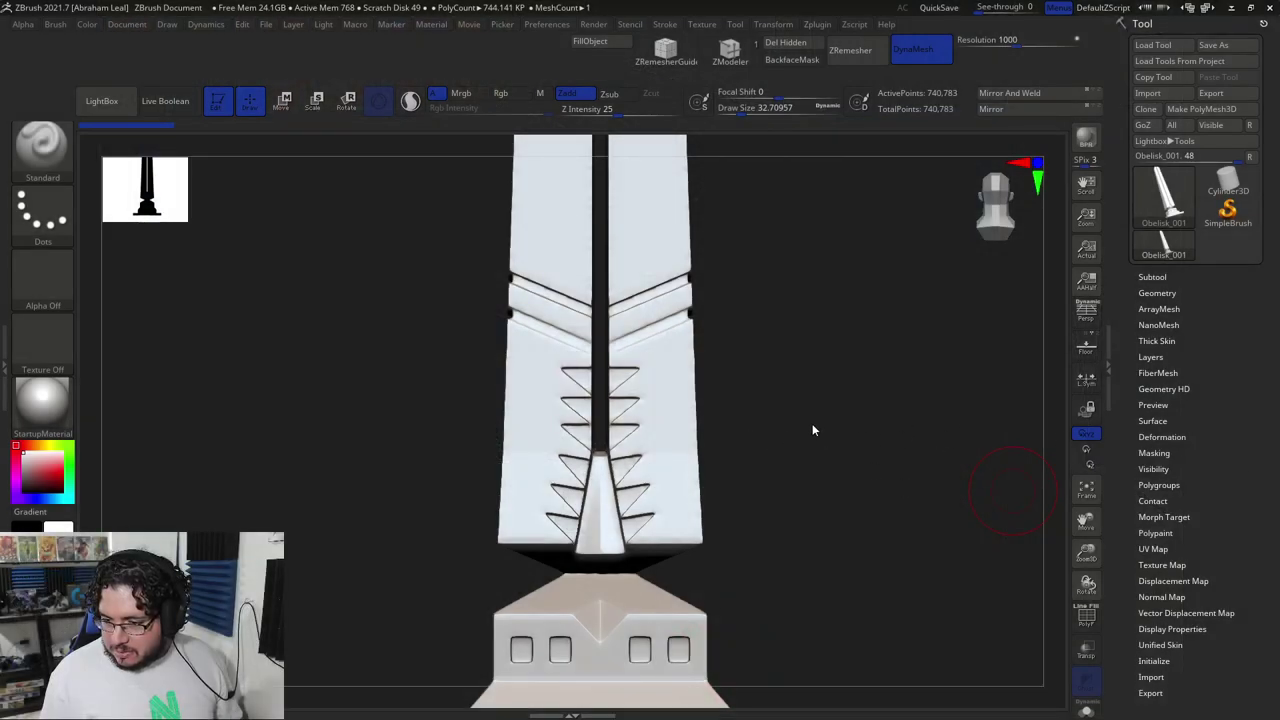
- Select the ClayBuildup brush and set its draw size to about 5 for work on the obelisk shaft
{"action": "left_click_drag", "start_coordinate": [791, 440], "coordinate": [838, 443]}
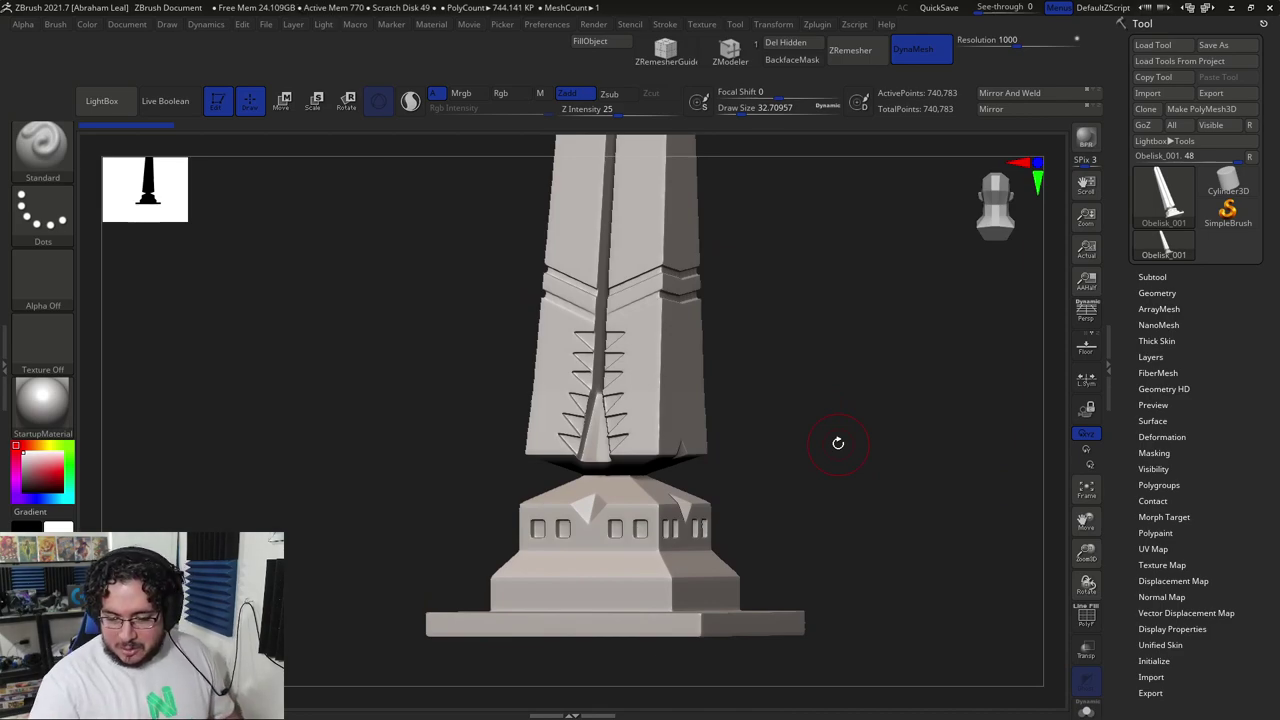
{"action": "left_click_drag", "start_coordinate": [844, 388], "coordinate": [811, 389]}
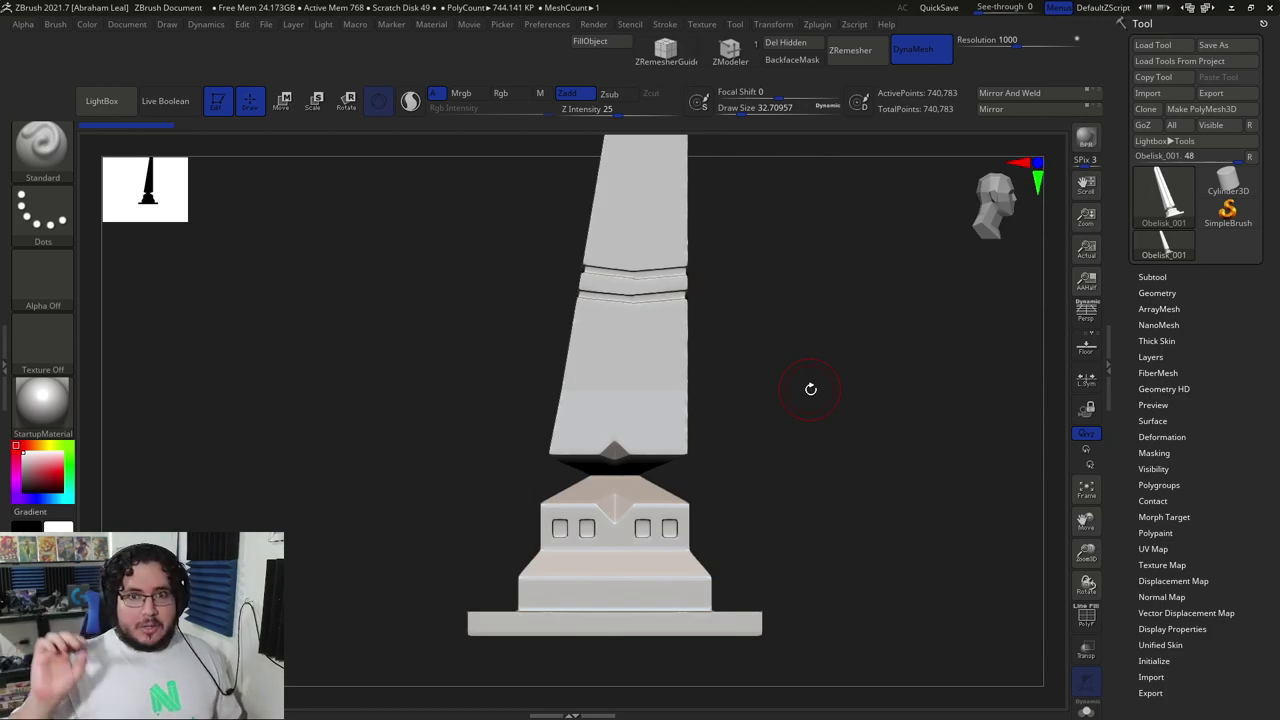
{"action": "left_click_drag", "start_coordinate": [852, 381], "coordinate": [876, 212]}
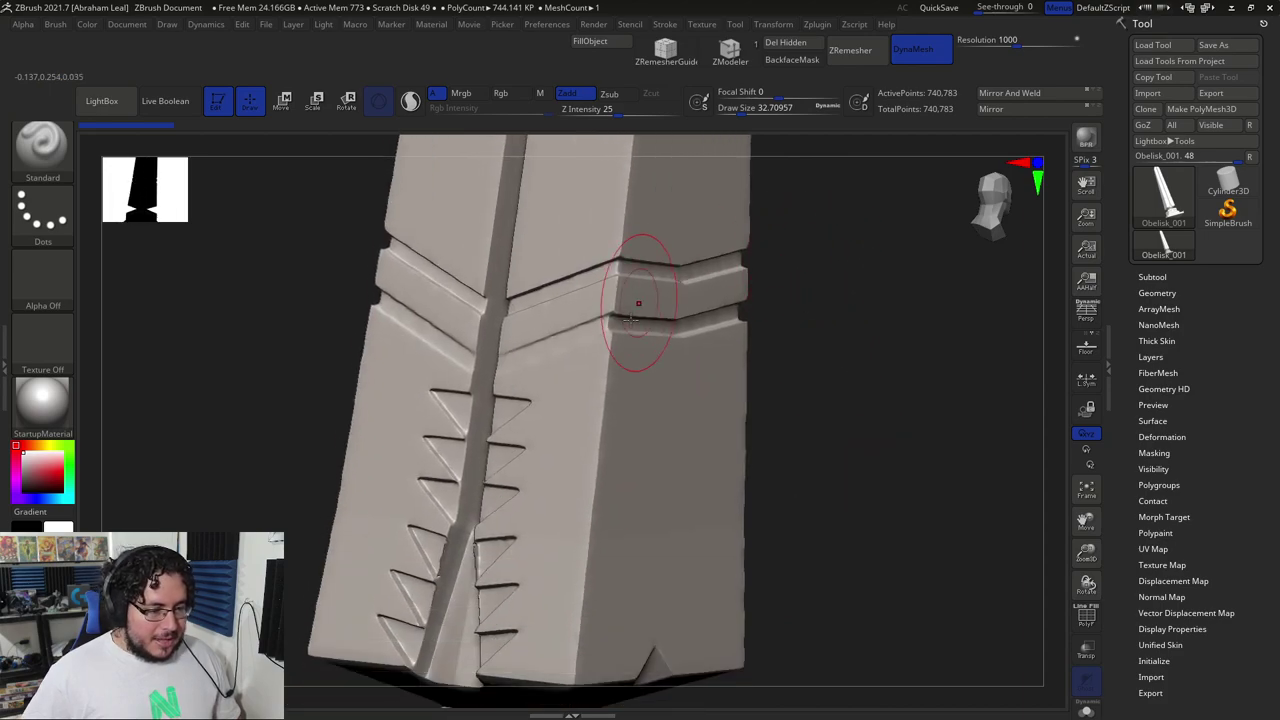
{"action": "mouse_move", "coordinate": [822, 362]}
{"action": "left_mouse_down"}
{"action": "mouse_move", "coordinate": [847, 372]}
{"action": "mouse_move", "coordinate": [777, 374]}
{"action": "mouse_move", "coordinate": [820, 389]}
{"action": "mouse_move", "coordinate": [855, 343]}
{"action": "mouse_move", "coordinate": [858, 275]}
{"action": "left_mouse_up"}
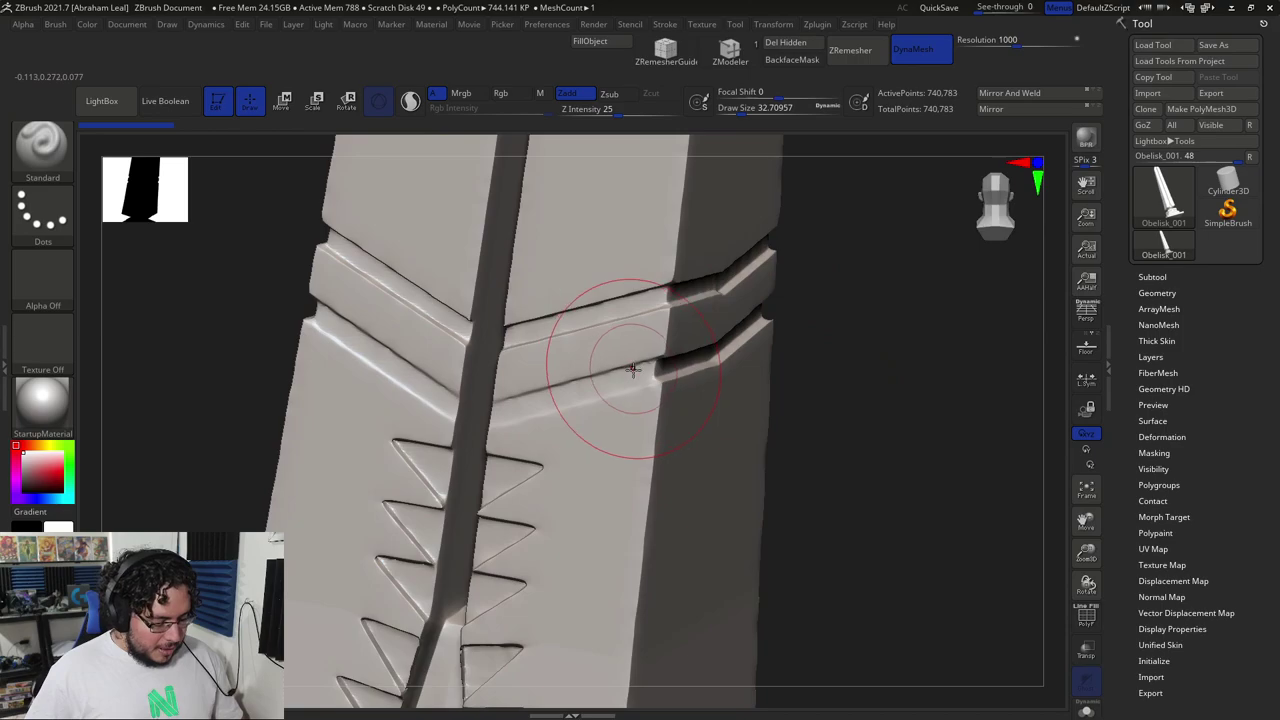
{"action": "key", "text": "b"}
{"action": "key", "text": "c"}
{"action": "key", "text": "b"}
{"action": "key", "text": "space"}
{"action": "left_click_drag", "start_coordinate": [660, 353], "coordinate": [646, 350]}
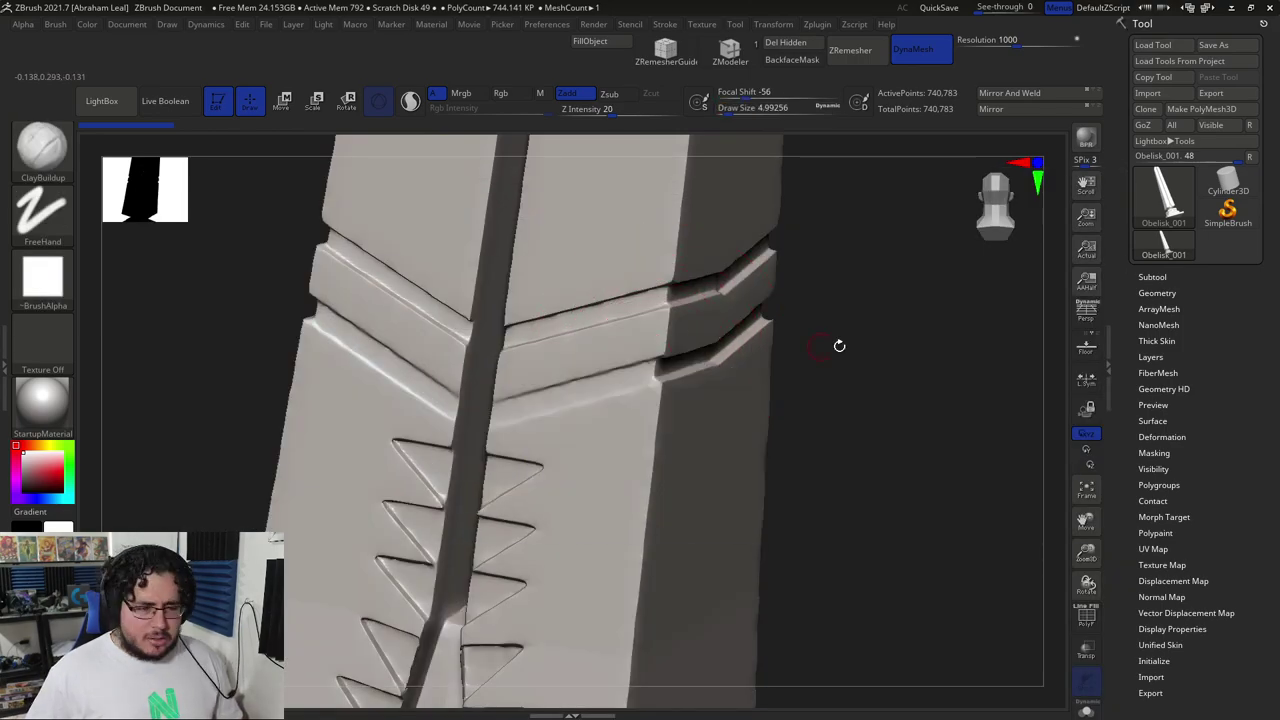
- Repair the broken inner edges of the lower triangular notches along the central groove by smoothing them and remeshing with DynaMesh
{"action": "left_click_drag", "start_coordinate": [835, 384], "coordinate": [851, 346], "text": "shift"}
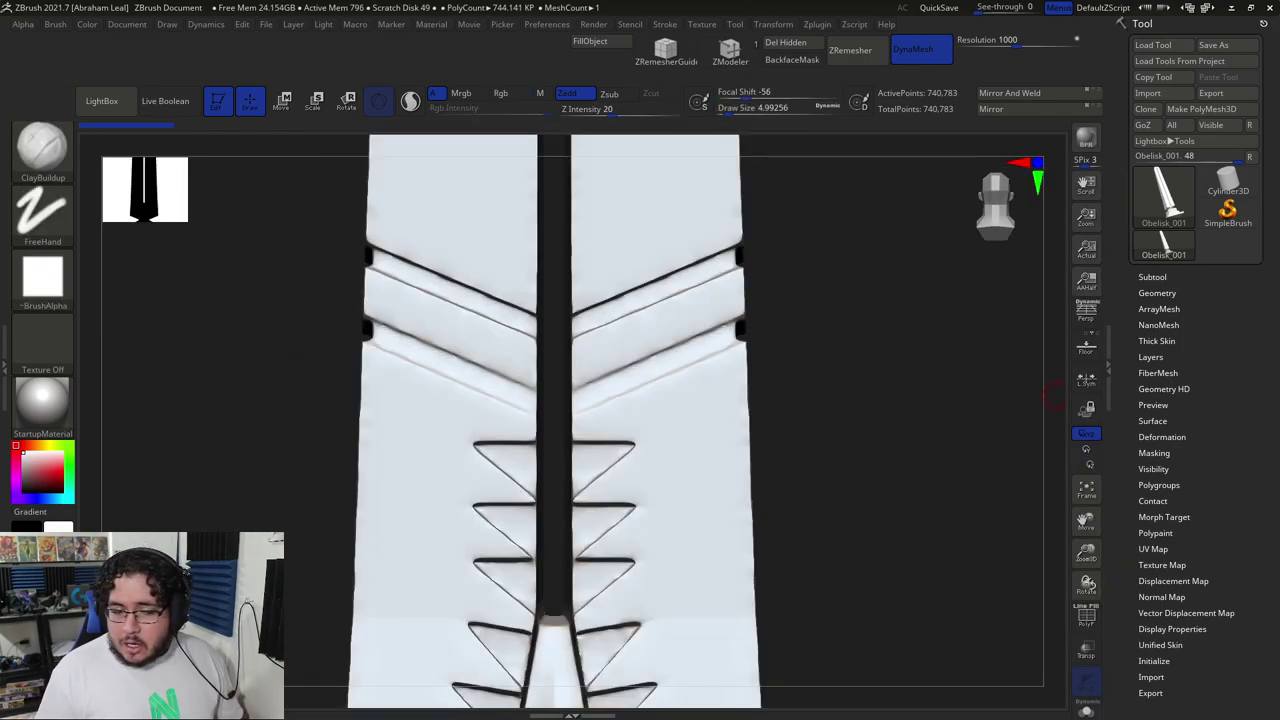
{"action": "left_click_drag", "start_coordinate": [879, 539], "coordinate": [971, 195]}
{"action": "key", "text": "f"}
{"action": "mouse_move", "coordinate": [966, 338]}
{"action": "left_mouse_down"}
{"action": "mouse_move", "coordinate": [1031, 369]}
{"action": "mouse_move", "coordinate": [889, 334]}
{"action": "mouse_move", "coordinate": [891, 580]}
{"action": "mouse_move", "coordinate": [946, 314]}
{"action": "mouse_move", "coordinate": [945, 402]}
{"action": "mouse_move", "coordinate": [700, 340]}
{"action": "left_mouse_up"}
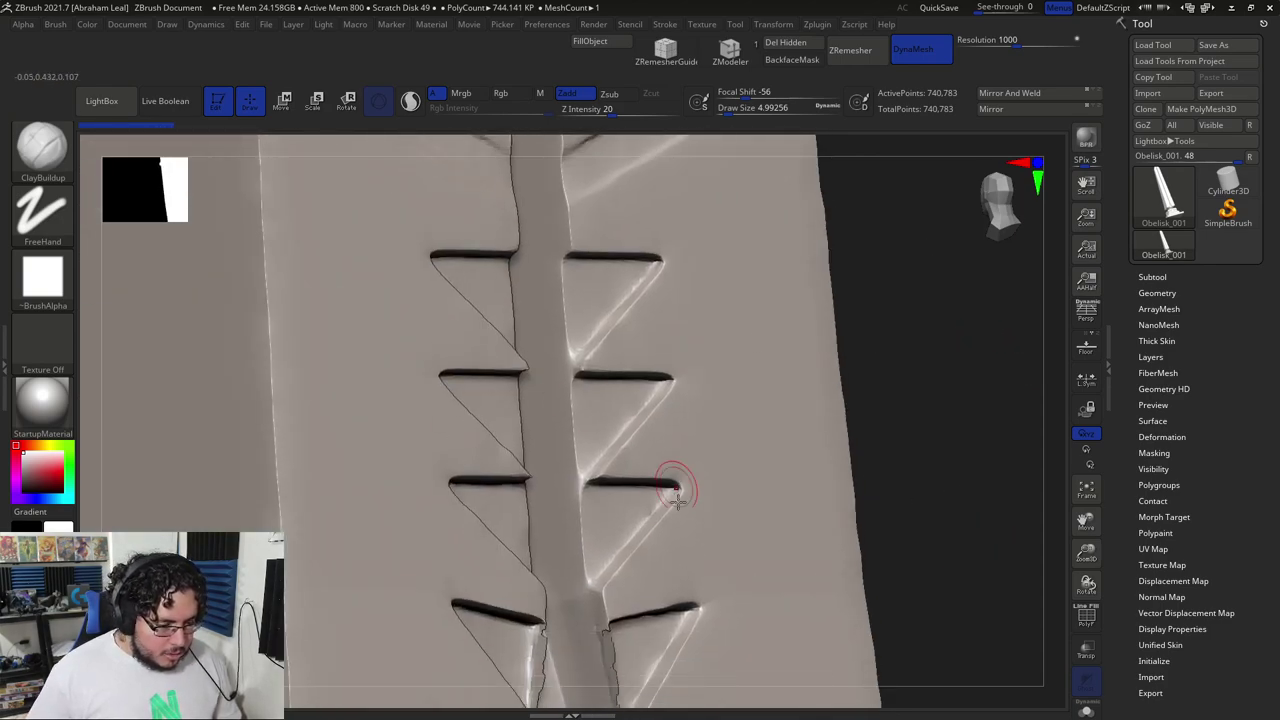
{"action": "mouse_move", "coordinate": [971, 523]}
{"action": "left_mouse_down"}
{"action": "mouse_move", "coordinate": [623, 420]}
{"action": "mouse_move", "coordinate": [606, 495]}
{"action": "mouse_move", "coordinate": [619, 557]}
{"action": "left_mouse_up"}
{"action": "key", "text": "shift"}
{"action": "left_click_drag", "start_coordinate": [988, 405], "coordinate": [961, 354], "text": "ctrl"}
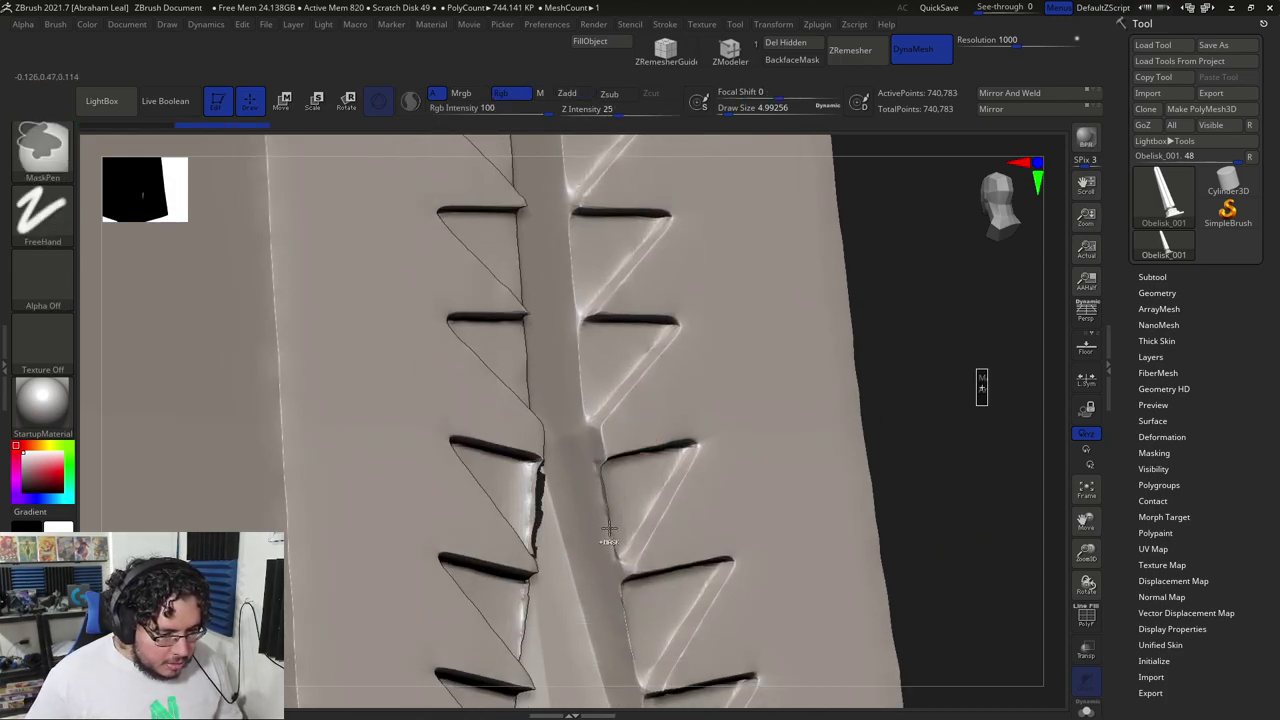
{"action": "key", "text": "shift"}
{"action": "key", "text": "ctrl"}
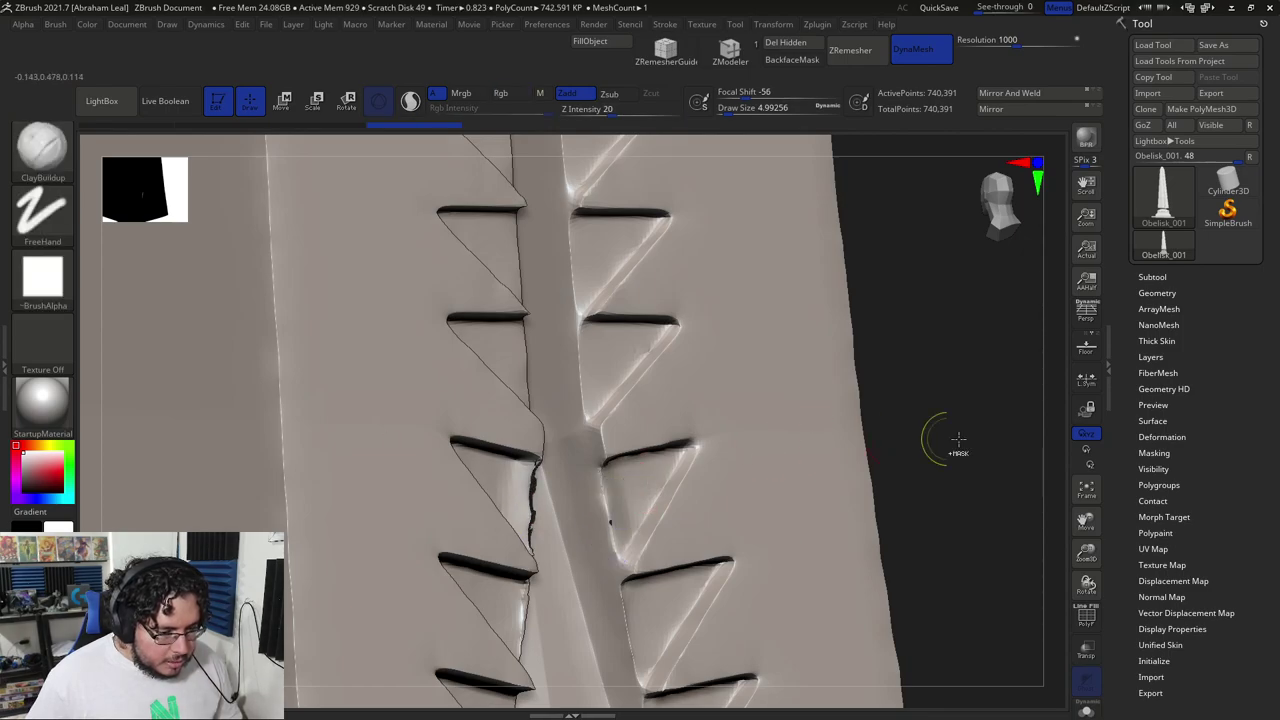
{"action": "left_click_drag", "start_coordinate": [603, 486], "coordinate": [620, 474], "text": "shift"}
{"action": "mouse_move", "coordinate": [996, 440]}
{"action": "left_mouse_down"}
{"action": "mouse_move", "coordinate": [880, 431]}
{"action": "mouse_move", "coordinate": [1010, 404]}
{"action": "mouse_move", "coordinate": [957, 380]}
{"action": "left_mouse_up"}
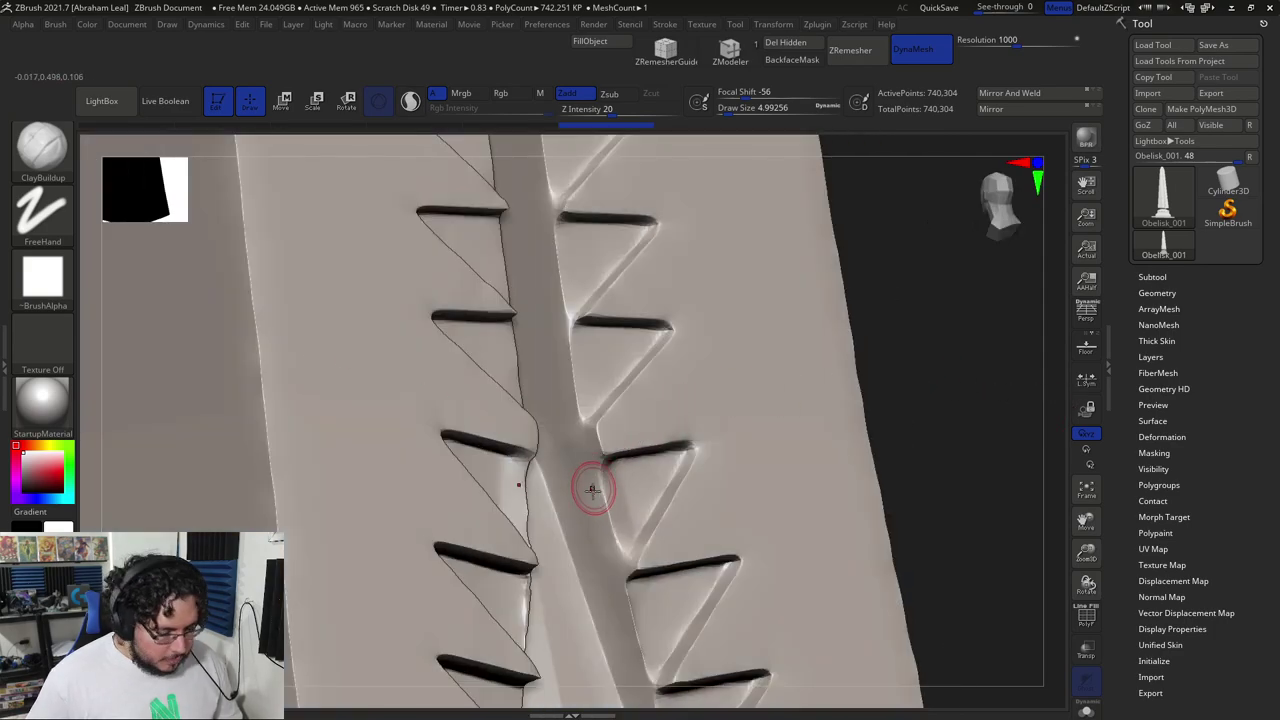
- Set the ClayBuildup draw size to about 3.1 and add clay at the notch corner beside the central groove
{"action": "key", "text": "b"}
{"action": "key", "text": "space"}
{"action": "left_click_drag", "start_coordinate": [610, 457], "coordinate": [605, 458]}
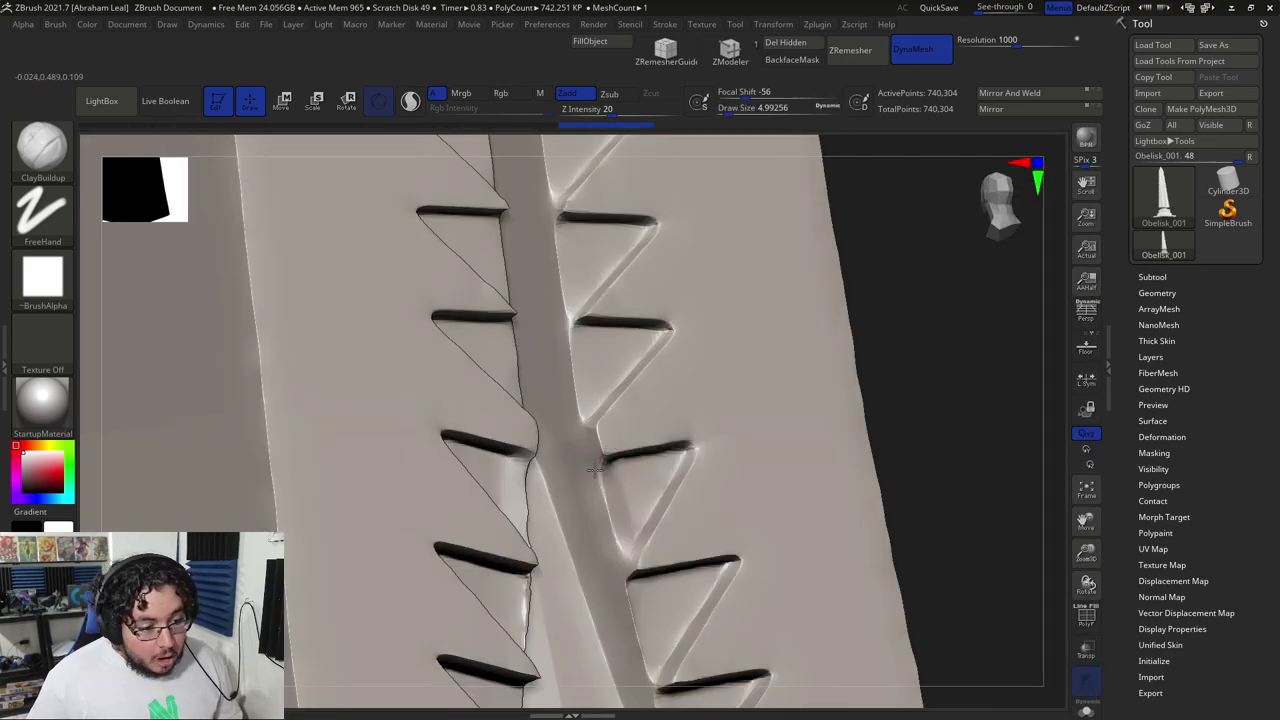
{"action": "key", "text": "space"}
{"action": "left_click_drag", "start_coordinate": [608, 440], "coordinate": [603, 461]}
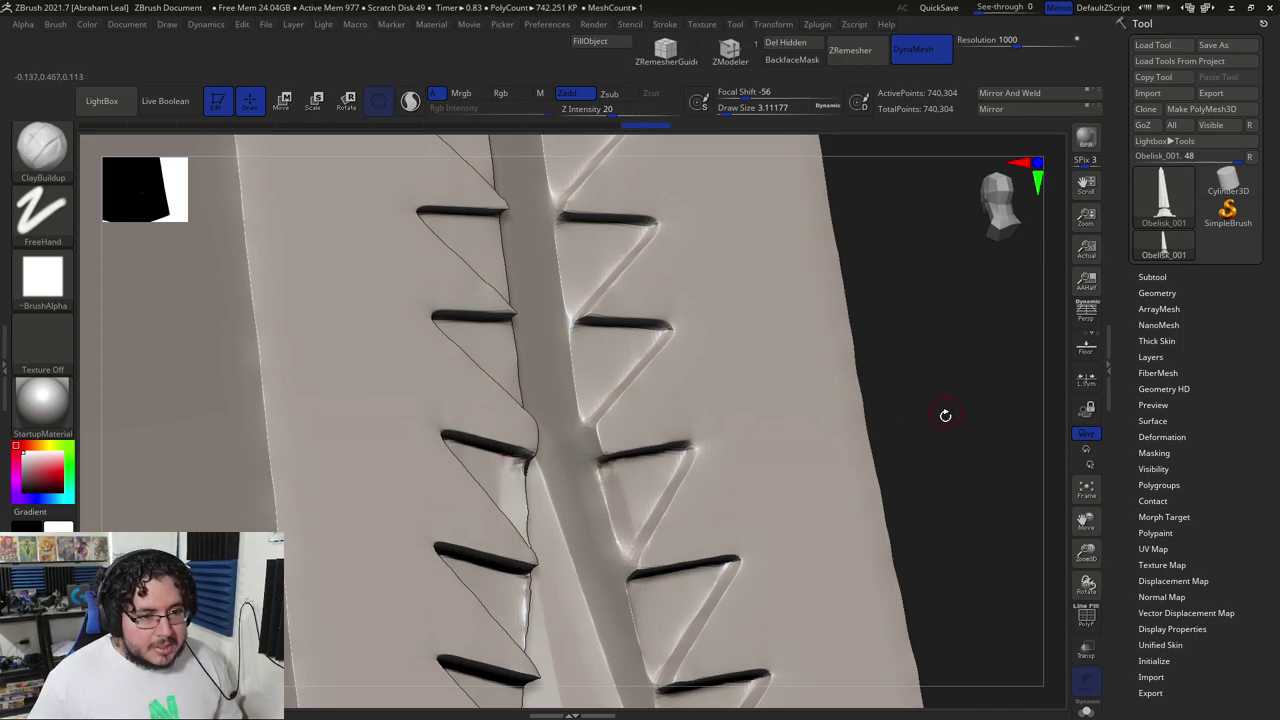
- Examine the reference image of obelisk 2 for the edge wear, cracks and damage on its shaft and base
{"action": "left_click_drag", "start_coordinate": [937, 354], "coordinate": [837, 348], "text": "shift"}
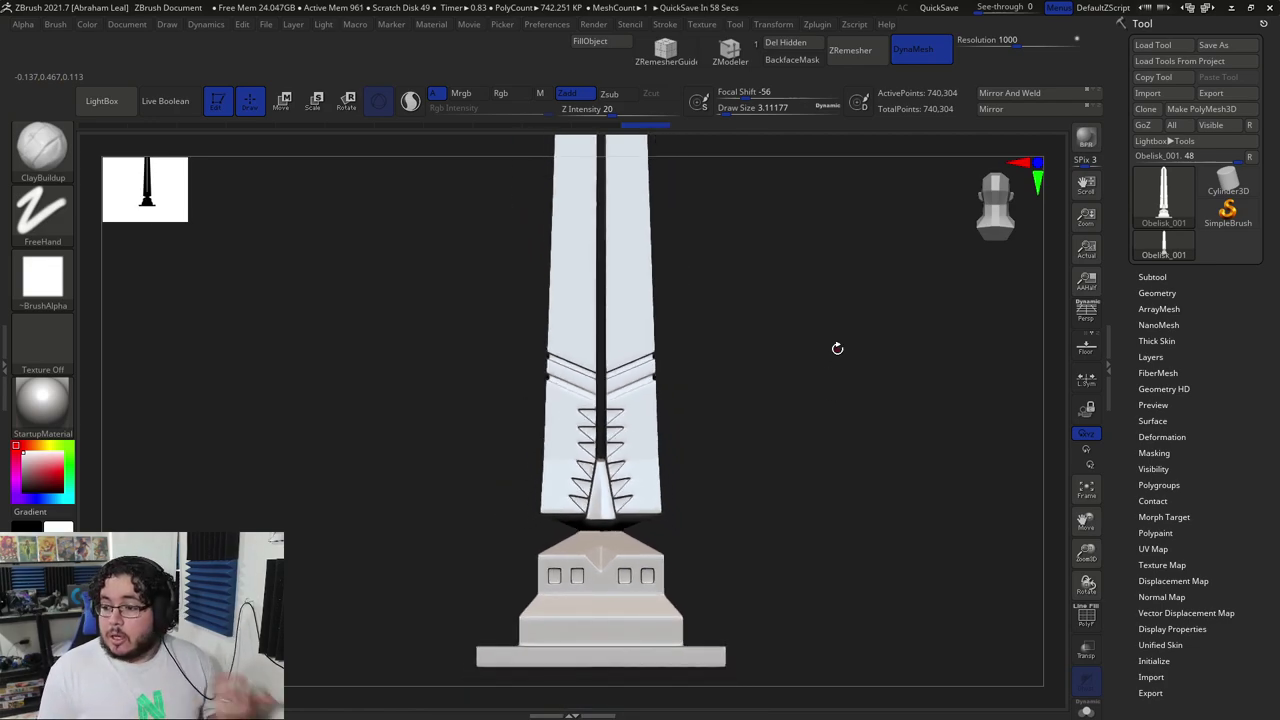
{"action": "right_click_drag", "start_coordinate": [1279, 345], "coordinate": [268, 348]}
{"action": "scroll", "coordinate": [748, 285], "scroll_direction": "up", "scroll_amount": 5}
{"action": "right_click_drag", "start_coordinate": [868, 272], "coordinate": [541, 413]}
{"action": "scroll", "coordinate": [541, 410], "scroll_direction": "down", "scroll_amount": 3}
{"action": "scroll", "coordinate": [520, 417], "scroll_direction": "down", "scroll_amount": 3}
{"action": "scroll", "coordinate": [545, 392], "scroll_direction": "up", "scroll_amount": 3}
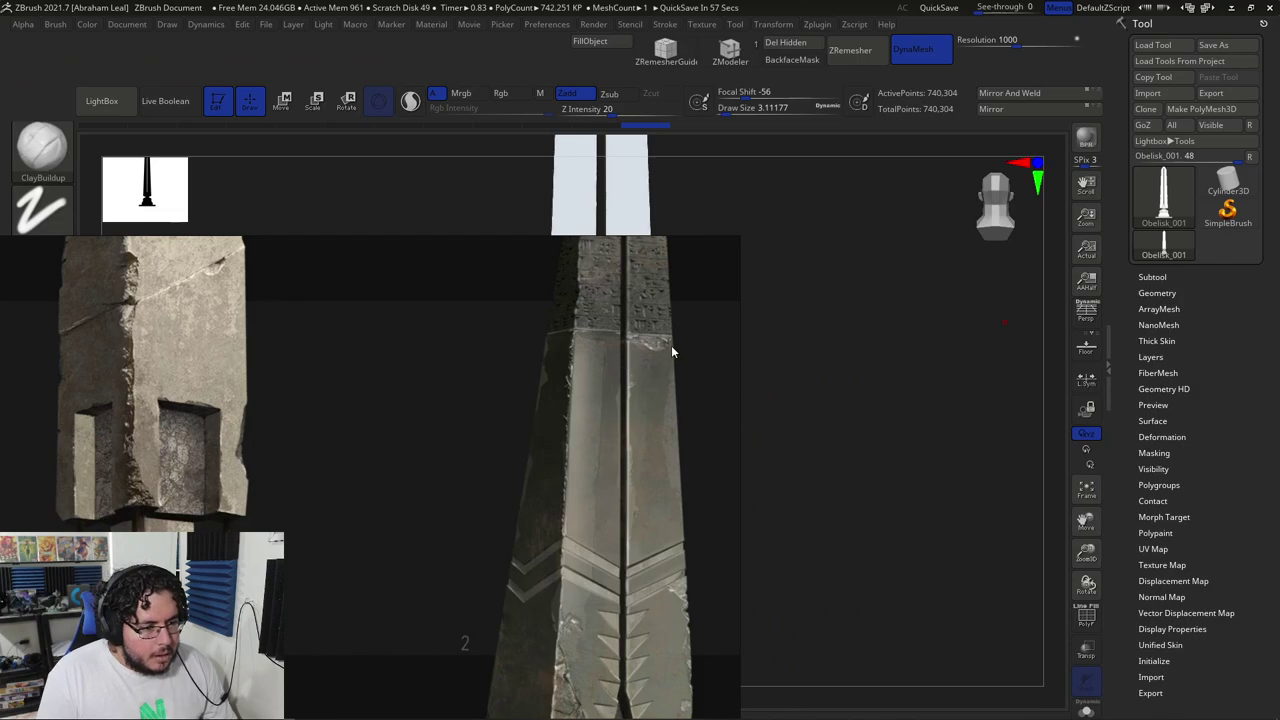
{"action": "right_click_drag", "start_coordinate": [681, 458], "coordinate": [681, 408]}
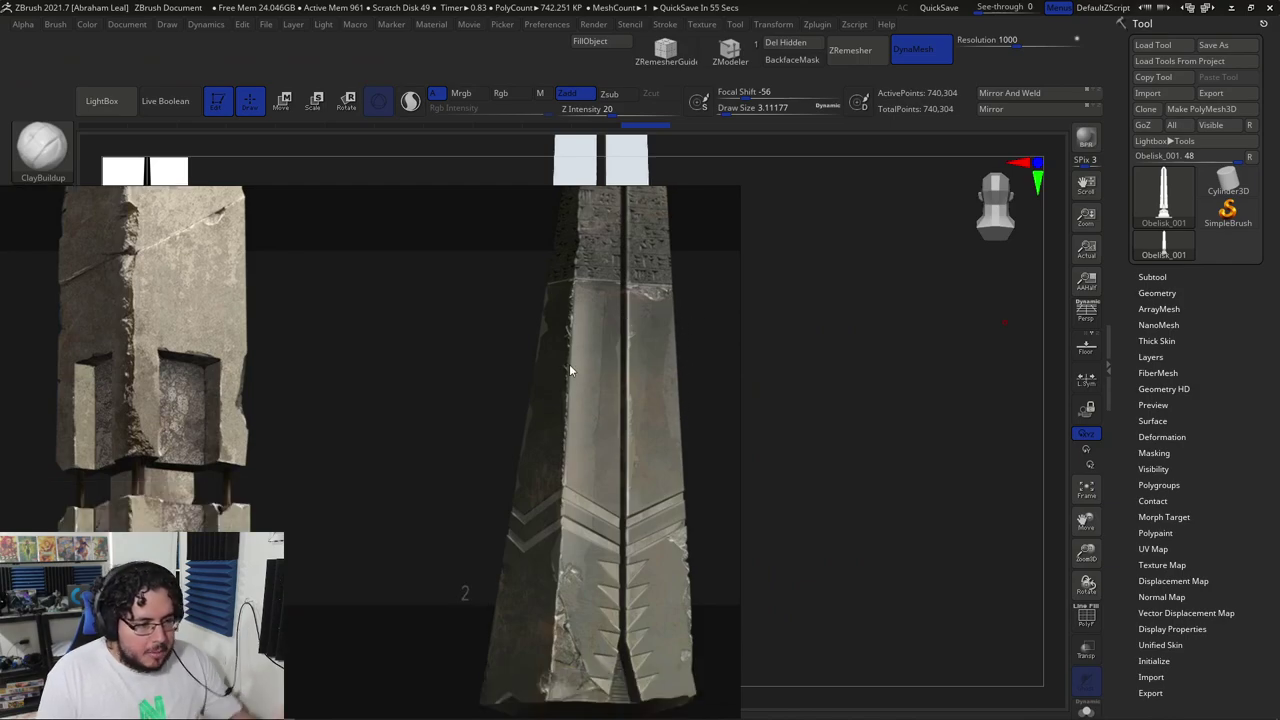
{"action": "right_click_drag", "start_coordinate": [635, 563], "coordinate": [638, 425]}
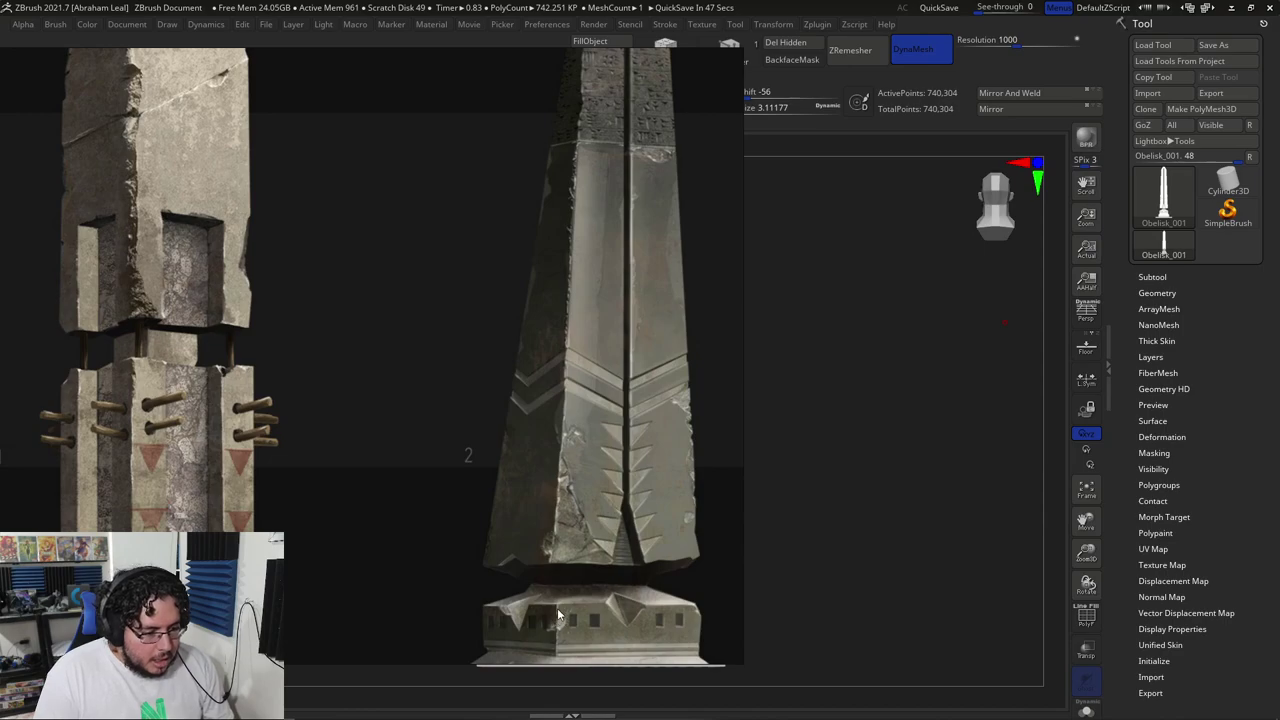
{"action": "right_click_drag", "start_coordinate": [621, 161], "coordinate": [1279, 180]}
{"action": "key", "text": "alt+Tab"}
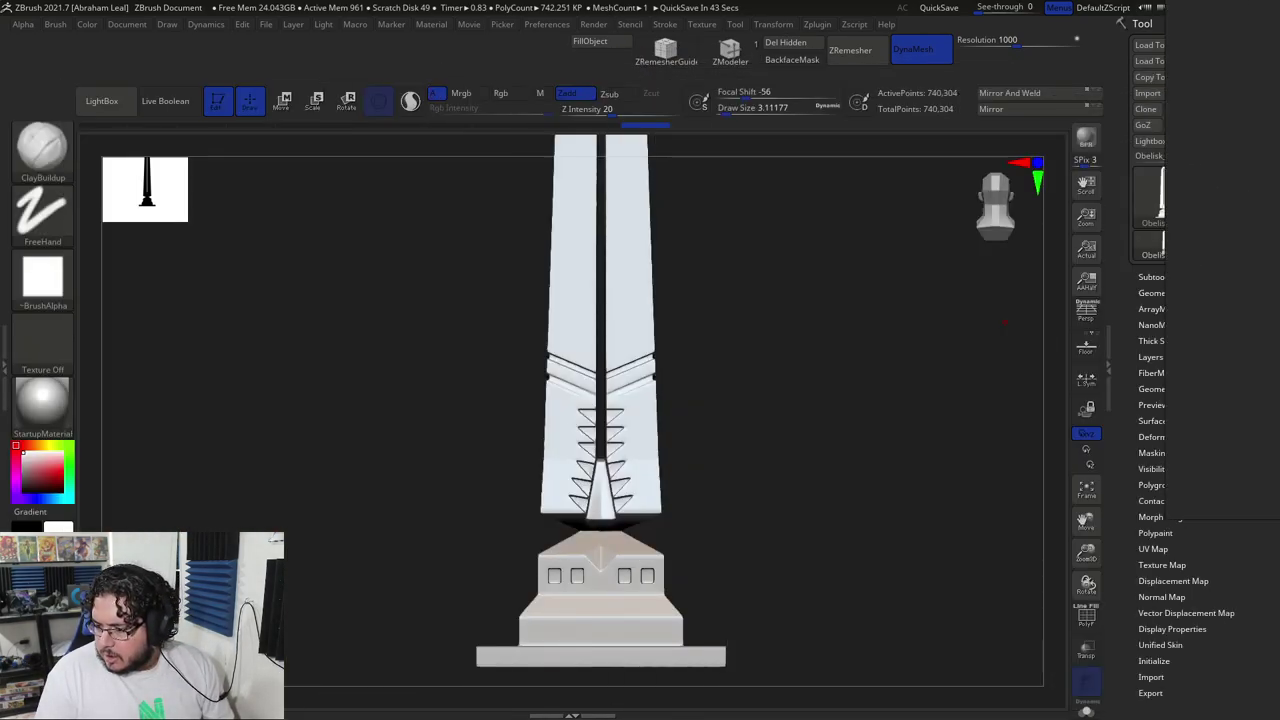
- Set the DynaMesh resolution to 1200 and remesh the obelisk
{"action": "left_click_drag", "start_coordinate": [920, 457], "coordinate": [868, 455]}
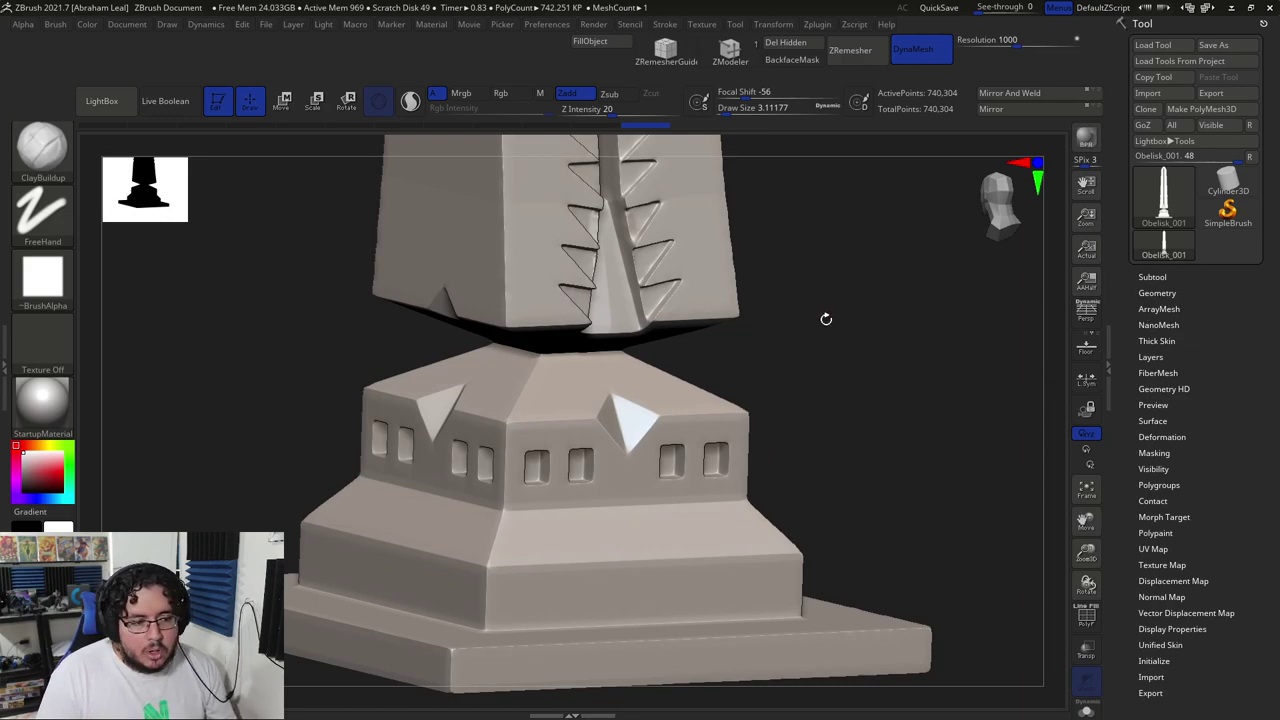
{"action": "left_click", "coordinate": [1157, 293]}
{"action": "left_click", "coordinate": [1158, 516]}
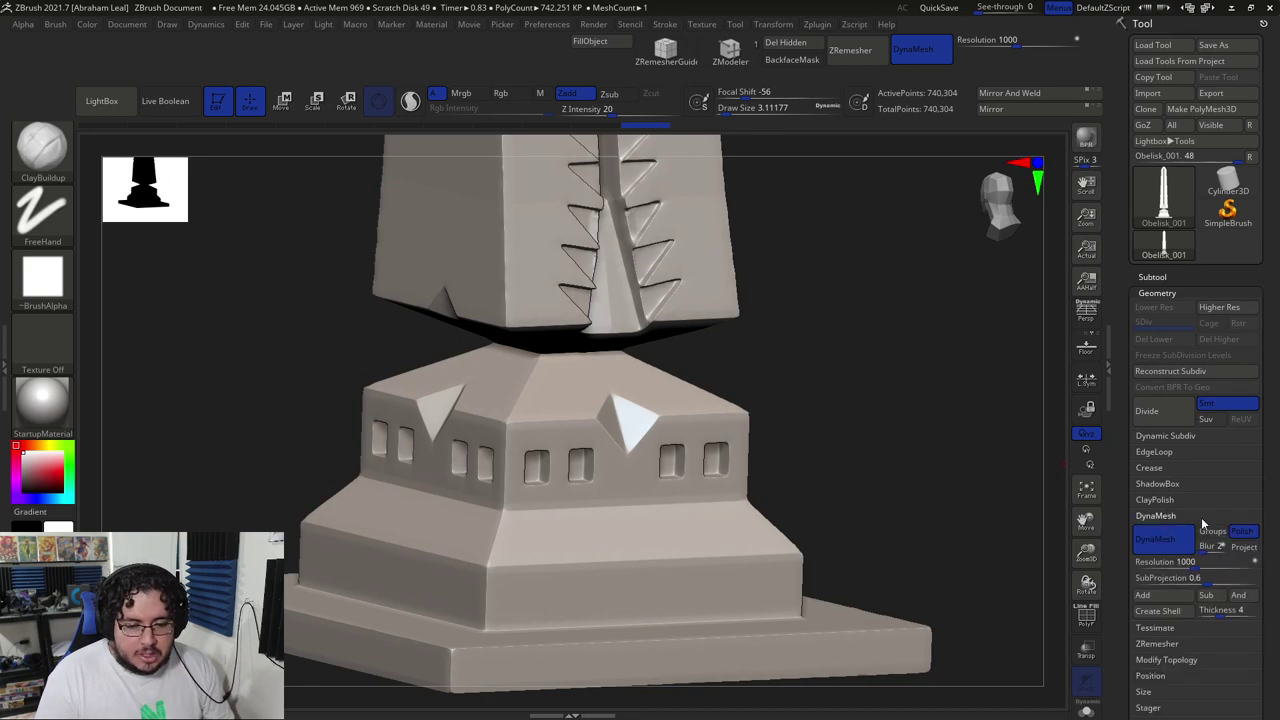
{"action": "left_click_drag", "start_coordinate": [1198, 563], "coordinate": [1205, 563]}
{"action": "key", "text": "ctrl"}
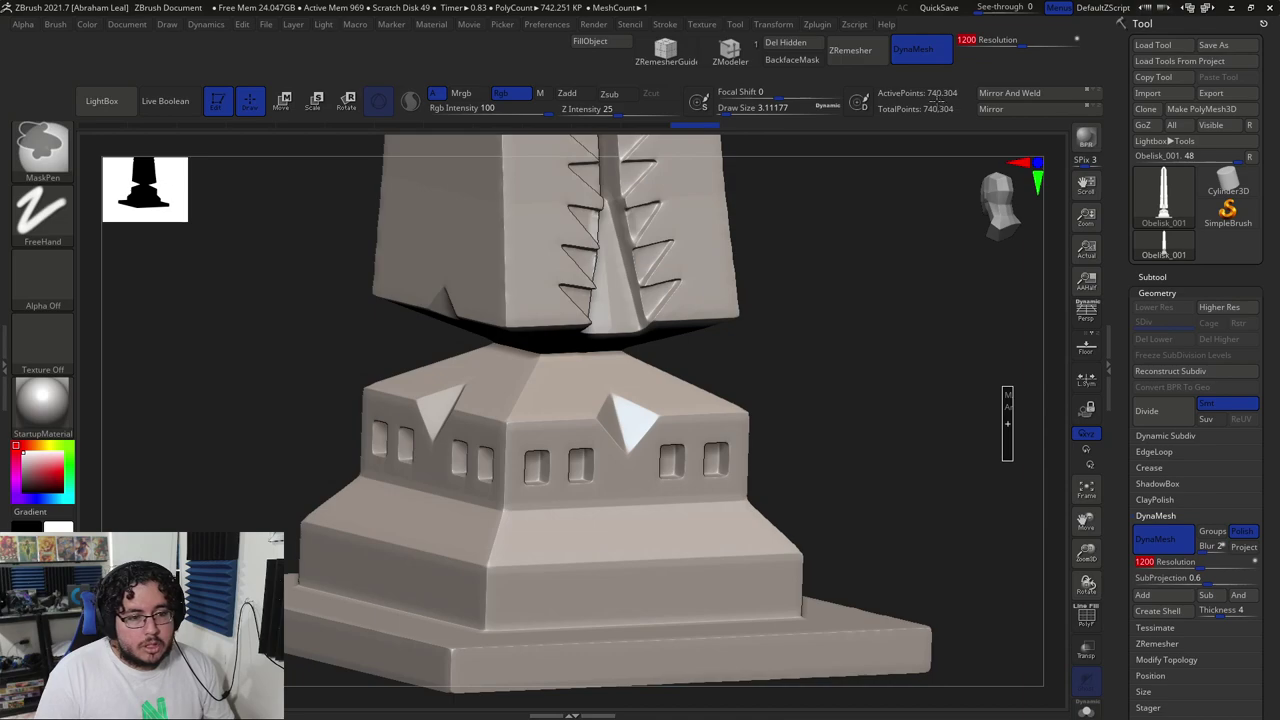
- Rough up one corner and the middle of an upper edge on the middle base tier with ClayBuildup at draw size about 8.4
{"action": "left_click_drag", "start_coordinate": [900, 330], "coordinate": [962, 205], "text": "alt"}
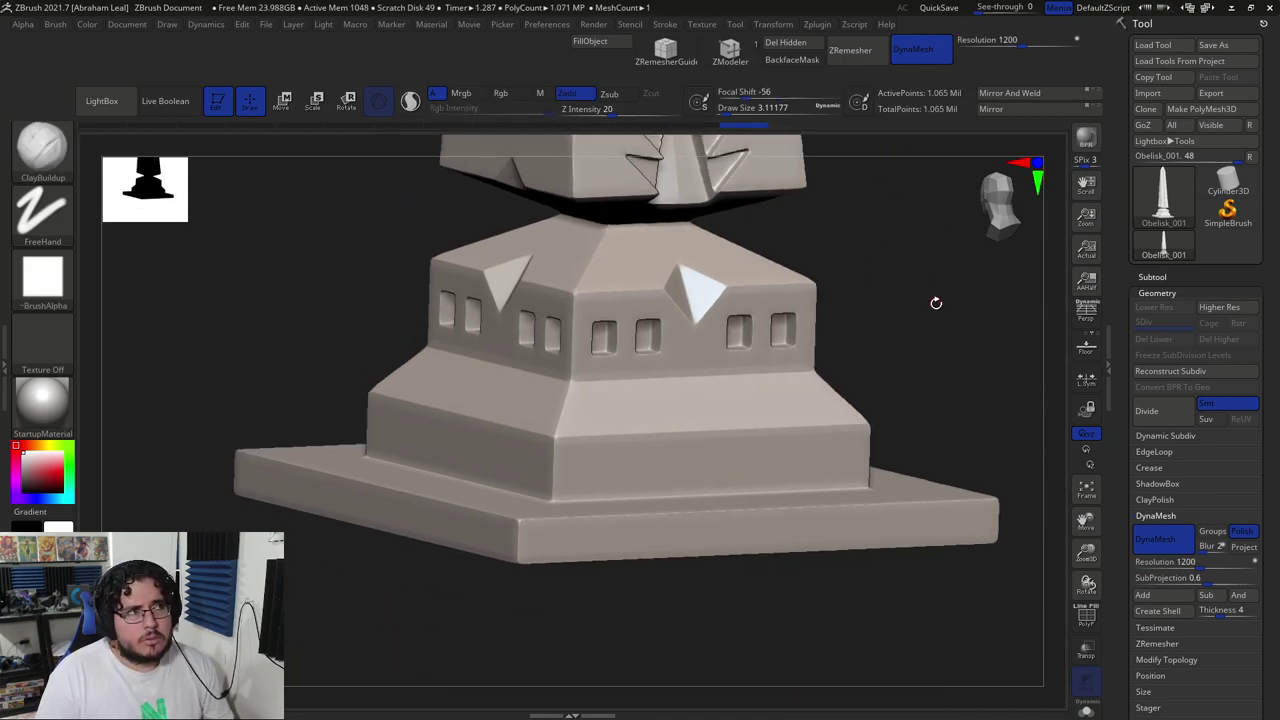
{"action": "left_click_drag", "start_coordinate": [952, 312], "coordinate": [1040, 174], "text": "alt"}
{"action": "left_click_drag", "start_coordinate": [846, 500], "coordinate": [843, 536]}
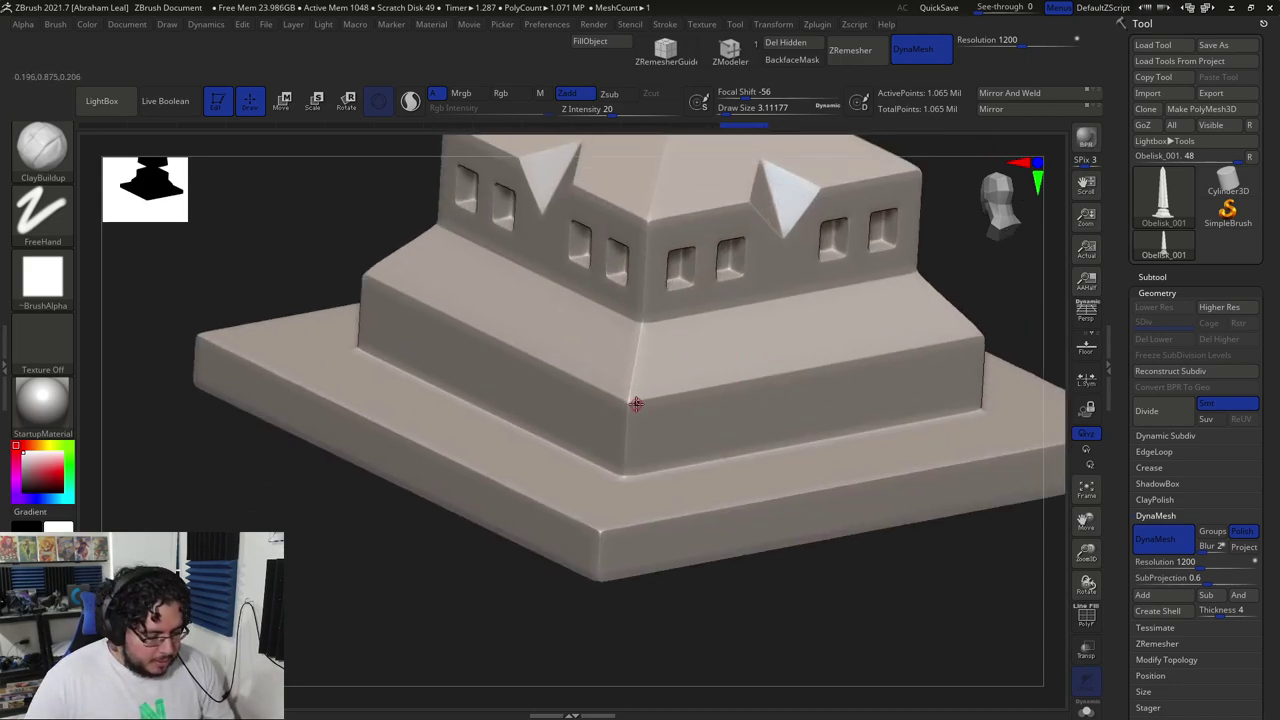
{"action": "key", "text": "b"}
{"action": "key", "text": "c"}
{"action": "key", "text": "b"}
{"action": "key", "text": "s"}
{"action": "left_click_drag", "start_coordinate": [642, 386], "coordinate": [650, 384]}
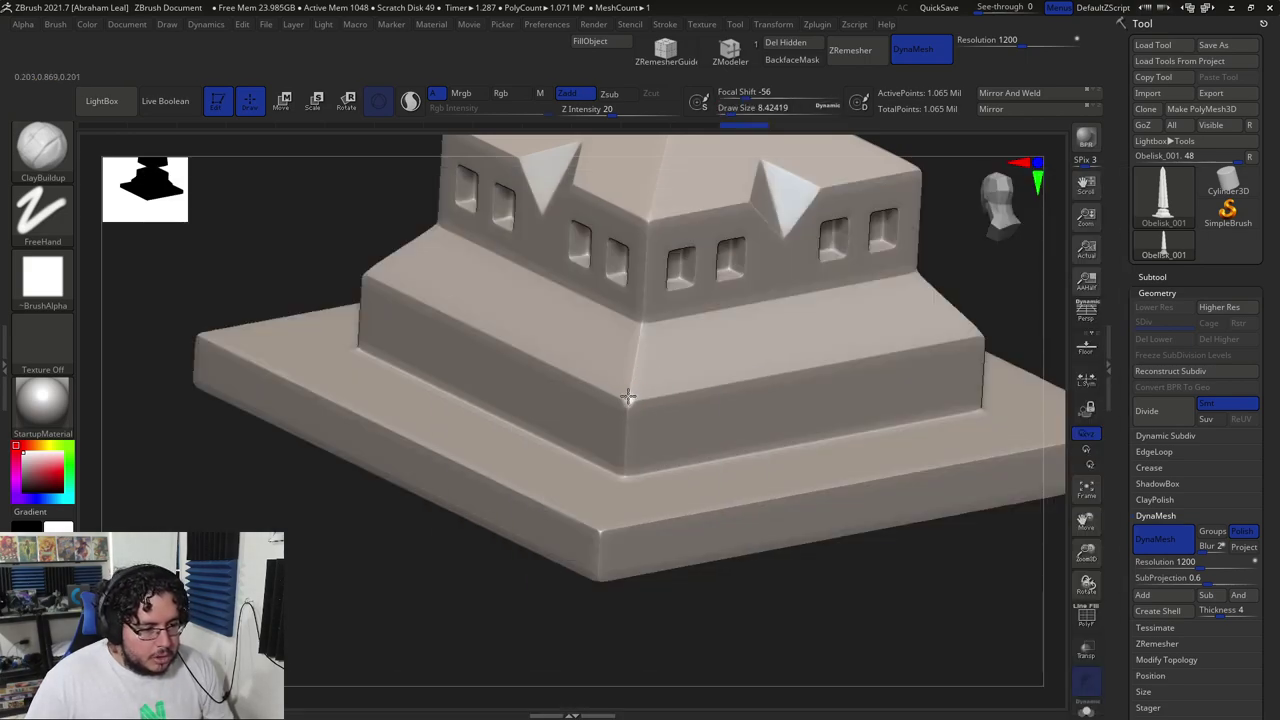
{"action": "mouse_move", "coordinate": [632, 400]}
{"action": "left_mouse_down"}
{"action": "mouse_move", "coordinate": [622, 391]}
{"action": "mouse_move", "coordinate": [625, 462]}
{"action": "left_mouse_up"}
{"action": "left_click_drag", "start_coordinate": [948, 302], "coordinate": [666, 386]}
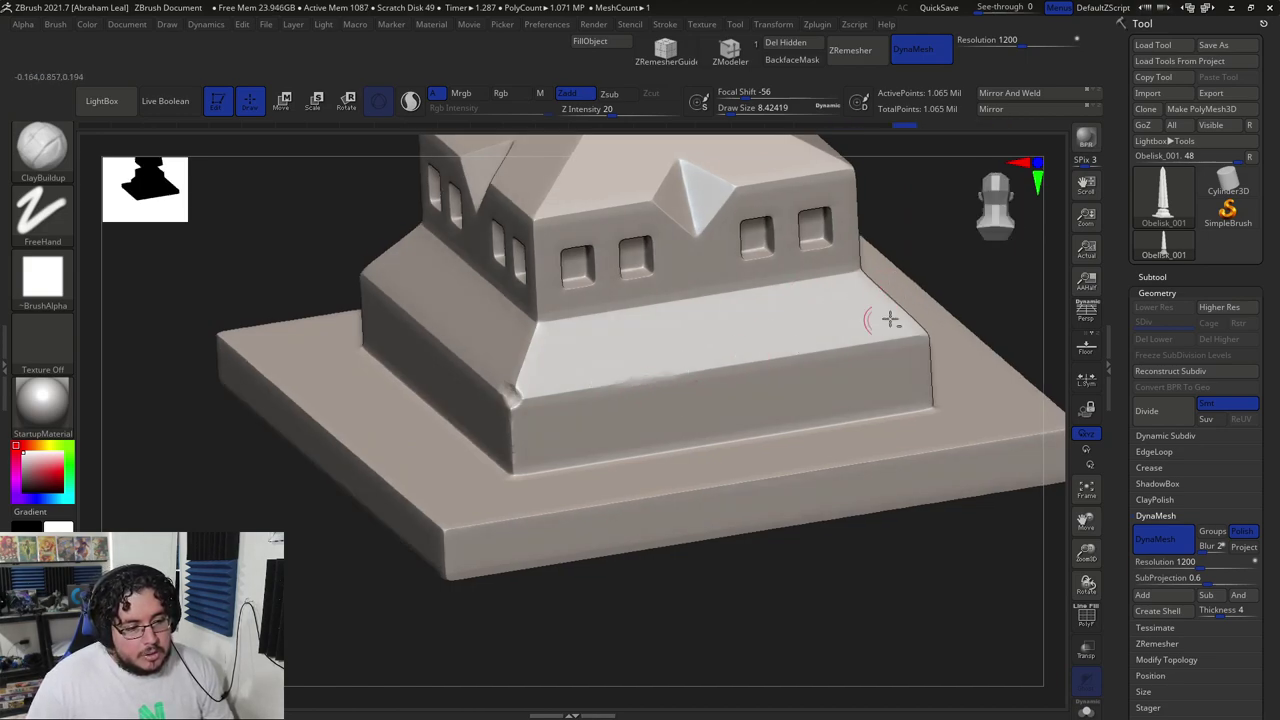
{"action": "left_click_drag", "start_coordinate": [871, 323], "coordinate": [773, 329]}
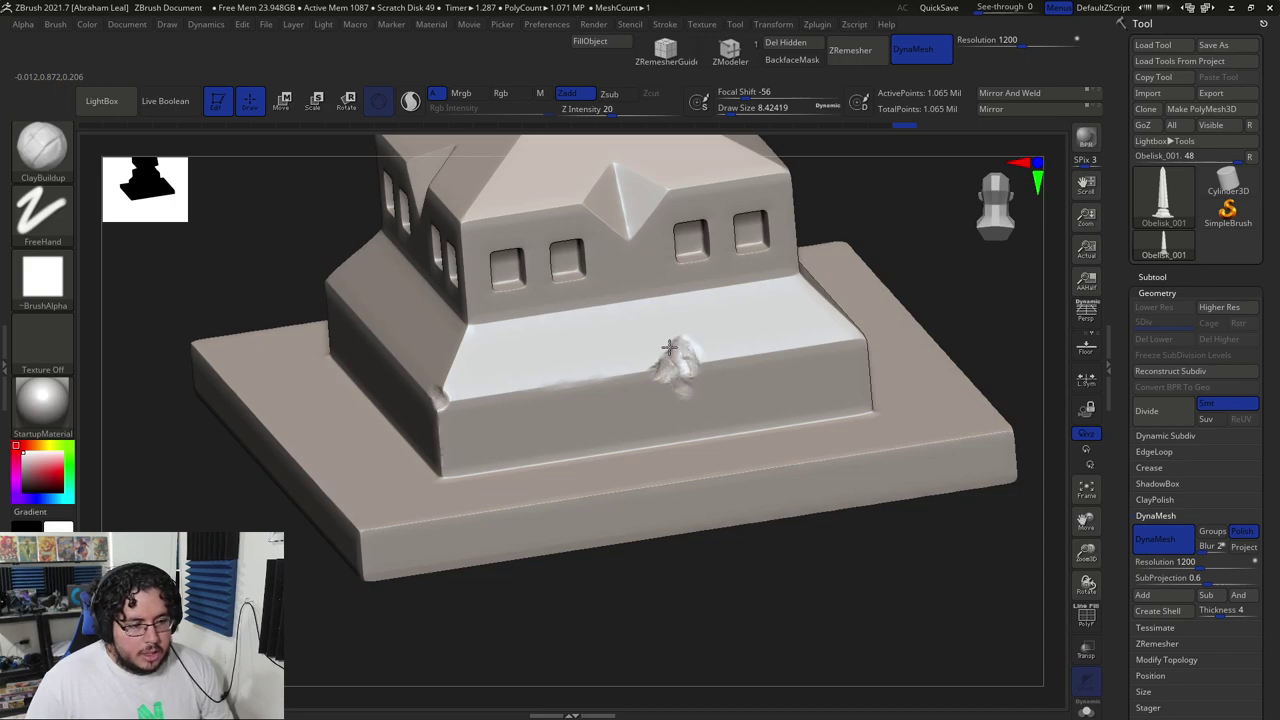
- Load the MalletFast2 brush from the LightBox Mallet brushes and hammer the damaged spot on the middle tier's edge
{"action": "left_click", "coordinate": [103, 101]}
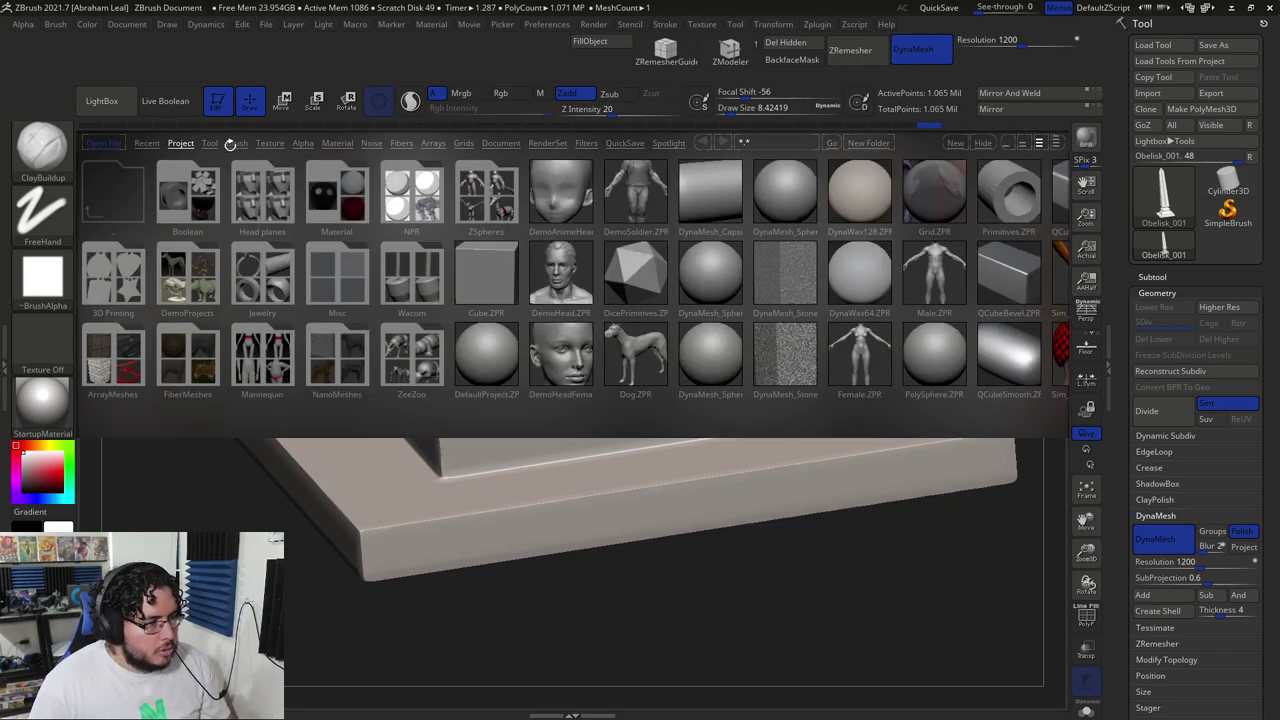
{"action": "left_click", "coordinate": [237, 144]}
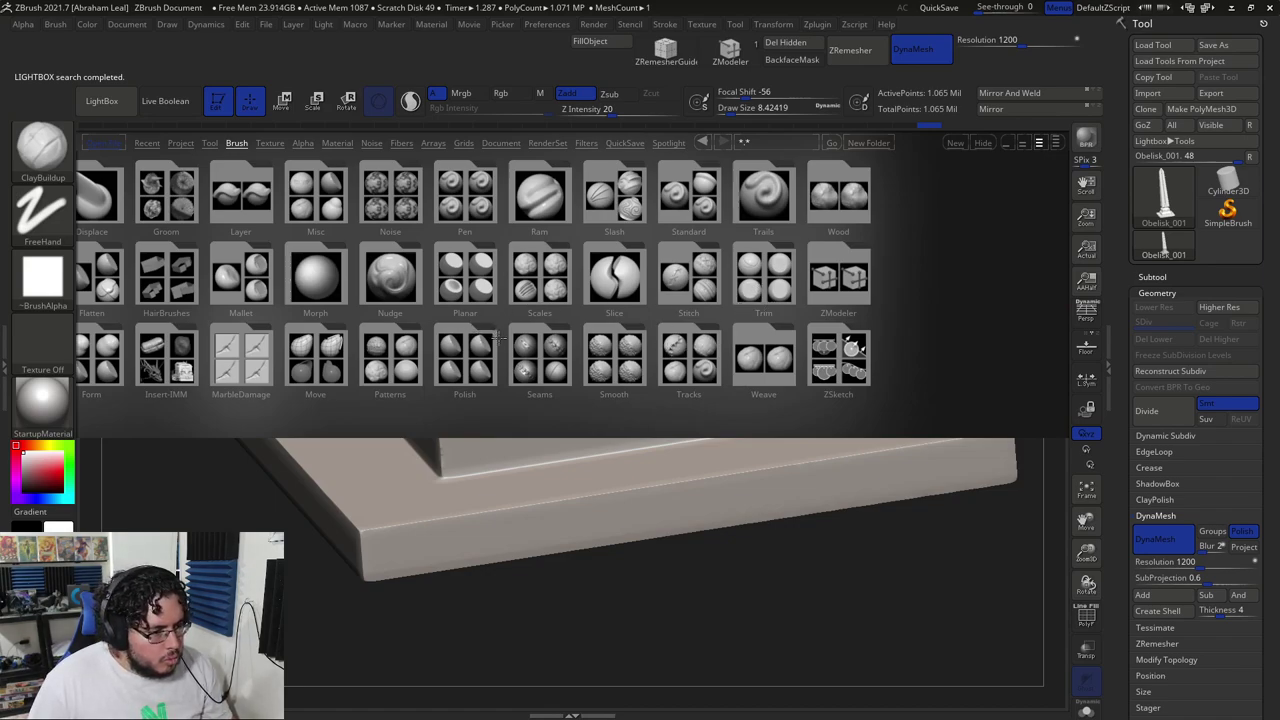
{"action": "left_click_drag", "start_coordinate": [497, 337], "coordinate": [561, 339]}
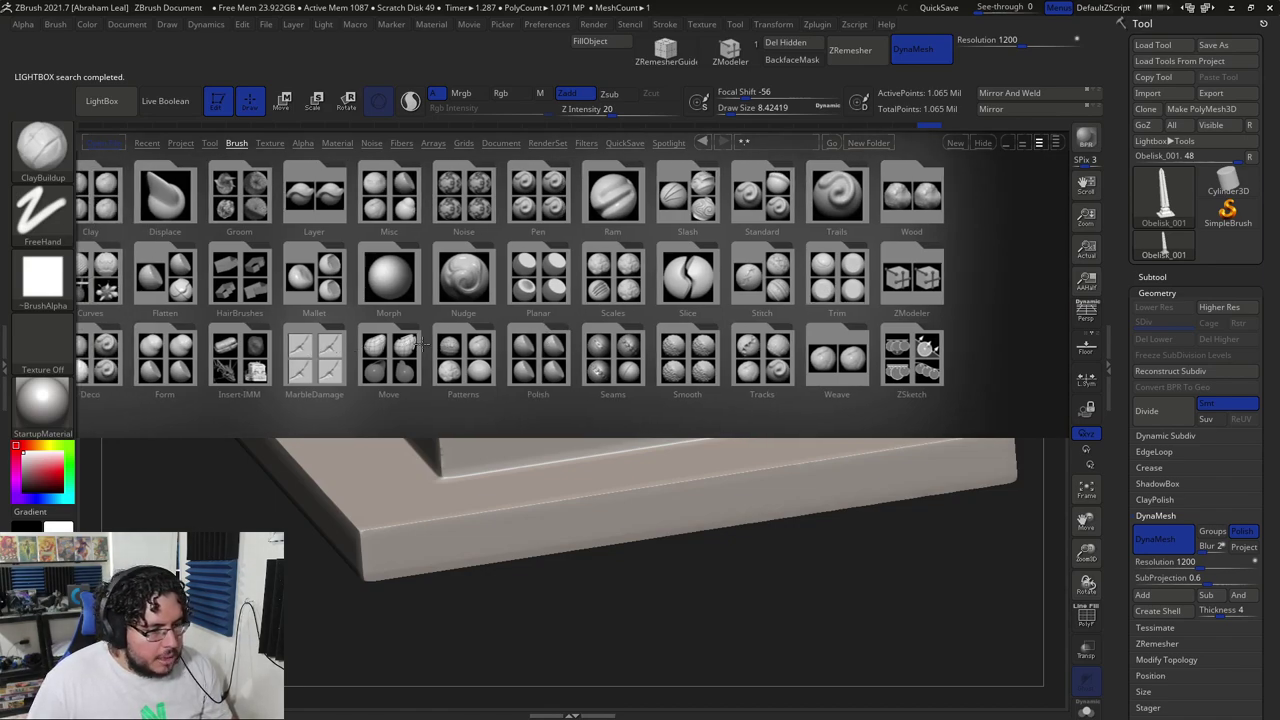
{"action": "double_click", "coordinate": [334, 280]}
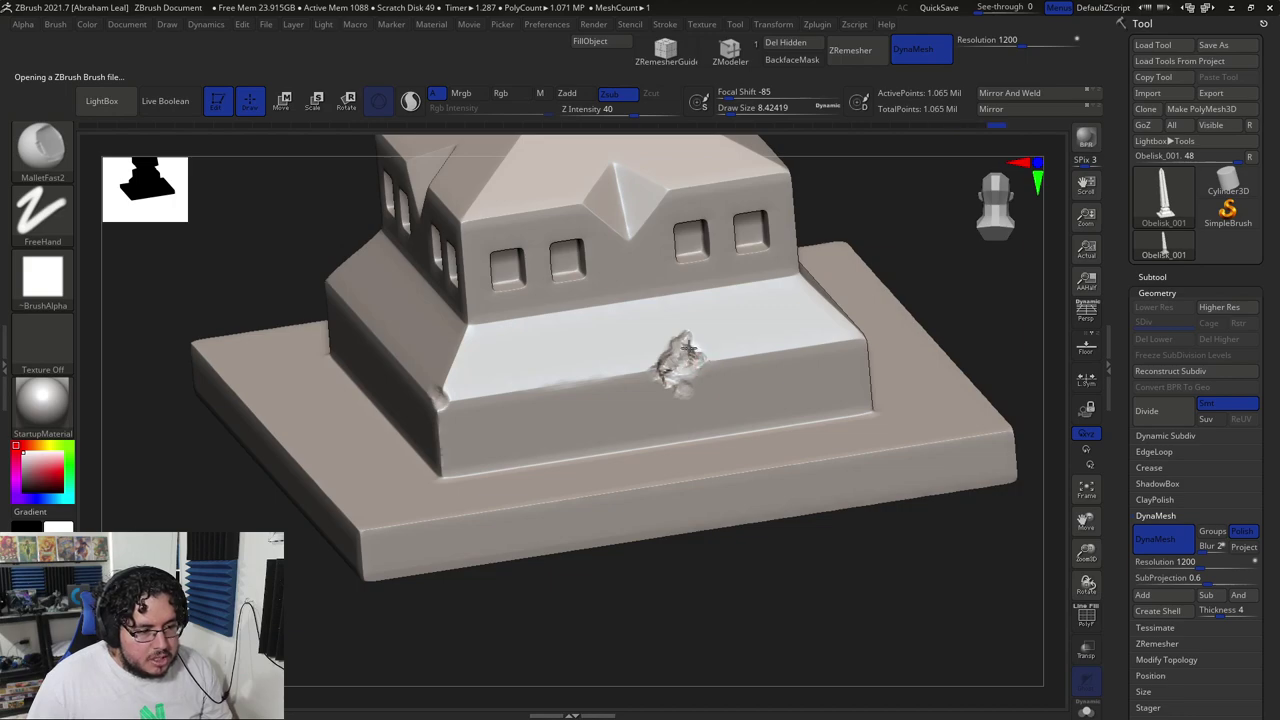
- Flatten the chipped area in the middle of the tier's edge with the TrimDynamic brush
{"action": "left_click_drag", "start_coordinate": [960, 276], "coordinate": [945, 225], "text": "alt"}
{"action": "mouse_move", "coordinate": [880, 296]}
{"action": "left_mouse_down", "text": "shift"}
{"action": "mouse_move", "coordinate": [868, 338]}
{"action": "mouse_move", "coordinate": [820, 366]}
{"action": "mouse_move", "coordinate": [803, 329]}
{"action": "left_mouse_up", "text": "shift"}
{"action": "key", "text": "b"}
{"action": "key", "text": "d"}
{"action": "mouse_move", "coordinate": [596, 336]}
{"action": "left_mouse_down"}
{"action": "mouse_move", "coordinate": [566, 327]}
{"action": "mouse_move", "coordinate": [574, 345]}
{"action": "mouse_move", "coordinate": [615, 357]}
{"action": "mouse_move", "coordinate": [620, 343]}
{"action": "left_mouse_up"}
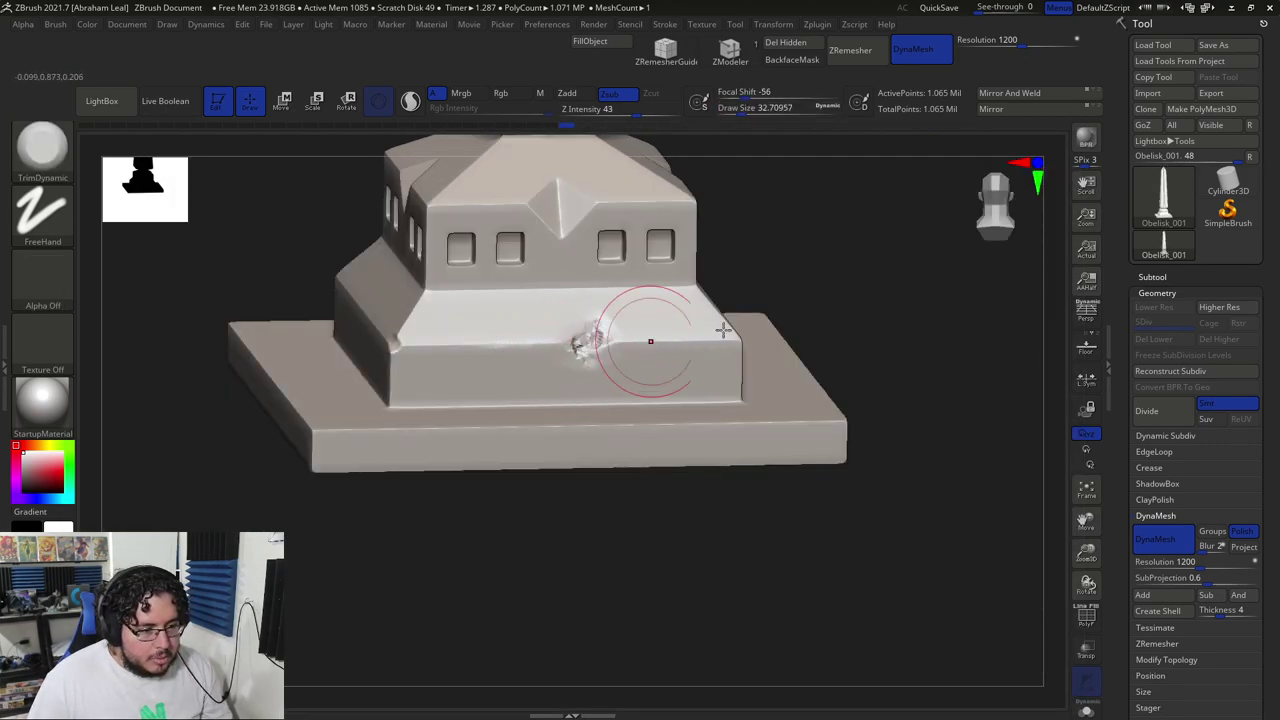
{"action": "left_click_drag", "start_coordinate": [780, 315], "coordinate": [835, 318]}
{"action": "left_click_drag", "start_coordinate": [597, 354], "coordinate": [569, 364]}
{"action": "mouse_move", "coordinate": [802, 309]}
{"action": "left_mouse_down", "text": "shift"}
{"action": "mouse_move", "coordinate": [827, 321]}
{"action": "mouse_move", "coordinate": [760, 320]}
{"action": "mouse_move", "coordinate": [776, 309]}
{"action": "mouse_move", "coordinate": [719, 329]}
{"action": "left_mouse_up", "text": "shift"}
- Switch to the MalletFast2 brush and set its draw size to about 10.5 for the middle tier's undamaged corner
{"action": "key", "text": "b"}
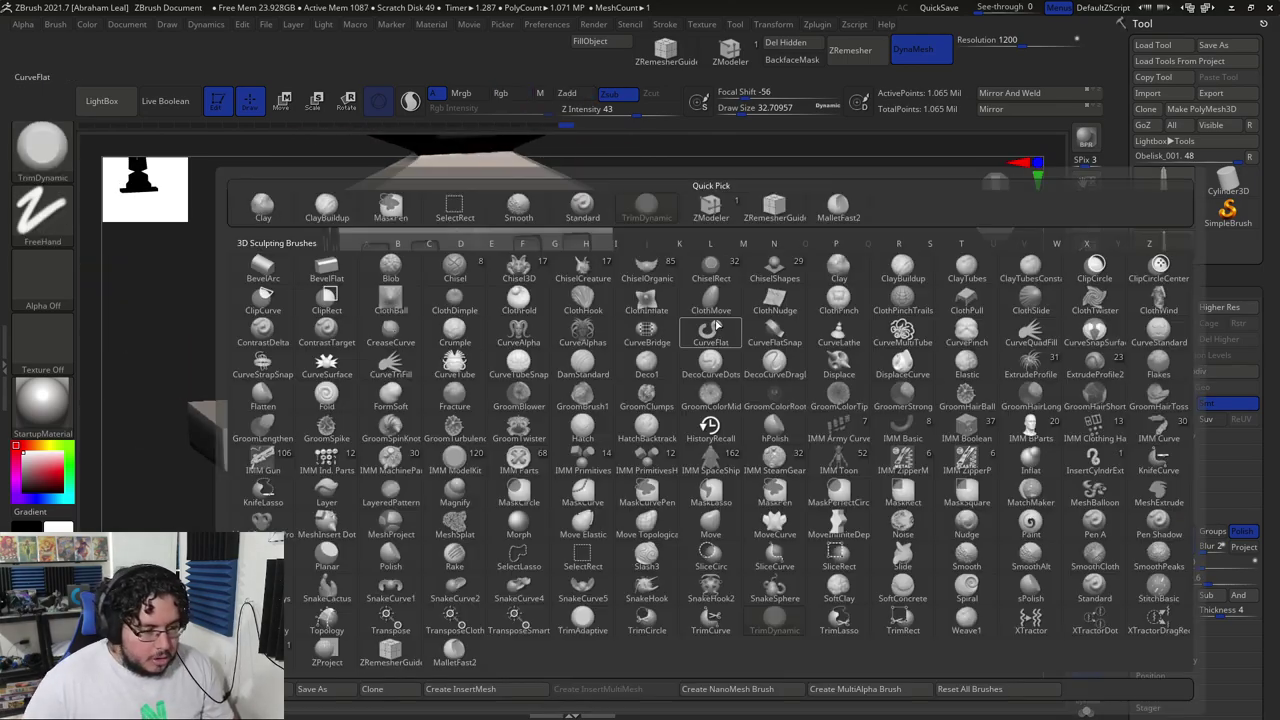
{"action": "left_click", "coordinate": [838, 208]}
{"action": "left_click_drag", "start_coordinate": [795, 343], "coordinate": [722, 338]}
{"action": "key", "text": "space"}
{"action": "left_click_drag", "start_coordinate": [748, 338], "coordinate": [636, 336]}
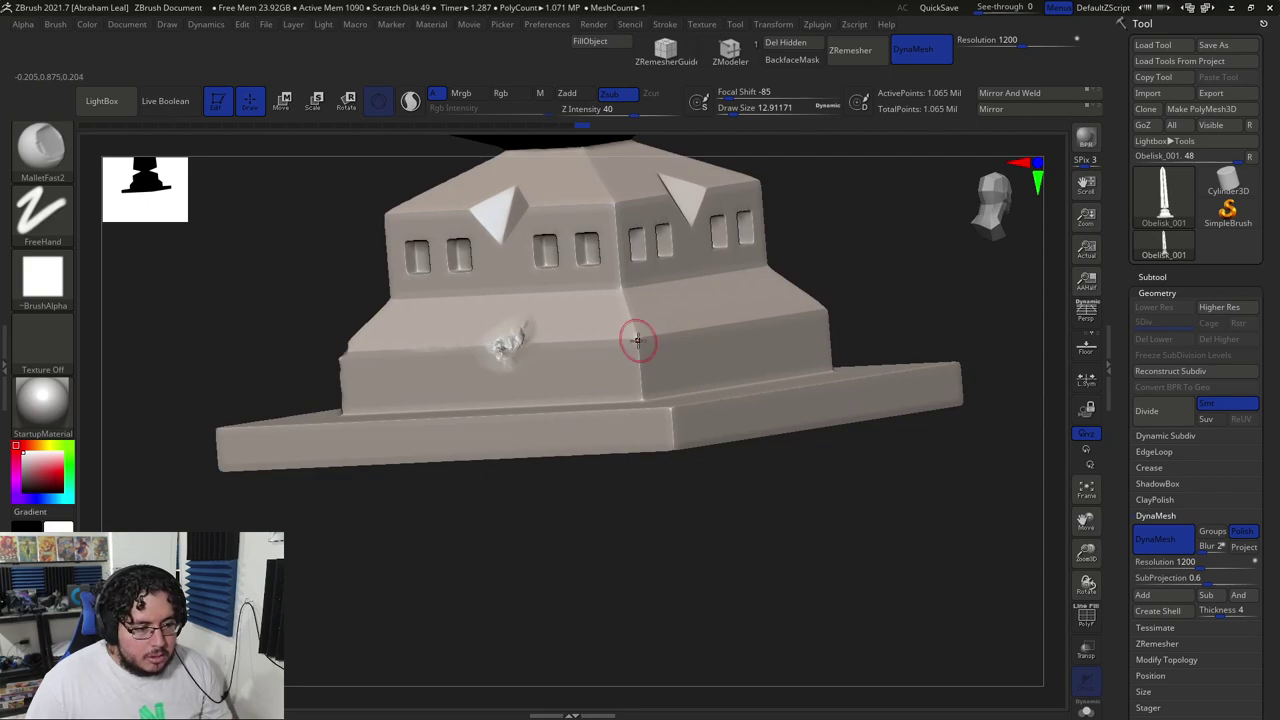
{"action": "key", "text": "space"}
{"action": "left_click_drag", "start_coordinate": [640, 338], "coordinate": [632, 338]}
{"action": "left_click_drag", "start_coordinate": [894, 277], "coordinate": [884, 335]}
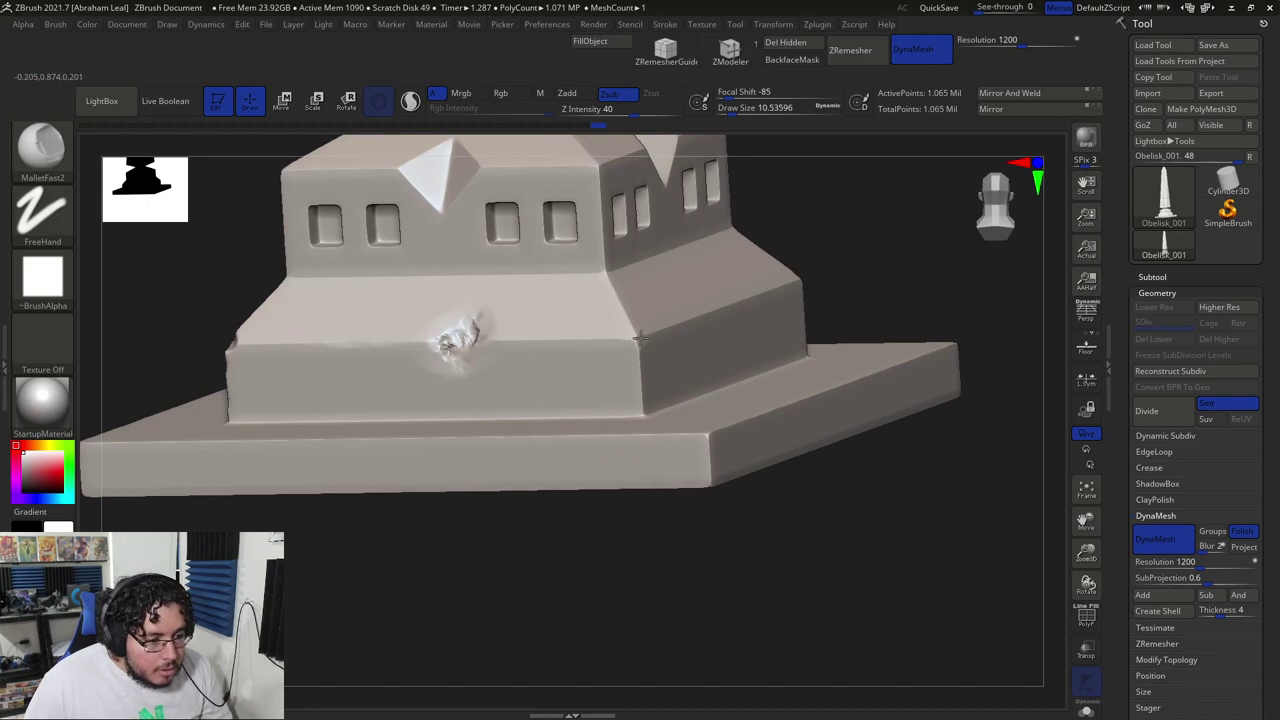
- Rough up the middle base tier's second upper corner with ClayBuildup at draw size about 3.7
{"action": "key", "text": "b"}
{"action": "key", "text": "c"}
{"action": "key", "text": "b"}
{"action": "key", "text": "space"}
{"action": "left_click_drag", "start_coordinate": [642, 340], "coordinate": [635, 340]}
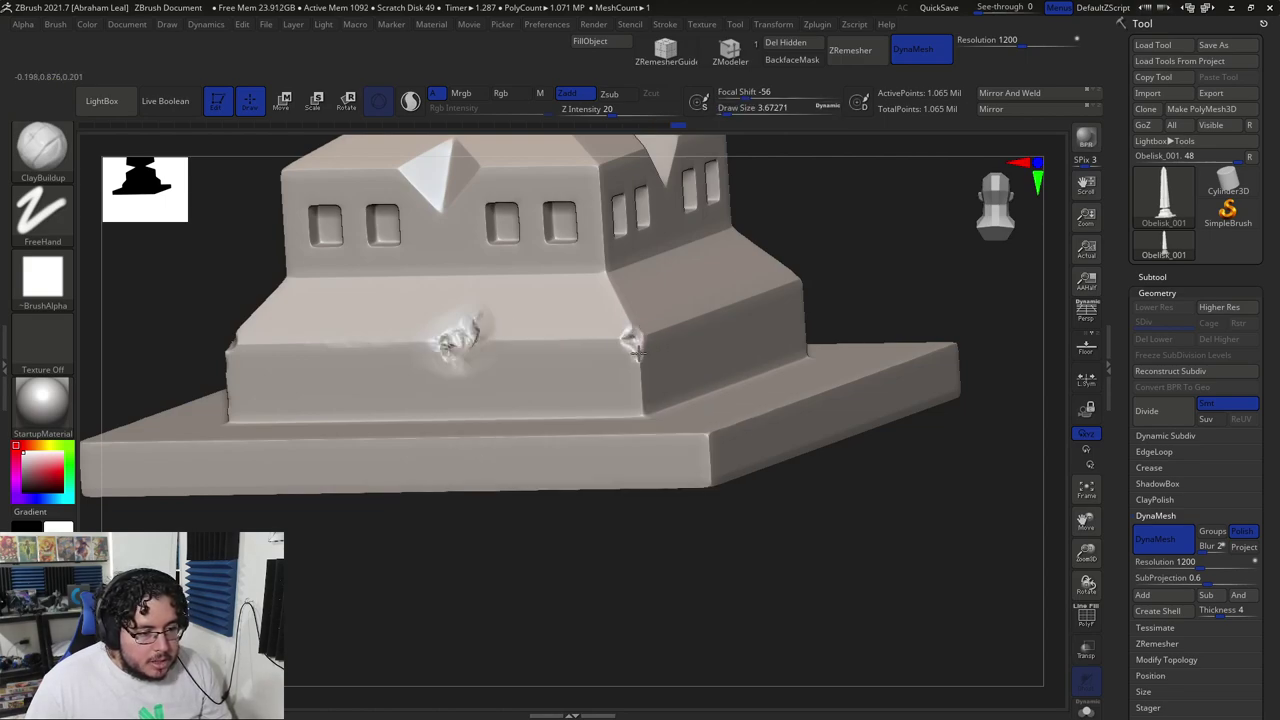
- Hammer the middle base tier's roughened second corner with MalletFast2 at draw size about 9.4
{"action": "key", "text": "b"}
{"action": "key", "text": "m"}
{"action": "key", "text": "f"}
{"action": "key", "text": "space"}
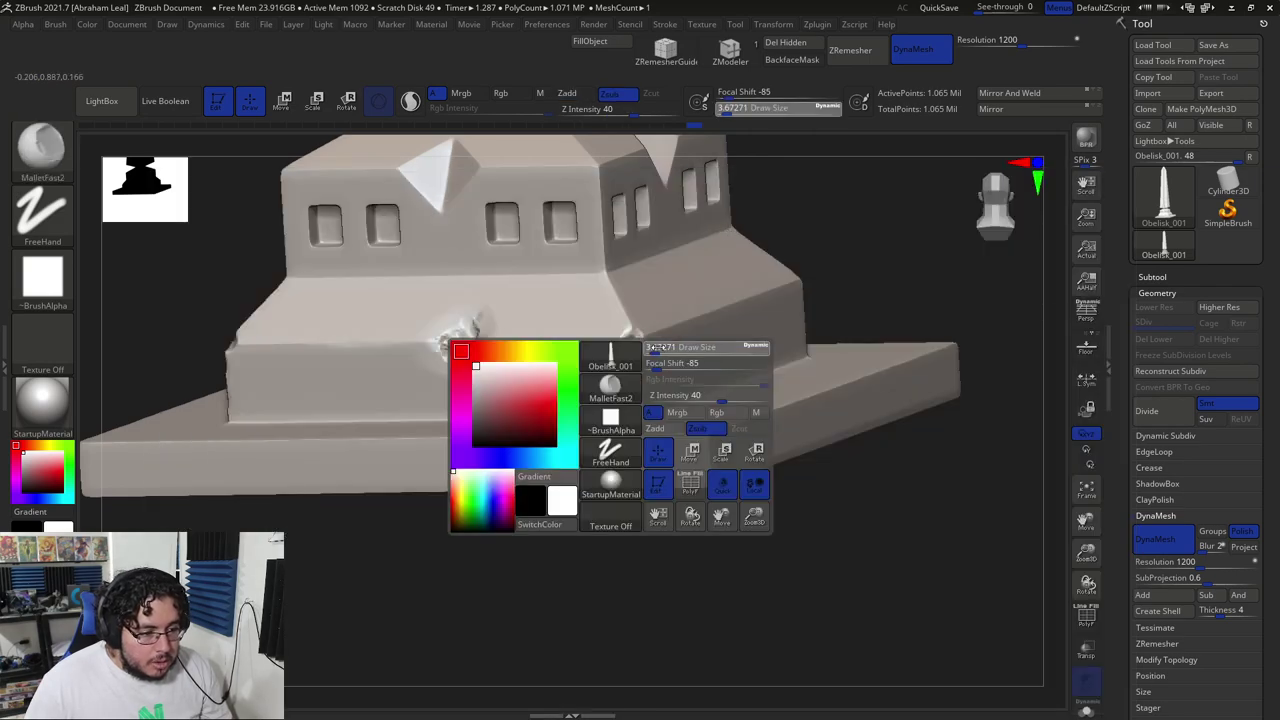
{"action": "left_click_drag", "start_coordinate": [650, 347], "coordinate": [637, 348]}
{"action": "left_click_drag", "start_coordinate": [641, 349], "coordinate": [628, 335]}
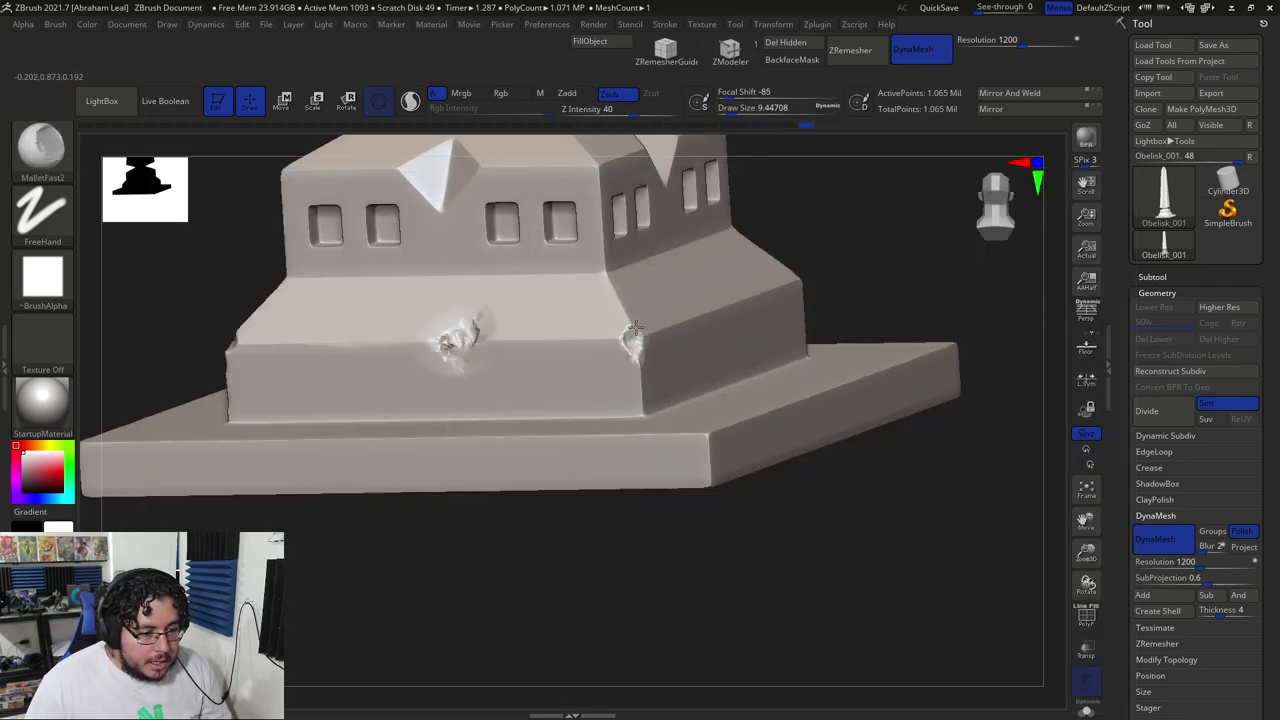
- Flatten the area around the chip on the middle tier's front edge with TrimDynamic at draw size about 21.6
{"action": "left_click_drag", "start_coordinate": [850, 280], "coordinate": [844, 249]}
{"action": "left_click_drag", "start_coordinate": [726, 317], "coordinate": [768, 390], "text": "alt"}
{"action": "left_click_drag", "start_coordinate": [517, 394], "coordinate": [540, 391]}
{"action": "key", "text": "space"}
{"action": "left_click_drag", "start_coordinate": [545, 381], "coordinate": [577, 397]}
{"action": "key", "text": "b"}
{"action": "key", "text": "t"}
{"action": "key", "text": "d"}
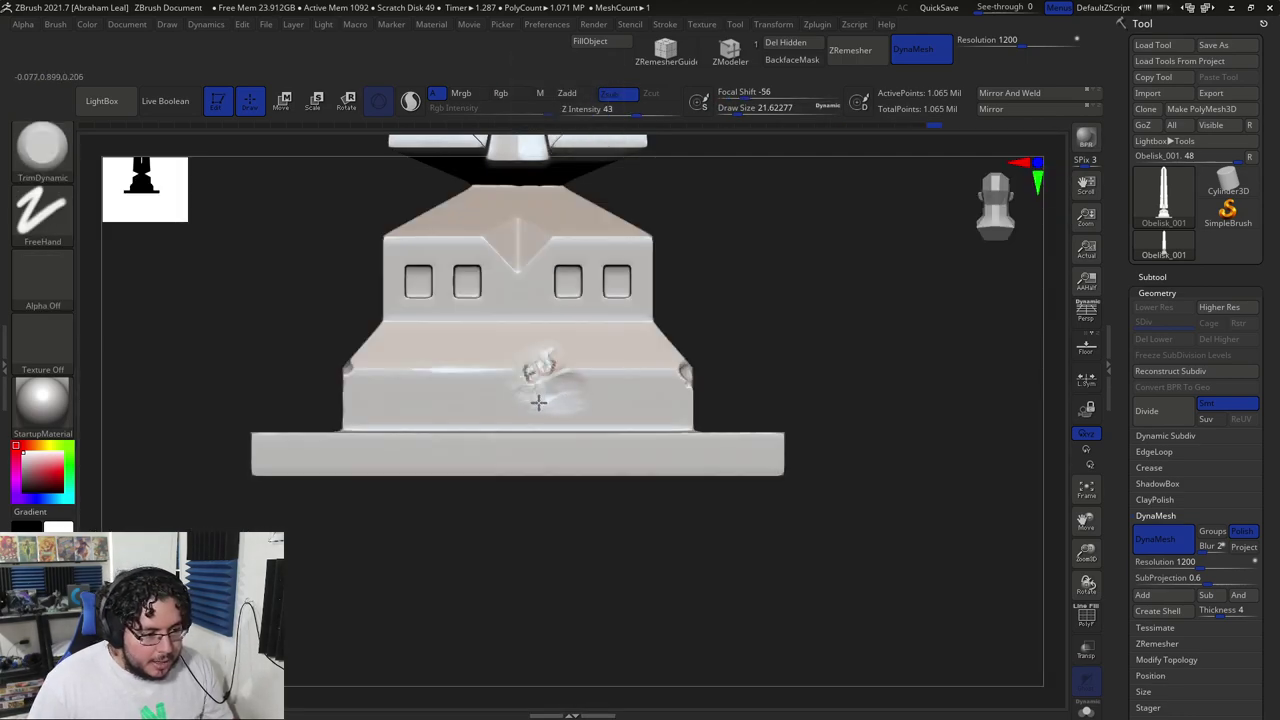
{"action": "left_click_drag", "start_coordinate": [544, 395], "coordinate": [571, 383]}
{"action": "mouse_move", "coordinate": [722, 338]}
{"action": "left_mouse_down"}
{"action": "mouse_move", "coordinate": [728, 366]}
{"action": "mouse_move", "coordinate": [772, 376]}
{"action": "left_mouse_up"}
{"action": "mouse_move", "coordinate": [576, 359]}
{"action": "left_mouse_down"}
{"action": "mouse_move", "coordinate": [557, 341]}
{"action": "mouse_move", "coordinate": [512, 341]}
{"action": "left_mouse_up"}
- Wear down the upper tier's vertical corner edge between the windows with ClayBuildup at draw size about 11.7
{"action": "left_click_drag", "start_coordinate": [742, 310], "coordinate": [792, 358], "text": "shift"}
{"action": "left_click_drag", "start_coordinate": [706, 288], "coordinate": [732, 312]}
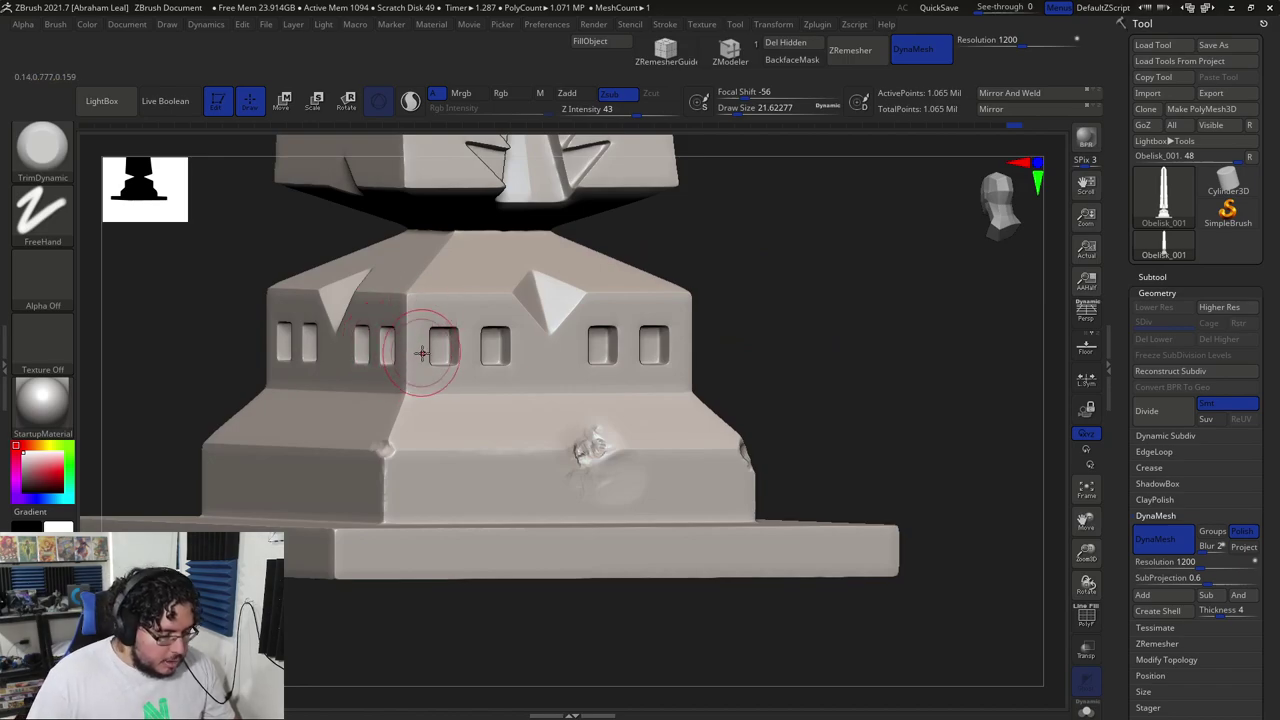
{"action": "key", "text": "b"}
{"action": "key", "text": "c"}
{"action": "key", "text": "b"}
{"action": "key", "text": "space"}
{"action": "left_click_drag", "start_coordinate": [413, 354], "coordinate": [407, 349]}
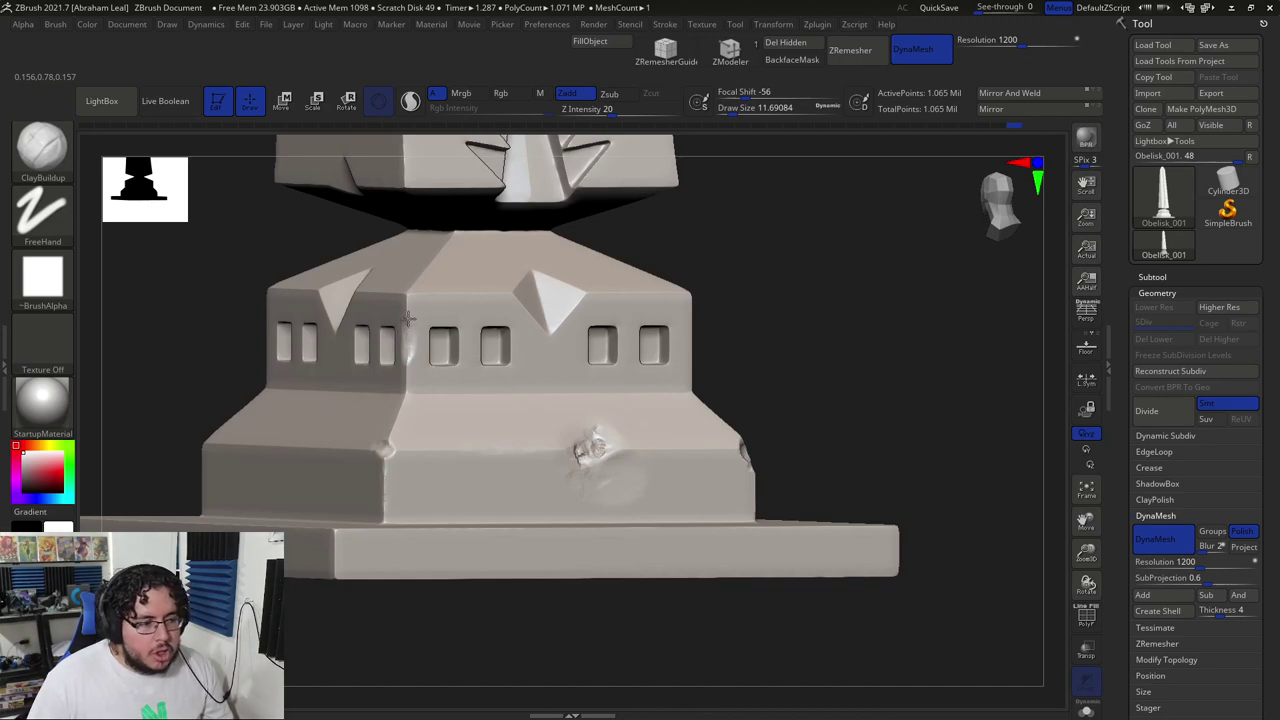
- Refine the worn stretch of the upper tier's corner with ClayBuildup, reducing the draw size to about 3.1
{"action": "left_click_drag", "start_coordinate": [729, 271], "coordinate": [708, 370]}
{"action": "key", "text": "space"}
{"action": "left_click_drag", "start_coordinate": [377, 366], "coordinate": [408, 345]}
{"action": "key", "text": "space"}
{"action": "key", "text": "space"}
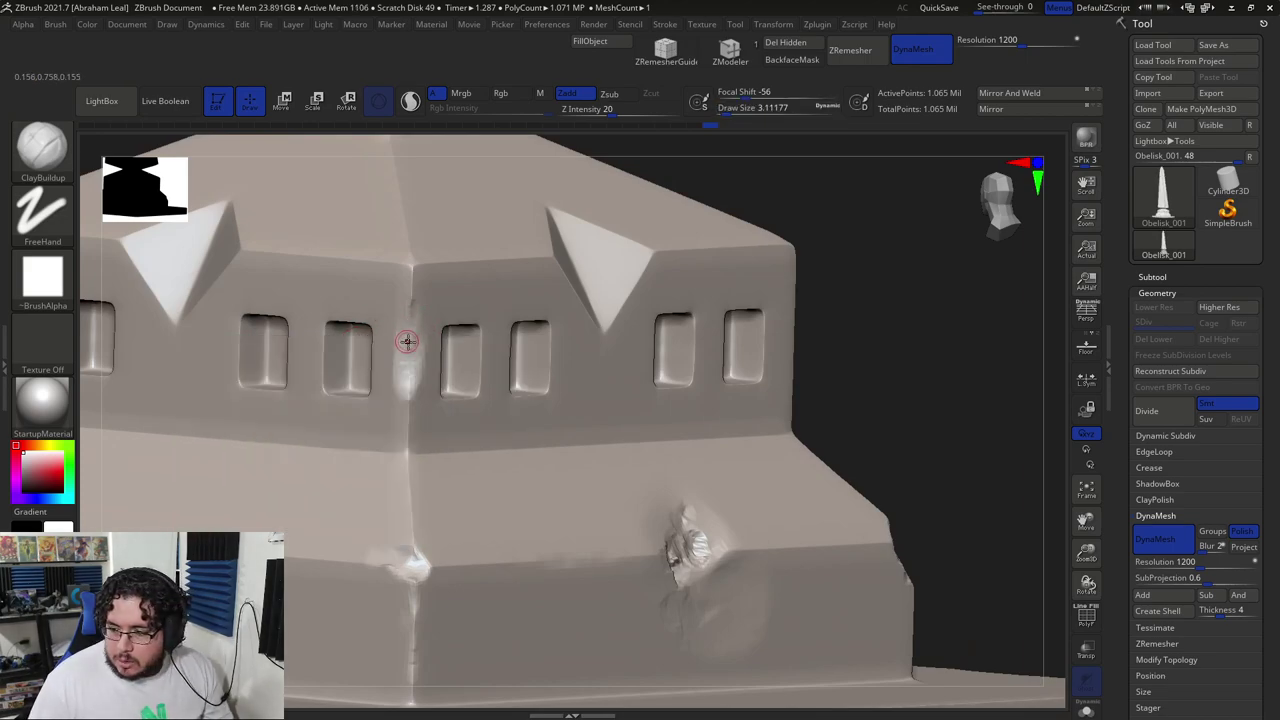
- Carve a chip from the upper tier's worn corner into the adjacent window with ClayBuildup at draw size about 7.5
{"action": "right_click_drag", "start_coordinate": [427, 339], "coordinate": [517, 372]}
{"action": "right_click_drag", "start_coordinate": [715, 290], "coordinate": [816, 318]}
{"action": "key", "text": "space"}
{"action": "left_click_drag", "start_coordinate": [563, 380], "coordinate": [566, 381]}
{"action": "right_click_drag", "start_coordinate": [565, 381], "coordinate": [737, 376]}
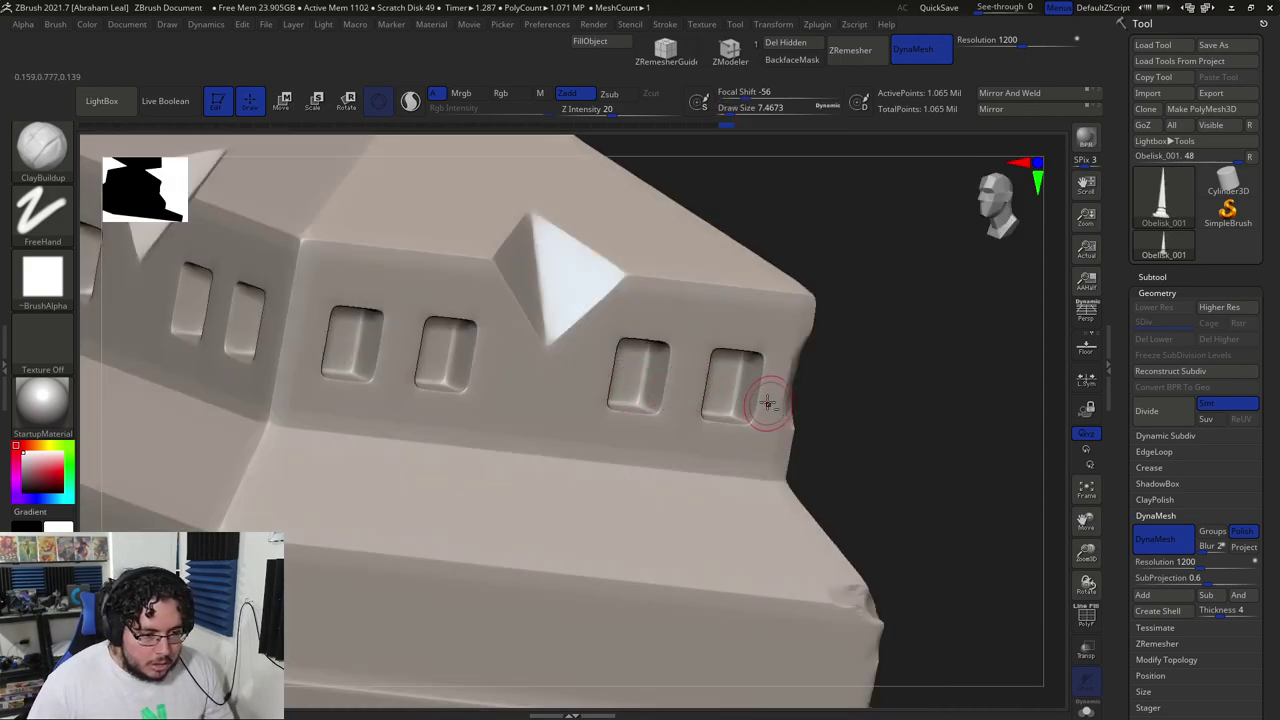
{"action": "left_click_drag", "start_coordinate": [763, 415], "coordinate": [787, 396]}
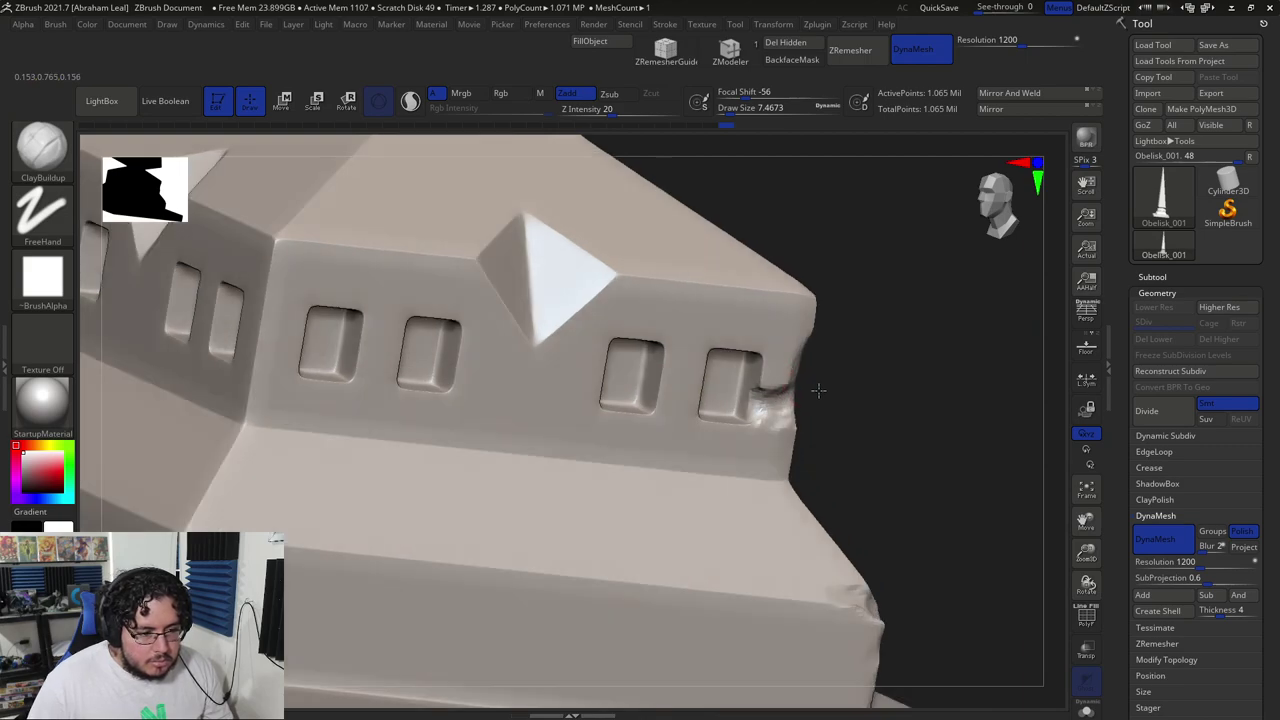
- Deepen the broken area between the window and the corner with ClayBuildup at draw size about 4.3
{"action": "right_click_drag", "start_coordinate": [819, 391], "coordinate": [789, 400]}
{"action": "key", "text": "space"}
{"action": "mouse_move", "coordinate": [797, 382]}
{"action": "left_mouse_down"}
{"action": "mouse_move", "coordinate": [787, 391]}
{"action": "mouse_move", "coordinate": [803, 354]}
{"action": "left_mouse_up"}
{"action": "key", "text": "space"}
{"action": "key", "text": "space"}
{"action": "right_click_drag", "start_coordinate": [1051, 411], "coordinate": [932, 430], "text": "ctrl"}
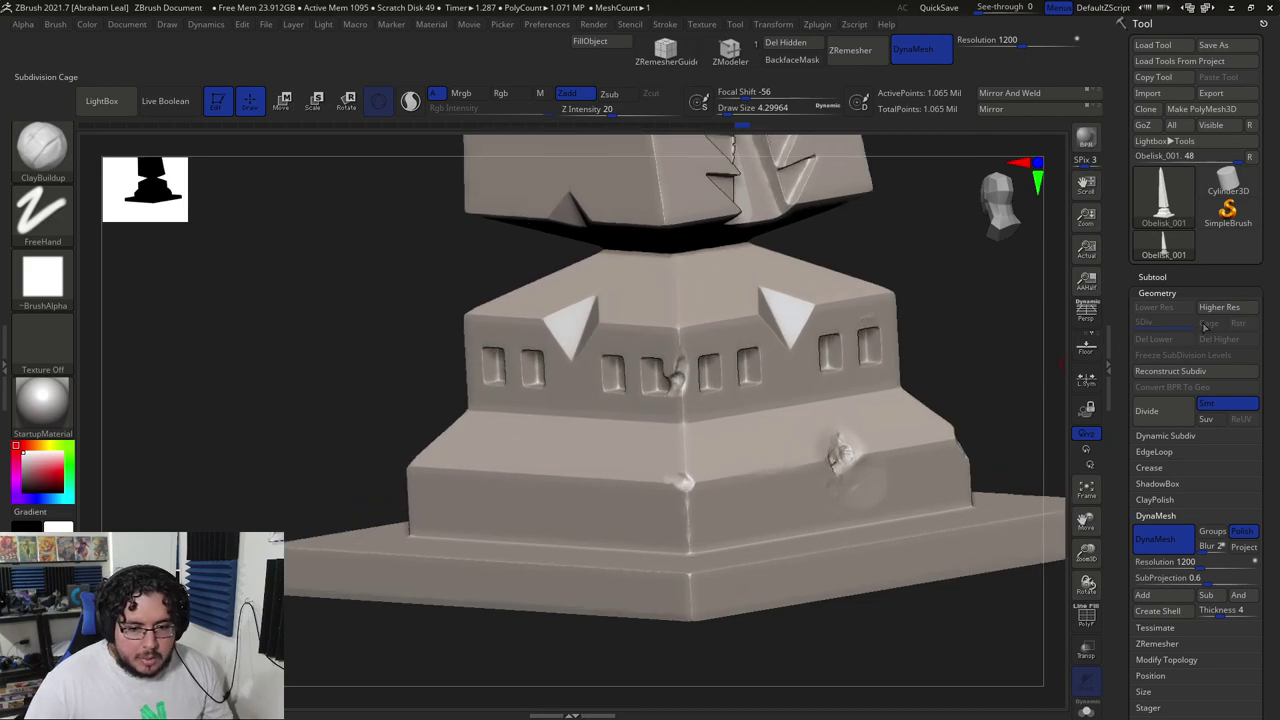
- Turn off DynaMesh and subdivide the obelisk to subdivision level 2
{"action": "left_click", "coordinate": [1155, 539]}
{"action": "right_click_drag", "start_coordinate": [834, 237], "coordinate": [1016, 300]}
{"action": "key", "text": "ctrl+d"}
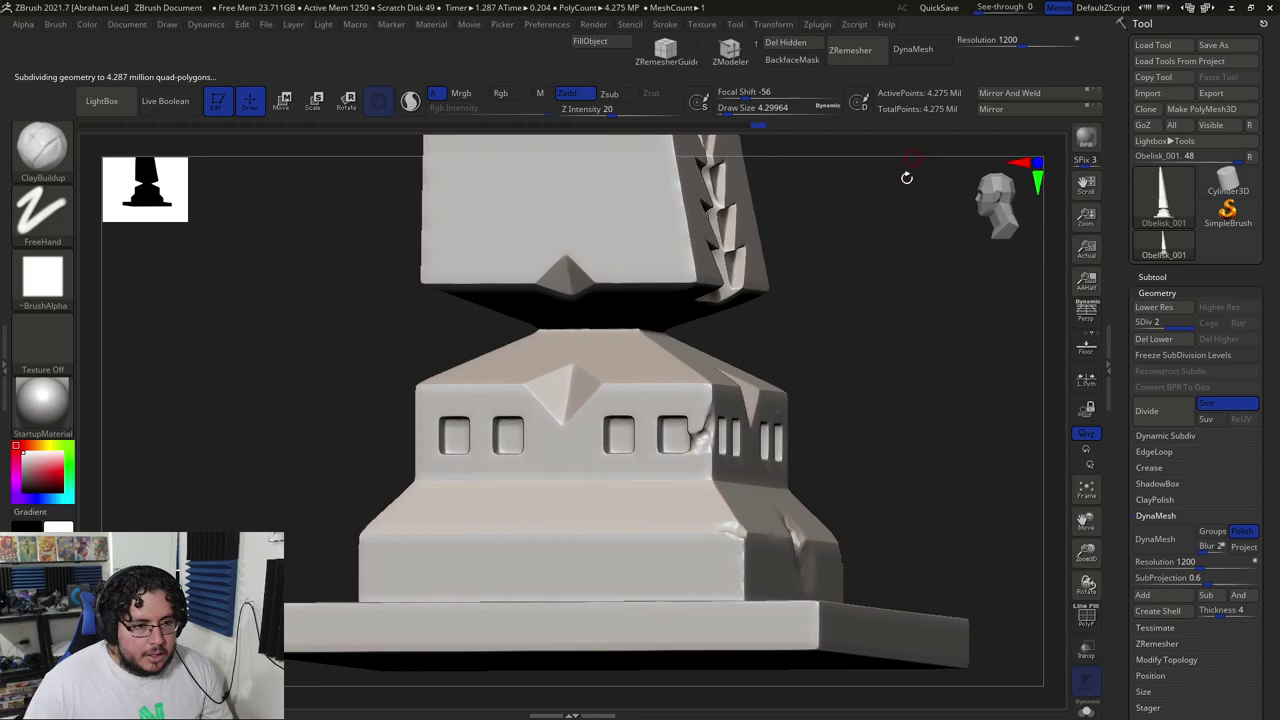
- Roughen the broken corner beside the upper tier's window with fine ClayBuildup strokes at draw sizes about 5 and 2.6
{"action": "right_click_drag", "start_coordinate": [874, 471], "coordinate": [946, 443], "text": "ctrl"}
{"action": "key", "text": "b"}
{"action": "key", "text": "c"}
{"action": "key", "text": "b"}
{"action": "key", "text": "space"}
{"action": "left_click_drag", "start_coordinate": [683, 445], "coordinate": [679, 470]}
{"action": "key", "text": "space"}
{"action": "key", "text": "space"}
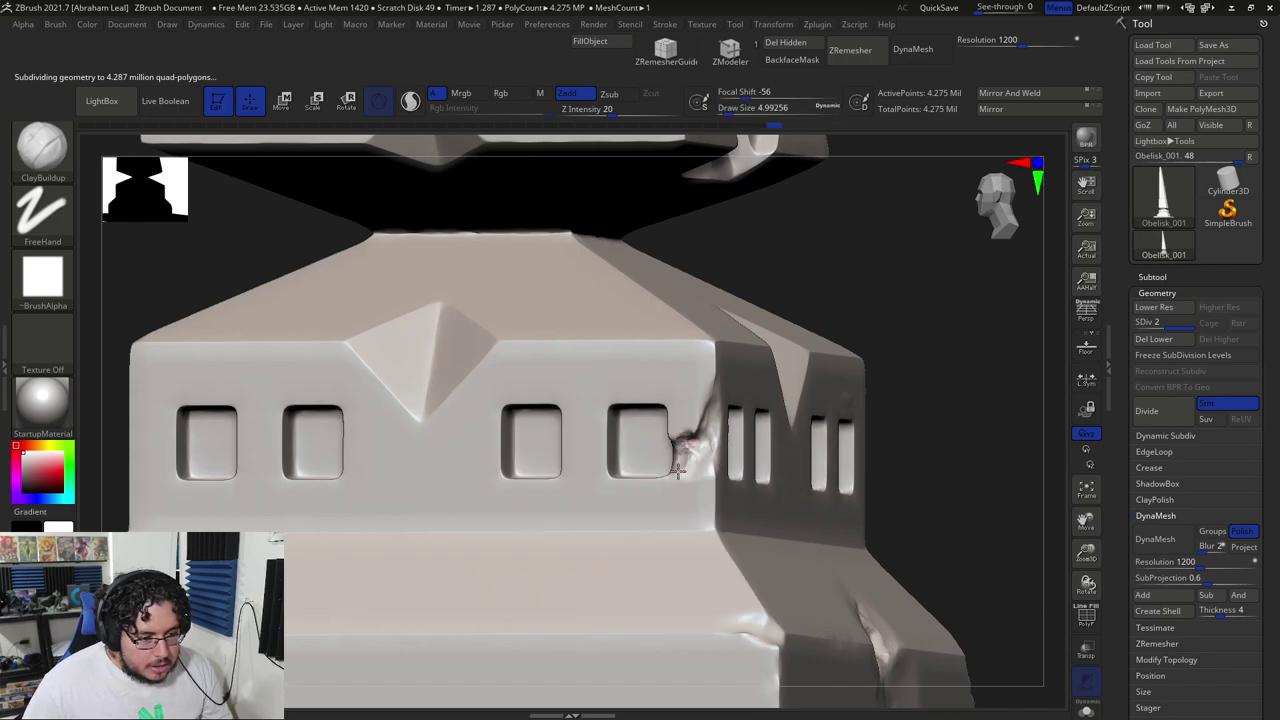
{"action": "left_click_drag", "start_coordinate": [966, 414], "coordinate": [700, 455]}
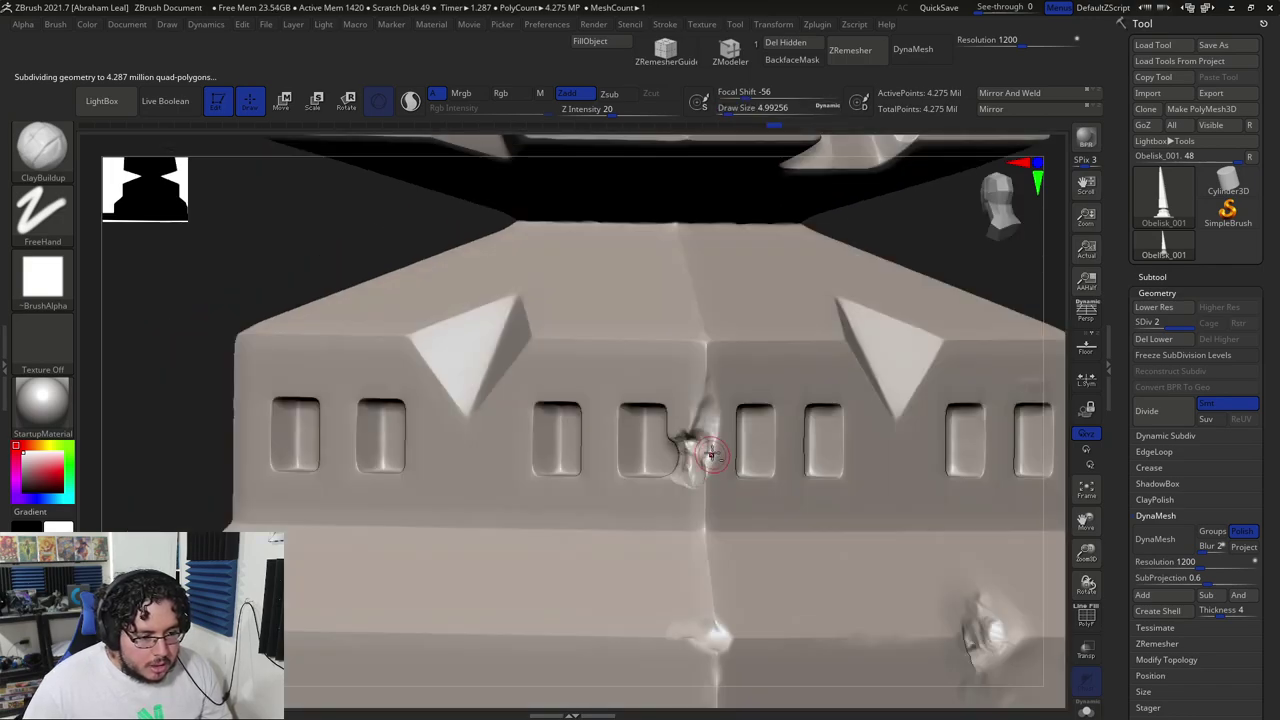
{"action": "key", "text": "["}
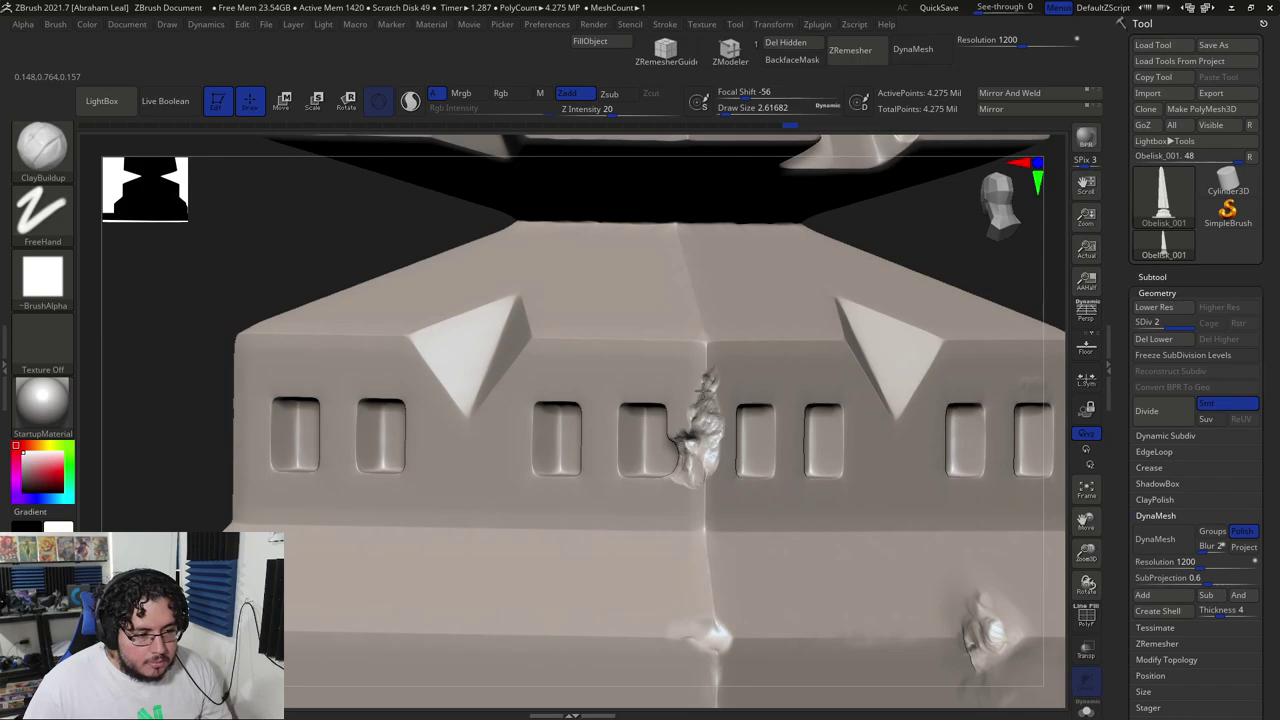
- Chip the adjacent side's middle tier edge and the upper tier edge beside its triangular ornament with ClayBuildup at draw size about 6.6
{"action": "mouse_move", "coordinate": [1026, 306]}
{"action": "left_mouse_down", "text": "alt"}
{"action": "mouse_move", "coordinate": [979, 352]}
{"action": "mouse_move", "coordinate": [1006, 385]}
{"action": "left_mouse_up", "text": "alt"}
{"action": "mouse_move", "coordinate": [1006, 385]}
{"action": "left_mouse_down"}
{"action": "mouse_move", "coordinate": [971, 434]}
{"action": "mouse_move", "coordinate": [1011, 366]}
{"action": "mouse_move", "coordinate": [971, 366]}
{"action": "left_mouse_up"}
{"action": "key", "text": "space"}
{"action": "left_click_drag", "start_coordinate": [774, 373], "coordinate": [782, 373]}
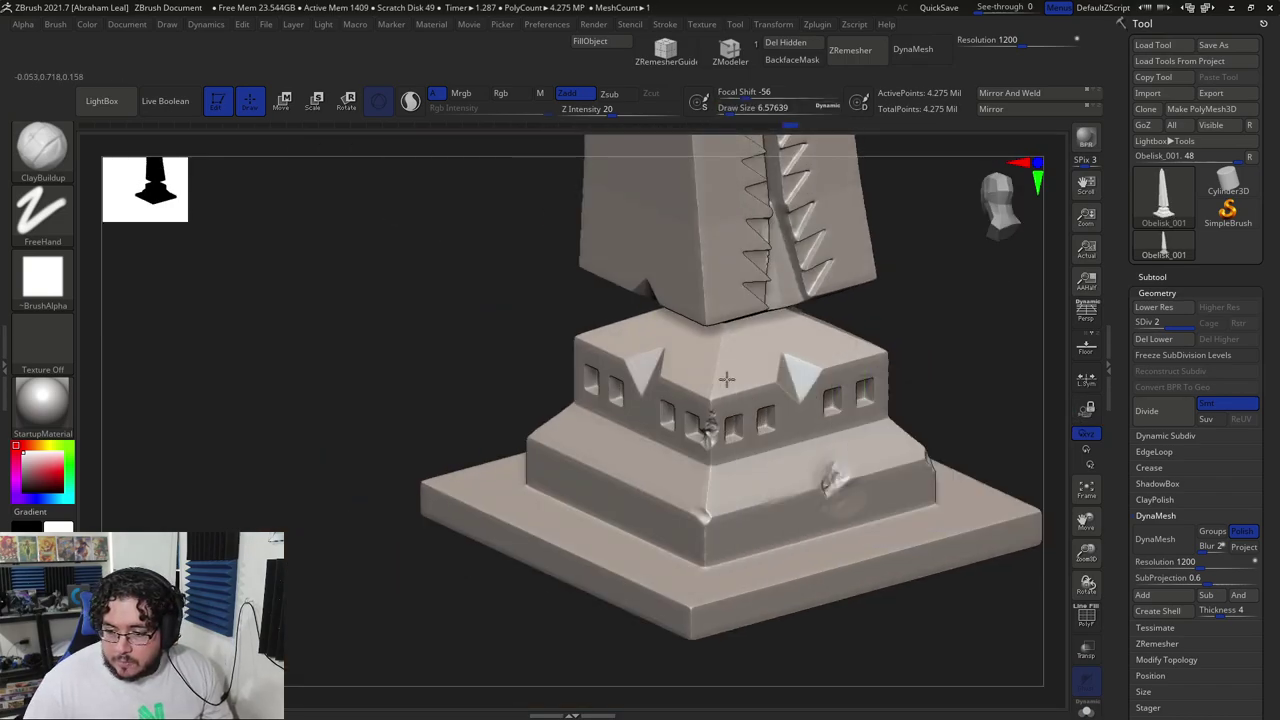
{"action": "left_click_drag", "start_coordinate": [429, 477], "coordinate": [560, 457]}
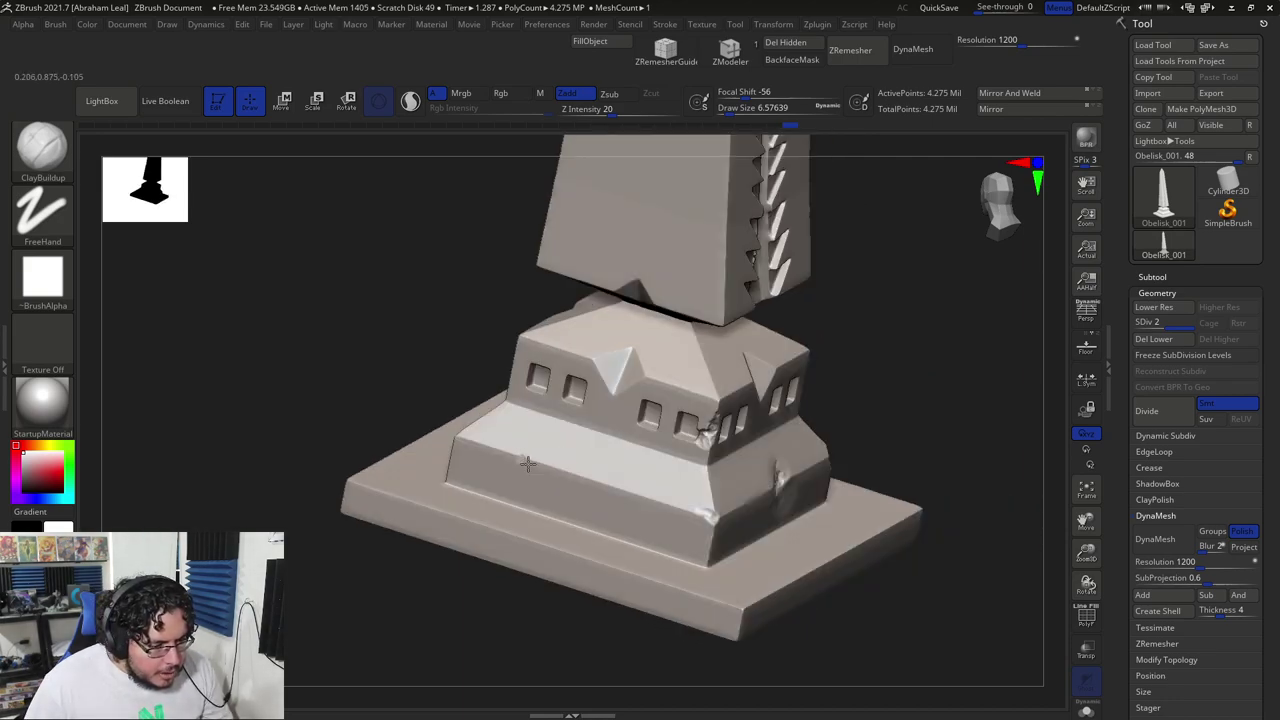
{"action": "left_click_drag", "start_coordinate": [934, 363], "coordinate": [521, 458]}
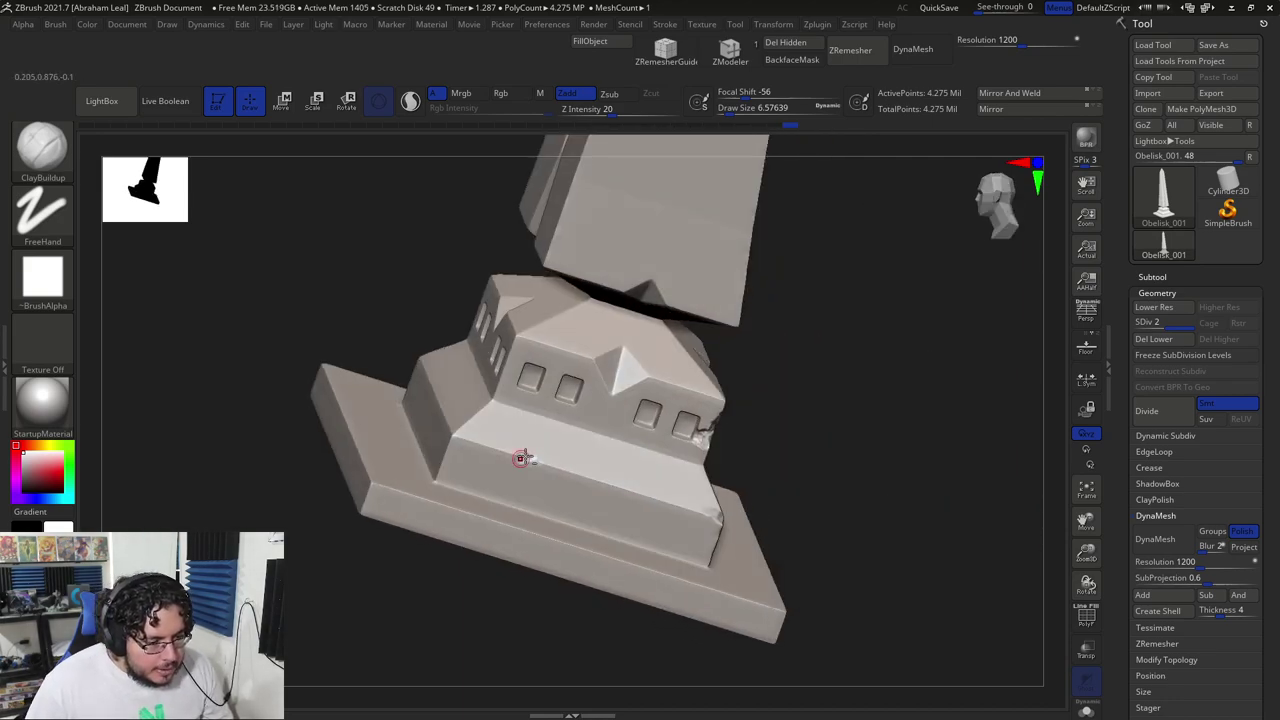
{"action": "left_click_drag", "start_coordinate": [766, 328], "coordinate": [770, 490]}
{"action": "left_click_drag", "start_coordinate": [898, 373], "coordinate": [668, 305]}
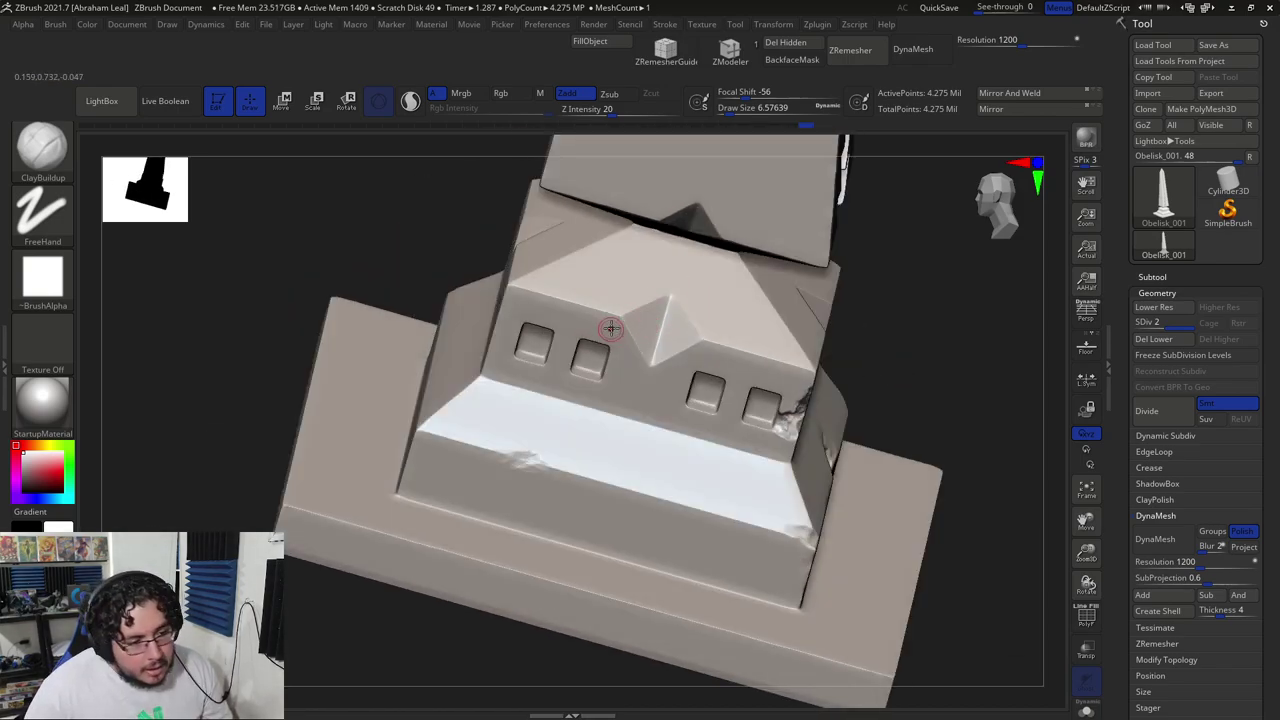
- Trim the small chip beside the upper tier's triangular ornament with TrimDynamic at draw size about 5
{"action": "key", "text": "b"}
{"action": "key", "text": "t"}
{"action": "key", "text": "d"}
{"action": "key", "text": "space"}
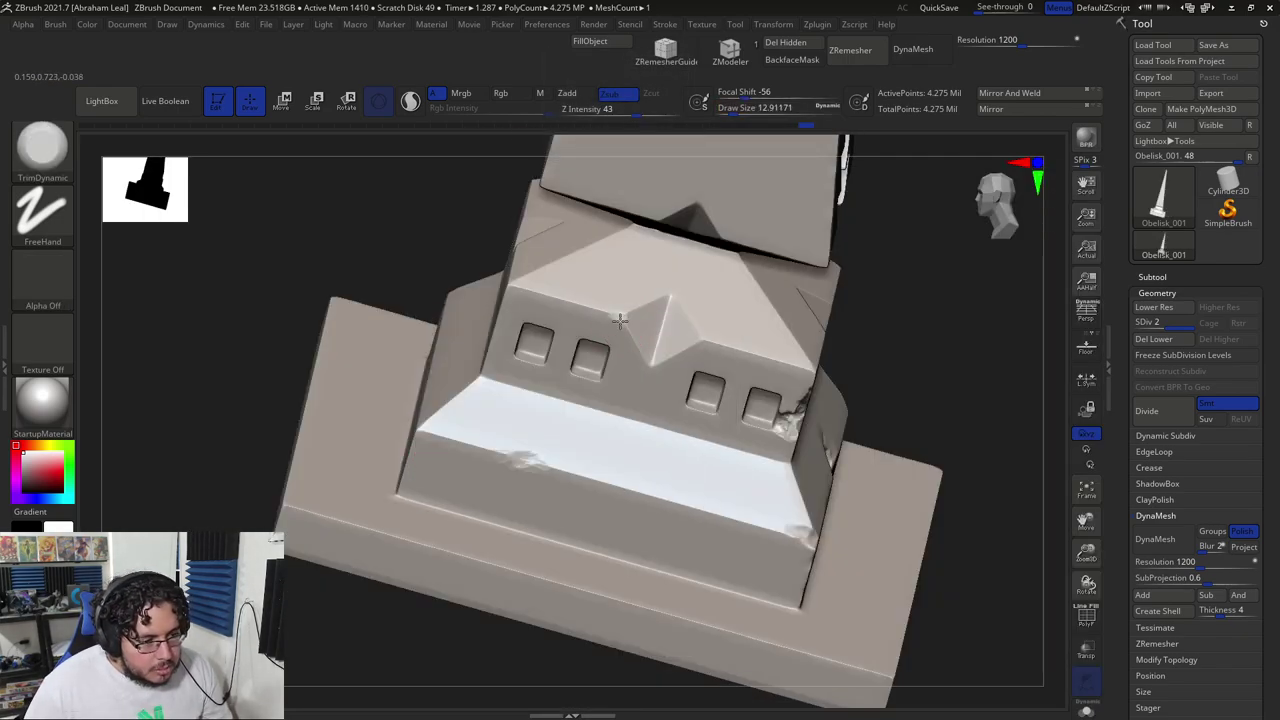
{"action": "key", "text": "space"}
{"action": "left_click", "coordinate": [625, 323]}
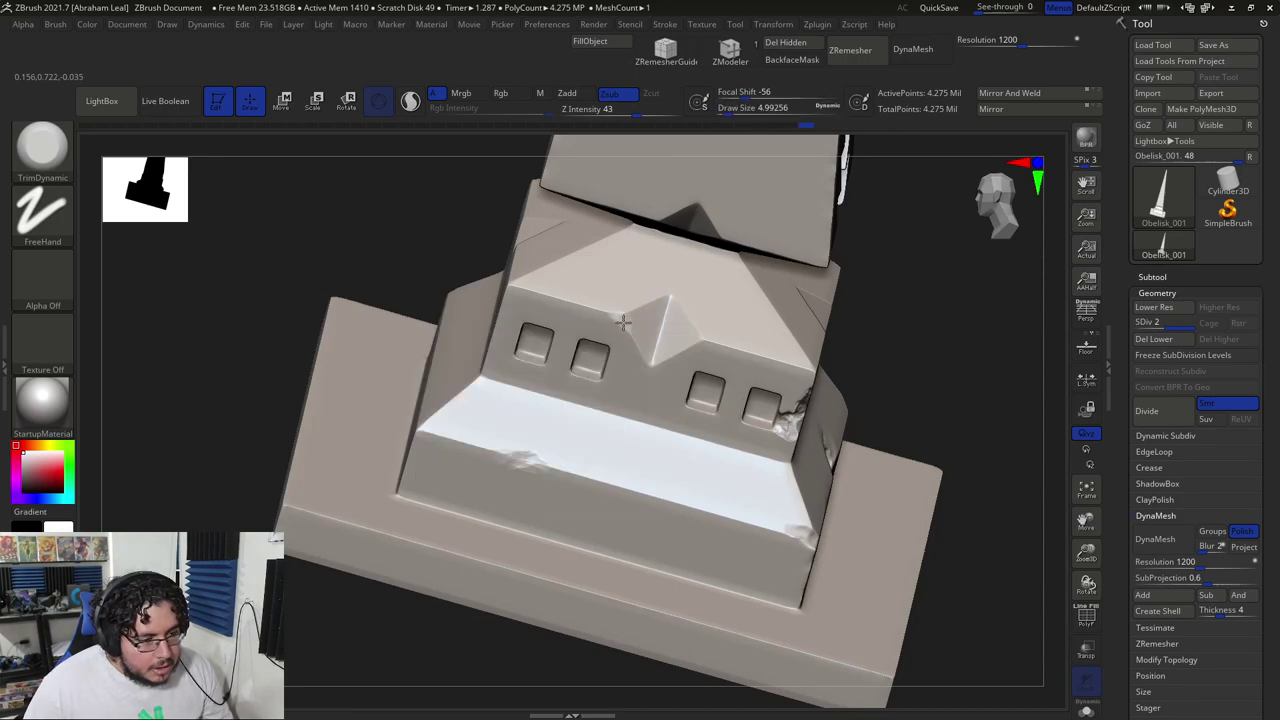
- Hammer a notch into the upper tier's edge beside the triangular ornament with MalletFast2 at draw size about 10.5
{"action": "key", "text": "b"}
{"action": "key", "text": "m"}
{"action": "key", "text": "f"}
{"action": "key", "text": "space"}
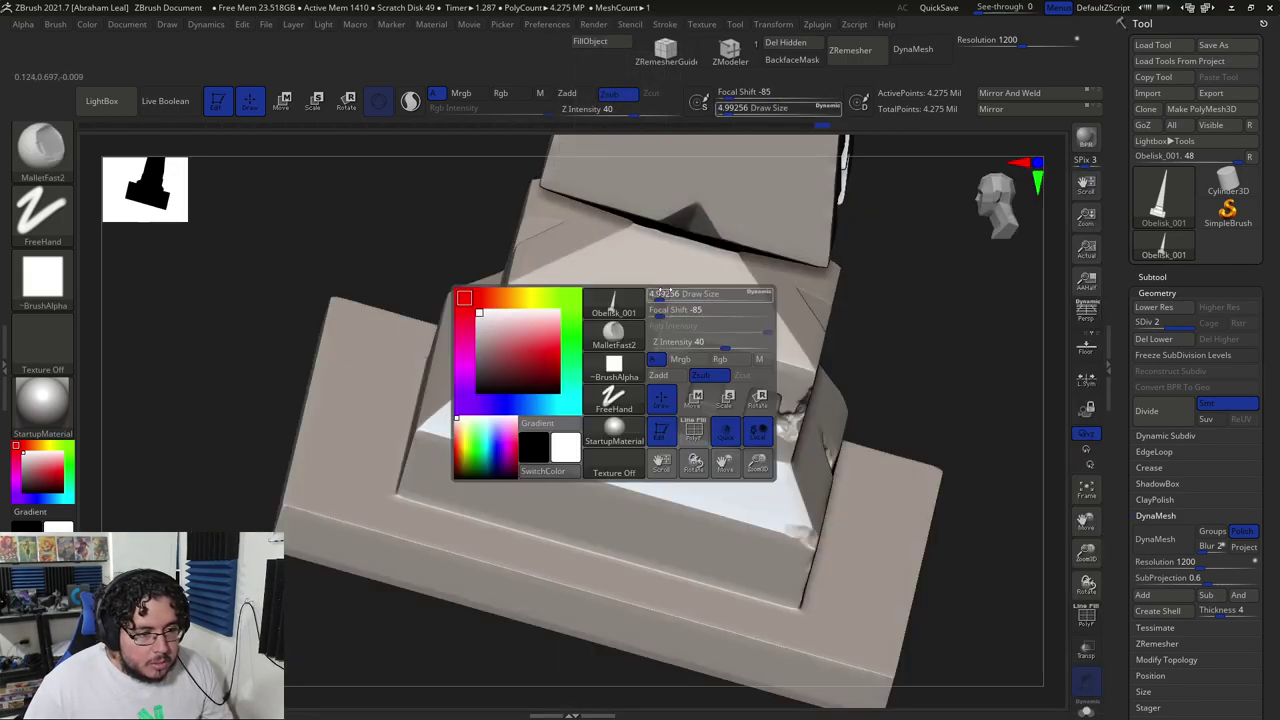
{"action": "key", "text": "space"}
{"action": "left_click", "coordinate": [621, 321]}
{"action": "left_click_drag", "start_coordinate": [623, 319], "coordinate": [630, 321]}
{"action": "left_click_drag", "start_coordinate": [943, 314], "coordinate": [621, 340]}
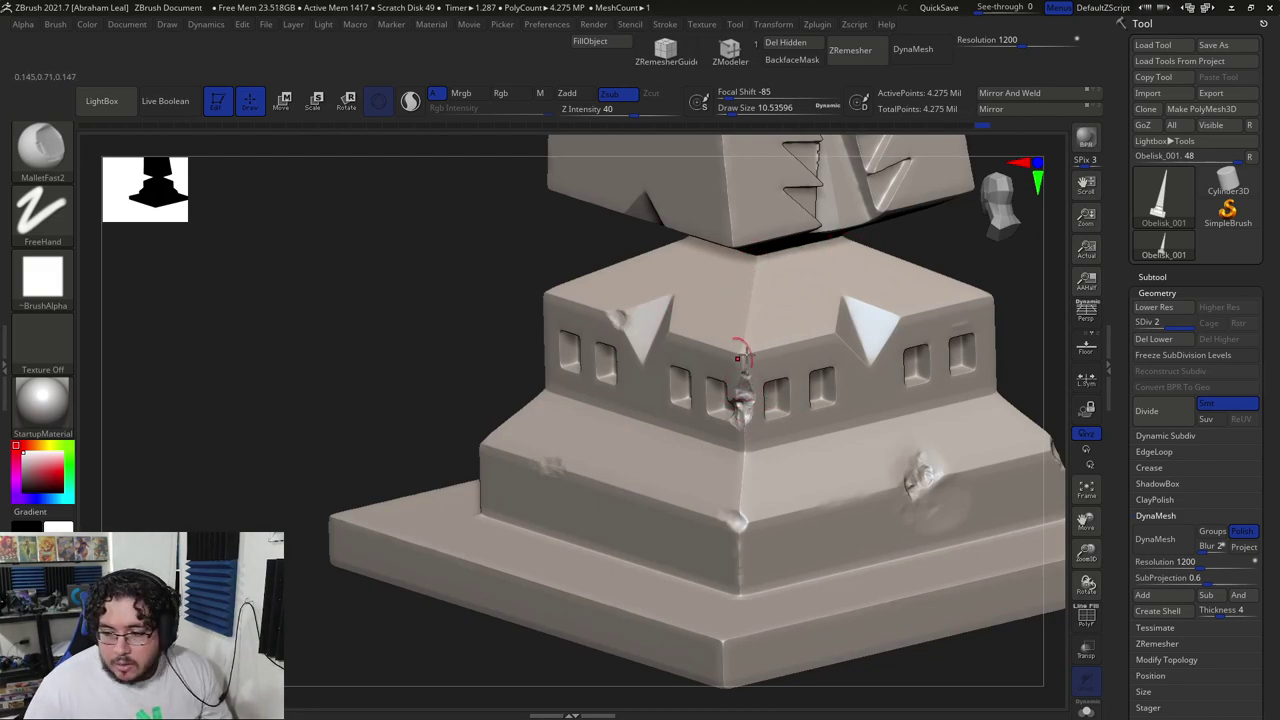
- Chip the upper tier's next corner with MalletFast2 and flatten it with TrimDynamic at draw size about 10.5
{"action": "left_click_drag", "start_coordinate": [1037, 303], "coordinate": [625, 335]}
{"action": "mouse_move", "coordinate": [625, 334]}
{"action": "right_mouse_down"}
{"action": "mouse_move", "coordinate": [603, 380]}
{"action": "mouse_move", "coordinate": [899, 356]}
{"action": "right_mouse_up"}
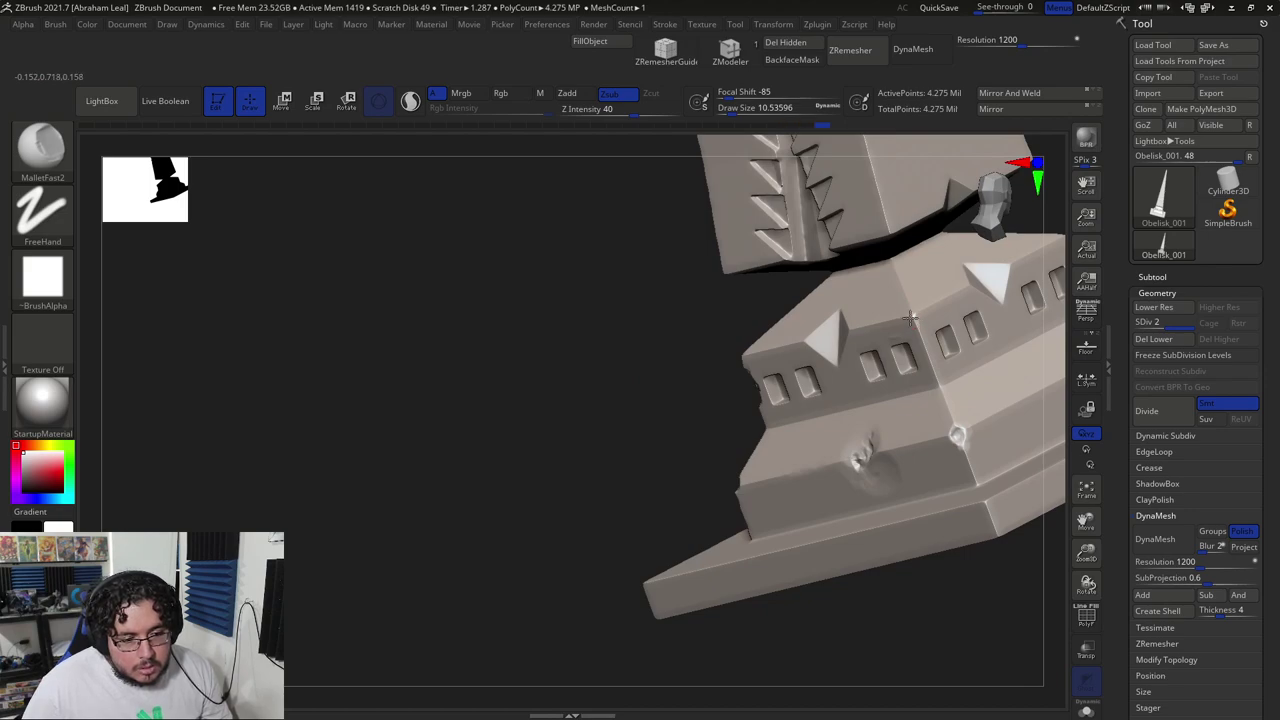
{"action": "mouse_move", "coordinate": [762, 320]}
{"action": "left_mouse_down"}
{"action": "mouse_move", "coordinate": [549, 337]}
{"action": "mouse_move", "coordinate": [866, 286]}
{"action": "mouse_move", "coordinate": [926, 391]}
{"action": "mouse_move", "coordinate": [920, 322]}
{"action": "mouse_move", "coordinate": [808, 337]}
{"action": "left_mouse_up"}
{"action": "key", "text": "b"}
{"action": "key", "text": "t"}
{"action": "key", "text": "d"}
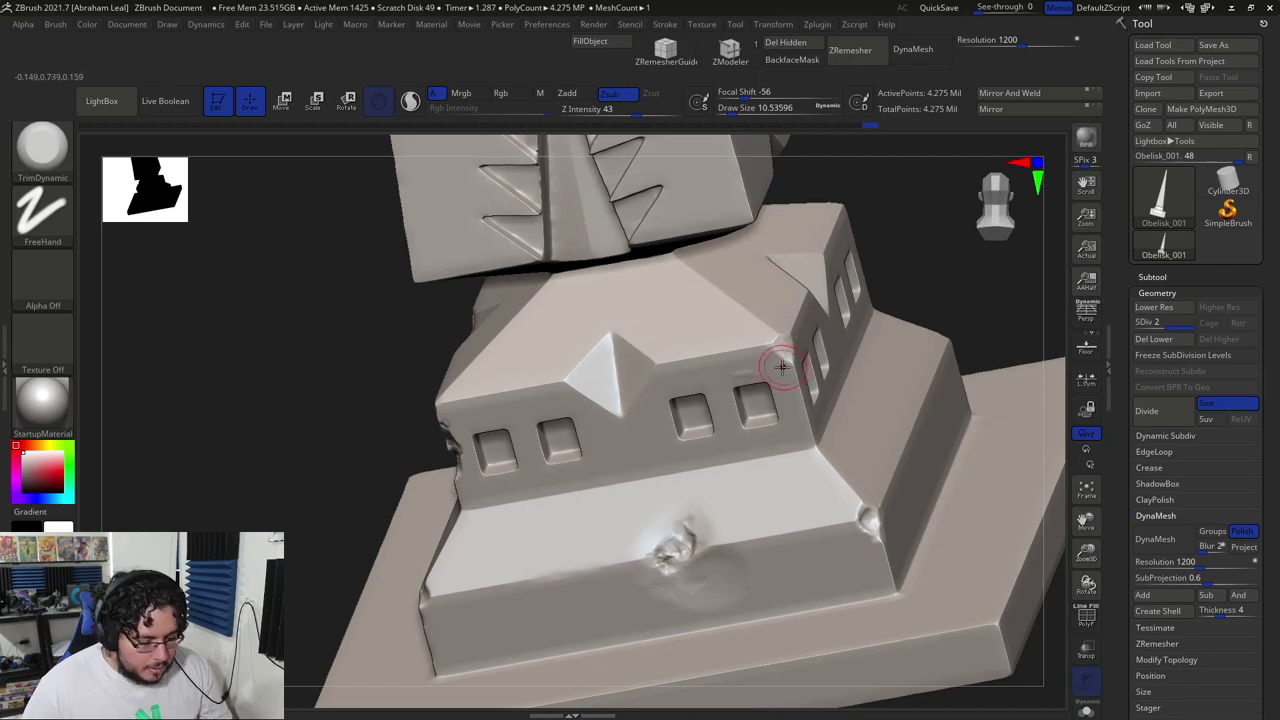
- Switch to the ClayBuildup brush and isolate the lower section of the obelisk's shaft
{"action": "key", "text": "b"}
{"action": "key", "text": "c"}
{"action": "key", "text": "b"}
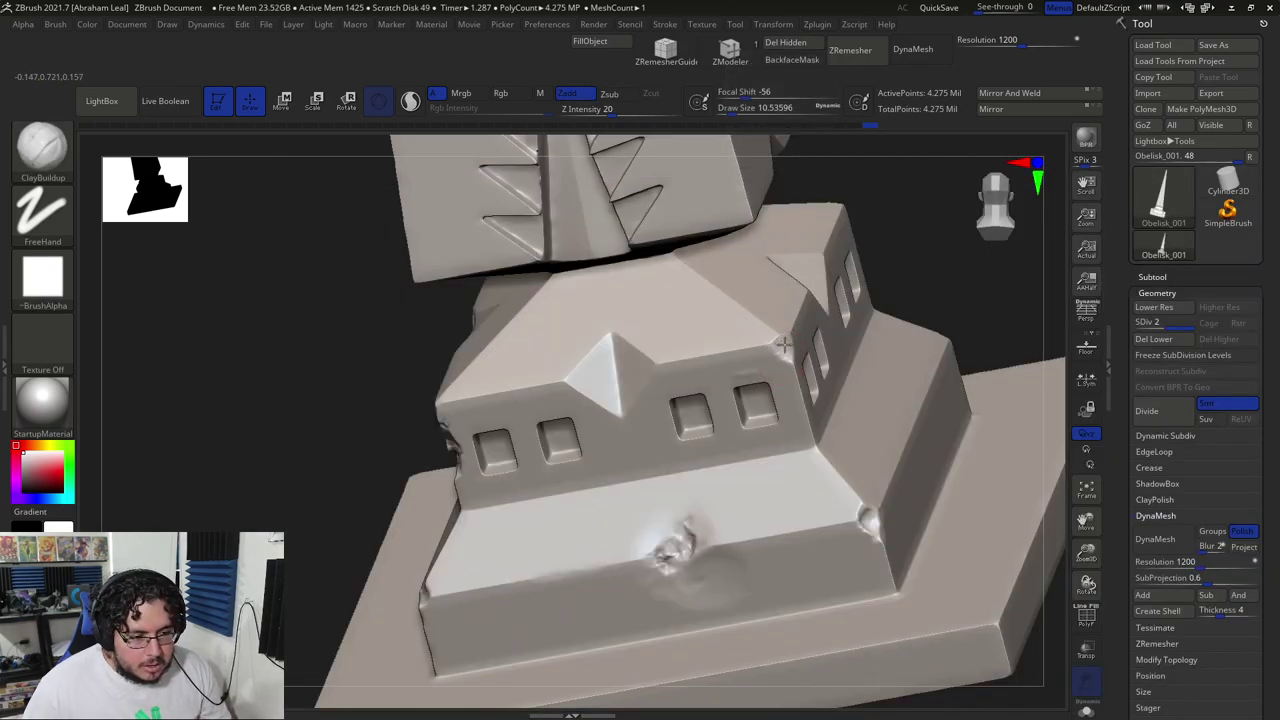
{"action": "mouse_move", "coordinate": [988, 315]}
{"action": "left_mouse_down", "text": "shift"}
{"action": "mouse_move", "coordinate": [920, 289]}
{"action": "mouse_move", "coordinate": [908, 300]}
{"action": "left_mouse_up", "text": "shift"}
{"action": "mouse_move", "coordinate": [884, 387]}
{"action": "left_mouse_down", "text": "alt"}
{"action": "mouse_move", "coordinate": [873, 414]}
{"action": "mouse_move", "coordinate": [842, 324]}
{"action": "left_mouse_up", "text": "alt"}
{"action": "mouse_move", "coordinate": [907, 413]}
{"action": "left_mouse_down", "text": "alt"}
{"action": "mouse_move", "coordinate": [901, 441]}
{"action": "mouse_move", "coordinate": [886, 350]}
{"action": "mouse_move", "coordinate": [908, 448]}
{"action": "left_mouse_up", "text": "alt"}
{"action": "left_click_drag", "start_coordinate": [834, 378], "coordinate": [800, 300]}
{"action": "left_click_drag", "start_coordinate": [523, 266], "coordinate": [692, 449], "text": "ctrl+shift"}
{"action": "left_click_drag", "start_coordinate": [914, 357], "coordinate": [950, 368]}
{"action": "left_click_drag", "start_coordinate": [874, 402], "coordinate": [866, 462], "text": "alt"}
{"action": "left_click_drag", "start_coordinate": [806, 384], "coordinate": [886, 472]}
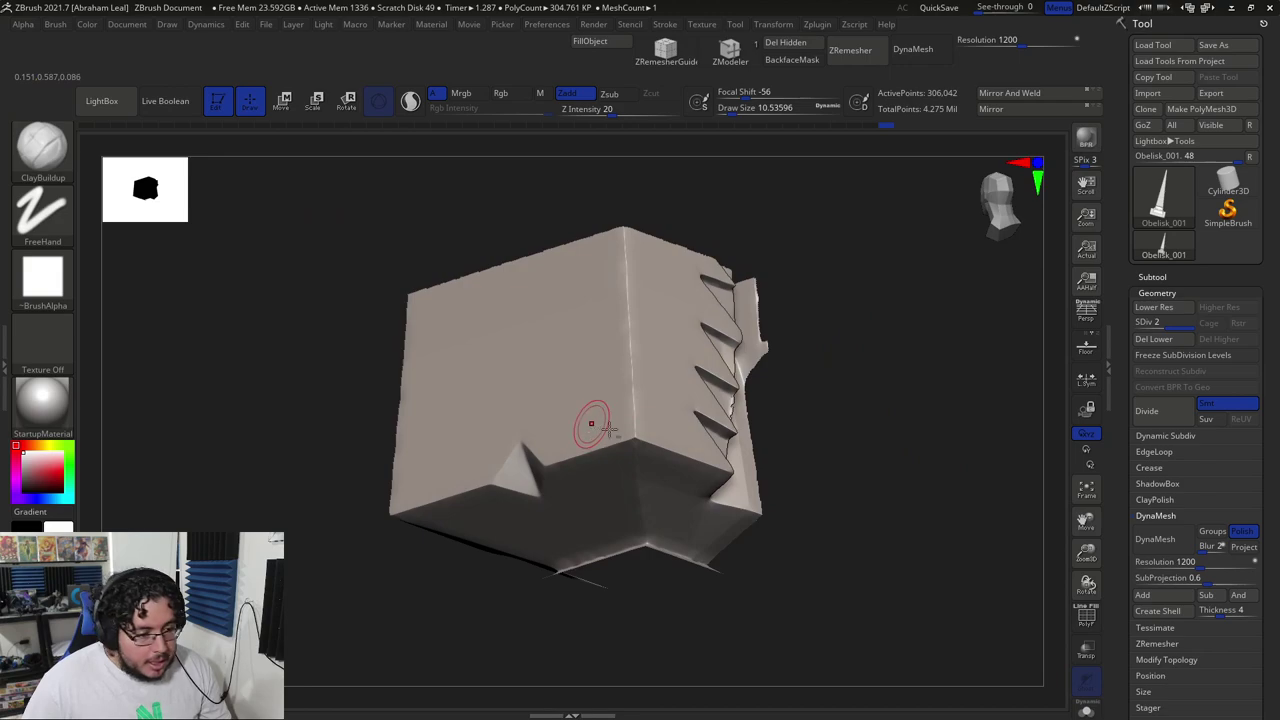
- Carve rough damage along the isolated shaft section's vertical corner edge with ClayBuildup at draw size about 10.5
{"action": "mouse_move", "coordinate": [632, 427]}
{"action": "left_mouse_down"}
{"action": "mouse_move", "coordinate": [637, 400]}
{"action": "mouse_move", "coordinate": [617, 379]}
{"action": "mouse_move", "coordinate": [637, 275]}
{"action": "left_mouse_up"}
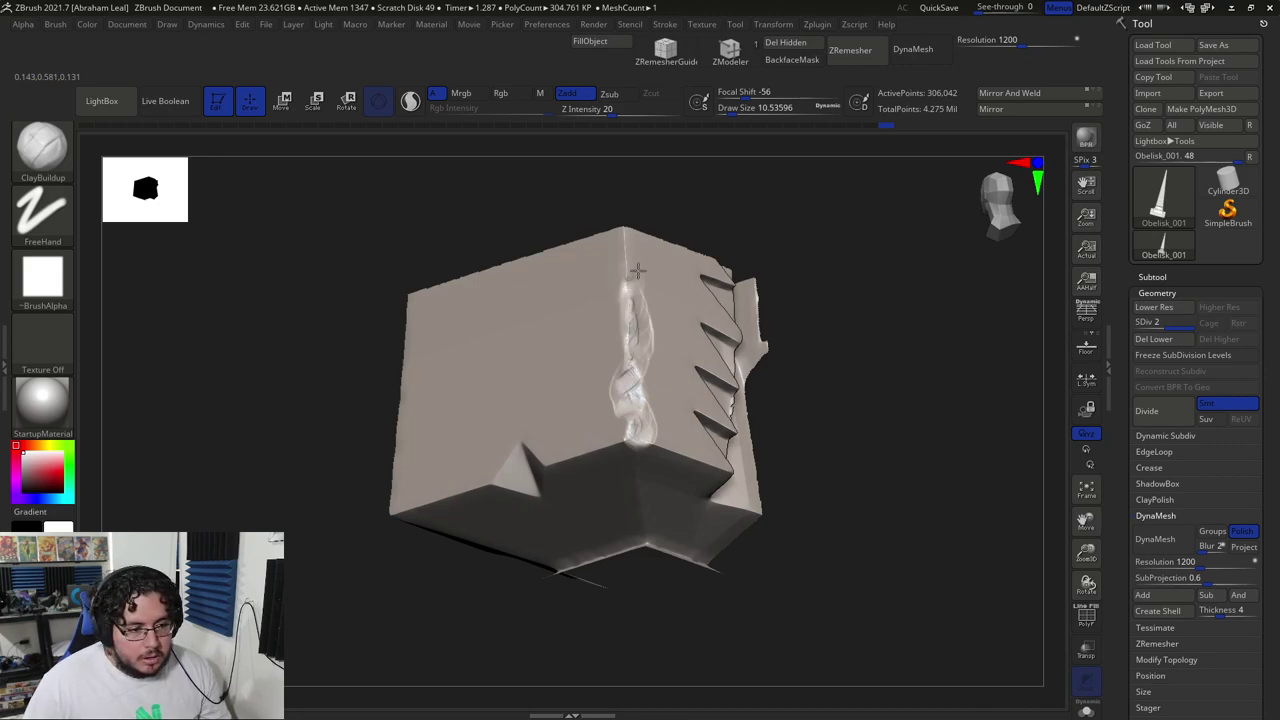
{"action": "right_click_drag", "start_coordinate": [785, 320], "coordinate": [709, 334]}
{"action": "mouse_move", "coordinate": [657, 357]}
{"action": "left_mouse_down"}
{"action": "mouse_move", "coordinate": [658, 328]}
{"action": "mouse_move", "coordinate": [649, 384]}
{"action": "left_mouse_up"}
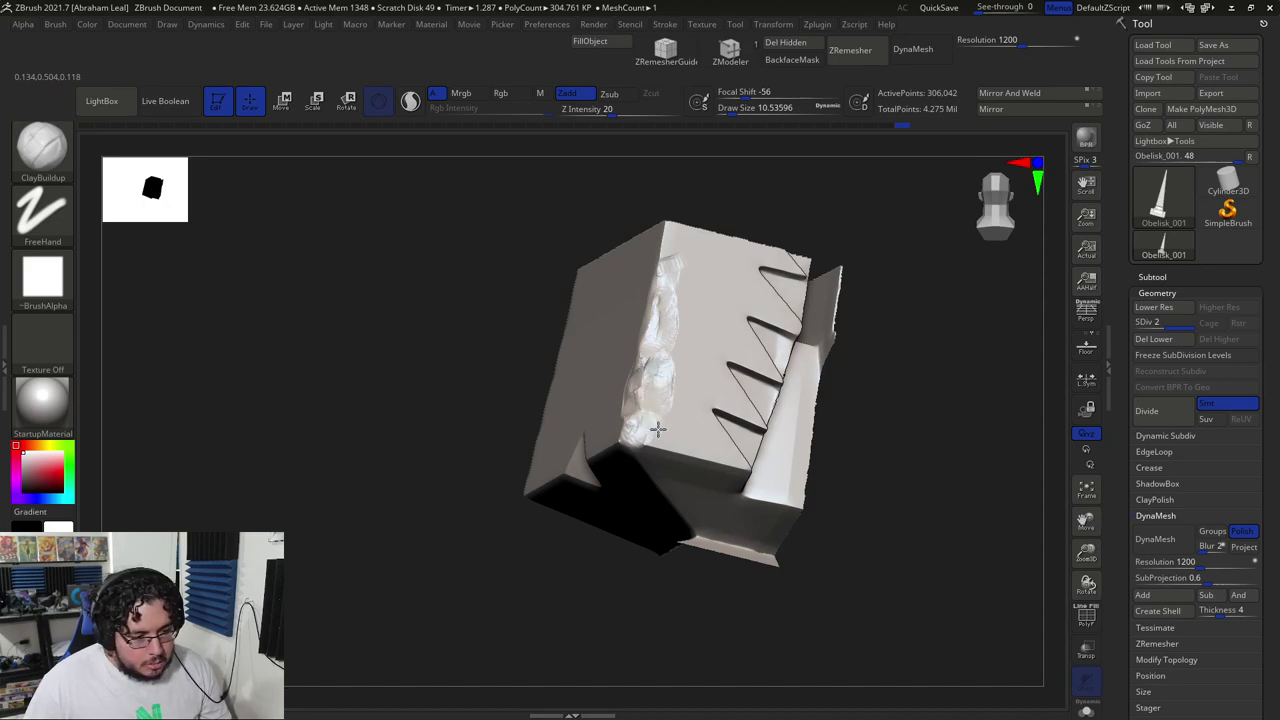
{"action": "left_click_drag", "start_coordinate": [664, 430], "coordinate": [658, 426]}
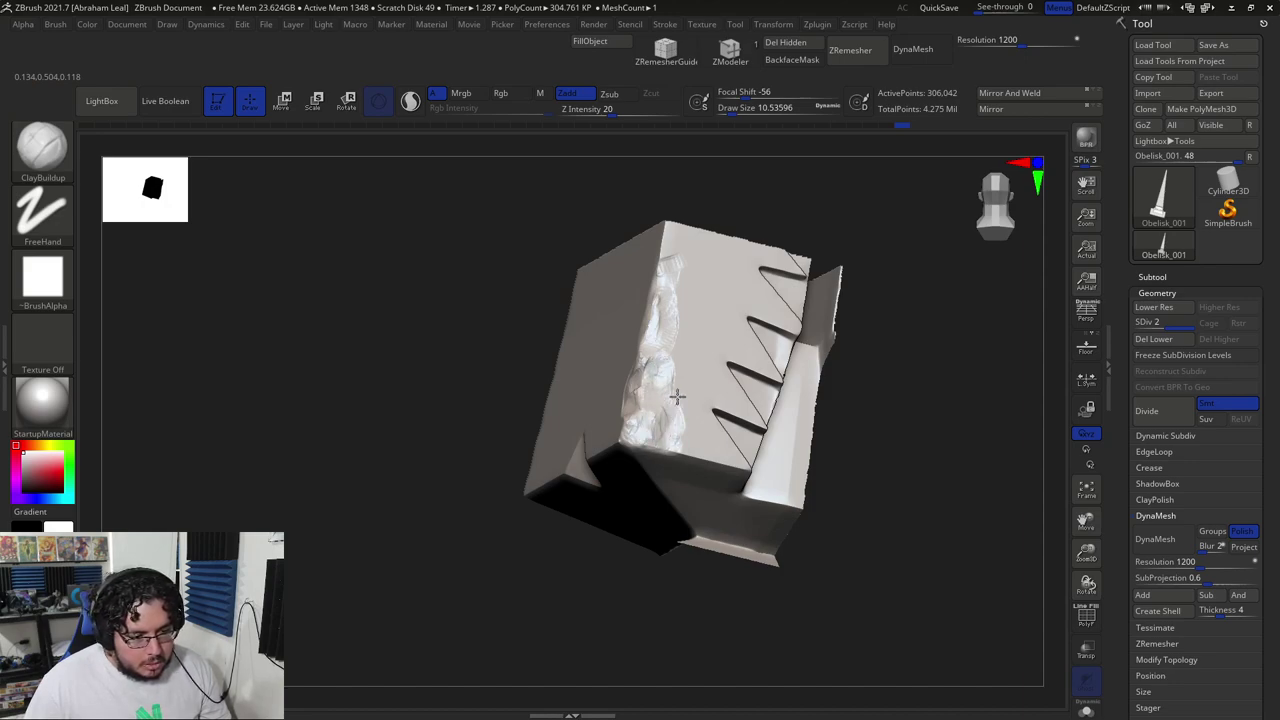
{"action": "left_click_drag", "start_coordinate": [896, 366], "coordinate": [886, 386], "text": "shift"}
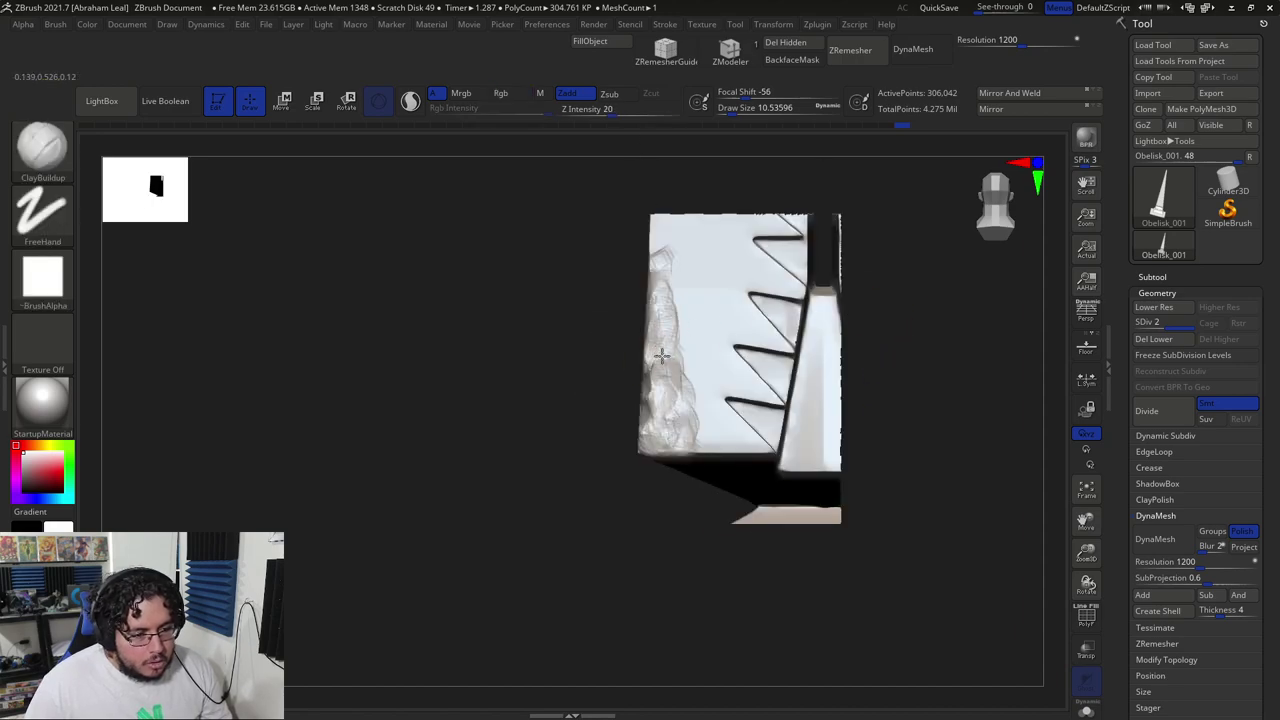
- Flatten the carved damage along the shaft's corner edge with TrimDynamic at draw size about 23.3
{"action": "key", "text": "b"}
{"action": "key", "text": "d"}
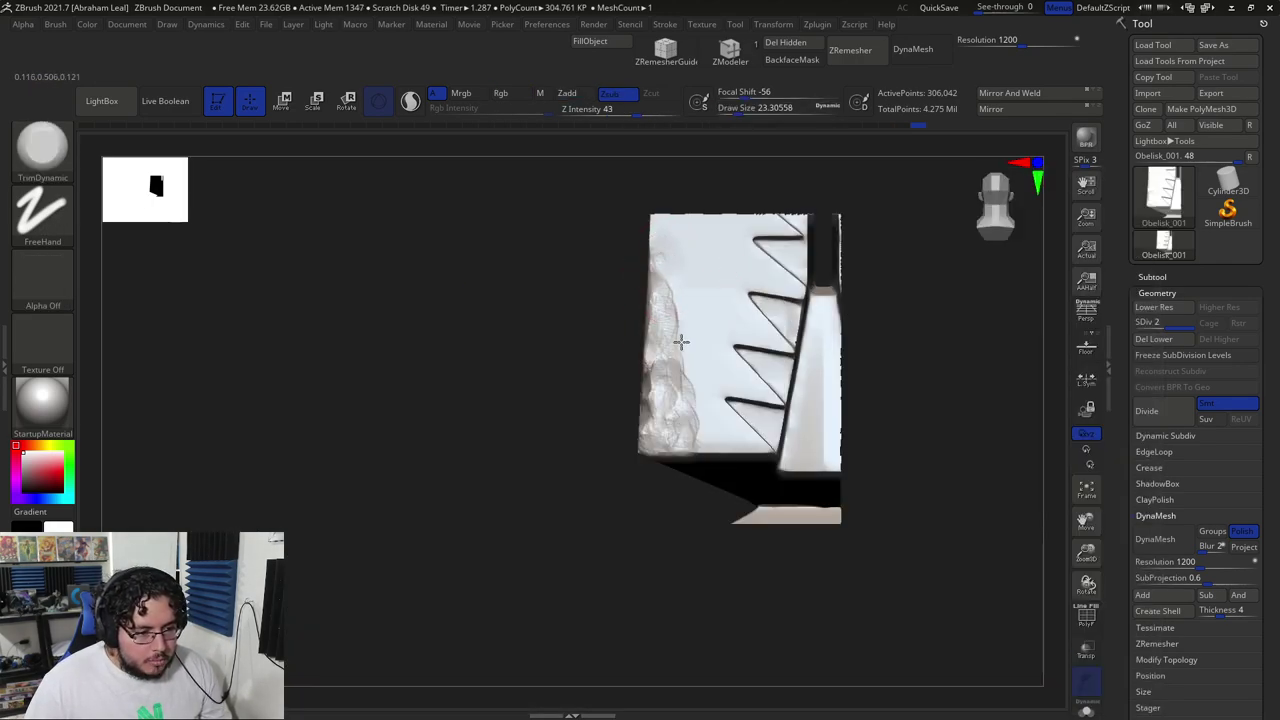
{"action": "left_click_drag", "start_coordinate": [868, 430], "coordinate": [955, 430]}
{"action": "left_click_drag", "start_coordinate": [640, 425], "coordinate": [651, 366]}
{"action": "left_click_drag", "start_coordinate": [940, 316], "coordinate": [879, 313]}
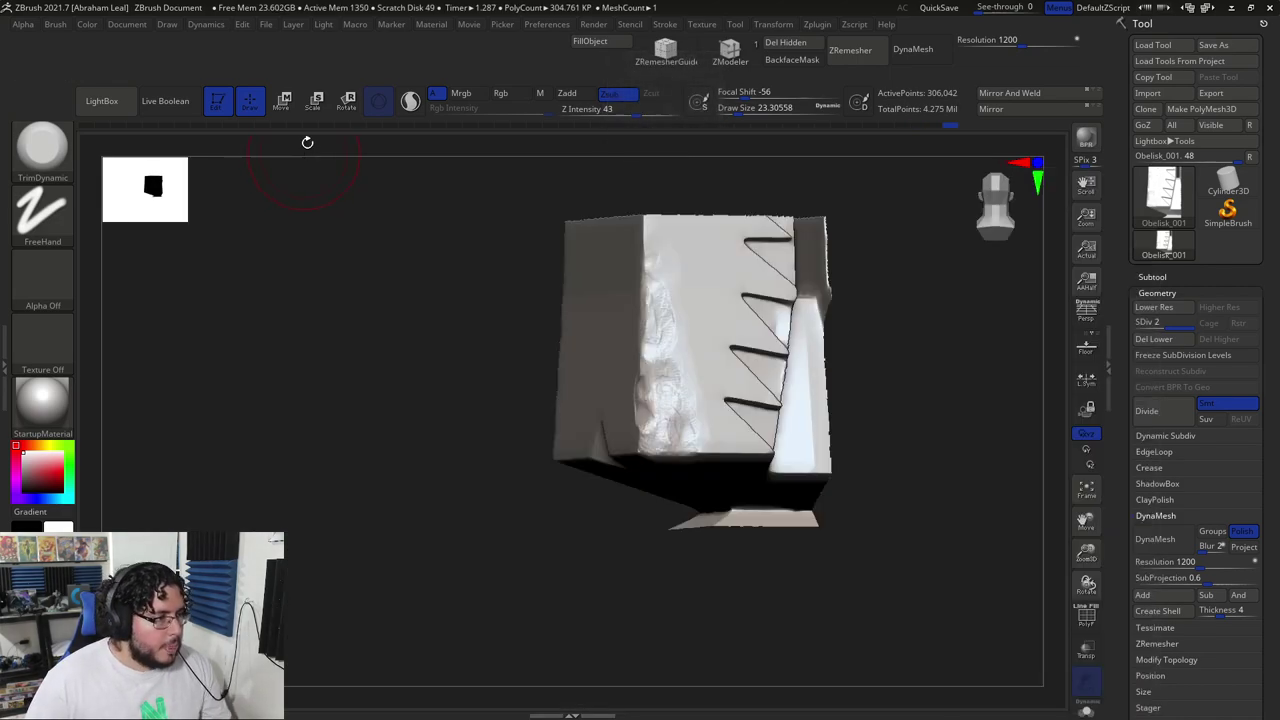
- Open the Brushes_Rock folder in the LightBox brush library
{"action": "left_click", "coordinate": [101, 100]}
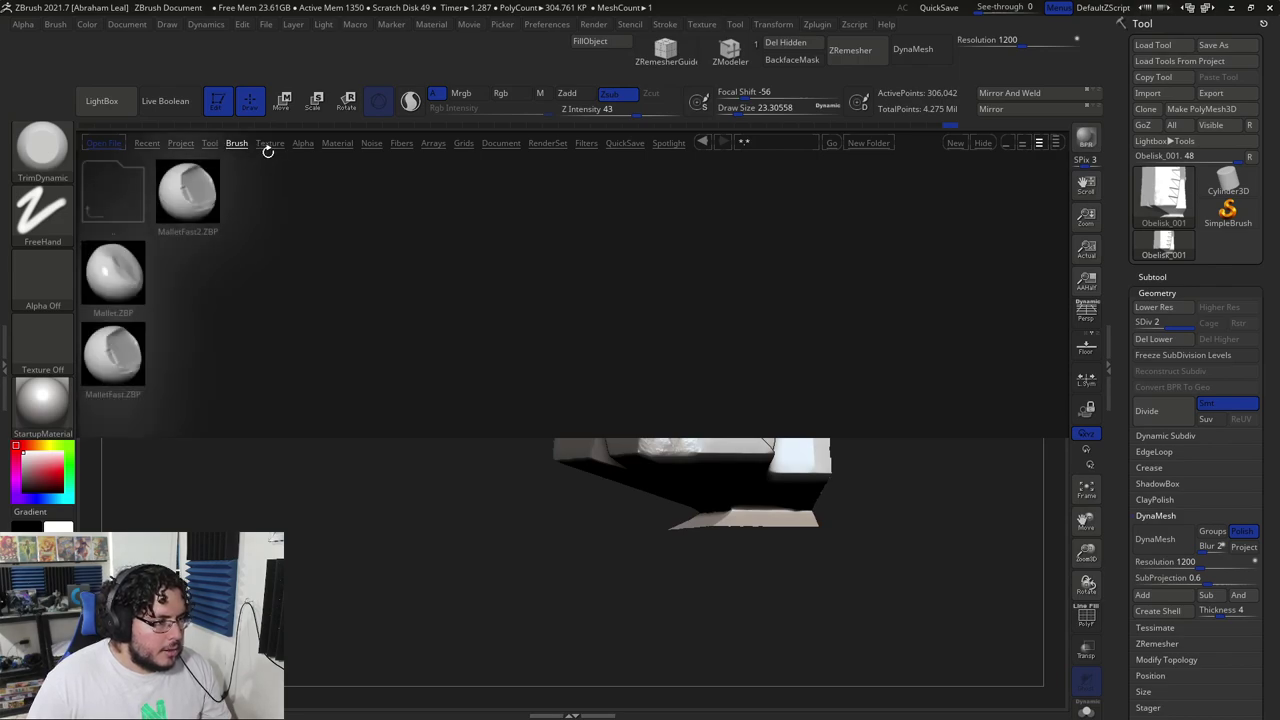
{"action": "left_click", "coordinate": [236, 144]}
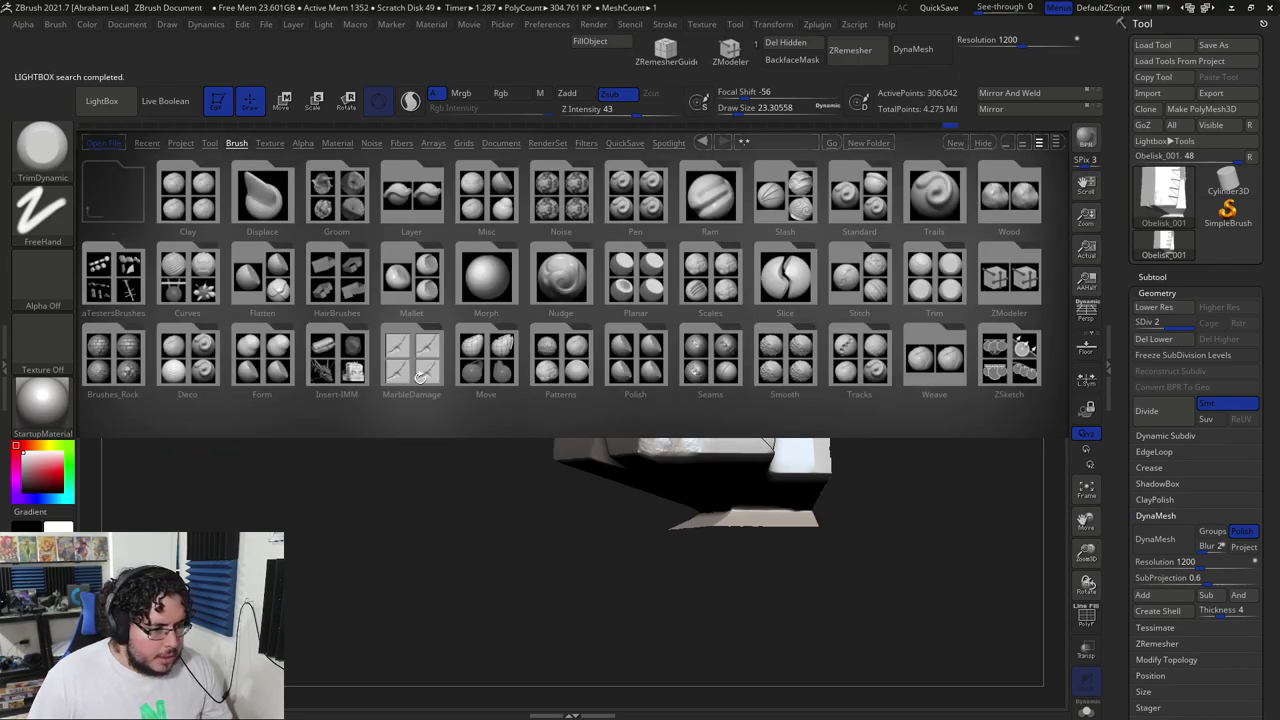
{"action": "left_click", "coordinate": [108, 370]}
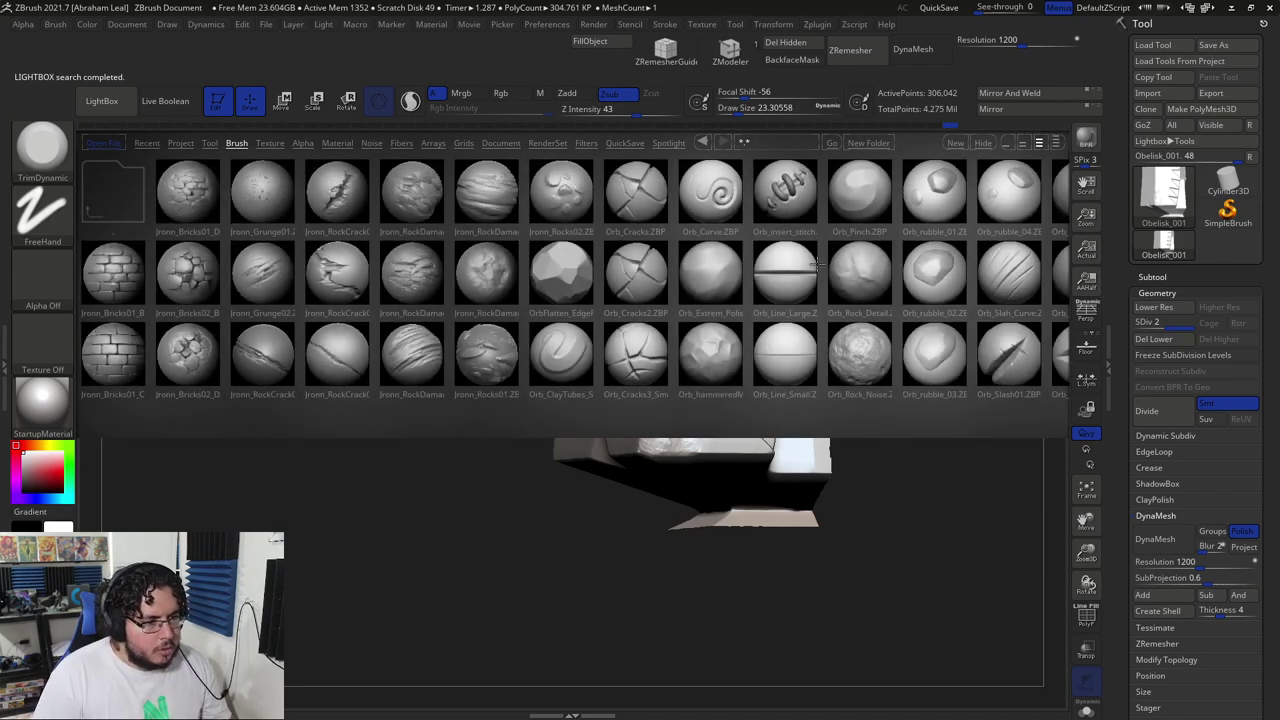
- Switch to Chrome, search for "orb rock brushes", view the Orb-brushes Pack for Zbrush page on Gumroad, and return to ZBrush
{"action": "key", "text": "alt+Tab"}
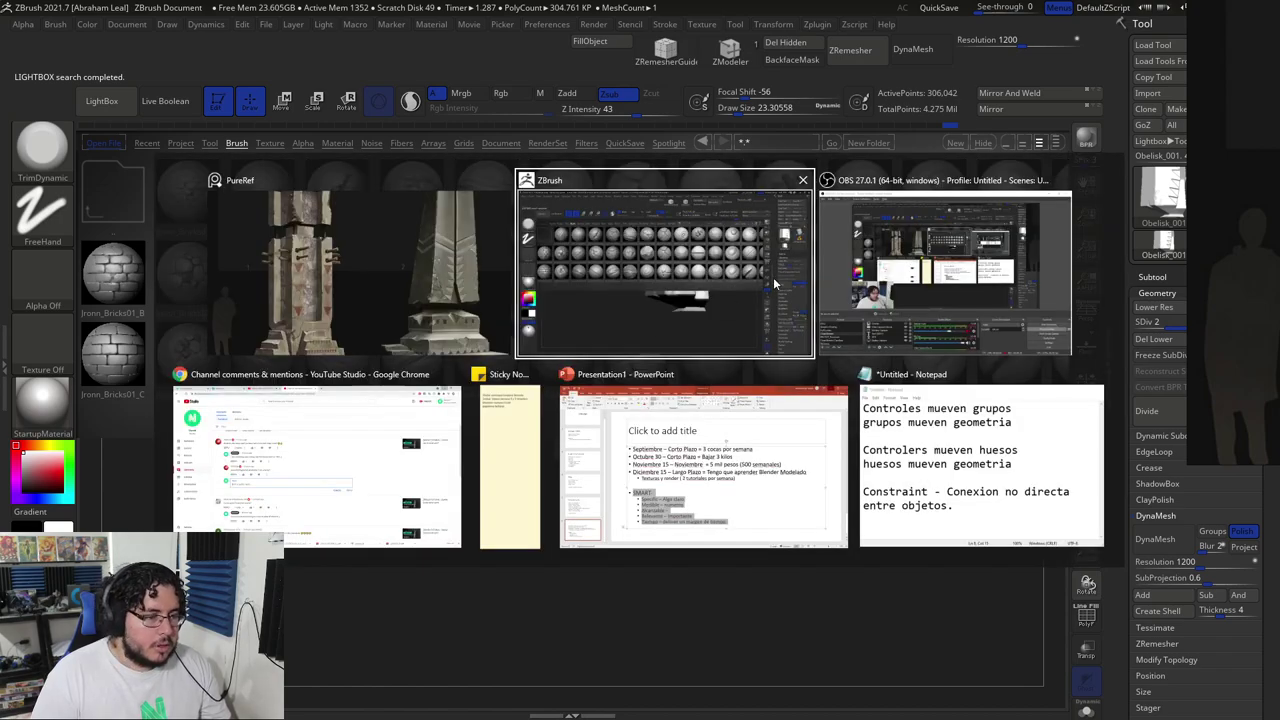
{"action": "left_click", "coordinate": [448, 432]}
{"action": "left_click", "coordinate": [657, 11]}
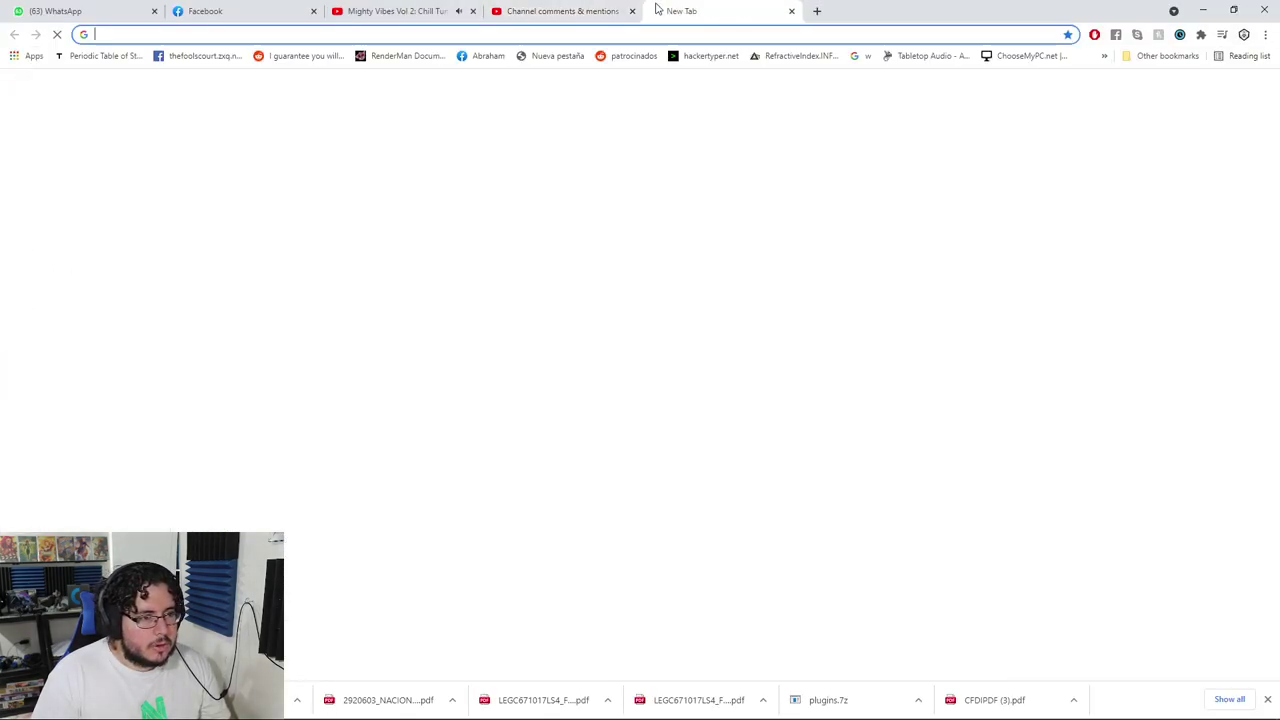
{"action": "type", "text": "orb rock bruseh"}
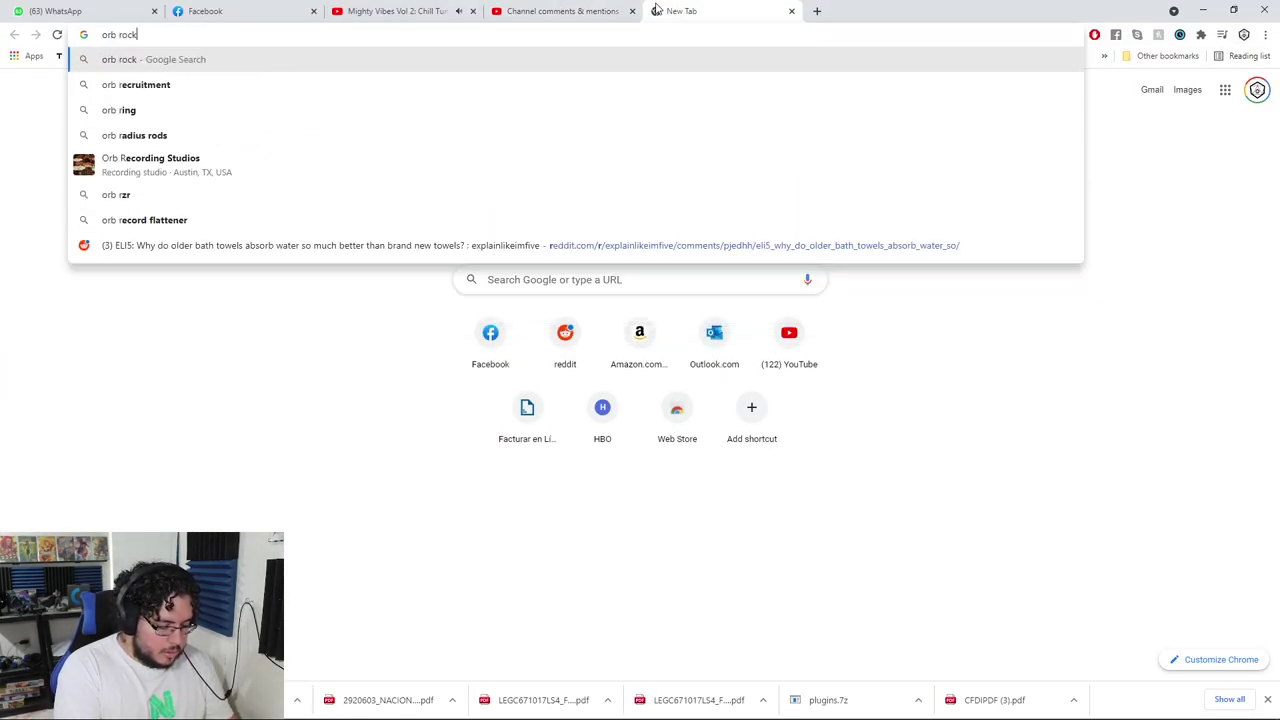
{"action": "key", "text": "BackSpace"}
{"action": "key", "text": "BackSpace"}
{"action": "type", "text": "hes"}
{"action": "key", "text": "Return"}
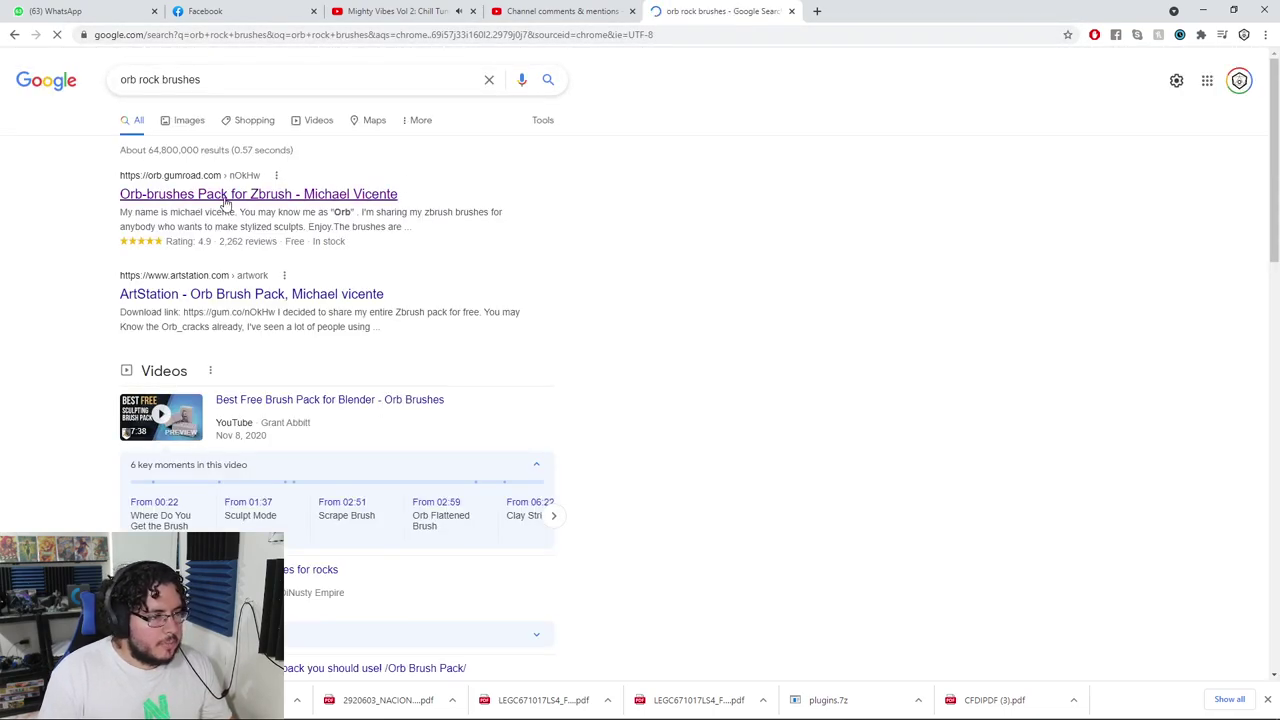
{"action": "left_click", "coordinate": [225, 197]}
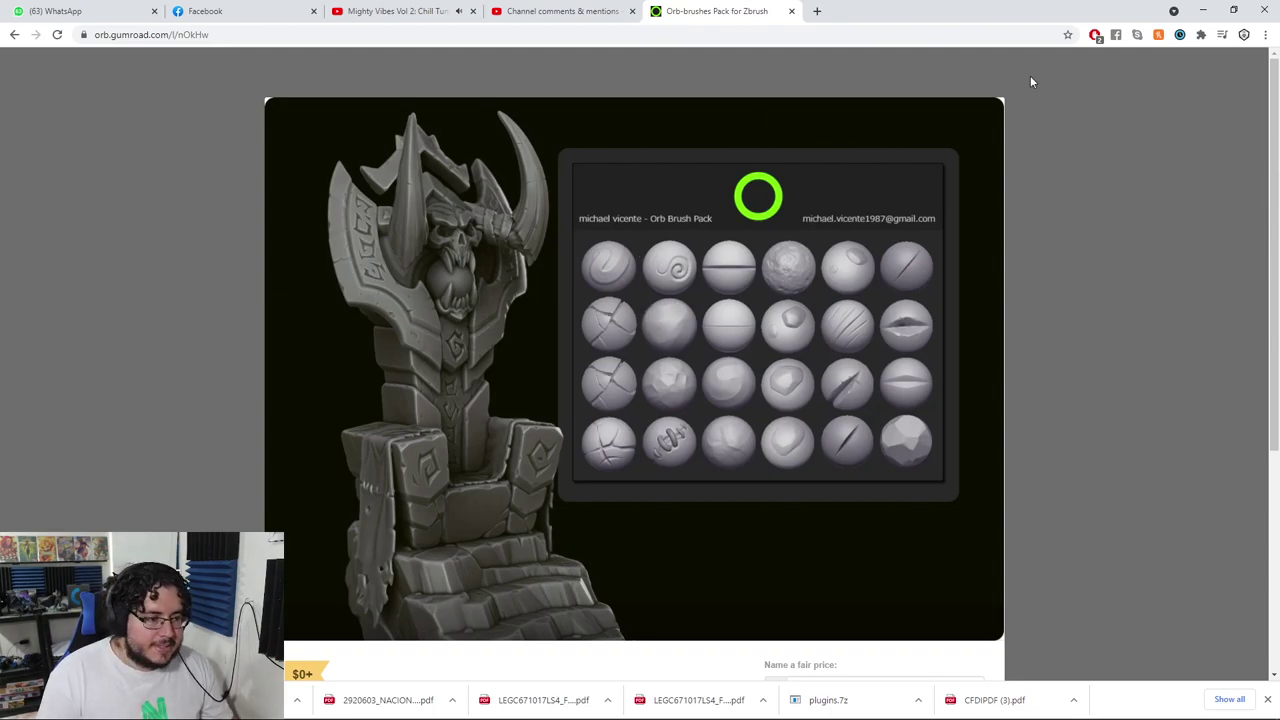
{"action": "scroll", "coordinate": [900, 180], "scroll_direction": "down", "scroll_amount": 1}
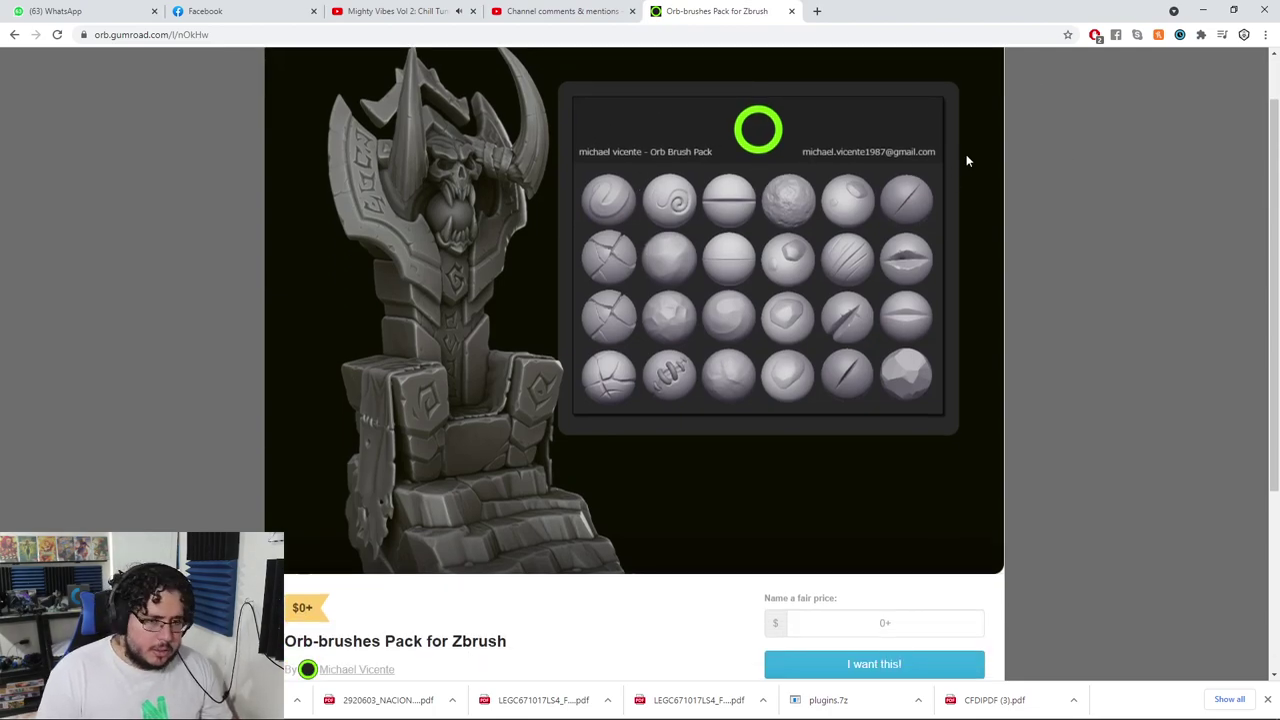
{"action": "left_click", "coordinate": [1200, 8]}
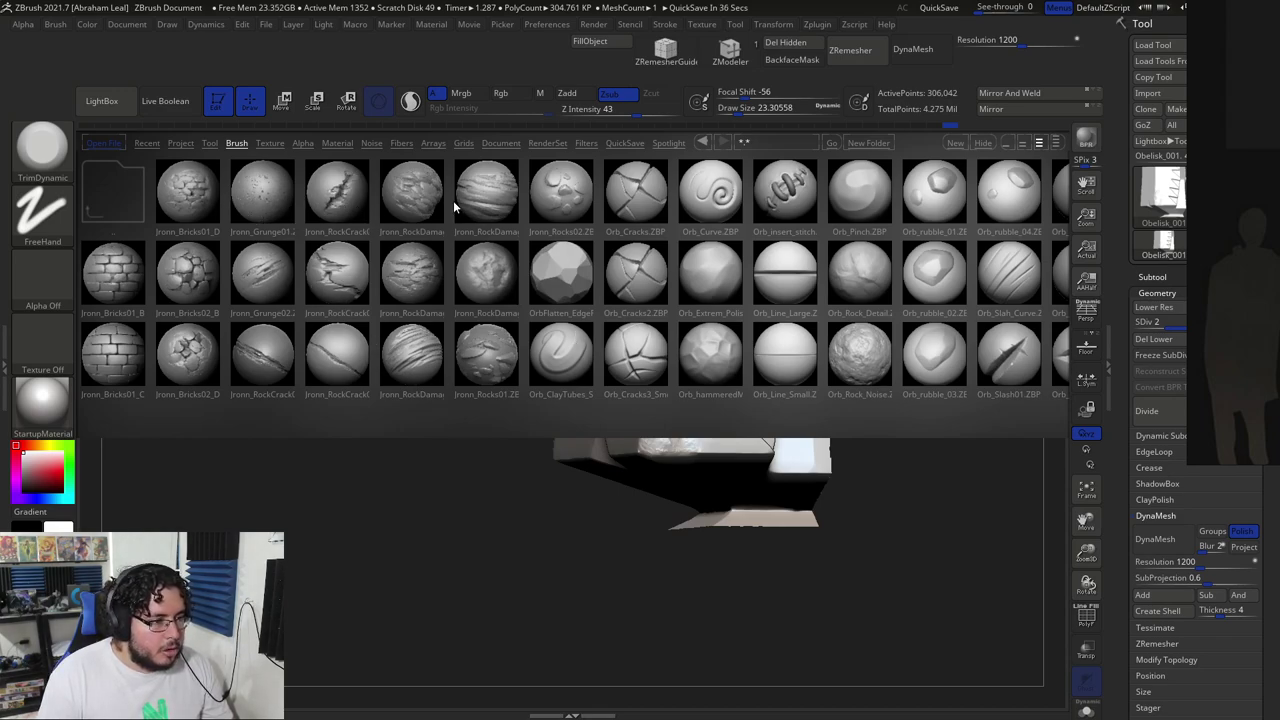
- Load a Jronn rock damage brush and stamp it onto the shaft's damaged corner edge
{"action": "left_click", "coordinate": [489, 277]}
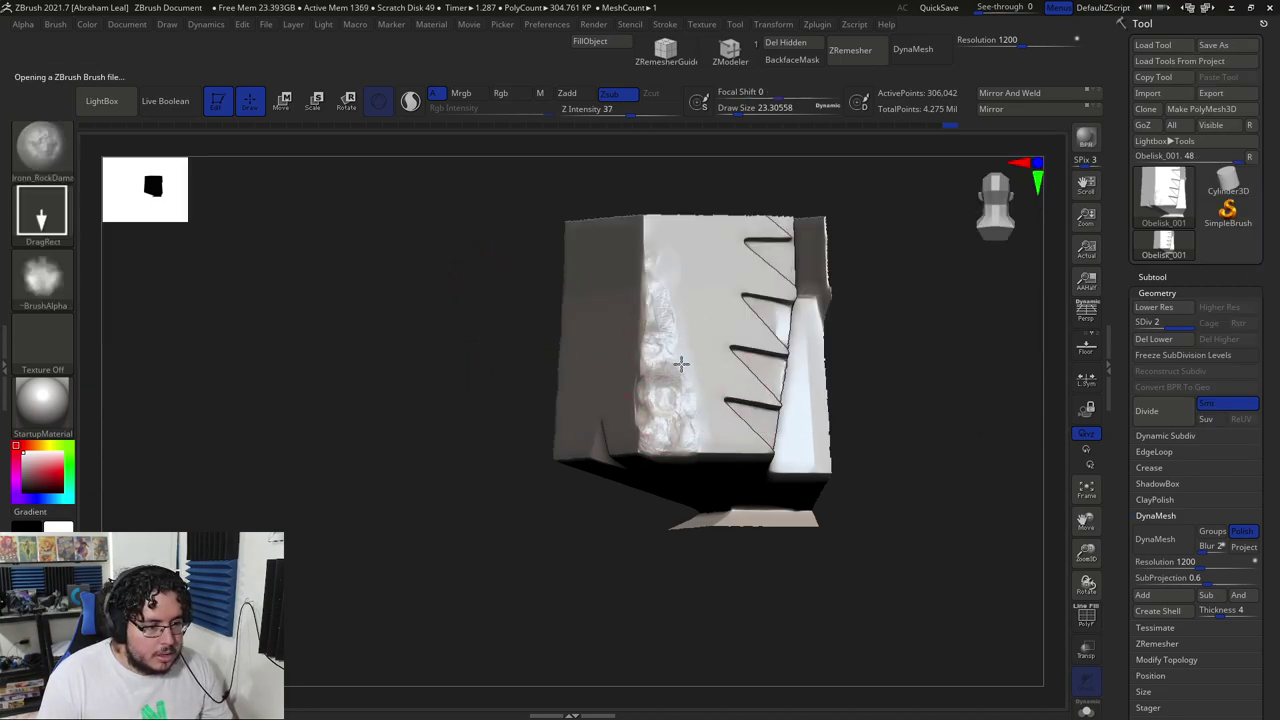
{"action": "left_click_drag", "start_coordinate": [649, 319], "coordinate": [669, 330]}
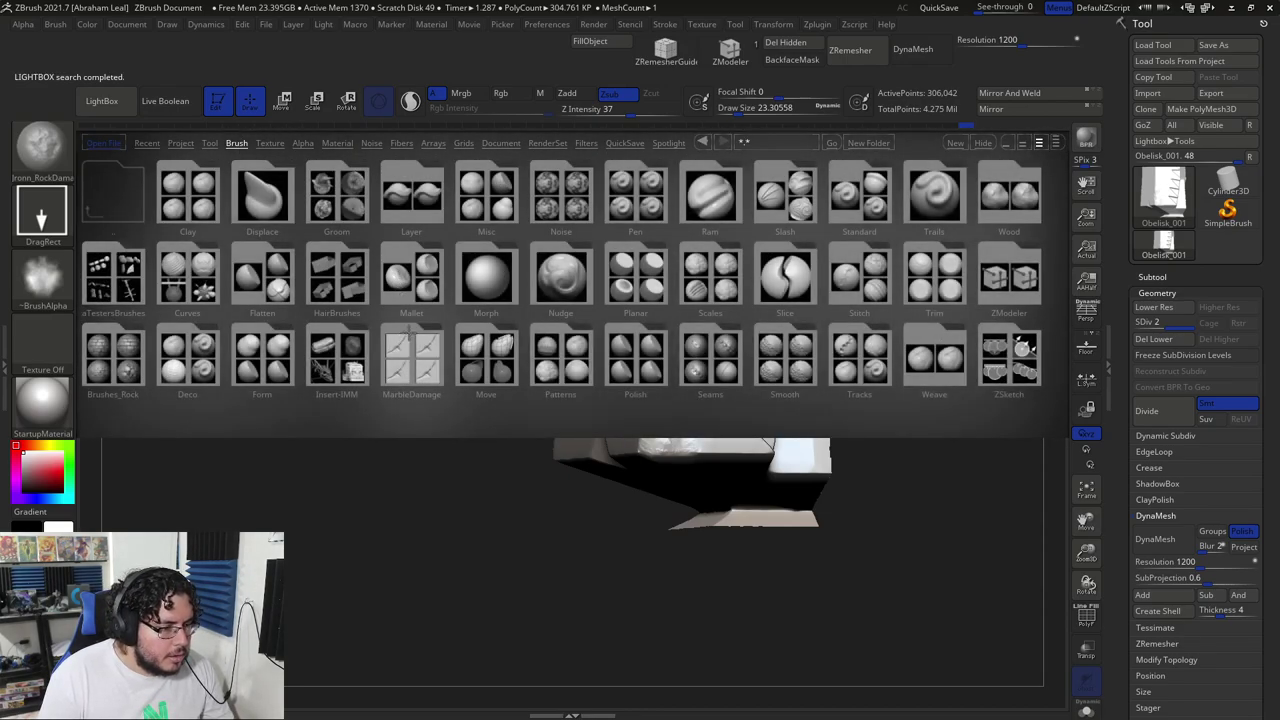
- Load the kick01 brush from the MarbleDamage folder, stamp crack detail on the shaft's lower damaged corner, and undo the last stamp
{"action": "left_click", "coordinate": [411, 358]}
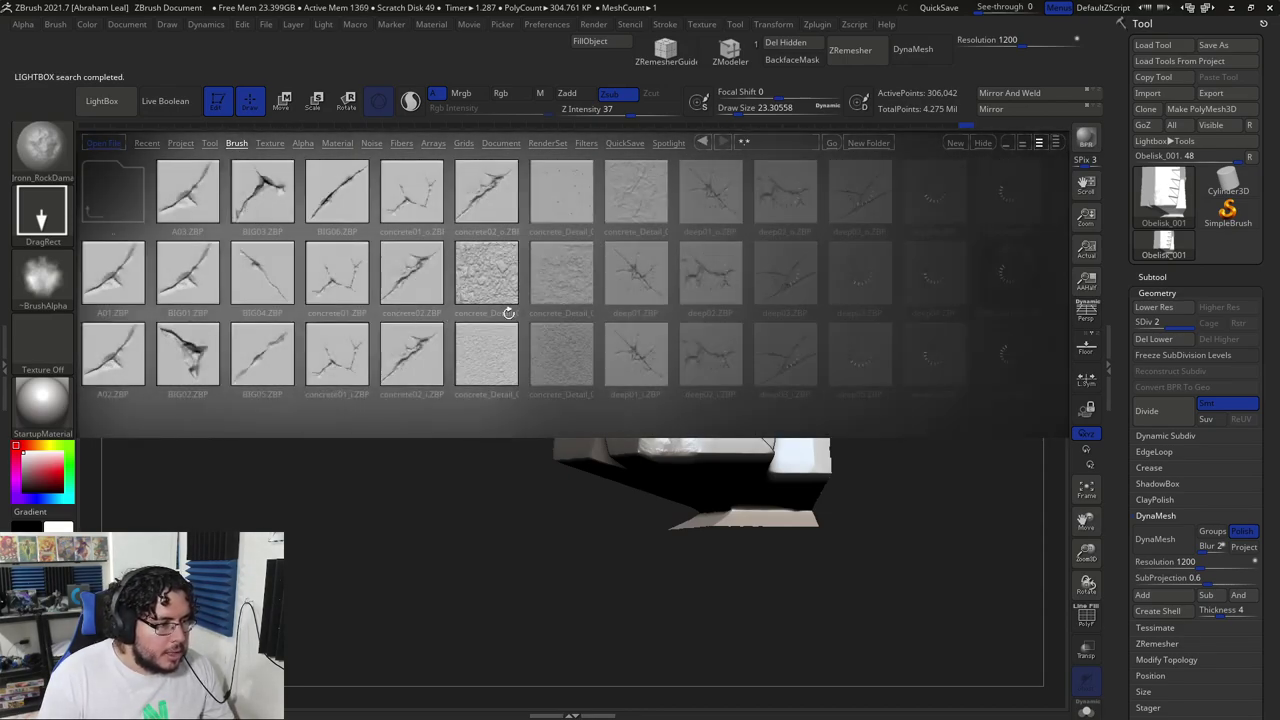
{"action": "scroll", "coordinate": [713, 323], "scroll_direction": "right", "scroll_amount": 1}
{"action": "scroll", "coordinate": [713, 323], "scroll_direction": "right", "scroll_amount": 5}
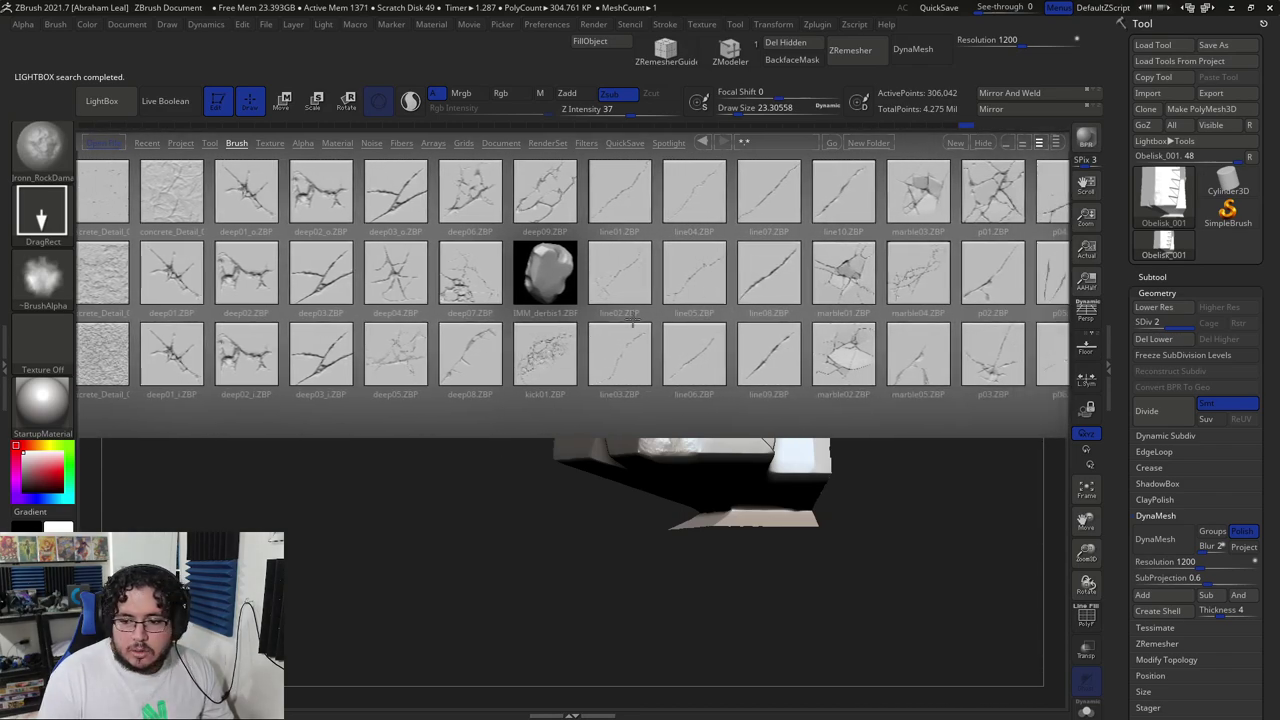
{"action": "double_click", "coordinate": [534, 360]}
{"action": "left_click_drag", "start_coordinate": [700, 433], "coordinate": [800, 363]}
{"action": "left_click_drag", "start_coordinate": [884, 337], "coordinate": [880, 440]}
{"action": "left_click_drag", "start_coordinate": [590, 410], "coordinate": [670, 400]}
{"action": "key", "text": "ctrl+z"}
- Highlight deep07 in the MarbleDamage folder, stamp more kick01 cracks beside the shaft's lower damaged corner, and close LightBox
{"action": "key", "text": "space"}
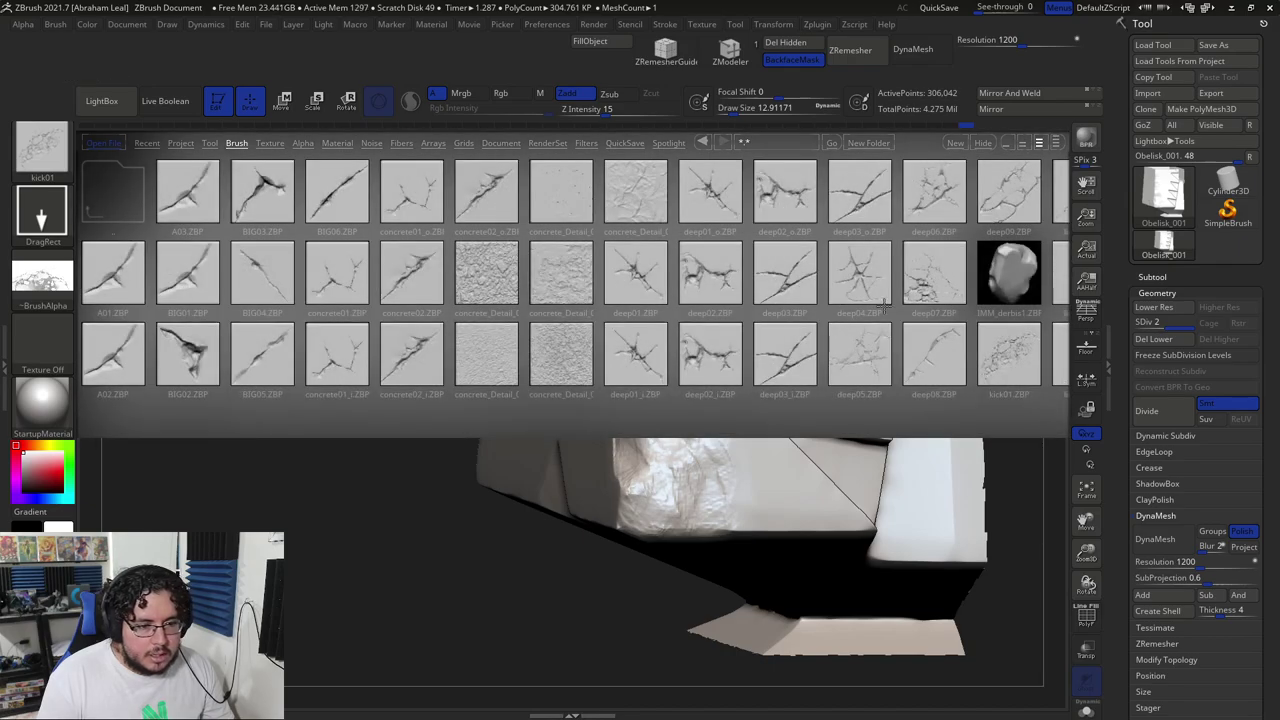
{"action": "left_click", "coordinate": [921, 291]}
{"action": "mouse_move", "coordinate": [671, 496]}
{"action": "left_mouse_down"}
{"action": "mouse_move", "coordinate": [751, 517]}
{"action": "mouse_move", "coordinate": [801, 496]}
{"action": "left_mouse_up"}
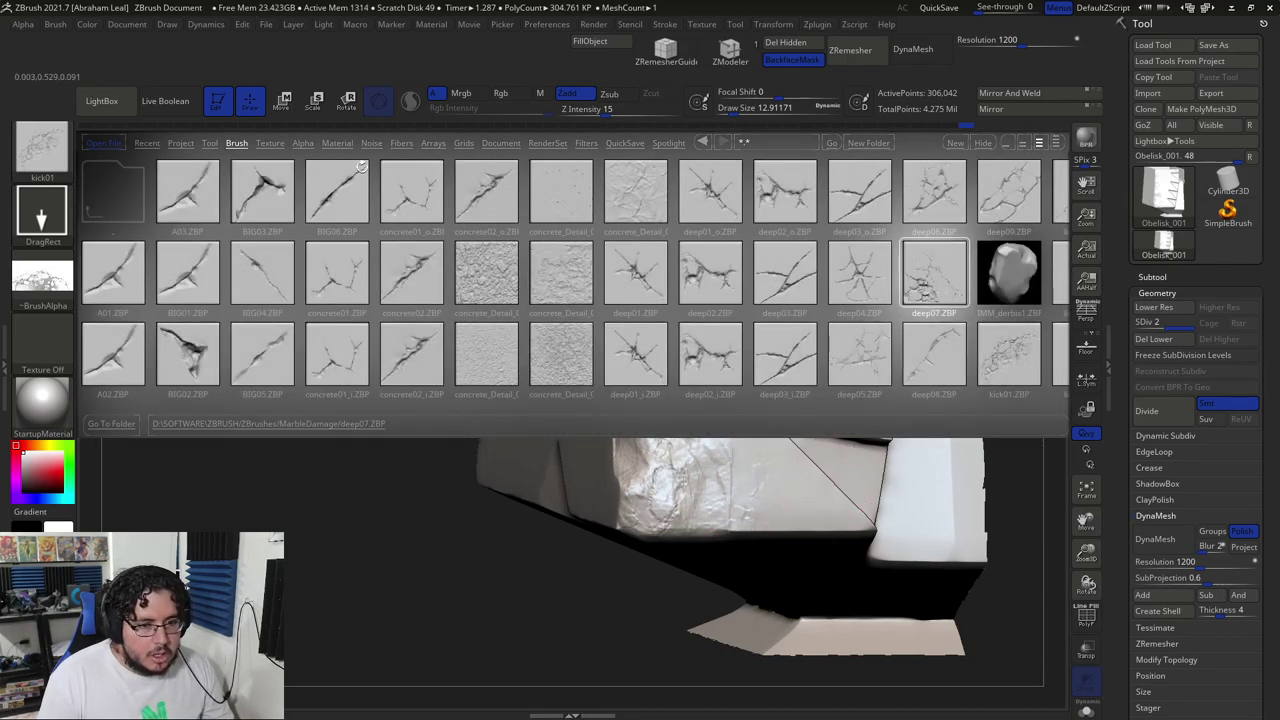
{"action": "left_click", "coordinate": [84, 114]}
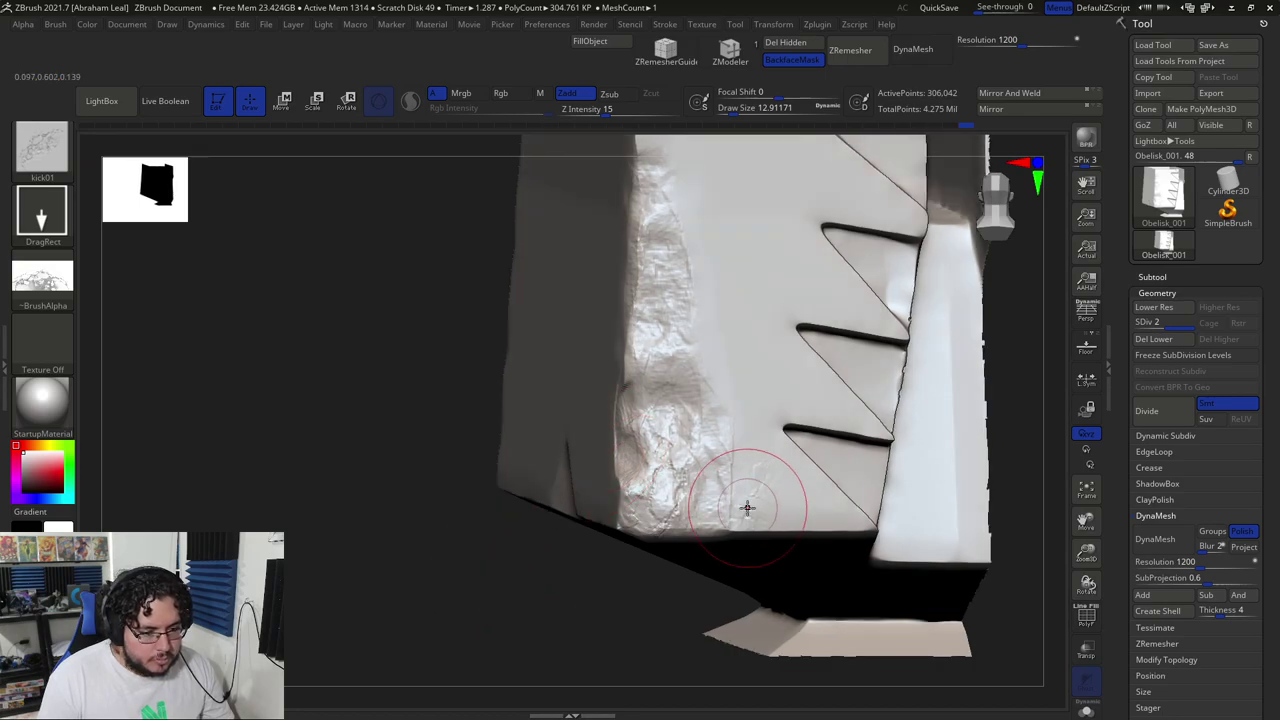
- Flatten the stamped cracks on the shaft's lower corner with TrimDynamic at draw size about 12.9
{"action": "left_click_drag", "start_coordinate": [540, 560], "coordinate": [651, 420]}
{"action": "key", "text": "b"}
{"action": "key", "text": "t"}
{"action": "key", "text": "d"}
{"action": "left_click_drag", "start_coordinate": [786, 393], "coordinate": [690, 378]}
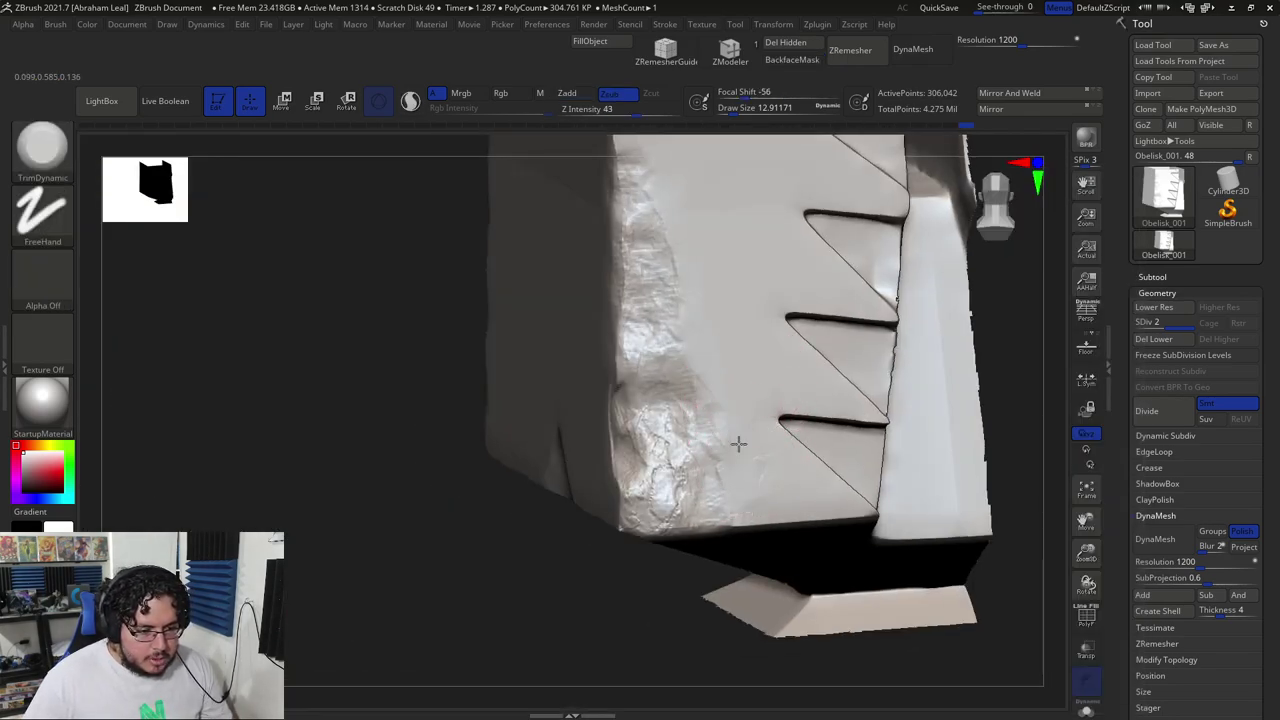
- Chip a pit into the adjoining side of the shaft's lower corner edge with MalletFast2 at draw size about 5.75
{"action": "key", "text": "b"}
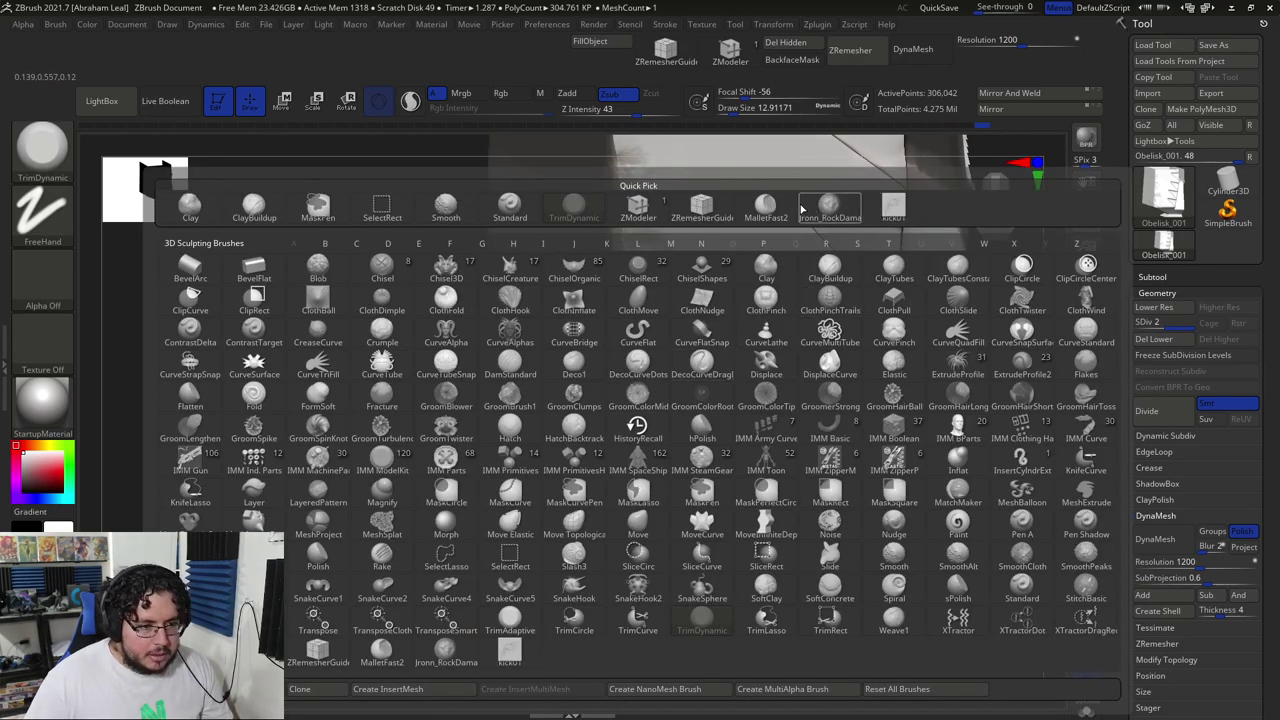
{"action": "left_click", "coordinate": [769, 208]}
{"action": "key", "text": "space"}
{"action": "left_click_drag", "start_coordinate": [471, 457], "coordinate": [570, 448]}
{"action": "key", "text": "space"}
{"action": "key", "text": "space"}
{"action": "mouse_move", "coordinate": [630, 392]}
{"action": "left_mouse_down"}
{"action": "mouse_move", "coordinate": [618, 445]}
{"action": "mouse_move", "coordinate": [633, 428]}
{"action": "mouse_move", "coordinate": [652, 491]}
{"action": "left_mouse_up"}
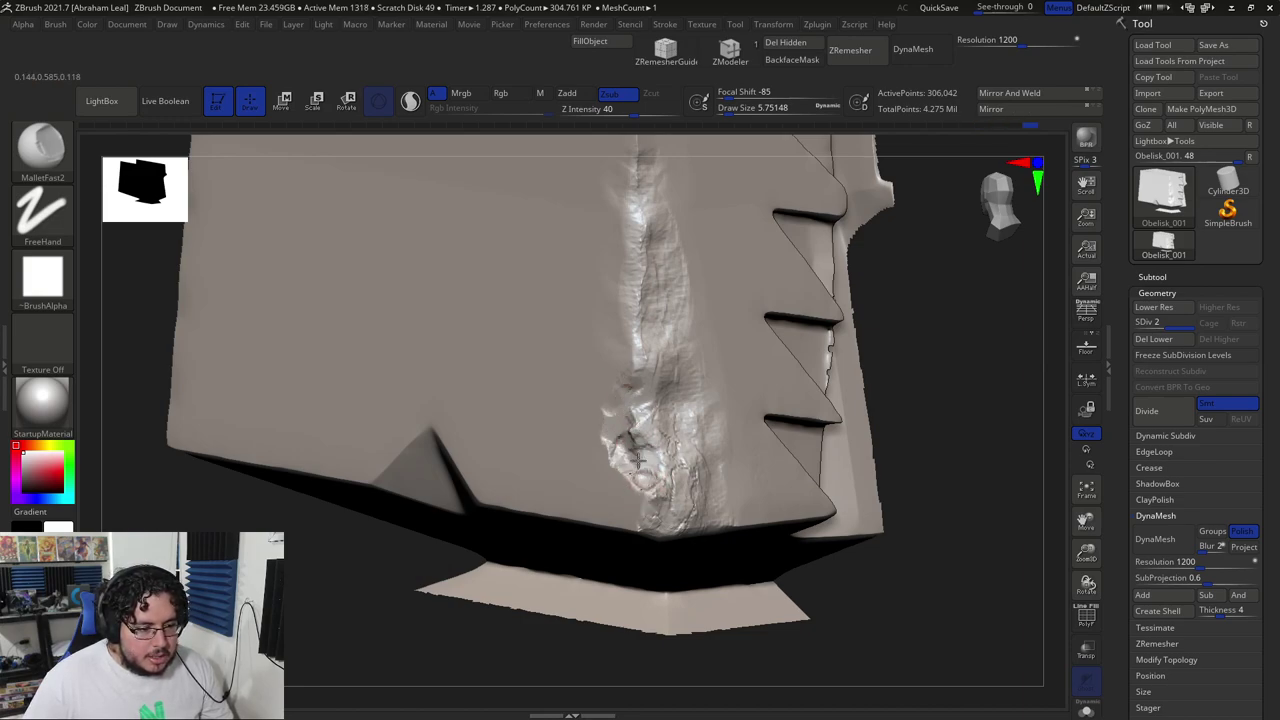
- Smooth the chipped pit on the shaft's lower corner and rework it with ClayBuildup at draw size about 5.75
{"action": "key", "text": "shift"}
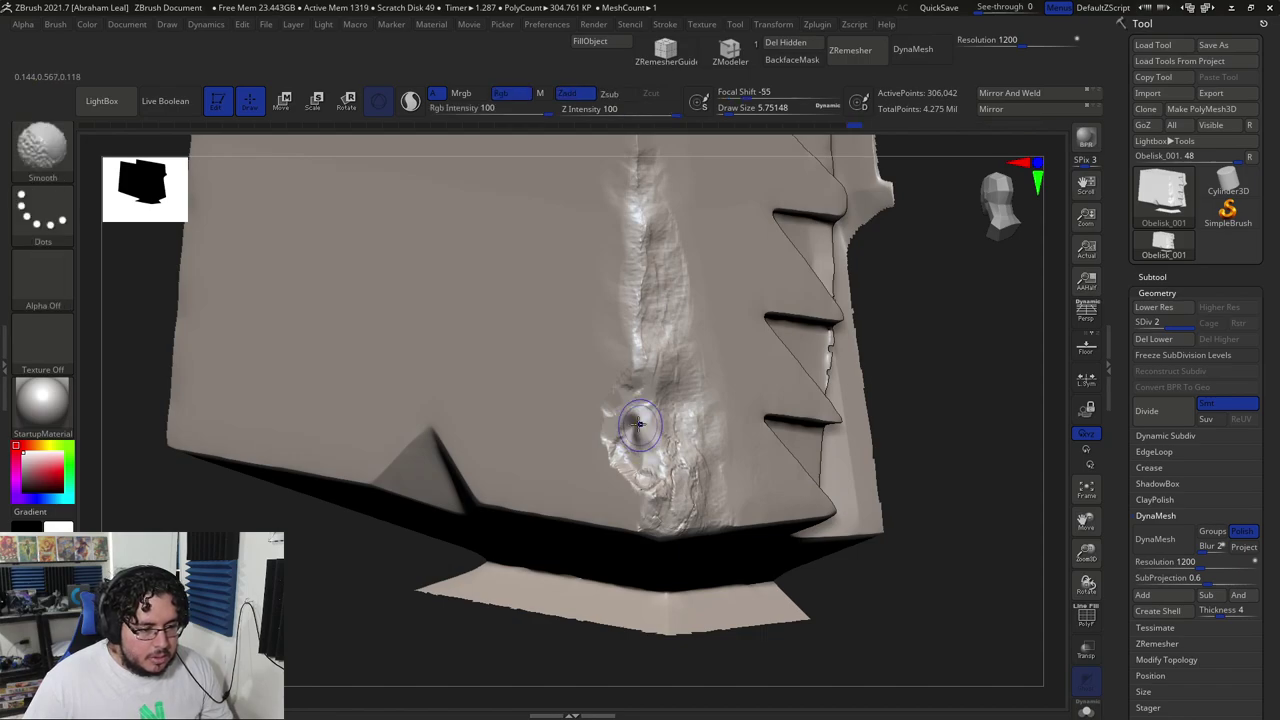
{"action": "key", "text": "b"}
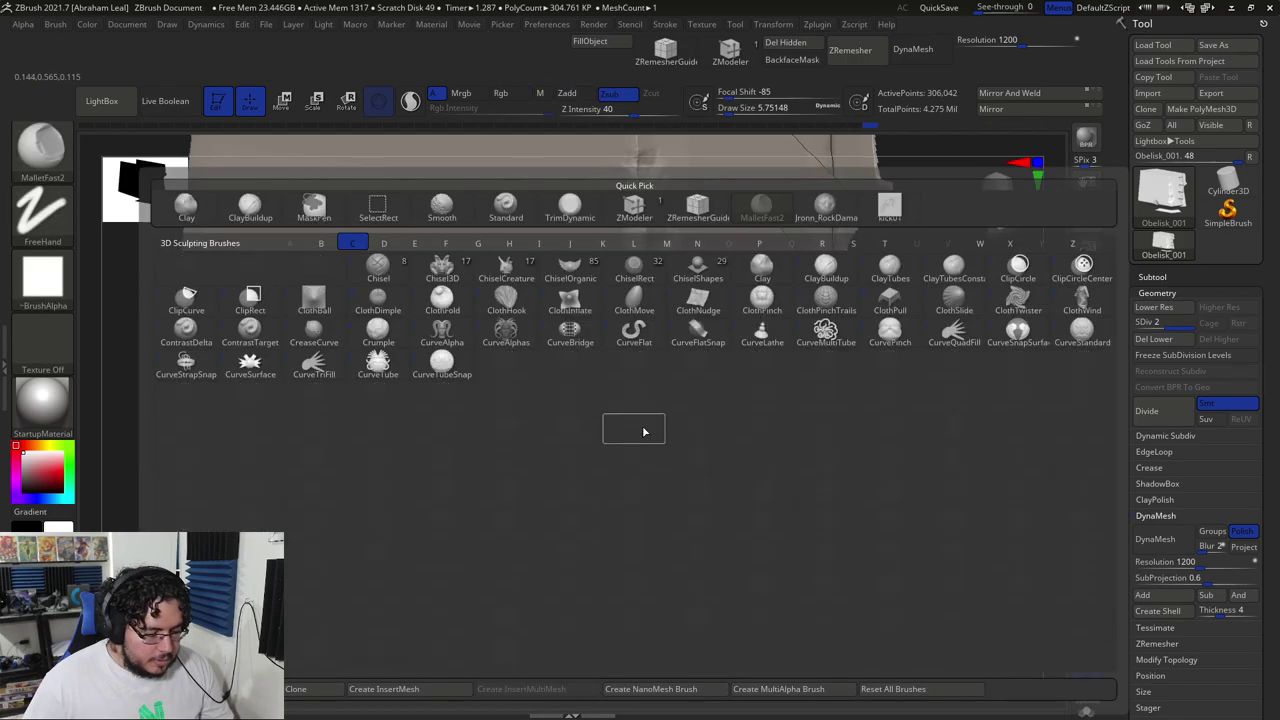
{"action": "key", "text": "c"}
{"action": "key", "text": "b"}
{"action": "left_click_drag", "start_coordinate": [640, 425], "coordinate": [645, 418]}
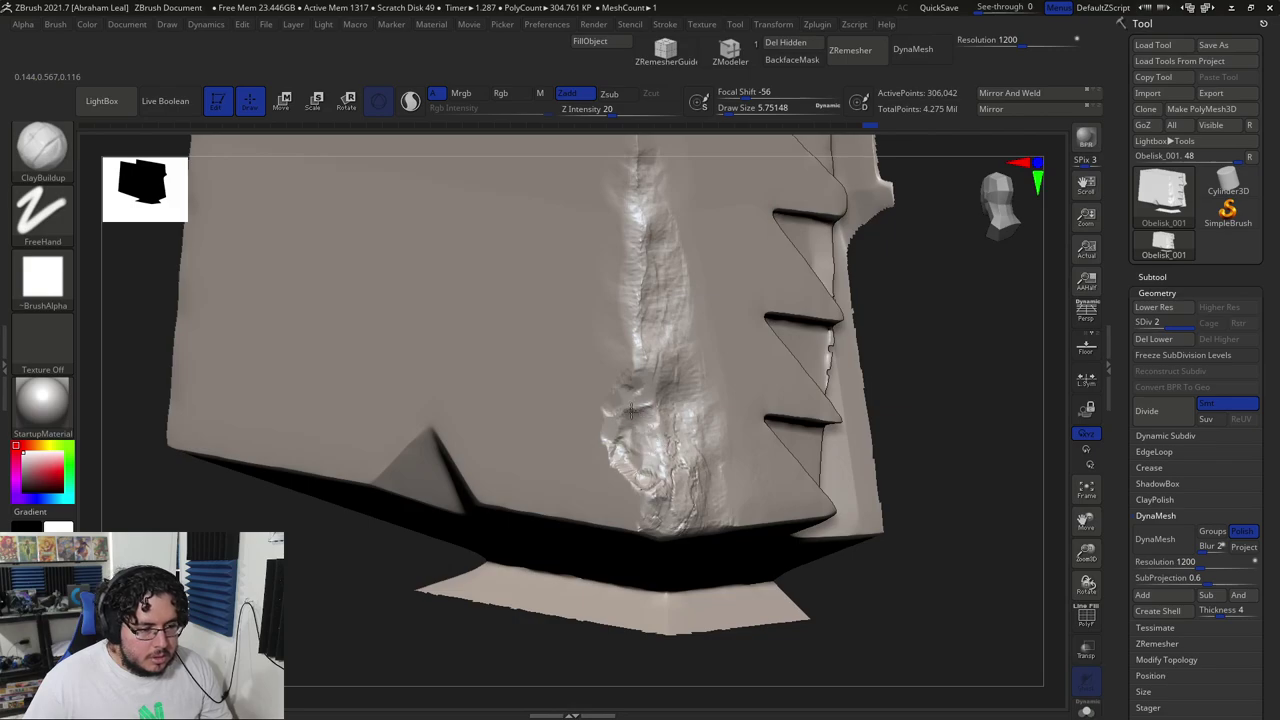
- Chip the border above the pit on the shaft's corner edge with MalletFast2 at draw size about 3.67
{"action": "key", "text": "b"}
{"action": "left_click", "coordinate": [768, 213]}
{"action": "key", "text": "s"}
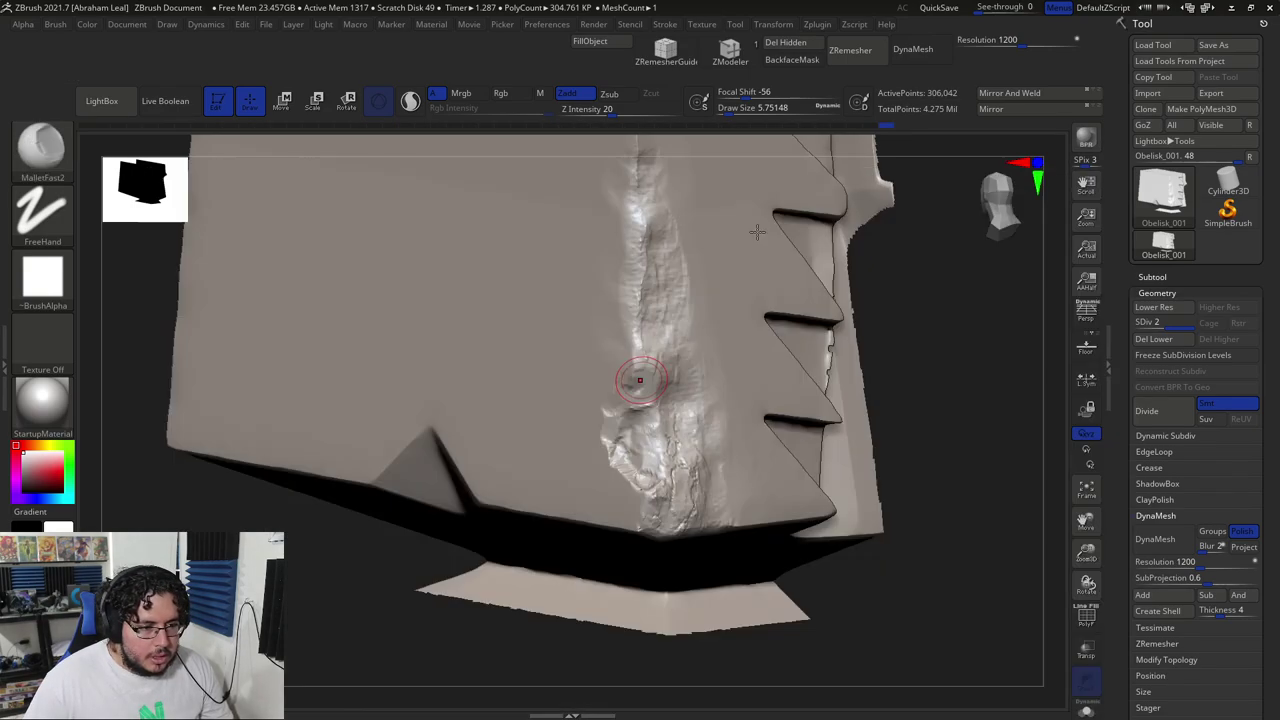
{"action": "left_click", "coordinate": [624, 383]}
{"action": "key", "text": "space"}
{"action": "left_click_drag", "start_coordinate": [626, 386], "coordinate": [615, 416]}
{"action": "left_click", "coordinate": [624, 388]}
{"action": "key", "text": "space"}
{"action": "left_click_drag", "start_coordinate": [631, 358], "coordinate": [624, 362]}
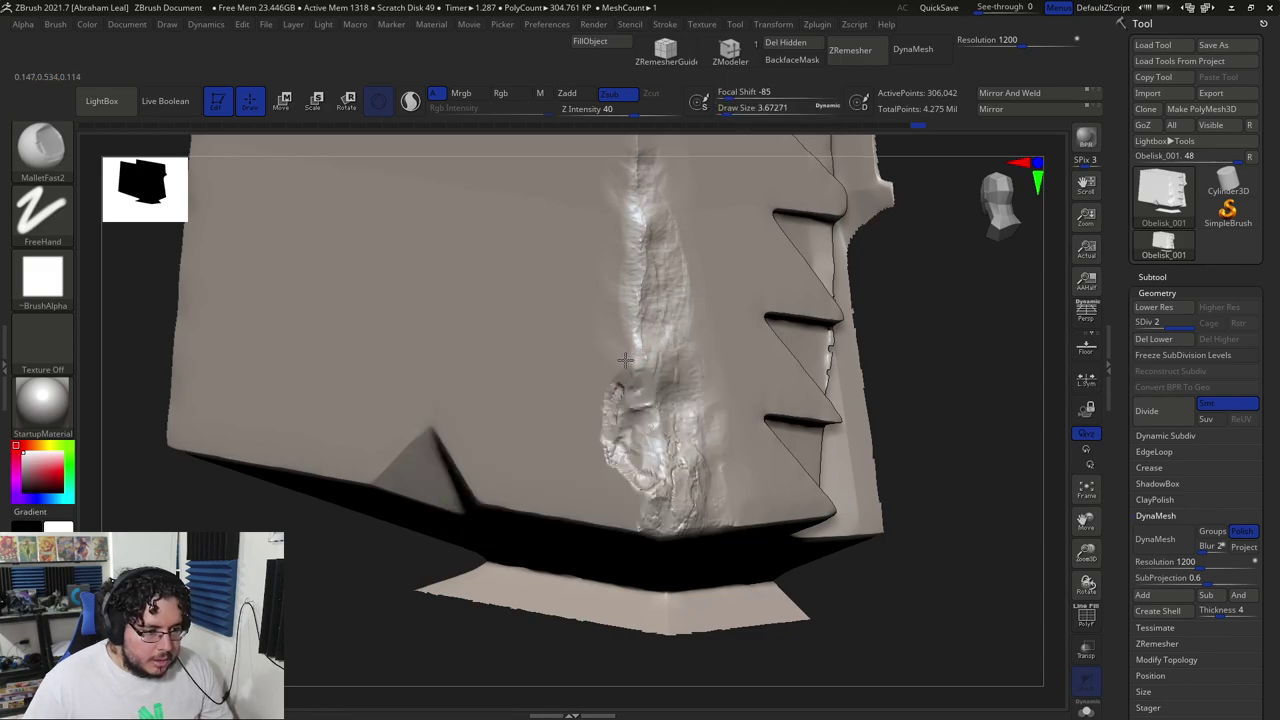
- Continue the MalletFast2 chipping up the side face along the shaft's corner edge
{"action": "left_click_drag", "start_coordinate": [926, 344], "coordinate": [589, 398]}
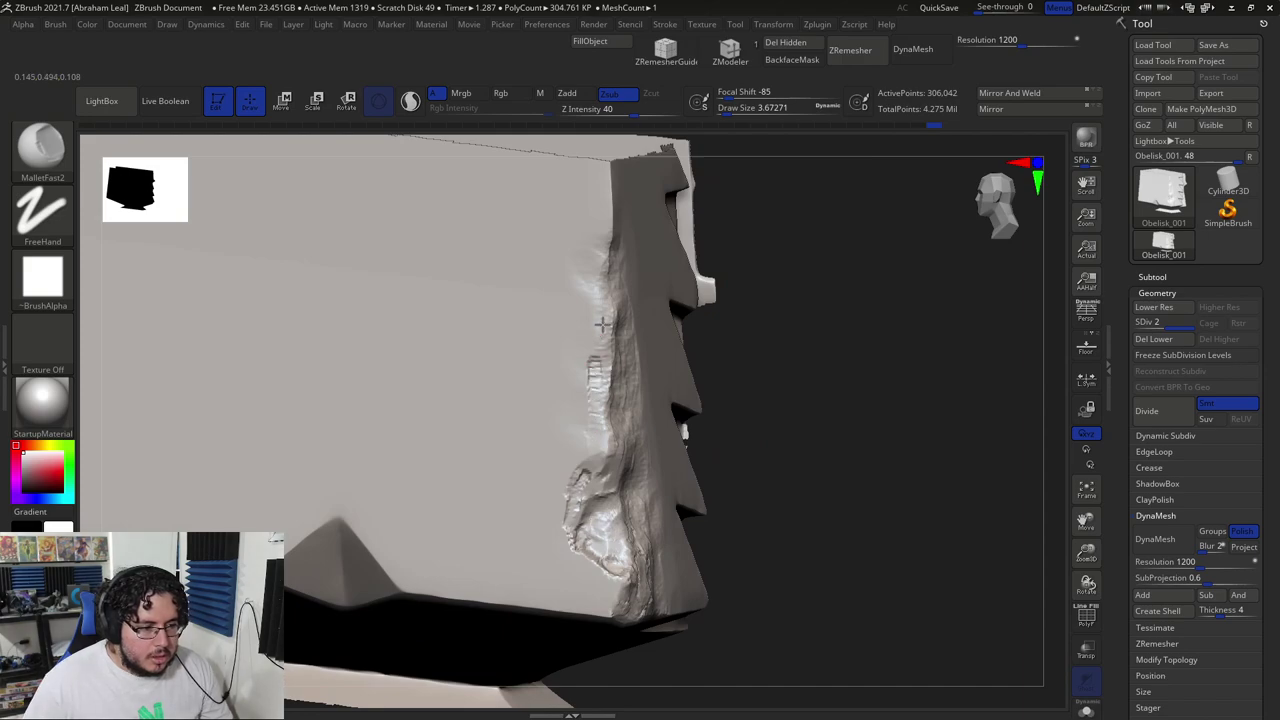
{"action": "left_click_drag", "start_coordinate": [597, 251], "coordinate": [594, 361]}
- Rework the upper end of the shaft's corner damage on both faces with ClayBuildup at draw size about 3.67
{"action": "key", "text": "b"}
{"action": "key", "text": "c"}
{"action": "key", "text": "b"}
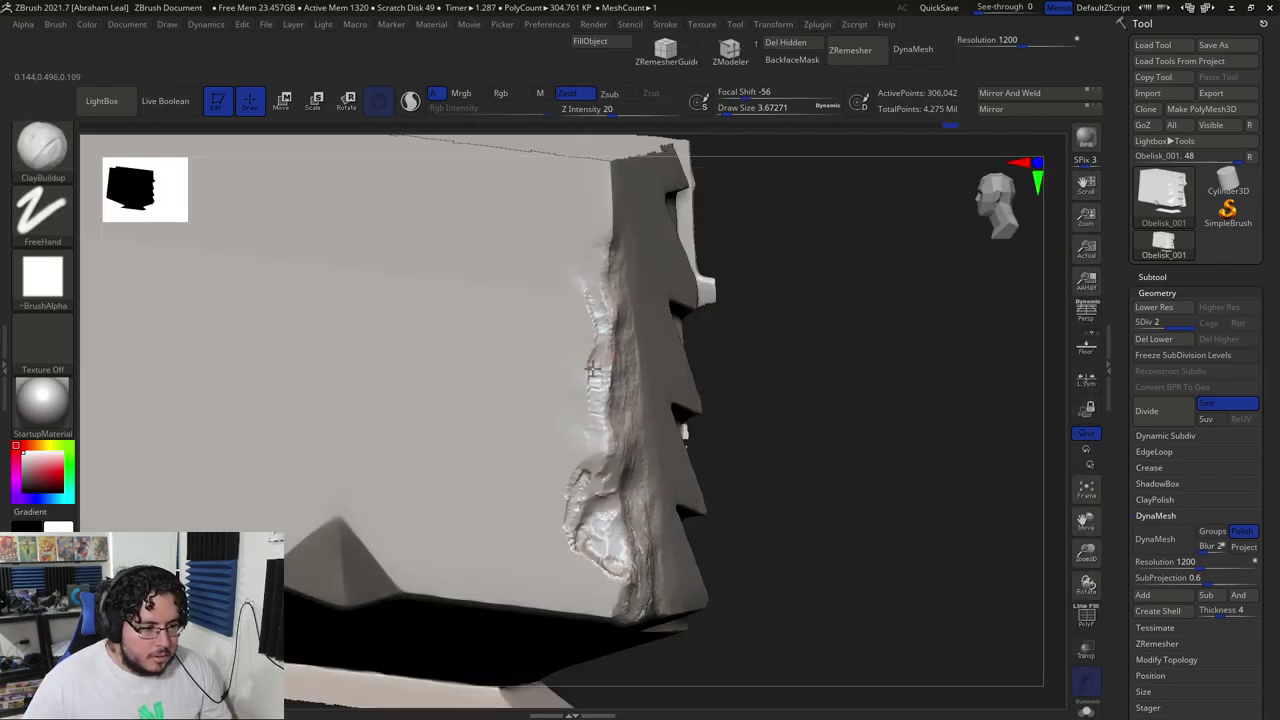
{"action": "left_click_drag", "start_coordinate": [602, 328], "coordinate": [603, 250]}
{"action": "left_click_drag", "start_coordinate": [783, 229], "coordinate": [620, 235]}
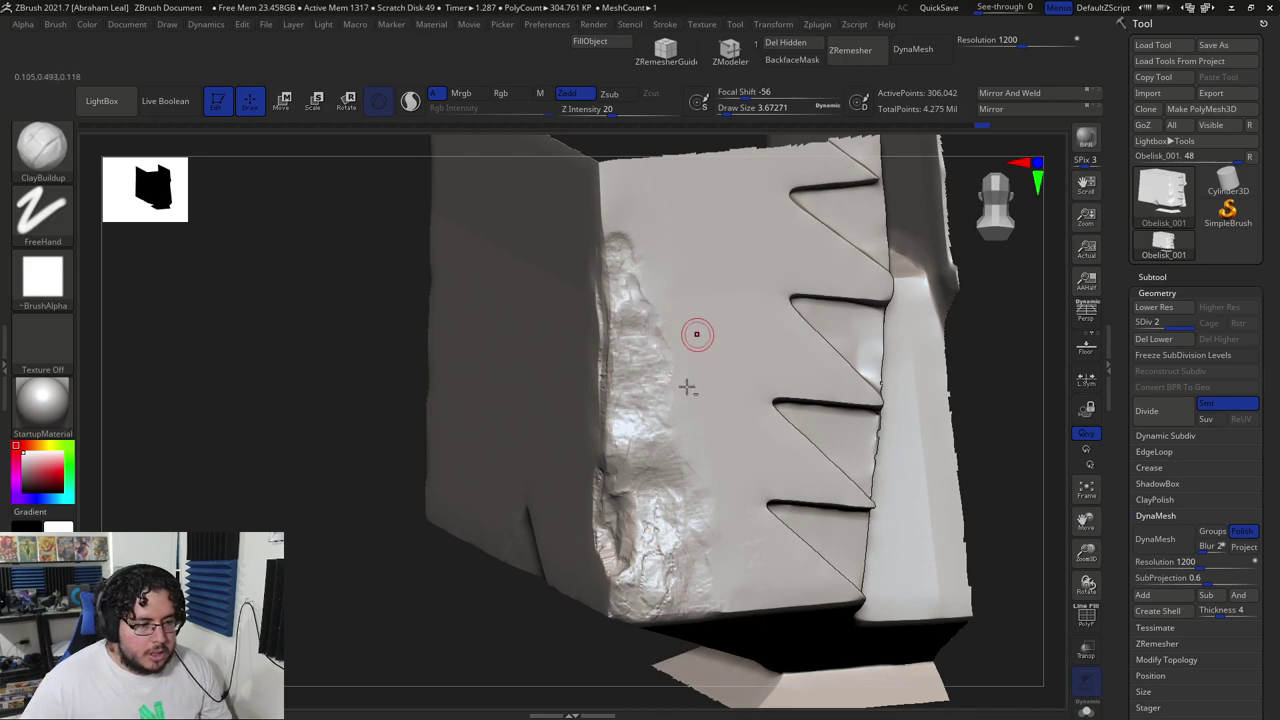
{"action": "left_click_drag", "start_coordinate": [608, 247], "coordinate": [604, 242], "text": "alt"}
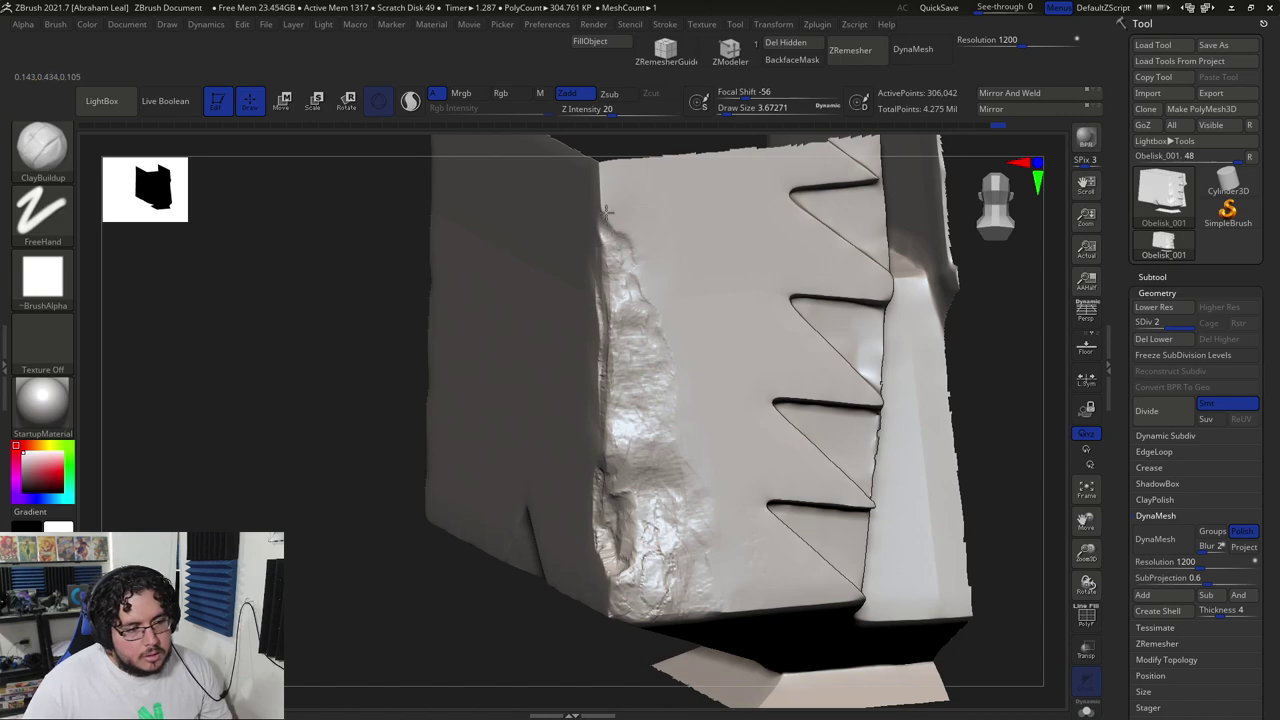
{"action": "left_click_drag", "start_coordinate": [601, 245], "coordinate": [607, 262]}
- Unhide the entire obelisk and frame the shaft's damaged lower corner from the front
{"action": "mouse_move", "coordinate": [1000, 335]}
{"action": "left_mouse_down"}
{"action": "mouse_move", "coordinate": [934, 294]}
{"action": "mouse_move", "coordinate": [921, 243]}
{"action": "left_mouse_up"}
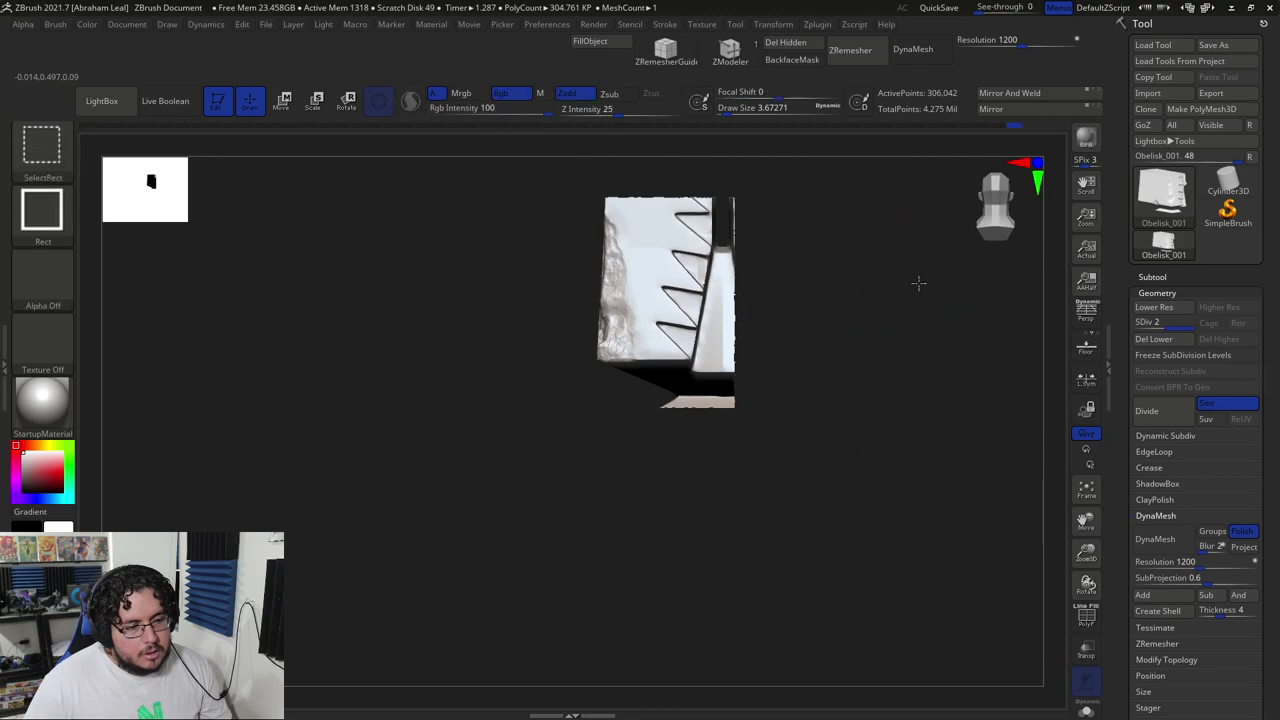
{"action": "left_click", "coordinate": [932, 304], "text": "ctrl+shift"}
{"action": "left_click_drag", "start_coordinate": [928, 313], "coordinate": [734, 374]}
{"action": "left_click_drag", "start_coordinate": [753, 305], "coordinate": [728, 313]}
{"action": "left_click_drag", "start_coordinate": [842, 325], "coordinate": [543, 409]}
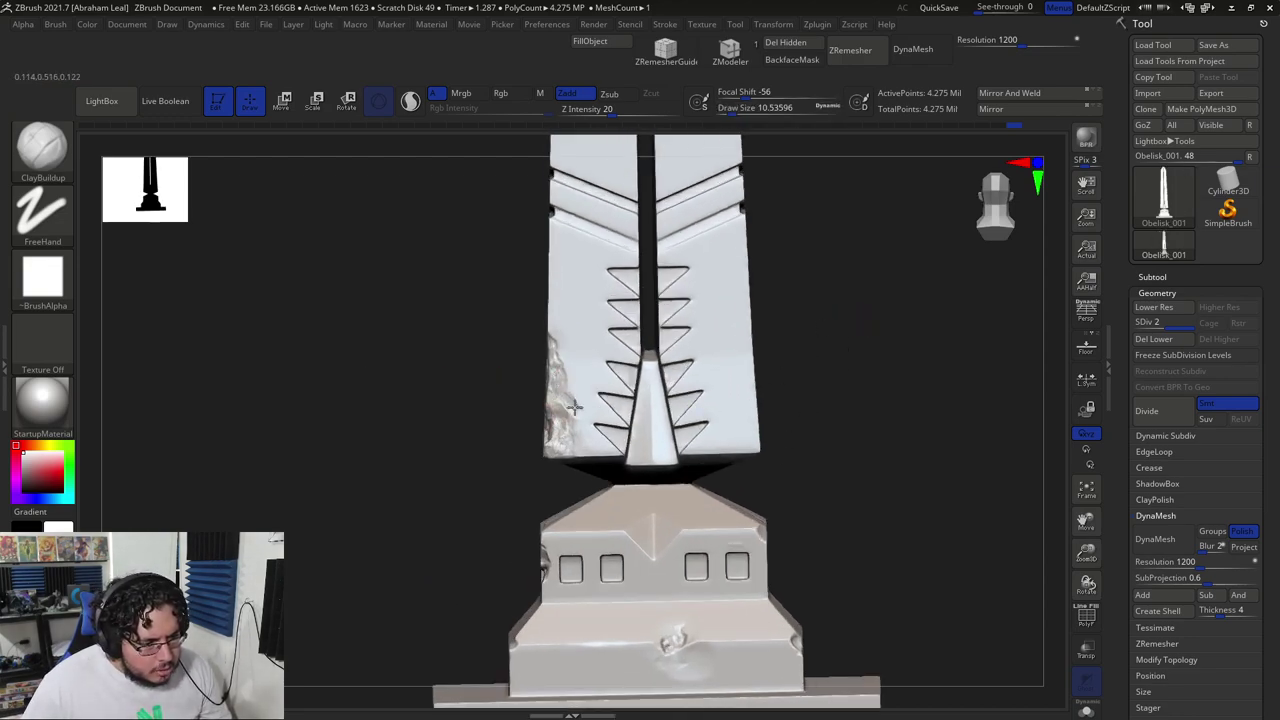
- Extend the rough damage across the shaft's bottom corner and underside edge with ClayBuildup at draw size about 10.5
{"action": "left_click_drag", "start_coordinate": [580, 432], "coordinate": [567, 380]}
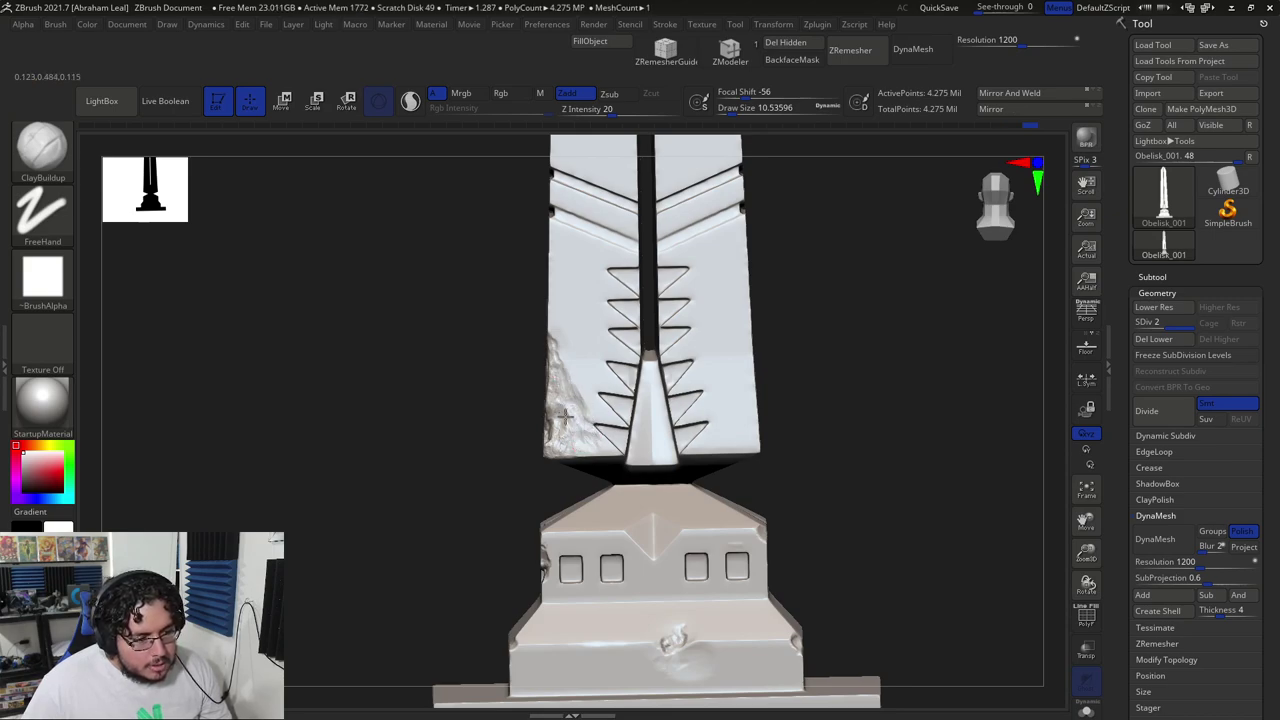
{"action": "right_click_drag", "start_coordinate": [734, 423], "coordinate": [584, 440]}
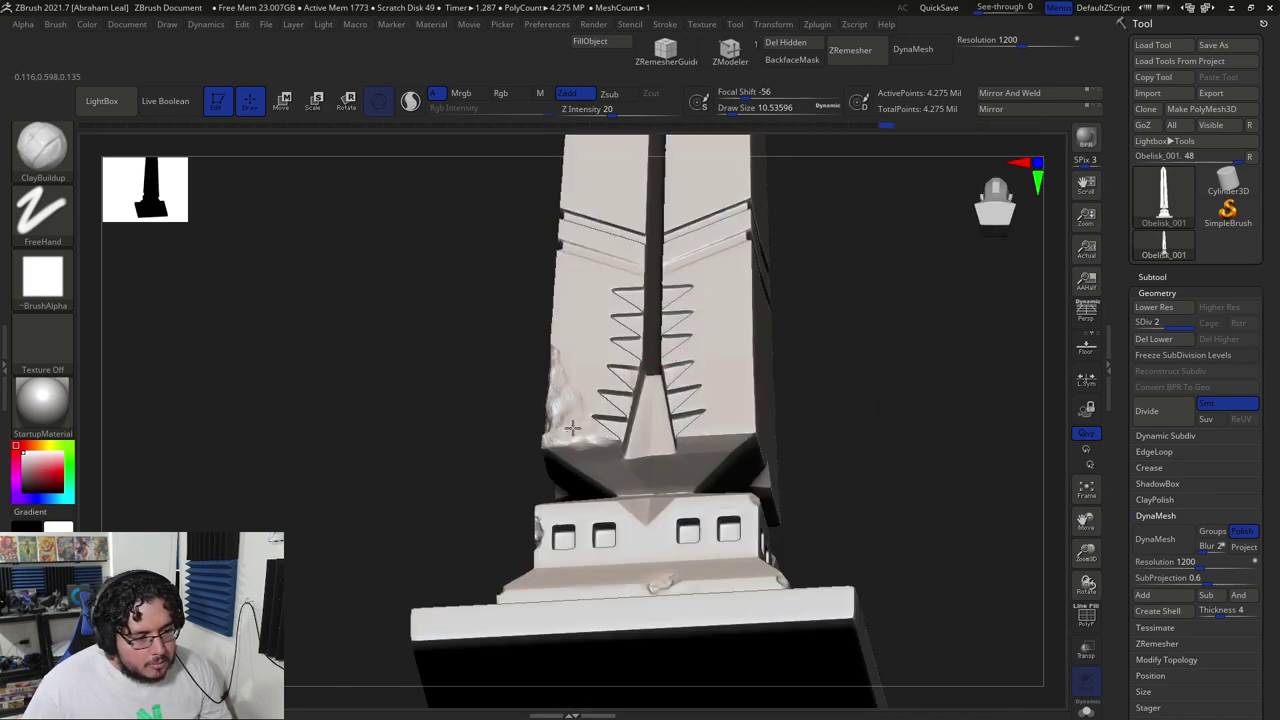
{"action": "right_click_drag", "start_coordinate": [851, 397], "coordinate": [692, 341]}
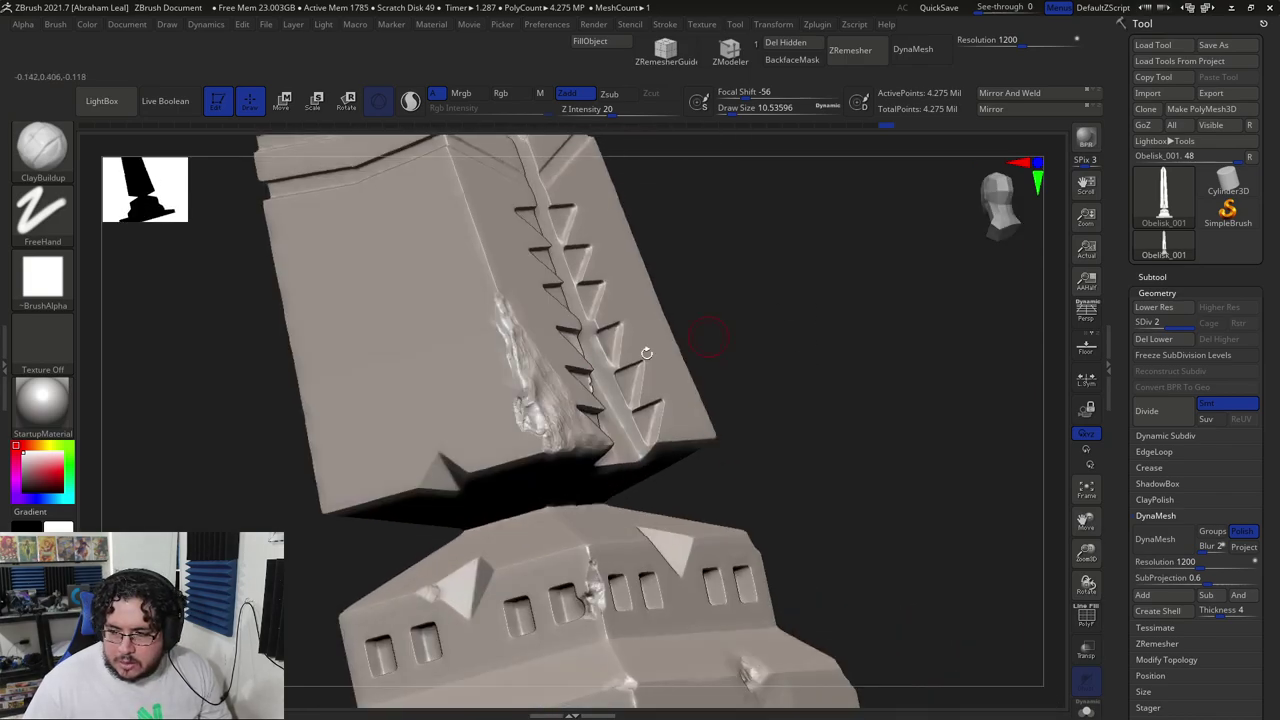
{"action": "left_click_drag", "start_coordinate": [547, 444], "coordinate": [555, 456]}
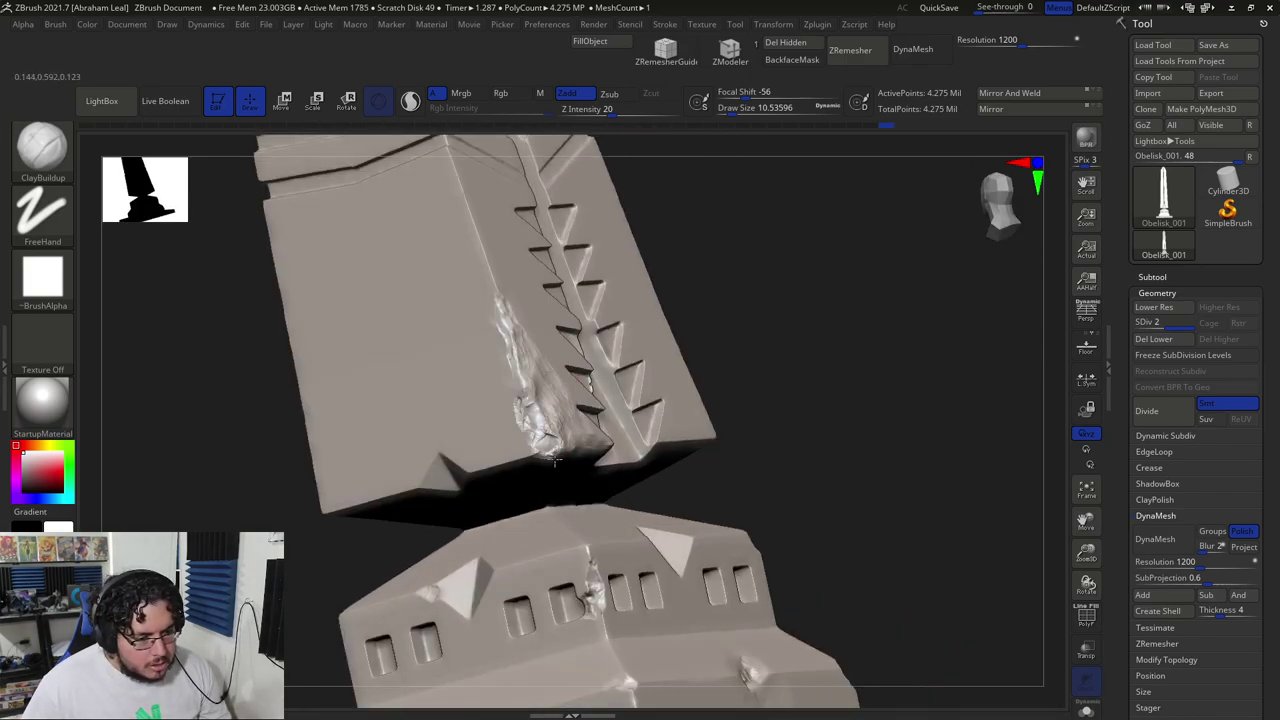
- Flatten the rough clay on the shaft's damaged lower corner and adjoining bottom edges with TrimDynamic at draw size about 10.5
{"action": "key", "text": "b"}
{"action": "key", "text": "t"}
{"action": "key", "text": "d"}
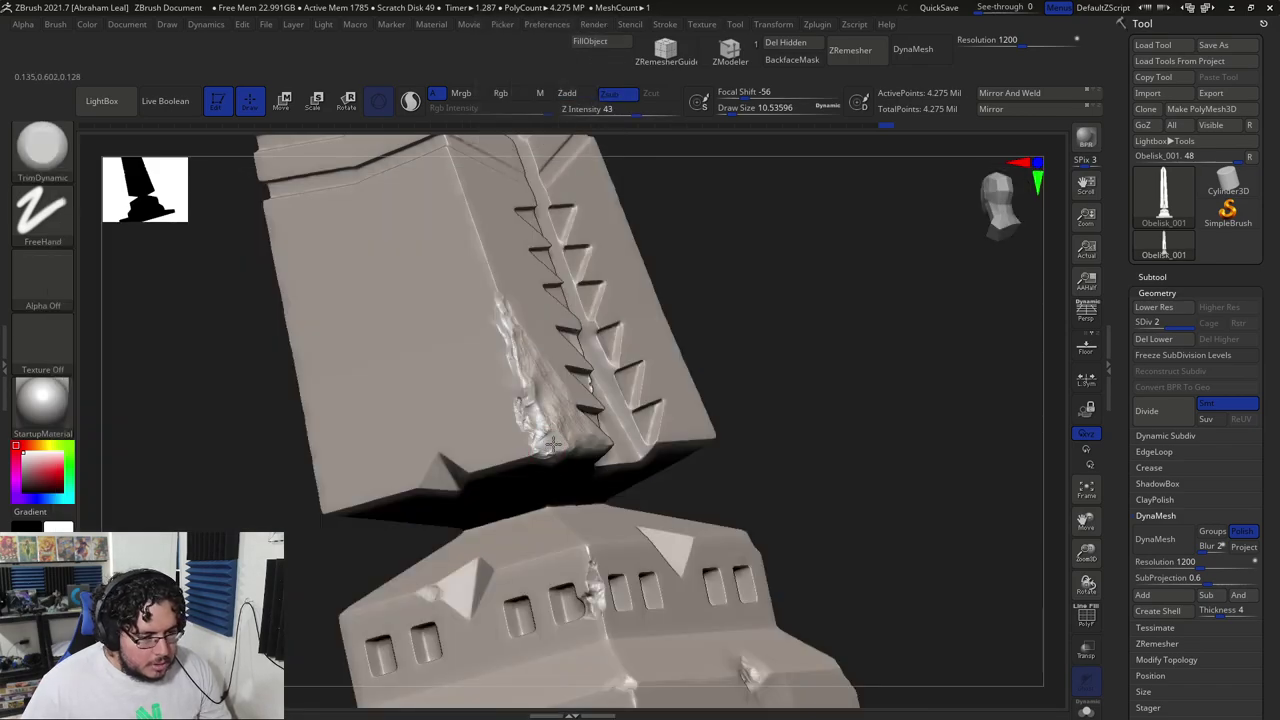
{"action": "left_click_drag", "start_coordinate": [547, 450], "coordinate": [566, 448]}
{"action": "left_click_drag", "start_coordinate": [717, 423], "coordinate": [602, 426]}
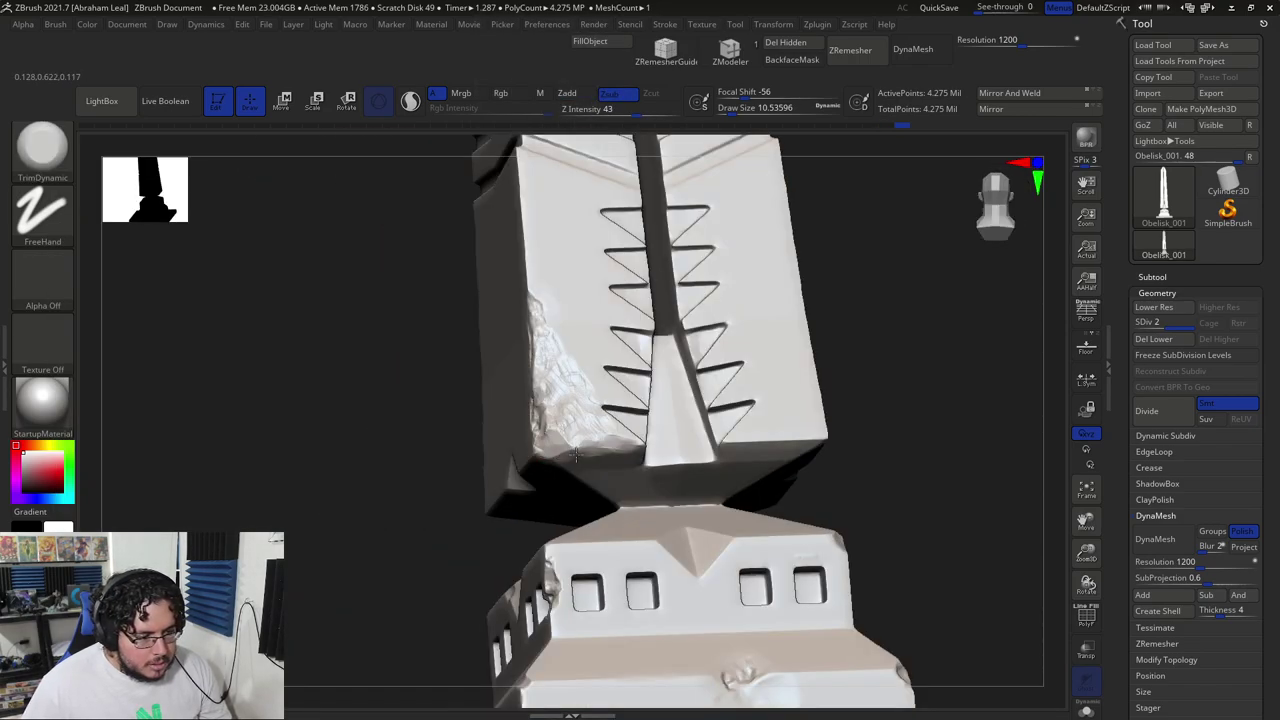
{"action": "right_click_drag", "start_coordinate": [571, 445], "coordinate": [416, 529]}
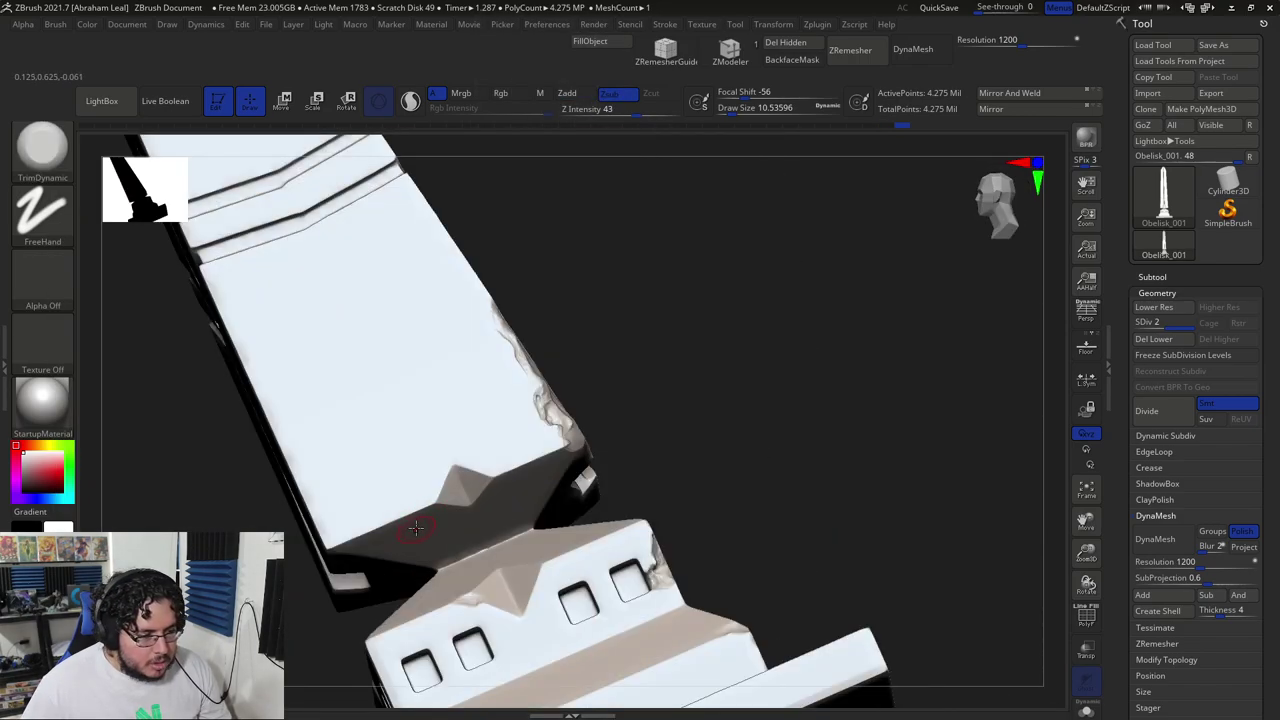
{"action": "right_click_drag", "start_coordinate": [571, 452], "coordinate": [344, 540]}
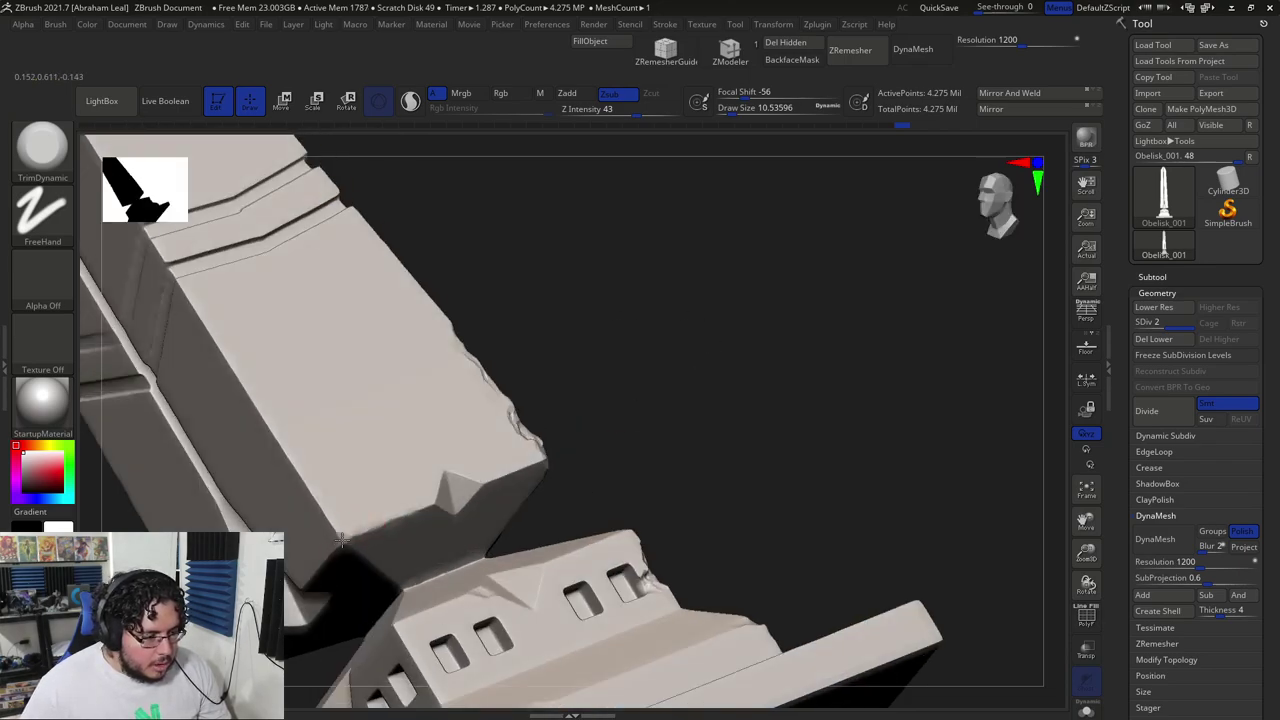
- Chip the opposite corner edge of the serrated face just below the shaft's bands with ClayBuildup at draw size about 10.5
{"action": "right_click_drag", "start_coordinate": [645, 388], "coordinate": [451, 386]}
{"action": "right_click", "coordinate": [428, 347]}
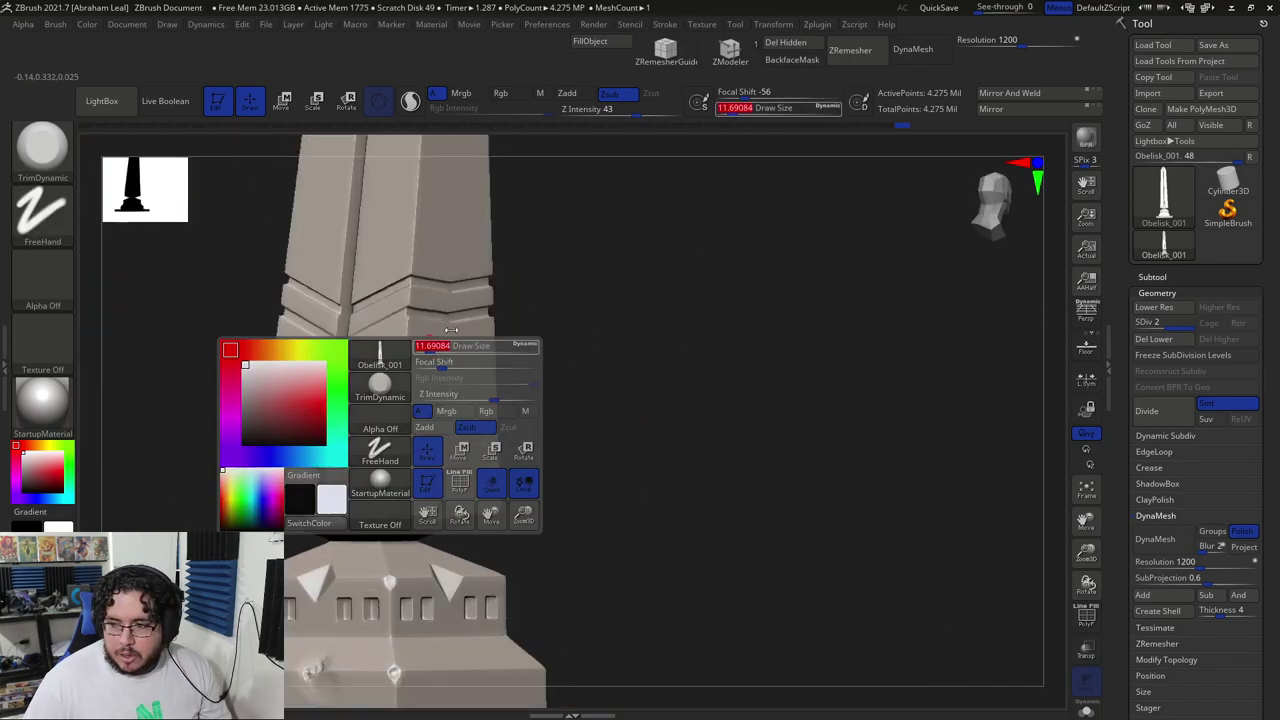
{"action": "right_click_drag", "start_coordinate": [555, 311], "coordinate": [565, 348], "text": "alt"}
{"action": "mouse_move", "coordinate": [492, 365]}
{"action": "right_mouse_down"}
{"action": "mouse_move", "coordinate": [646, 309]}
{"action": "mouse_move", "coordinate": [563, 309]}
{"action": "mouse_move", "coordinate": [514, 351]}
{"action": "right_mouse_up"}
{"action": "key", "text": "b"}
{"action": "key", "text": "c"}
{"action": "key", "text": "b"}
{"action": "right_click", "coordinate": [548, 342]}
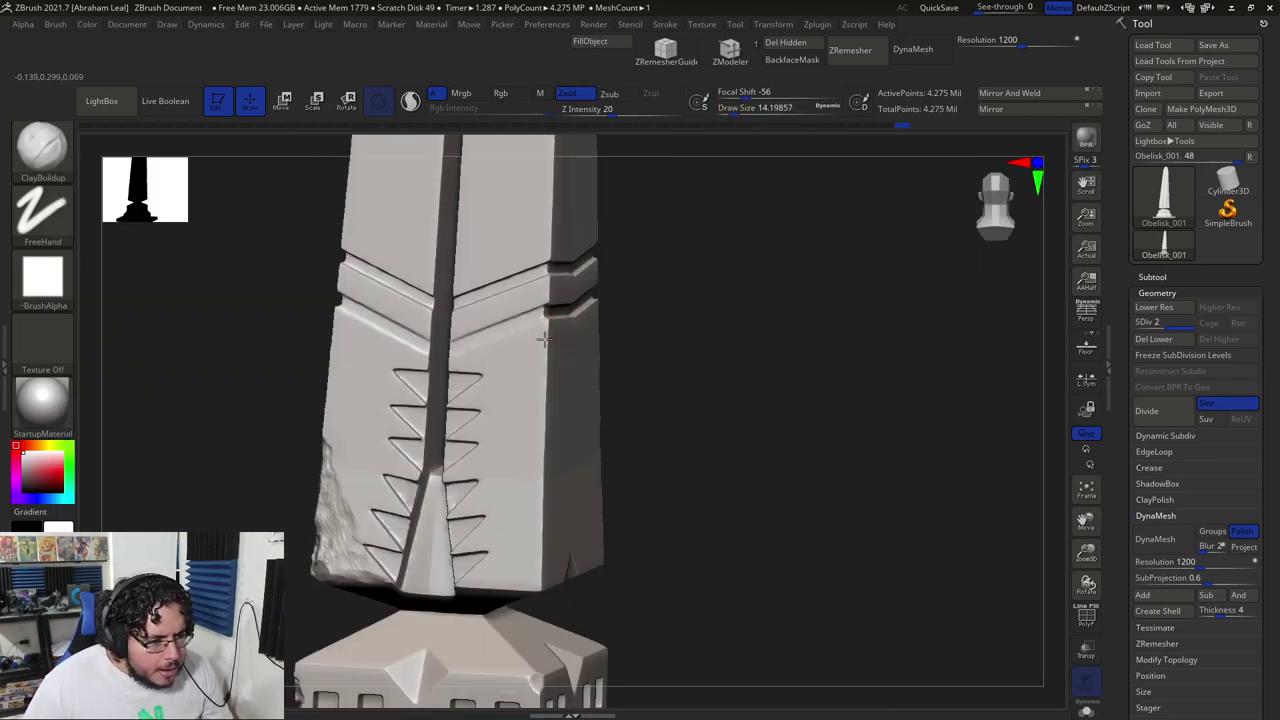
{"action": "right_click", "coordinate": [548, 346]}
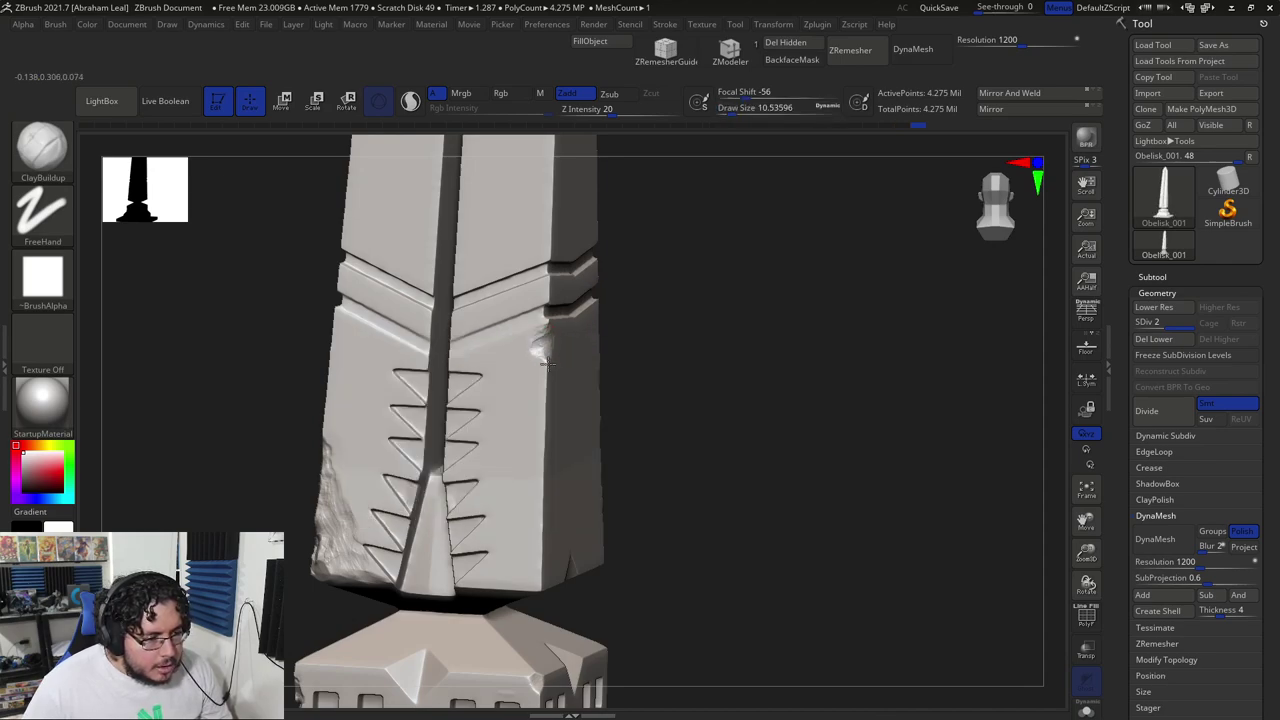
- Extend the chipping down the same corner edge toward mid-height with ClayBuildup at draw size about 7.5
{"action": "right_click_drag", "start_coordinate": [656, 336], "coordinate": [666, 302], "text": "alt"}
{"action": "key", "text": "space"}
{"action": "left_click_drag", "start_coordinate": [568, 346], "coordinate": [553, 358]}
{"action": "key", "text": "space"}
{"action": "right_click_drag", "start_coordinate": [551, 358], "coordinate": [554, 362]}
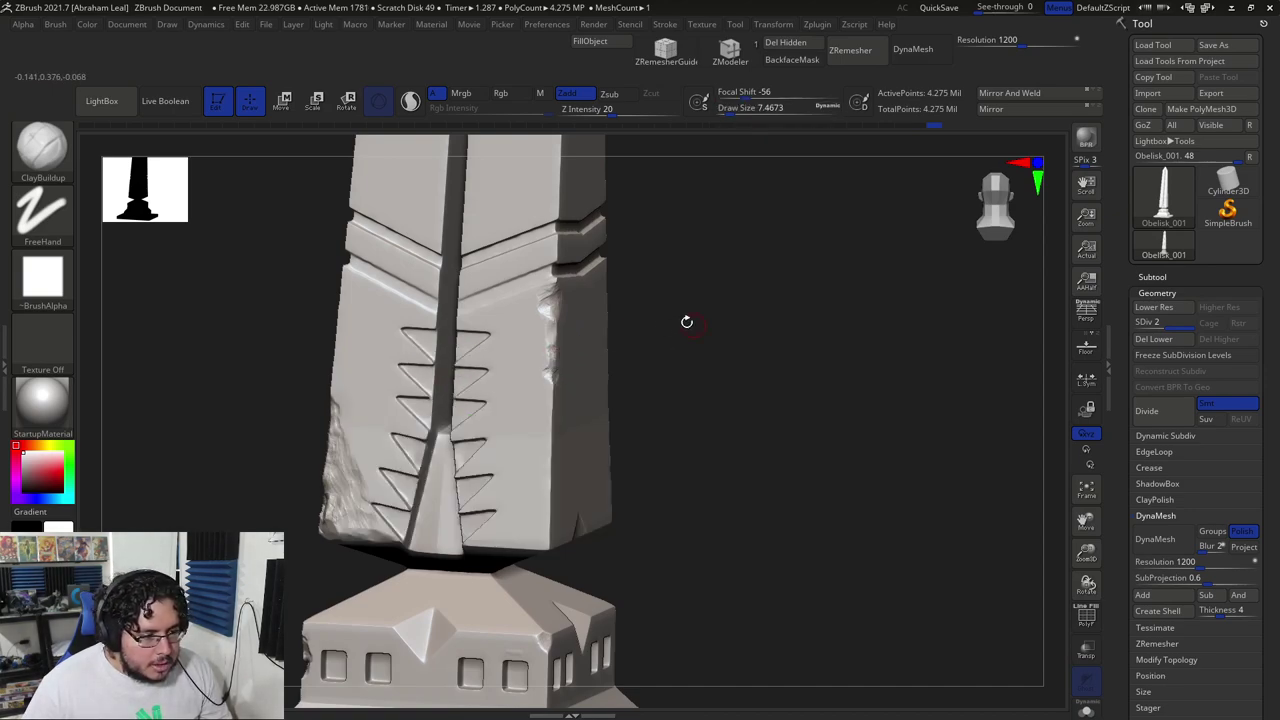
{"action": "right_click_drag", "start_coordinate": [690, 323], "coordinate": [548, 328]}
{"action": "left_click_drag", "start_coordinate": [554, 323], "coordinate": [555, 336]}
{"action": "left_click_drag", "start_coordinate": [550, 414], "coordinate": [554, 415]}
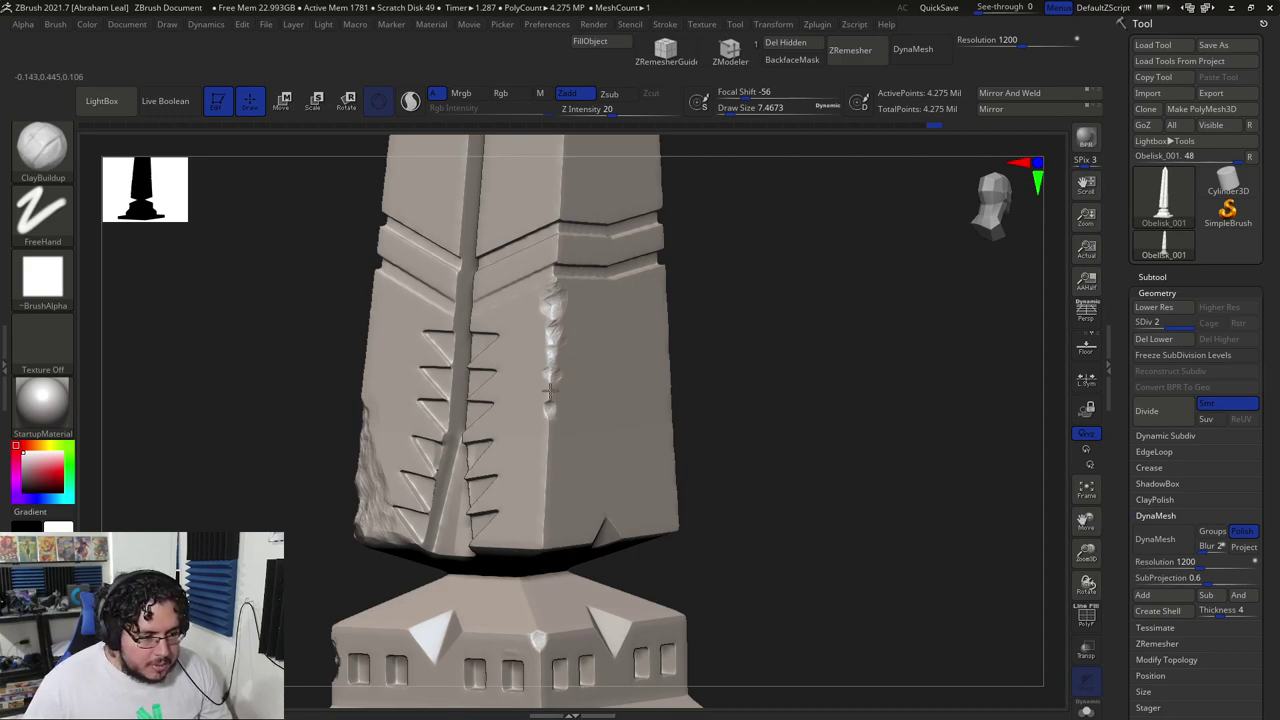
{"action": "mouse_move", "coordinate": [739, 377]}
{"action": "right_mouse_down", "text": "shift"}
{"action": "mouse_move", "coordinate": [542, 447]}
{"action": "mouse_move", "coordinate": [554, 414]}
{"action": "right_mouse_up", "text": "shift"}
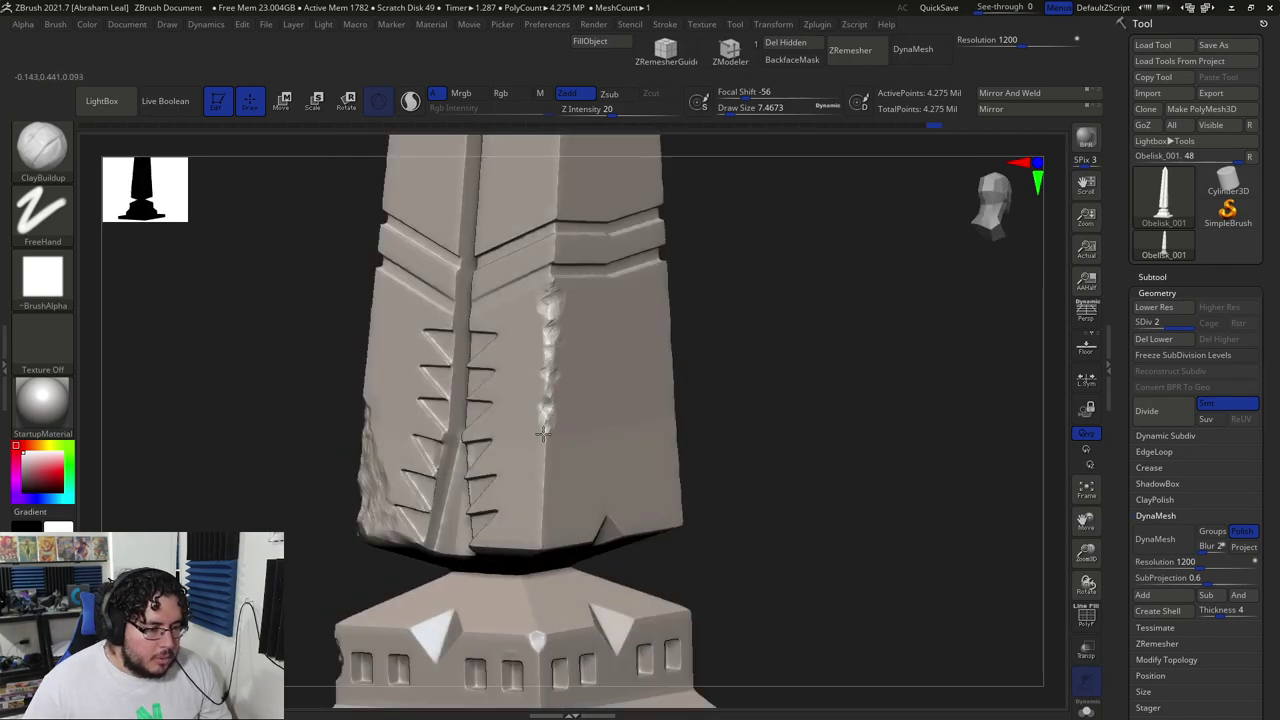
{"action": "mouse_move", "coordinate": [546, 441]}
{"action": "left_mouse_down"}
{"action": "mouse_move", "coordinate": [547, 470]}
{"action": "mouse_move", "coordinate": [560, 428]}
{"action": "mouse_move", "coordinate": [548, 382]}
{"action": "left_mouse_up"}
- Flatten the chipped corner edge with TrimDynamic, and wear down the serrated face's bottom edge at draw size about 17
{"action": "key", "text": "b"}
{"action": "key", "text": "t"}
{"action": "key", "text": "d"}
{"action": "key", "text": "space"}
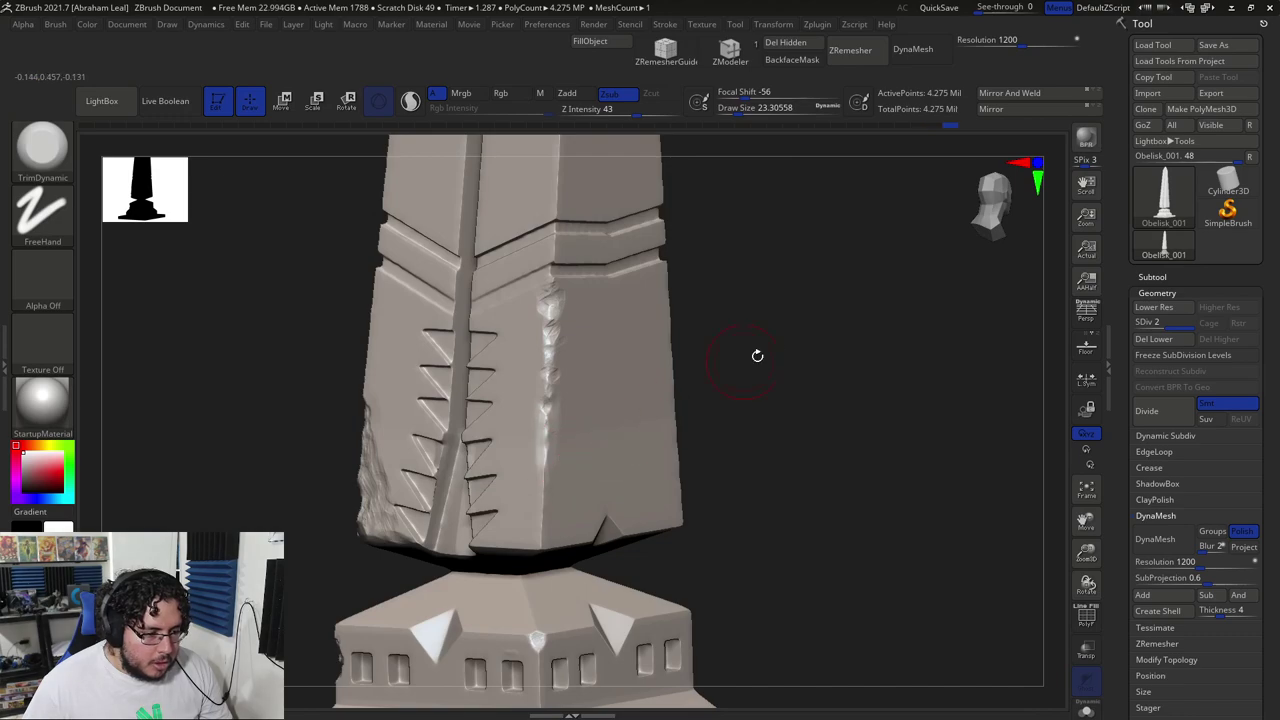
{"action": "right_click_drag", "start_coordinate": [746, 357], "coordinate": [534, 408], "text": "shift"}
{"action": "right_click_drag", "start_coordinate": [700, 440], "coordinate": [631, 426]}
{"action": "right_click_drag", "start_coordinate": [540, 526], "coordinate": [559, 425], "text": "alt"}
{"action": "key", "text": "space"}
{"action": "left_click_drag", "start_coordinate": [584, 430], "coordinate": [578, 430]}
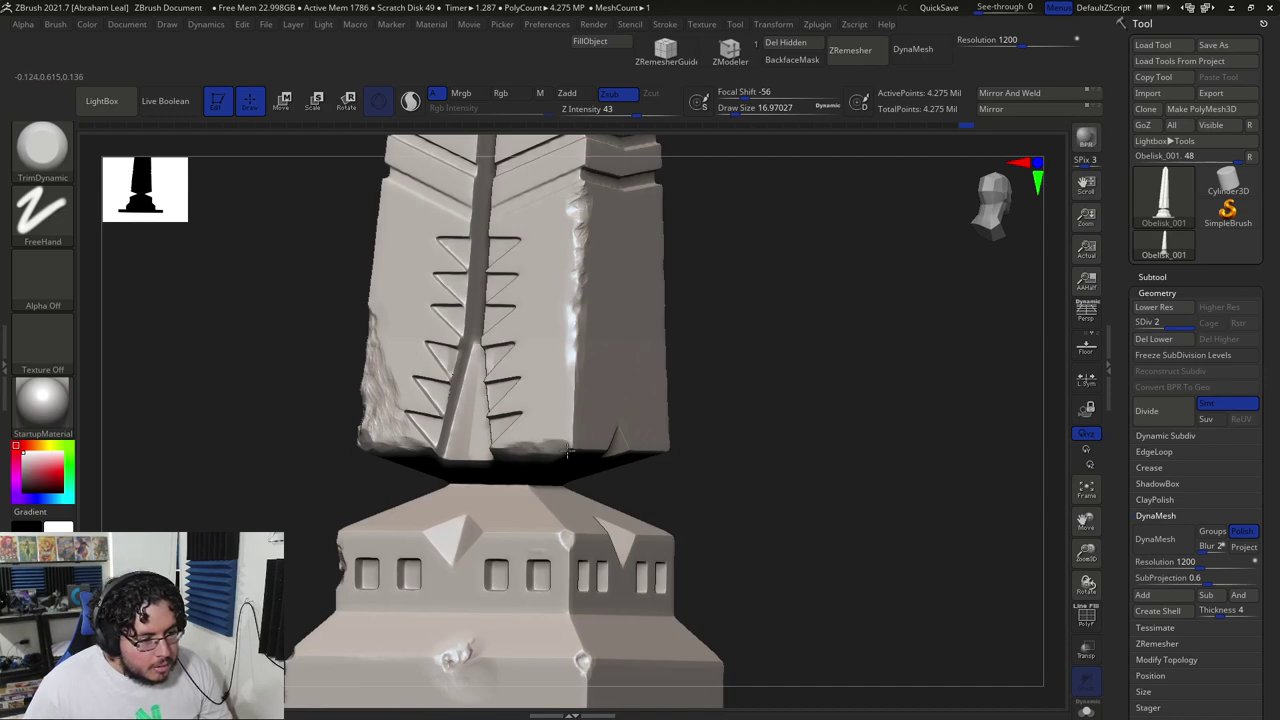
- Continue wearing the bottom edges and corners around the shaft's remaining sides with TrimDynamic at draw size about 17
{"action": "right_click_drag", "start_coordinate": [726, 406], "coordinate": [632, 413]}
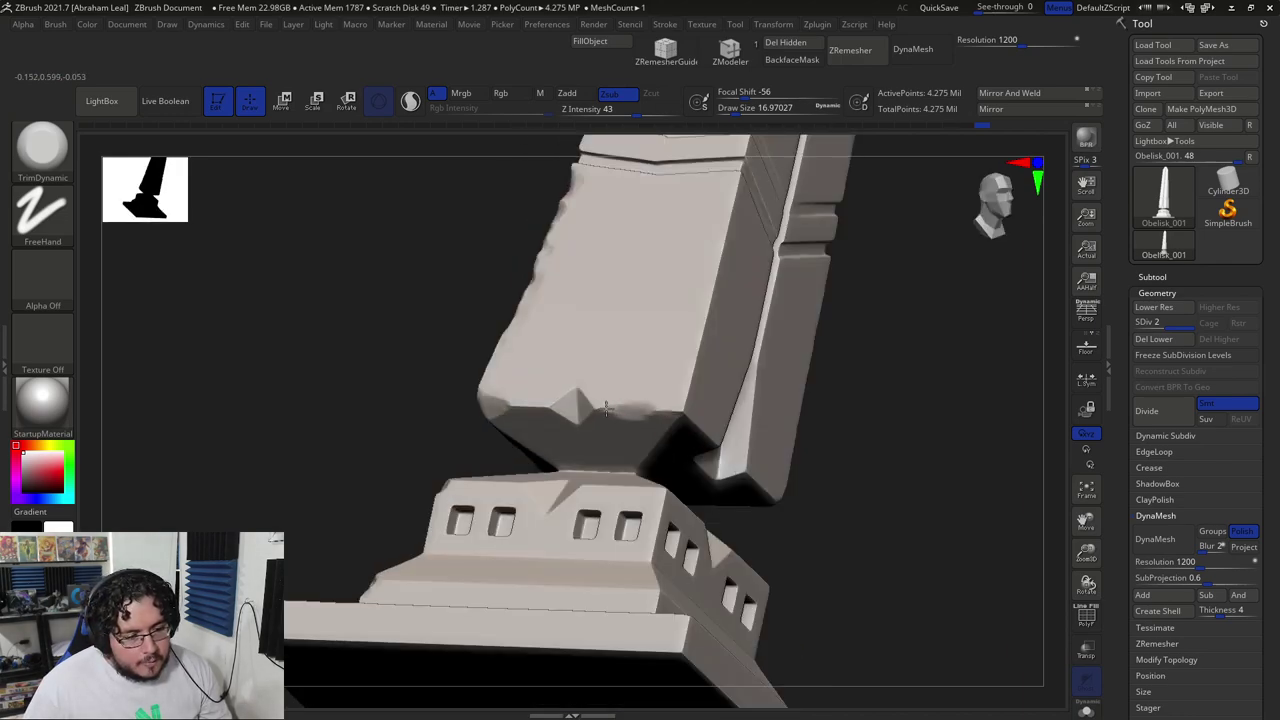
{"action": "right_click_drag", "start_coordinate": [704, 422], "coordinate": [835, 410]}
{"action": "mouse_move", "coordinate": [973, 468]}
{"action": "right_mouse_down"}
{"action": "mouse_move", "coordinate": [1011, 477]}
{"action": "mouse_move", "coordinate": [850, 410]}
{"action": "right_mouse_up"}
{"action": "right_click_drag", "start_coordinate": [620, 362], "coordinate": [663, 386]}
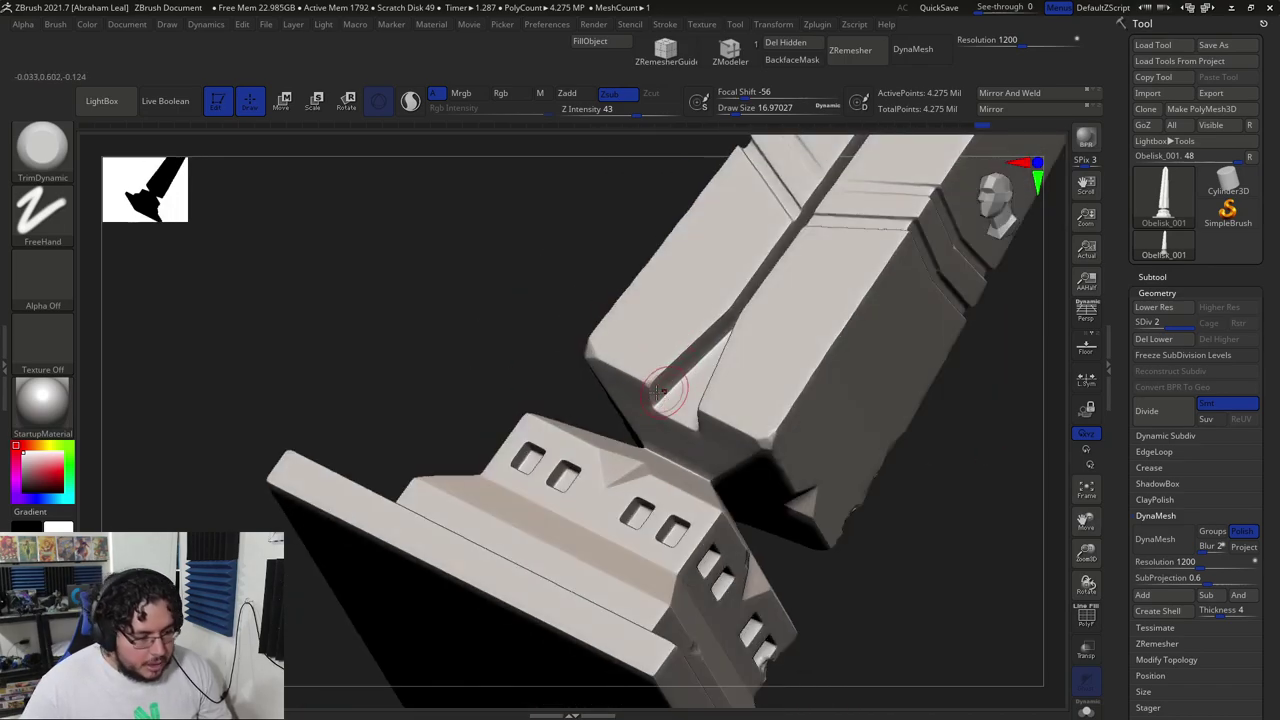
- Sculpt a chip in the bottom edge beside the rear face's wedge with ClayBuildup, reducing draw size to about 7.5, and smooth it
{"action": "key", "text": "b"}
{"action": "key", "text": "c"}
{"action": "key", "text": "b"}
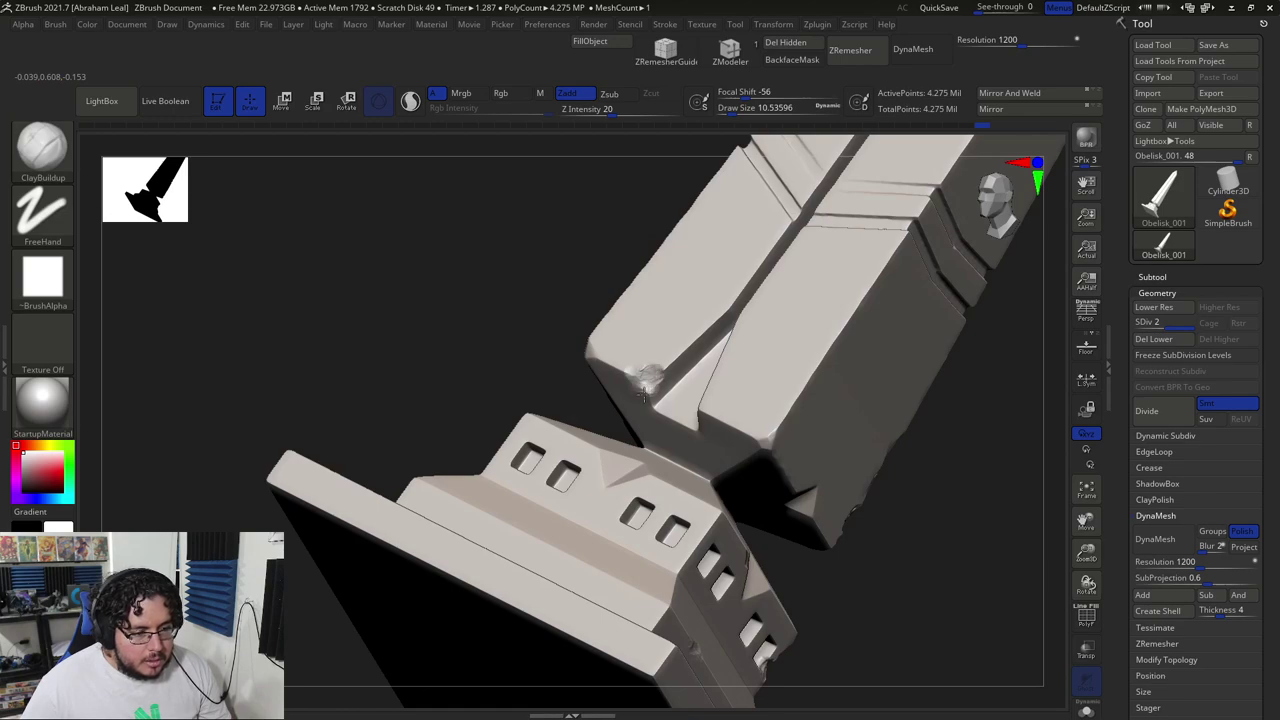
{"action": "left_click_drag", "start_coordinate": [655, 376], "coordinate": [645, 374]}
{"action": "key", "text": "space"}
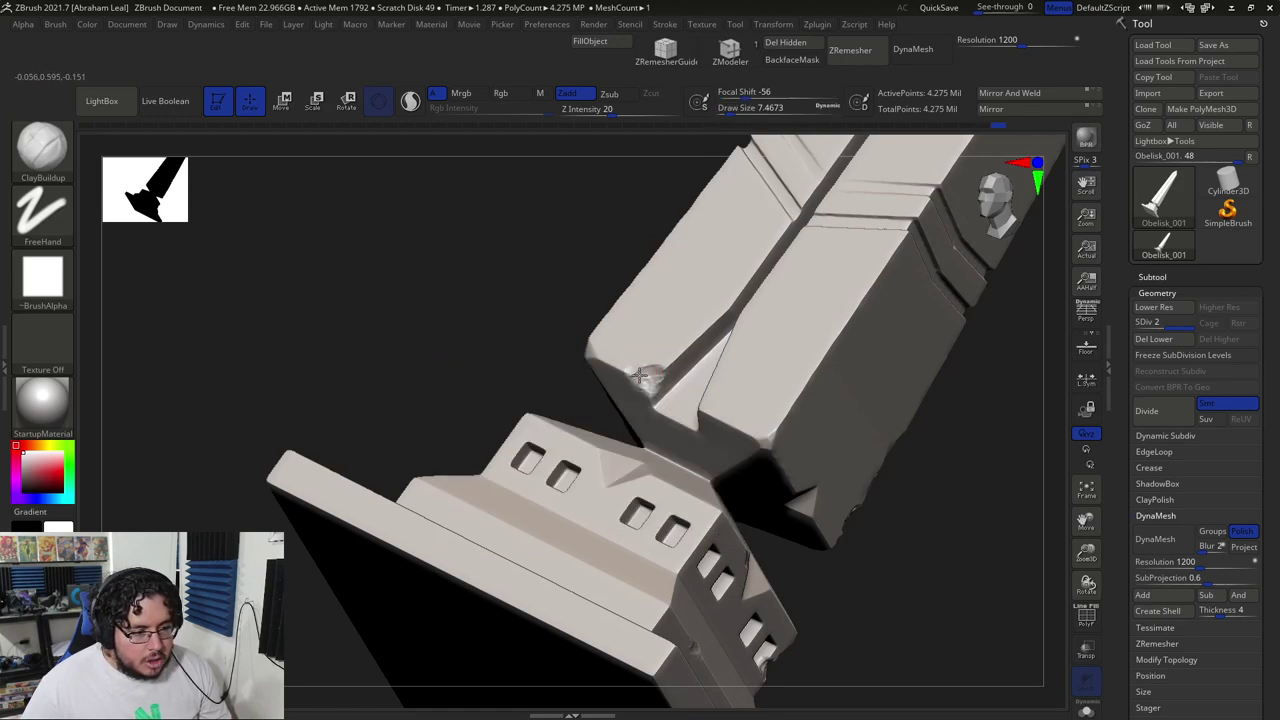
{"action": "mouse_move", "coordinate": [529, 354]}
{"action": "right_mouse_down", "text": "shift"}
{"action": "mouse_move", "coordinate": [743, 366]}
{"action": "mouse_move", "coordinate": [720, 489]}
{"action": "right_mouse_up", "text": "shift"}
{"action": "left_click_drag", "start_coordinate": [570, 470], "coordinate": [578, 474], "text": "shift"}
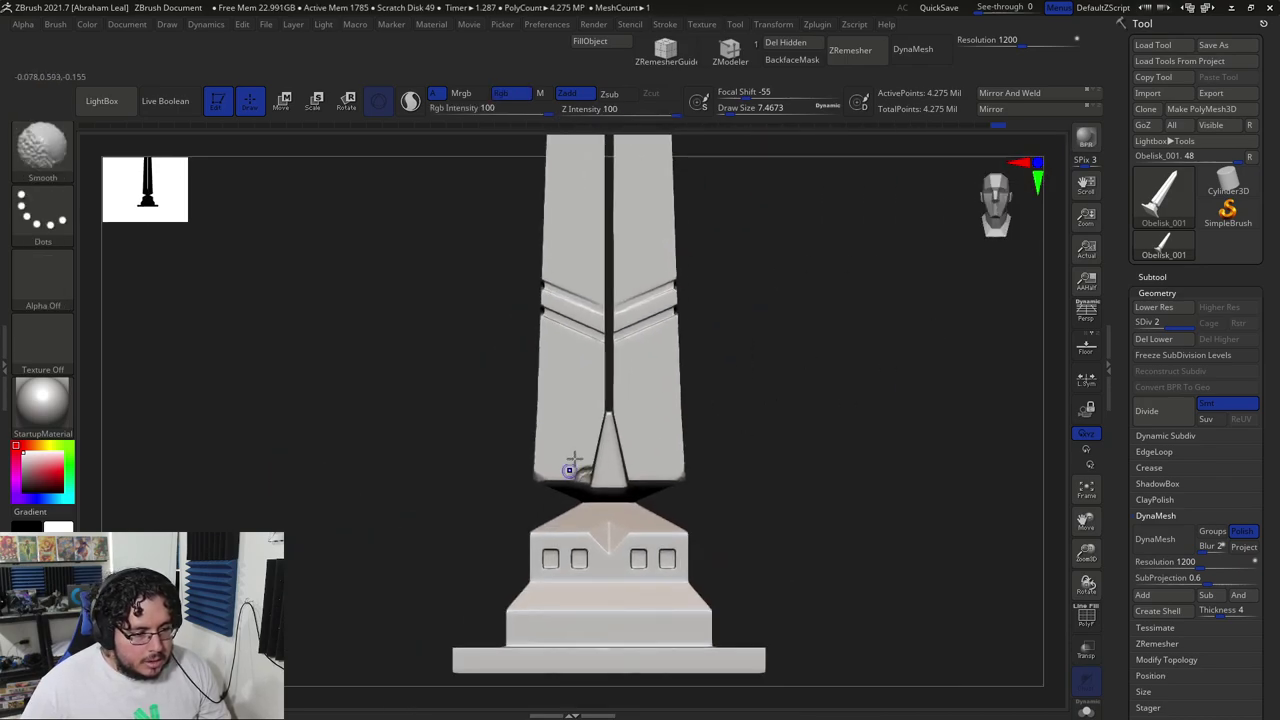
- Flatten the chip beside the rear face's wedge with a resized TrimDynamic brush
{"action": "key", "text": "b"}
{"action": "key", "text": "t"}
{"action": "key", "text": "d"}
{"action": "key", "text": "space"}
{"action": "left_click_drag", "start_coordinate": [596, 425], "coordinate": [607, 425]}
{"action": "right_click_drag", "start_coordinate": [783, 365], "coordinate": [722, 318]}
{"action": "left_click_drag", "start_coordinate": [590, 464], "coordinate": [579, 476]}
{"action": "mouse_move", "coordinate": [583, 487]}
{"action": "right_mouse_down"}
{"action": "mouse_move", "coordinate": [866, 360]}
{"action": "mouse_move", "coordinate": [794, 403]}
{"action": "mouse_move", "coordinate": [760, 377]}
{"action": "mouse_move", "coordinate": [816, 387]}
{"action": "mouse_move", "coordinate": [848, 460]}
{"action": "mouse_move", "coordinate": [846, 515]}
{"action": "right_mouse_up"}
- Chip the side edge of the wedge at the central groove's base with ClayBuildup at draw size about 6.6
{"action": "key", "text": "b"}
{"action": "key", "text": "c"}
{"action": "key", "text": "b"}
{"action": "key", "text": "space"}
{"action": "left_click_drag", "start_coordinate": [719, 422], "coordinate": [711, 421]}
{"action": "key", "text": "space"}
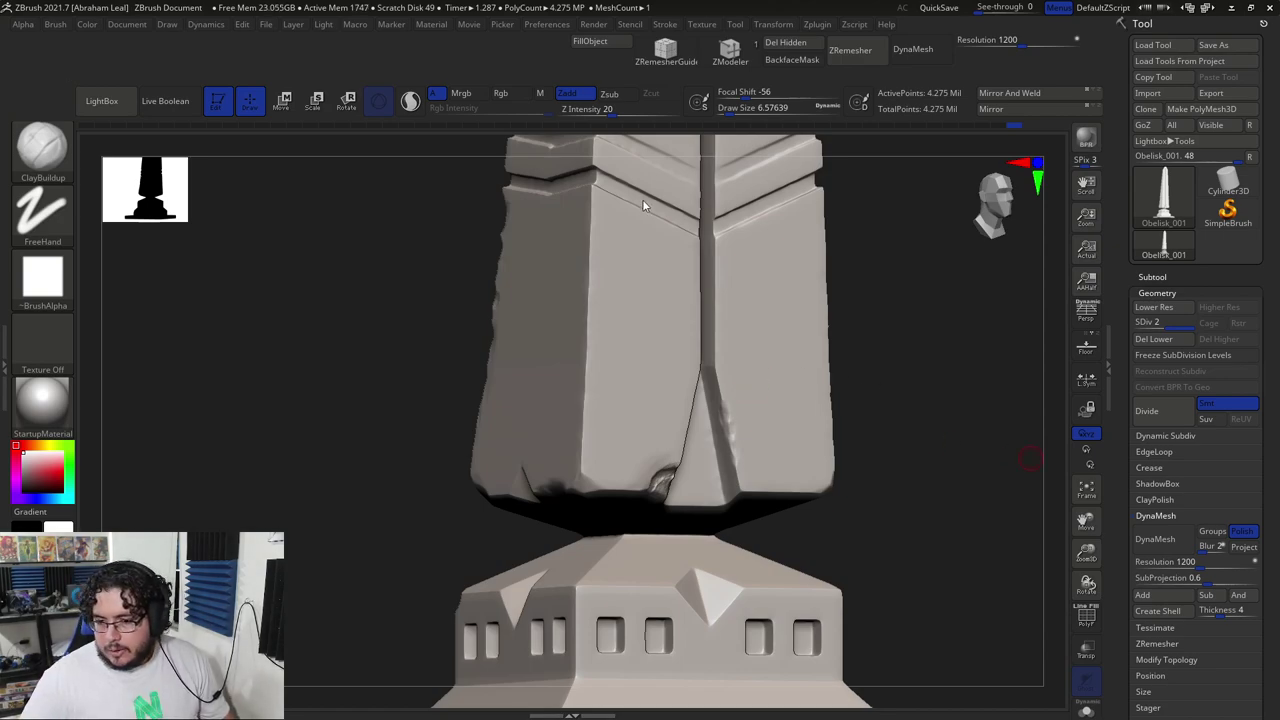
{"action": "left_click_drag", "start_coordinate": [895, 387], "coordinate": [1040, 358]}
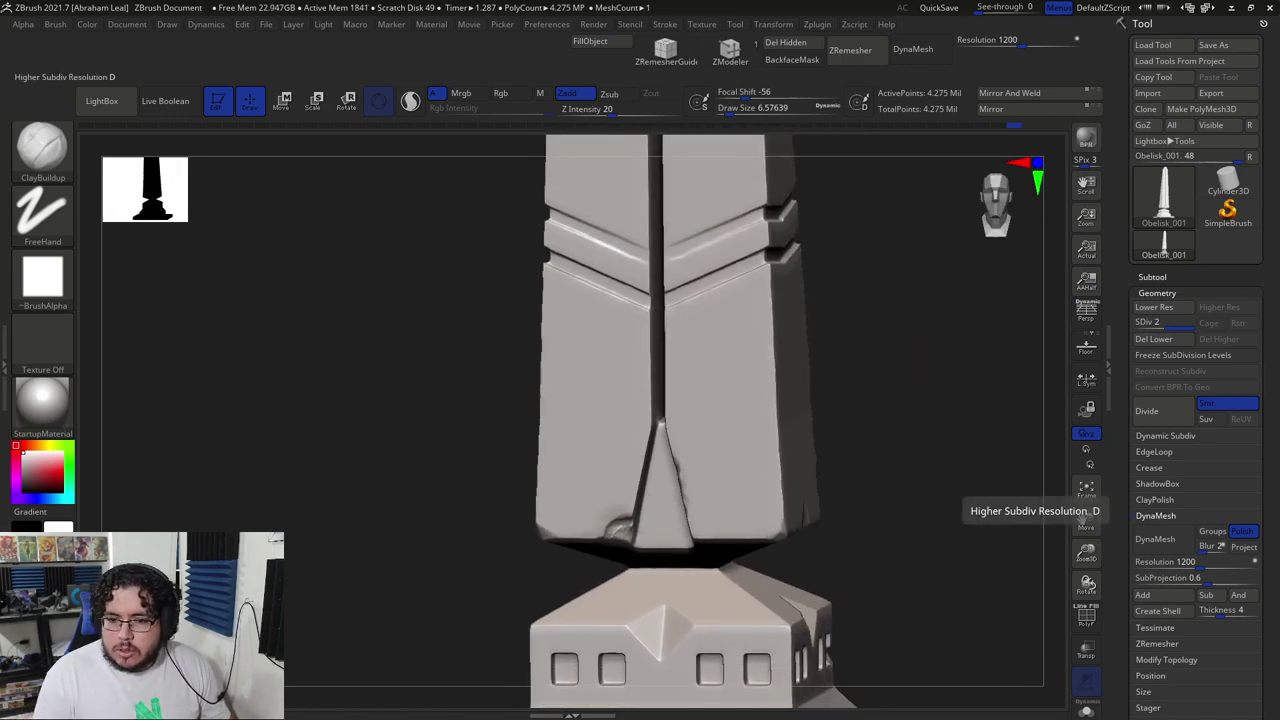
- Roughen the upper groove of the shaft's band on the side face with ClayBuildup at draw size about 6.6
{"action": "left_click_drag", "start_coordinate": [874, 374], "coordinate": [711, 274]}
{"action": "left_click_drag", "start_coordinate": [824, 296], "coordinate": [760, 388], "text": "alt"}
{"action": "left_click_drag", "start_coordinate": [851, 397], "coordinate": [810, 378], "text": "alt"}
{"action": "left_click_drag", "start_coordinate": [844, 312], "coordinate": [925, 320]}
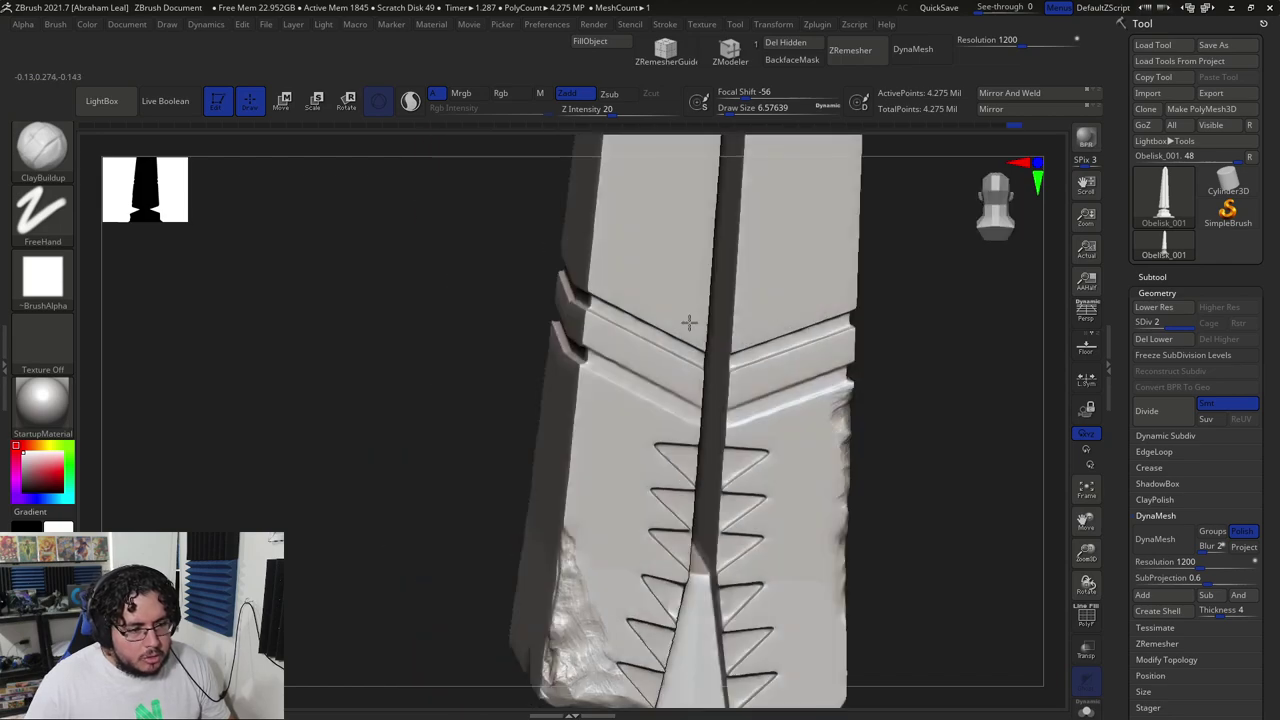
{"action": "left_click_drag", "start_coordinate": [477, 369], "coordinate": [540, 359]}
{"action": "left_click_drag", "start_coordinate": [459, 375], "coordinate": [333, 418], "text": "alt"}
{"action": "left_click_drag", "start_coordinate": [906, 317], "coordinate": [857, 440], "text": "alt"}
{"action": "left_click_drag", "start_coordinate": [857, 440], "coordinate": [930, 392]}
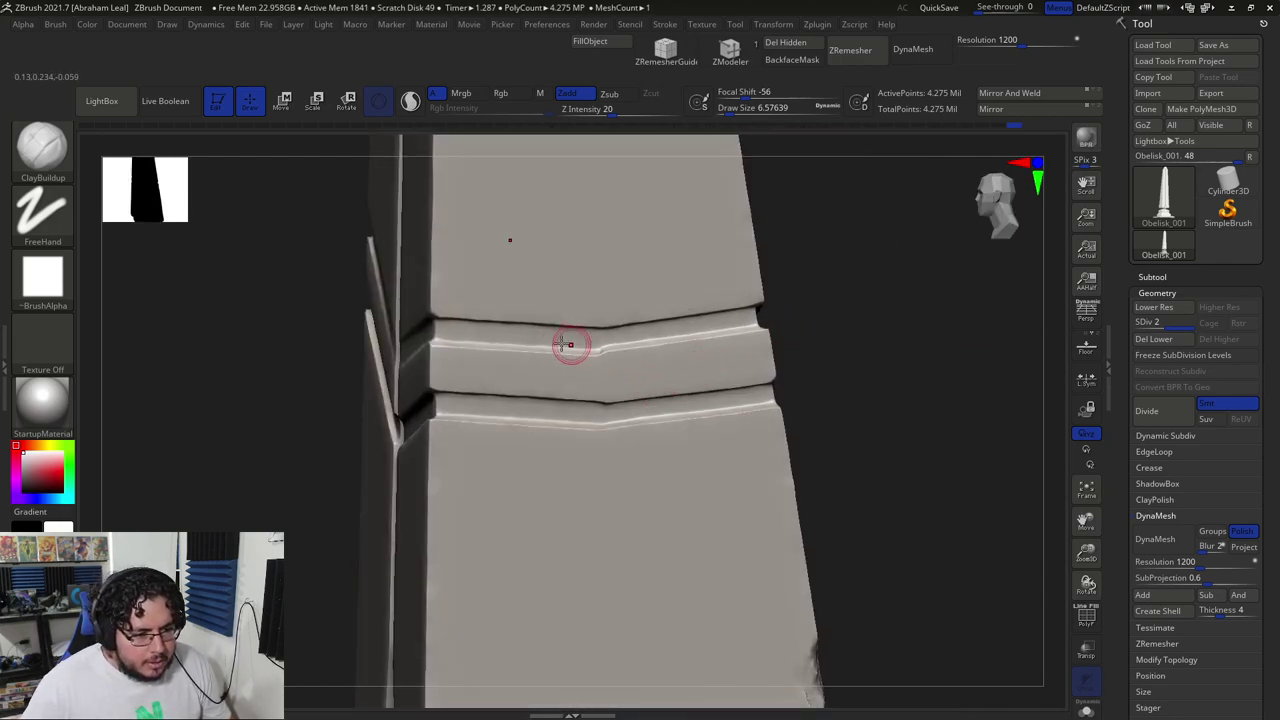
{"action": "left_click_drag", "start_coordinate": [826, 354], "coordinate": [888, 340]}
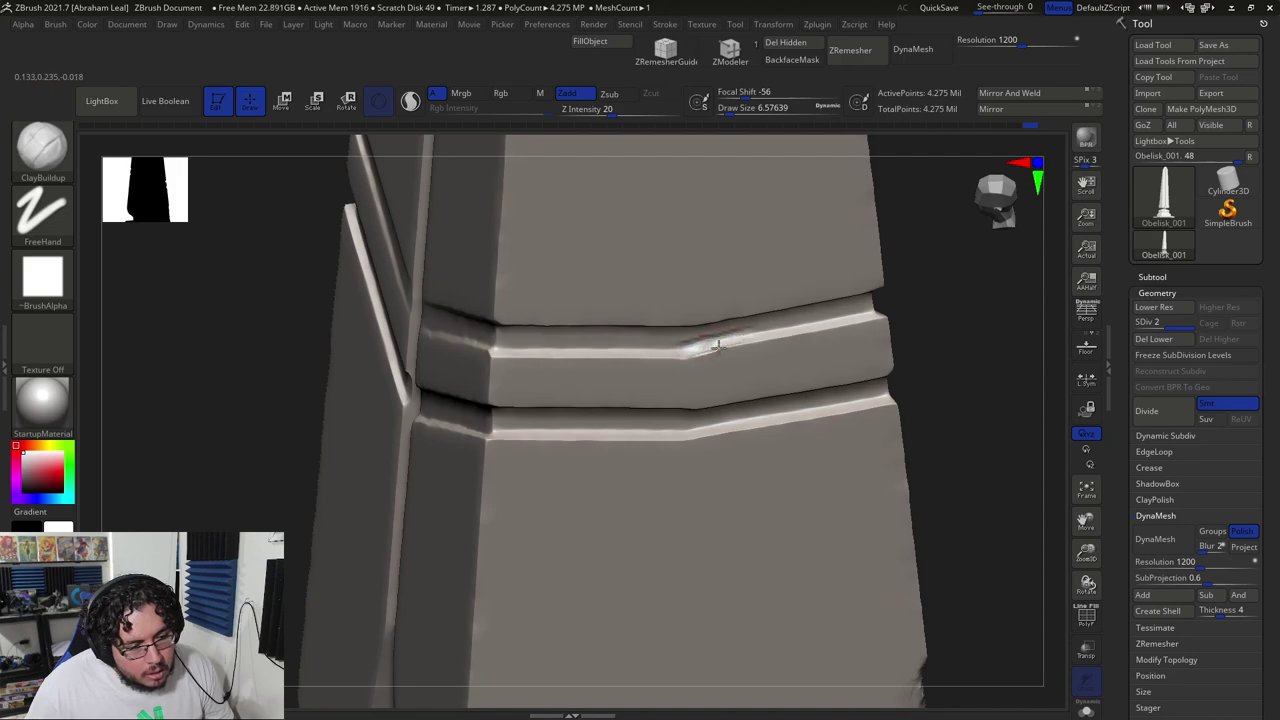
{"action": "key", "text": "shift"}
{"action": "left_click_drag", "start_coordinate": [940, 348], "coordinate": [888, 345]}
- Start a surface noise for the whole obelisk and set its noise scale to about 4.67
{"action": "mouse_move", "coordinate": [929, 337]}
{"action": "right_mouse_down"}
{"action": "mouse_move", "coordinate": [949, 309]}
{"action": "mouse_move", "coordinate": [934, 380]}
{"action": "mouse_move", "coordinate": [896, 270]}
{"action": "right_mouse_up"}
{"action": "right_click_drag", "start_coordinate": [896, 270], "coordinate": [585, 335]}
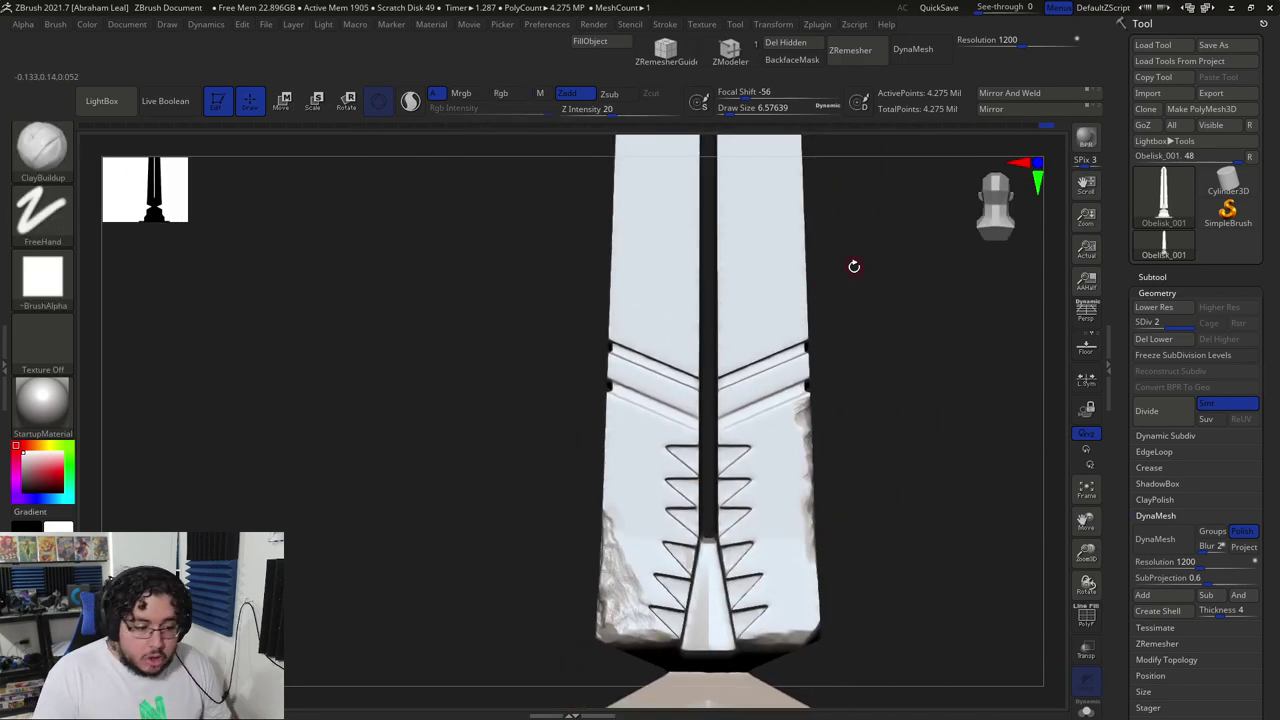
{"action": "right_click_drag", "start_coordinate": [881, 408], "coordinate": [865, 425], "text": "ctrl"}
{"action": "right_click_drag", "start_coordinate": [829, 516], "coordinate": [850, 376]}
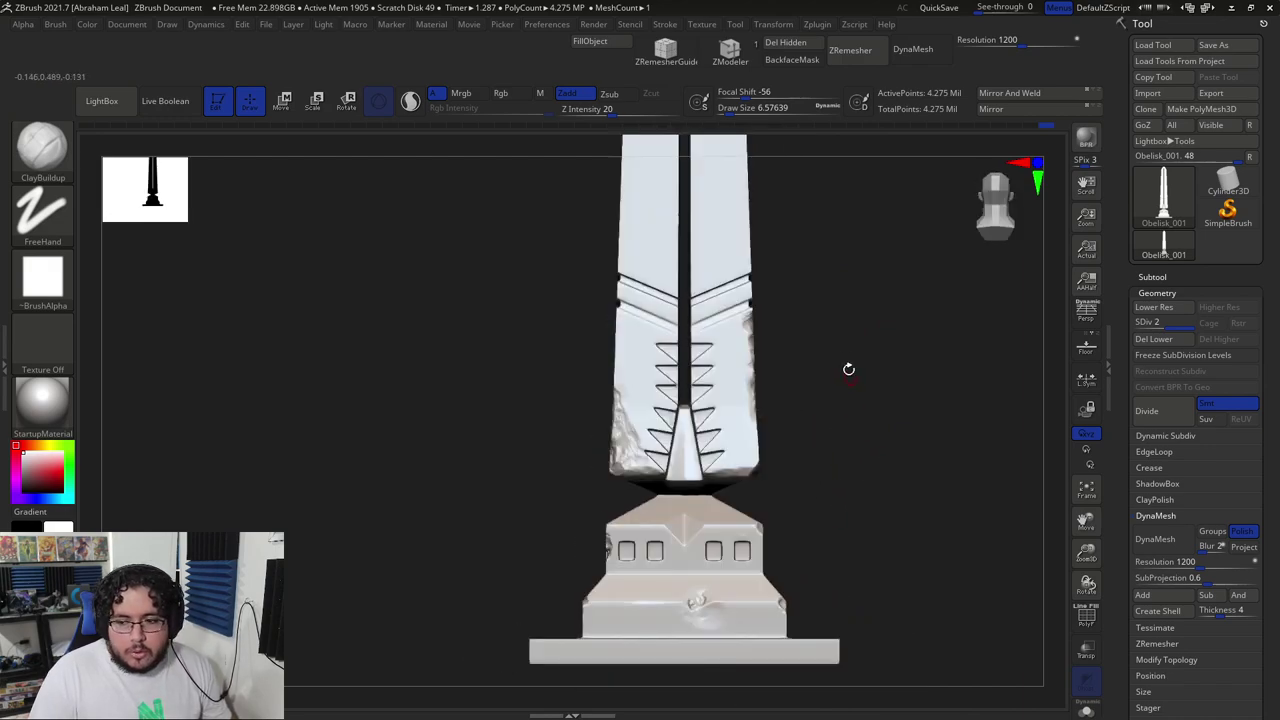
{"action": "left_click", "coordinate": [1157, 293]}
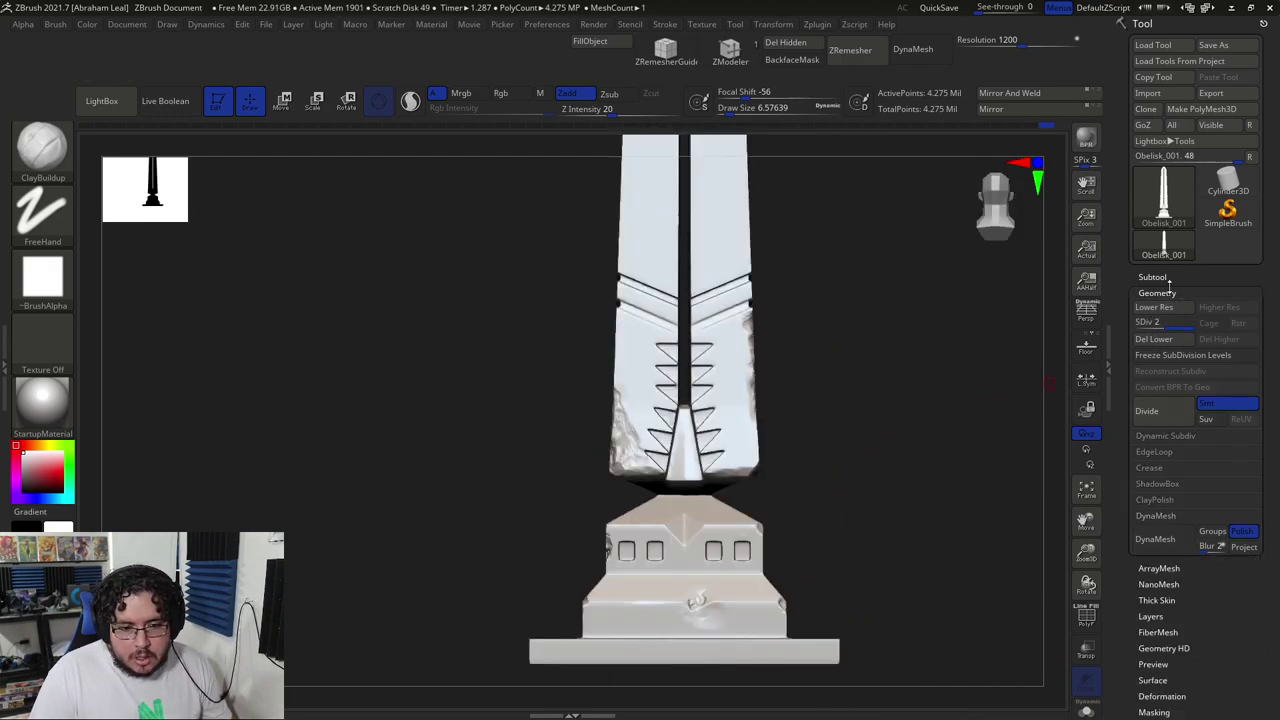
{"action": "scroll", "coordinate": [1191, 427], "scroll_direction": "down", "scroll_amount": 1}
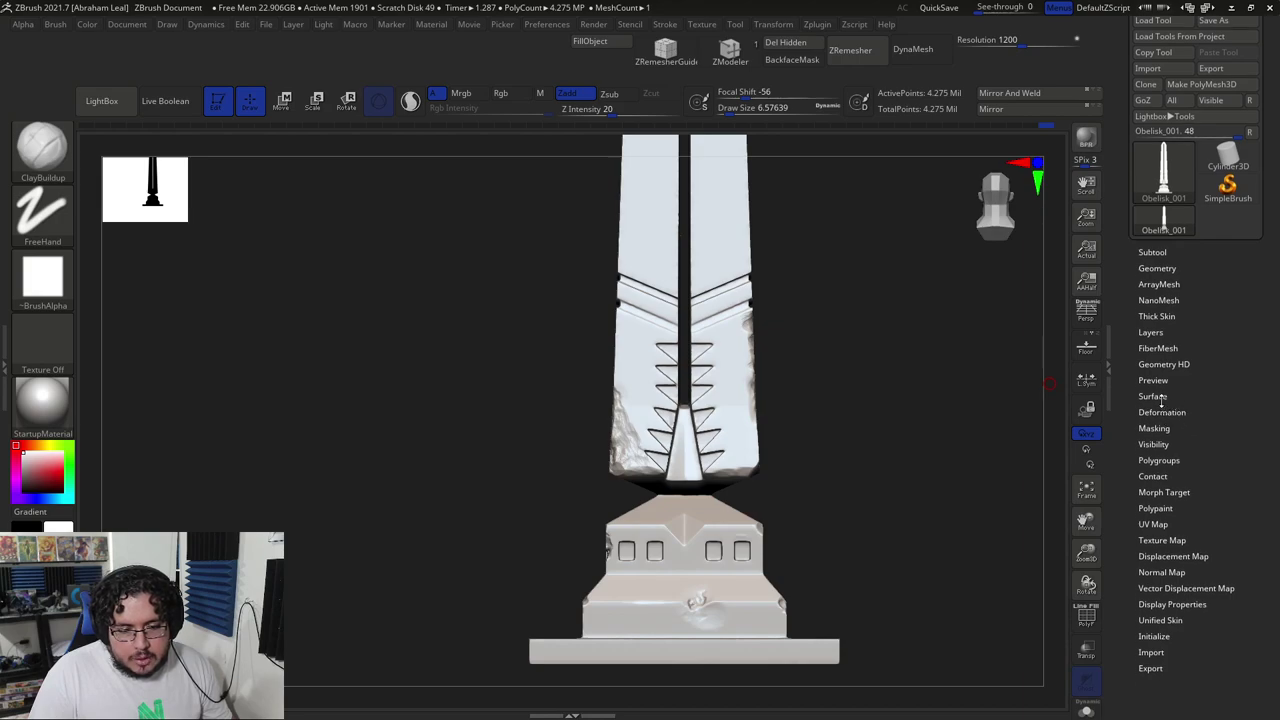
{"action": "left_click", "coordinate": [1158, 397]}
{"action": "left_click", "coordinate": [1152, 411]}
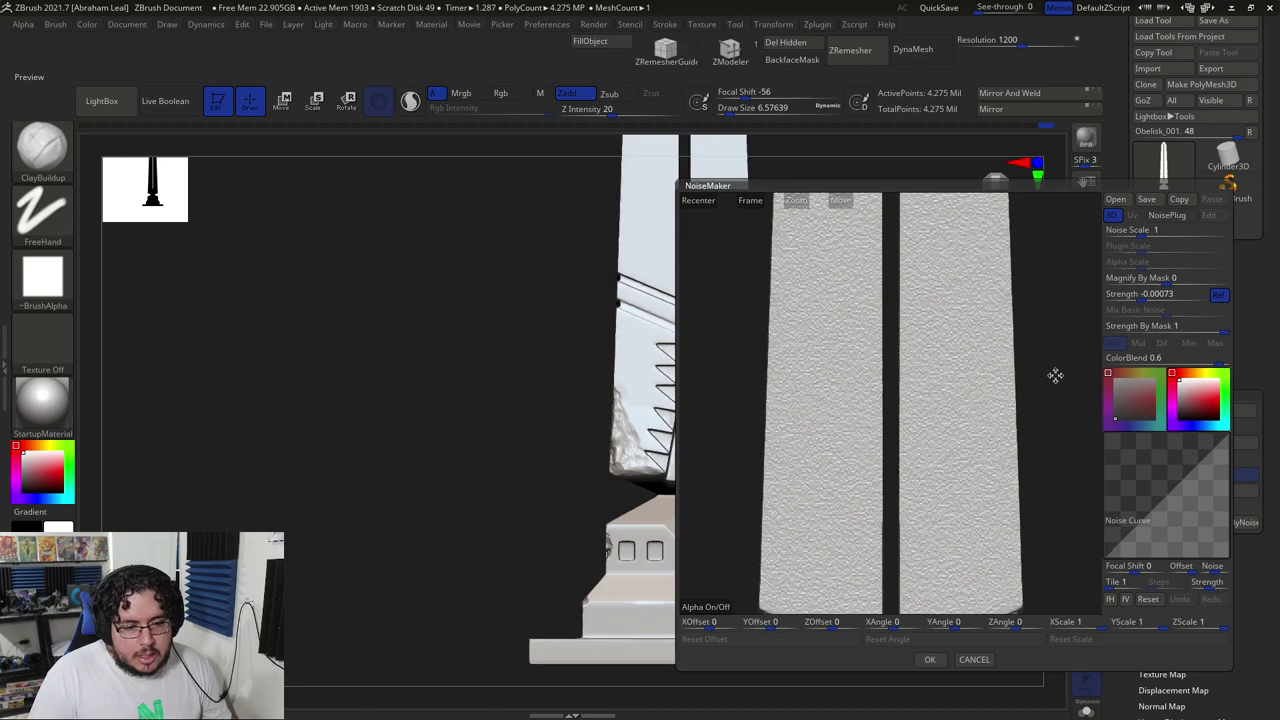
{"action": "left_click_drag", "start_coordinate": [1142, 234], "coordinate": [1154, 235]}
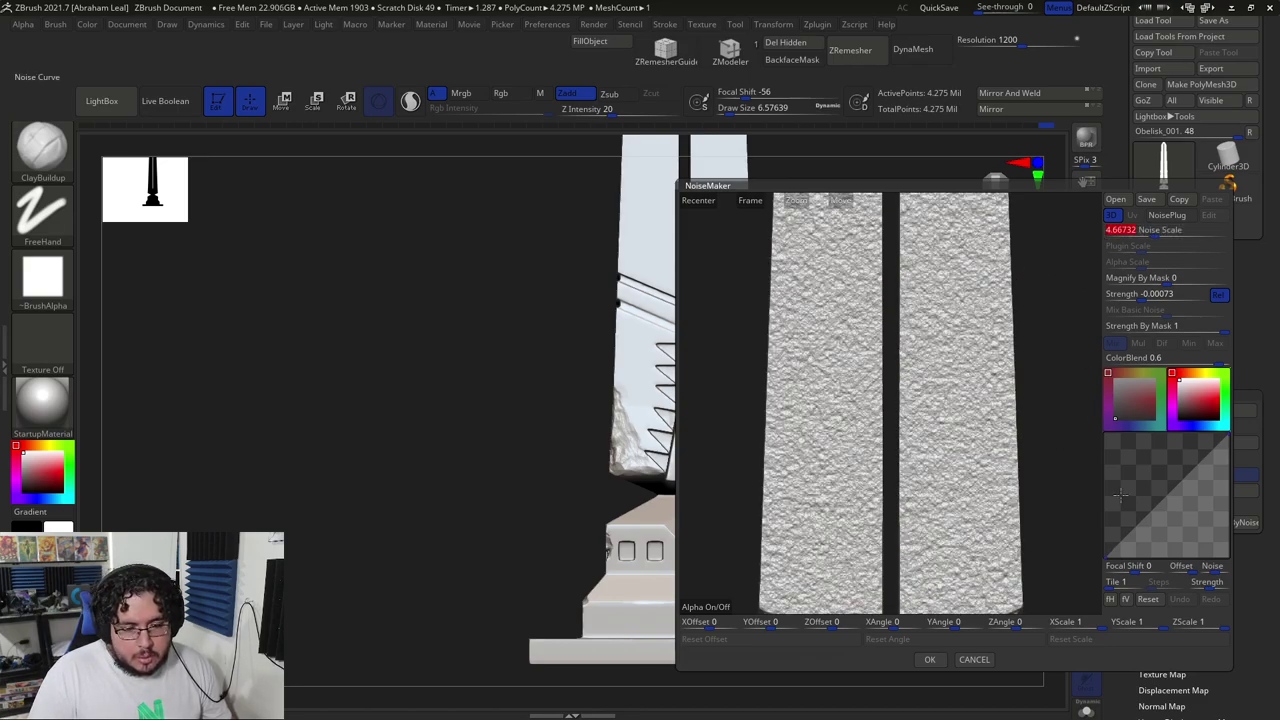
- Shape the noise curve into a high early peak with a deep dip near its end, and set the strength to 0.00054
{"action": "left_click_drag", "start_coordinate": [1139, 525], "coordinate": [1136, 494]}
{"action": "left_click_drag", "start_coordinate": [1179, 454], "coordinate": [1197, 505]}
{"action": "left_click", "coordinate": [1140, 294]}
{"action": "left_click_drag", "start_coordinate": [1145, 298], "coordinate": [1150, 299]}
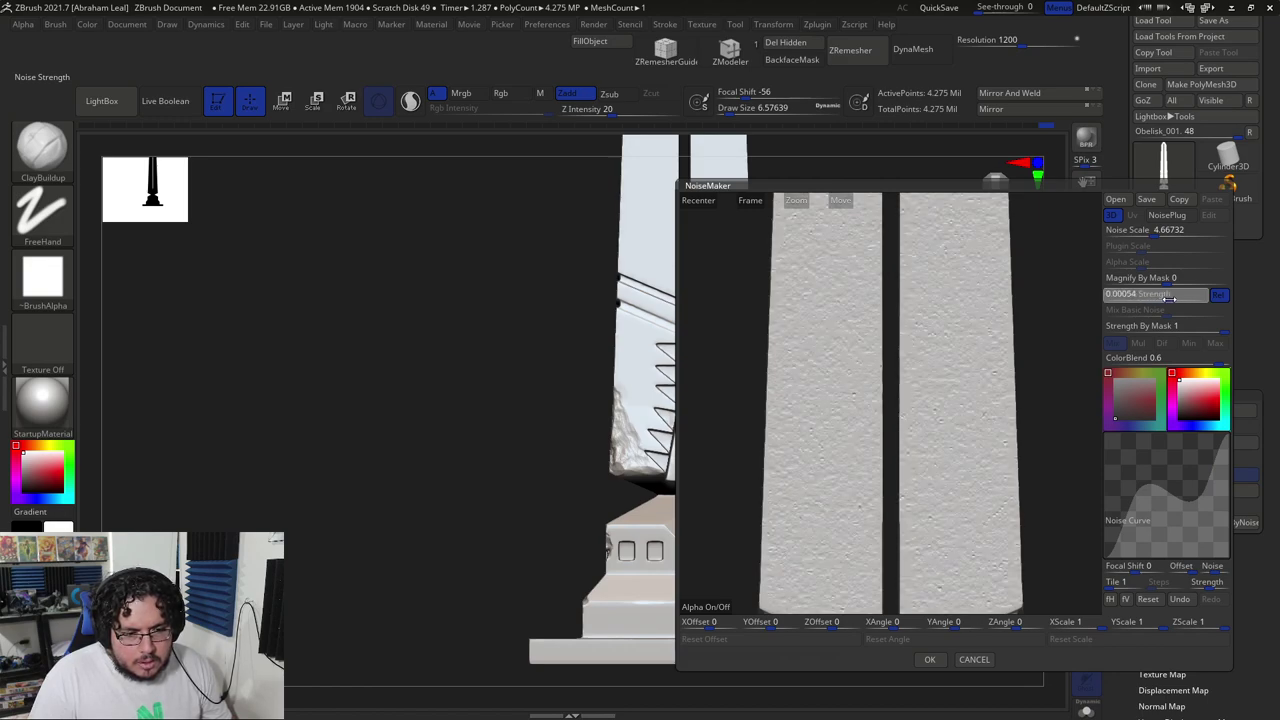
{"action": "left_click_drag", "start_coordinate": [1167, 299], "coordinate": [1172, 297]}
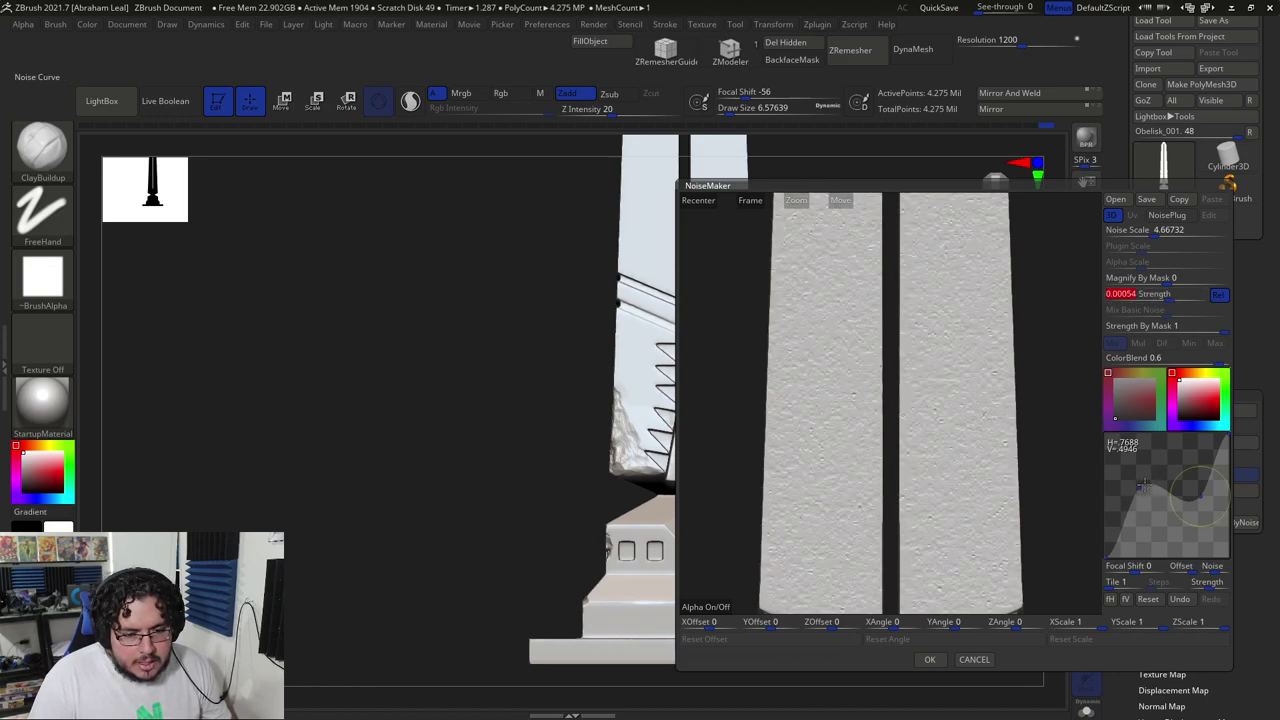
{"action": "mouse_move", "coordinate": [1143, 487]}
{"action": "left_mouse_down"}
{"action": "mouse_move", "coordinate": [1137, 452]}
{"action": "mouse_move", "coordinate": [1133, 465]}
{"action": "left_mouse_up"}
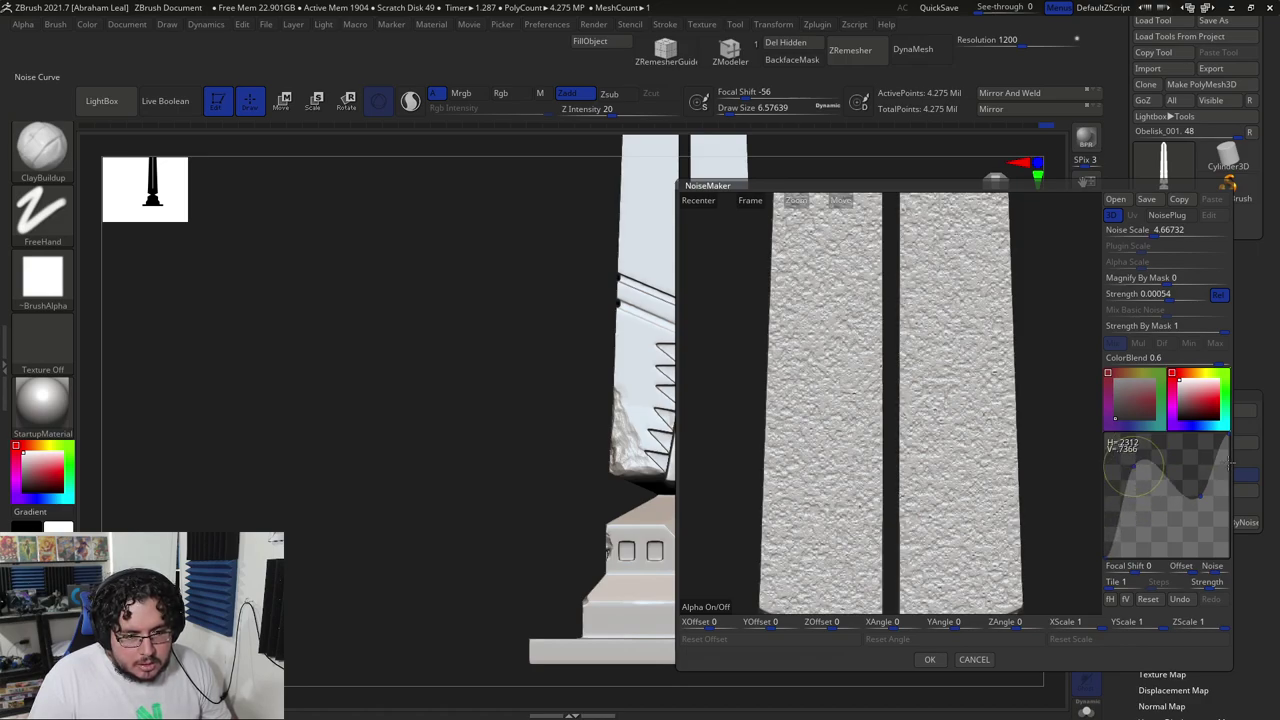
{"action": "left_click_drag", "start_coordinate": [1230, 436], "coordinate": [1200, 540]}
- Test the noise strength at 0.00001, and set it to 0.0001
{"action": "left_click", "coordinate": [1152, 295]}
{"action": "type", "text": "0.00001"}
{"action": "key", "text": "Return"}
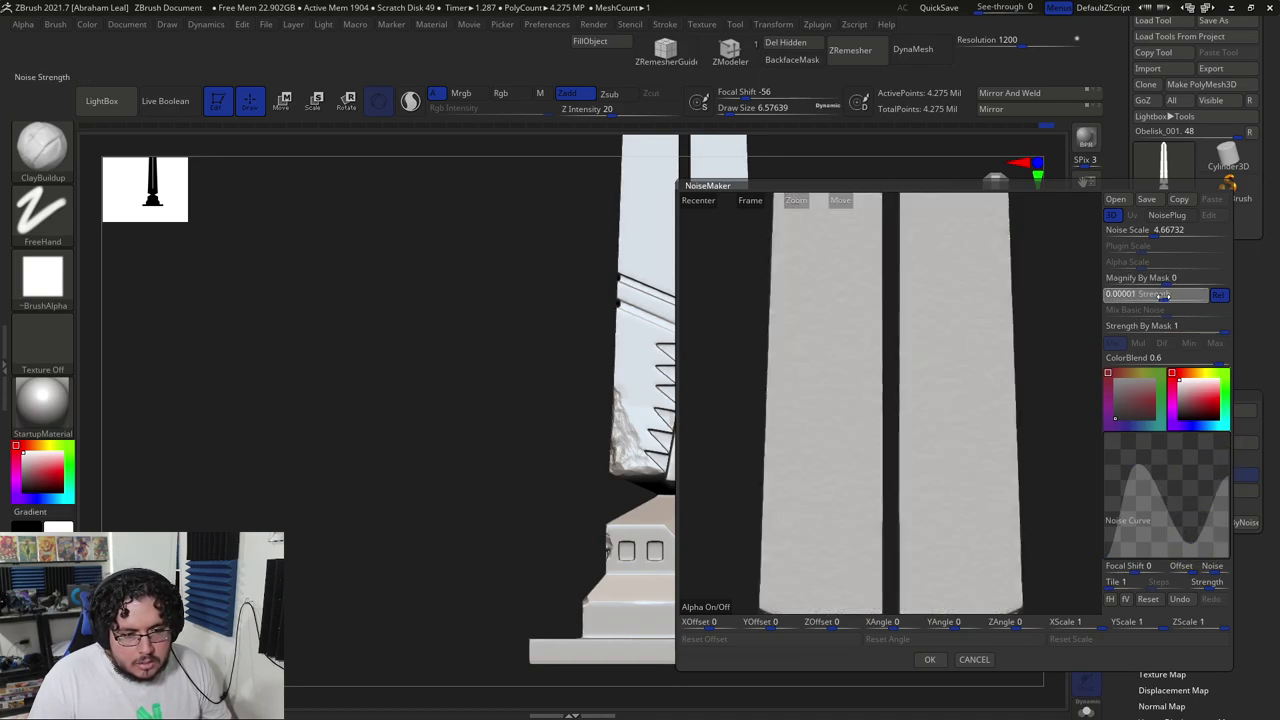
{"action": "left_click", "coordinate": [1166, 296]}
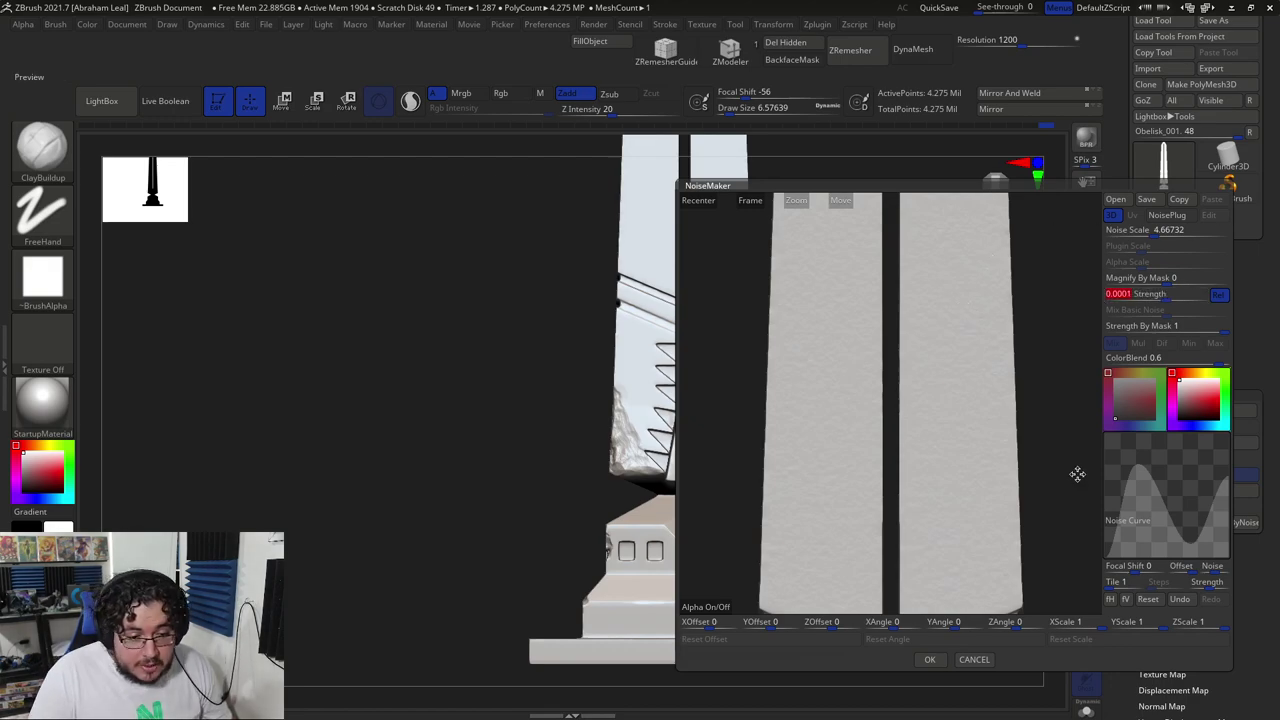
- Reshape the noise curve into a broad central peak with a narrow dip near its end, and accept the surface noise
{"action": "left_click_drag", "start_coordinate": [1138, 465], "coordinate": [1204, 548]}
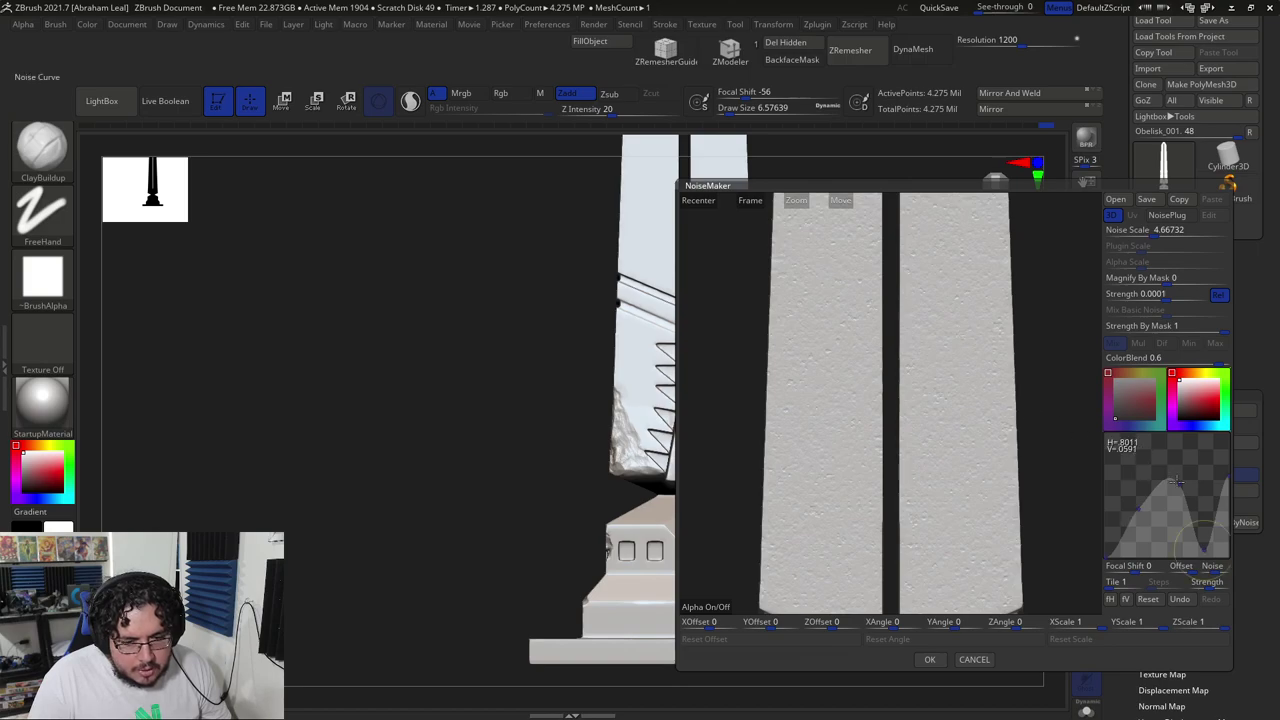
{"action": "left_click_drag", "start_coordinate": [1140, 514], "coordinate": [1128, 489]}
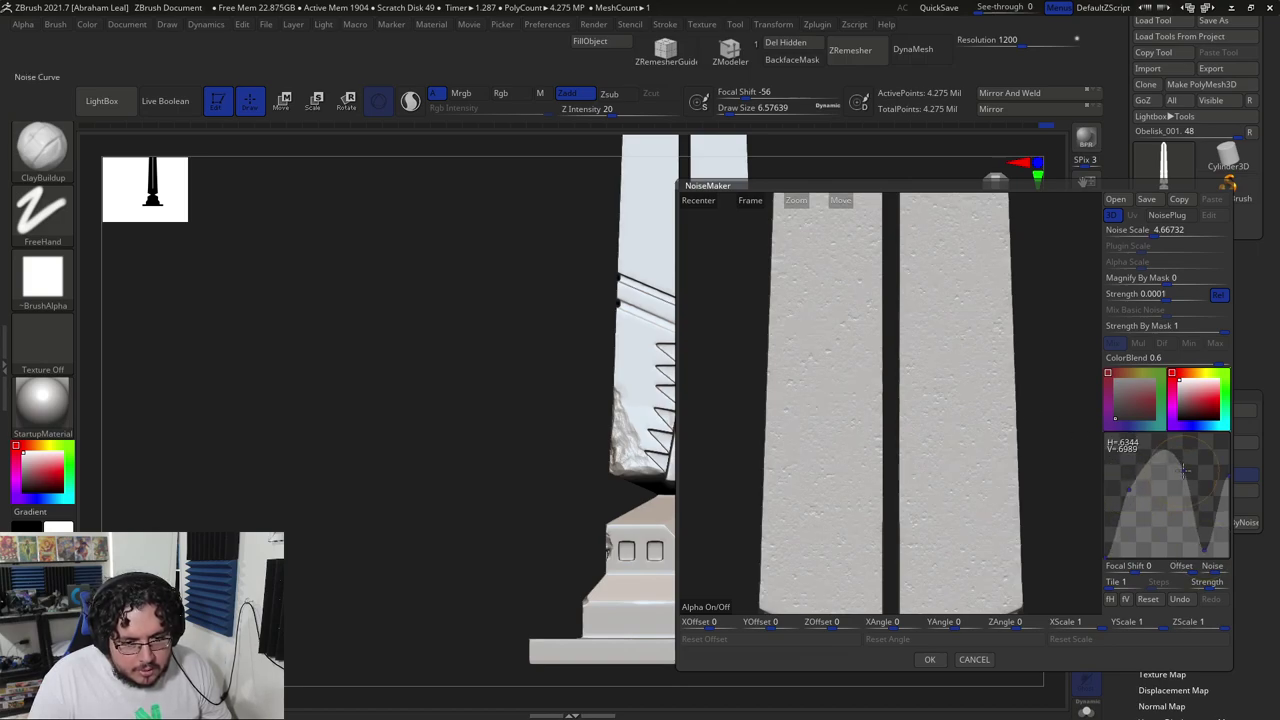
{"action": "left_click", "coordinate": [932, 660]}
{"action": "left_click_drag", "start_coordinate": [922, 470], "coordinate": [930, 600], "text": "alt"}
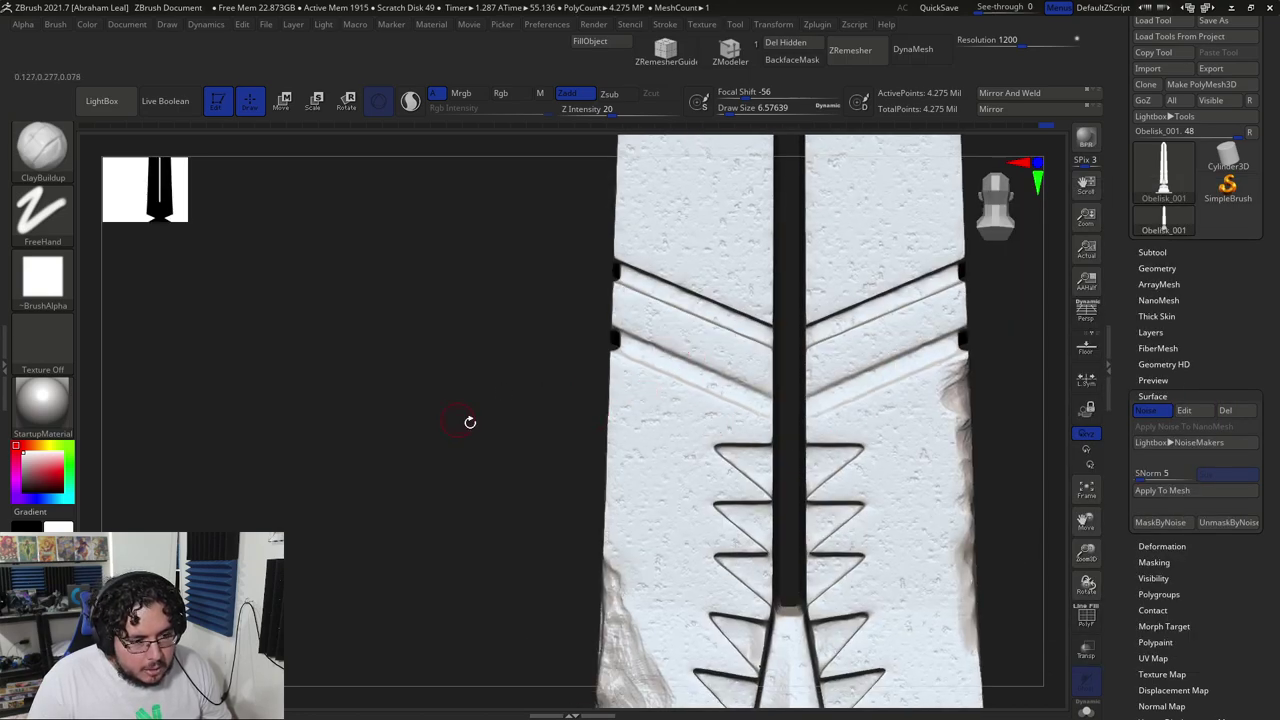
- Reopen the obelisk's surface noise, reduce its noise scale to about 2.1, and accept it
{"action": "left_click_drag", "start_coordinate": [469, 420], "coordinate": [846, 337]}
{"action": "left_click", "coordinate": [1186, 411]}
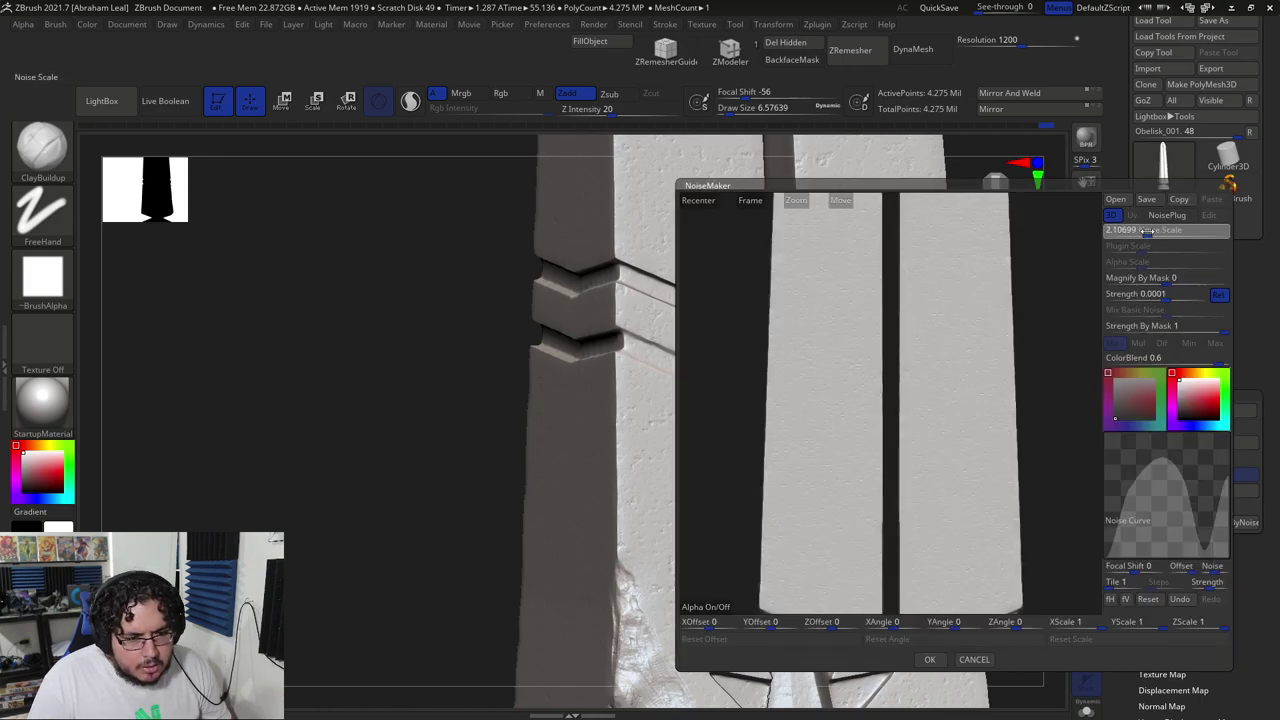
{"action": "left_click", "coordinate": [929, 659]}
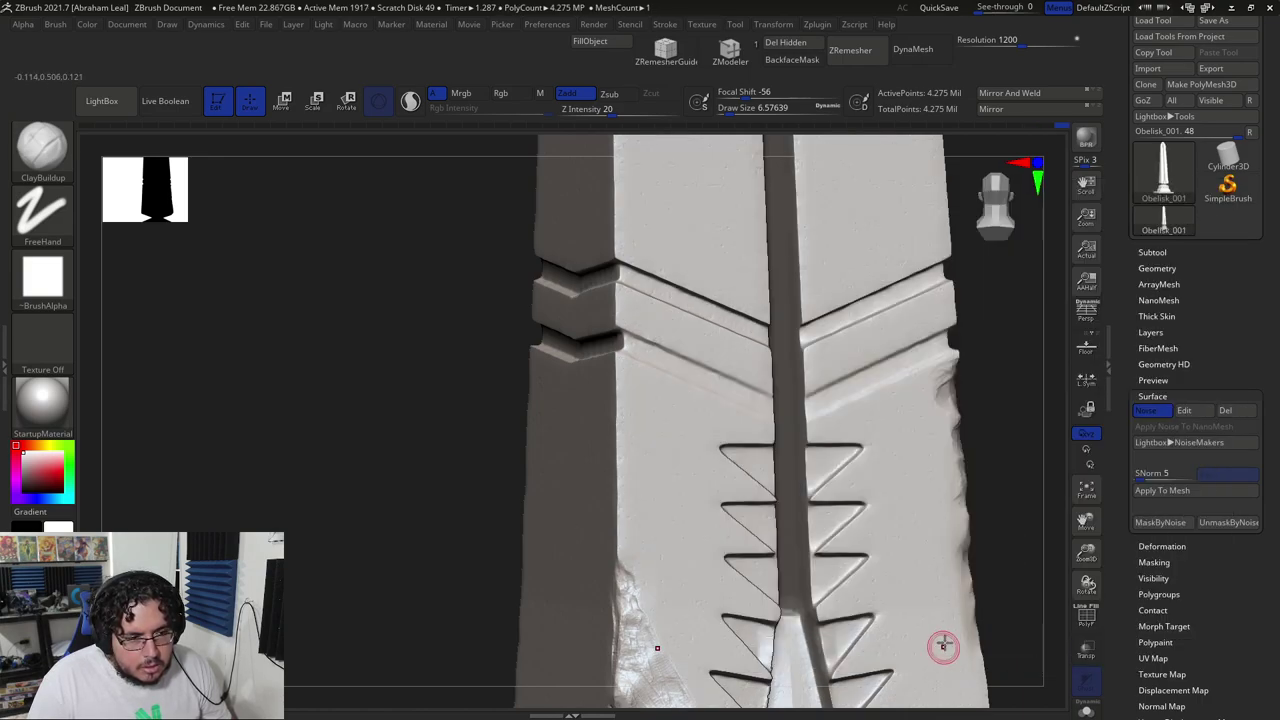
- Apply the surface noise permanently to the obelisk's mesh and inspect the shaft's surface up close
{"action": "left_click_drag", "start_coordinate": [1028, 337], "coordinate": [900, 274]}
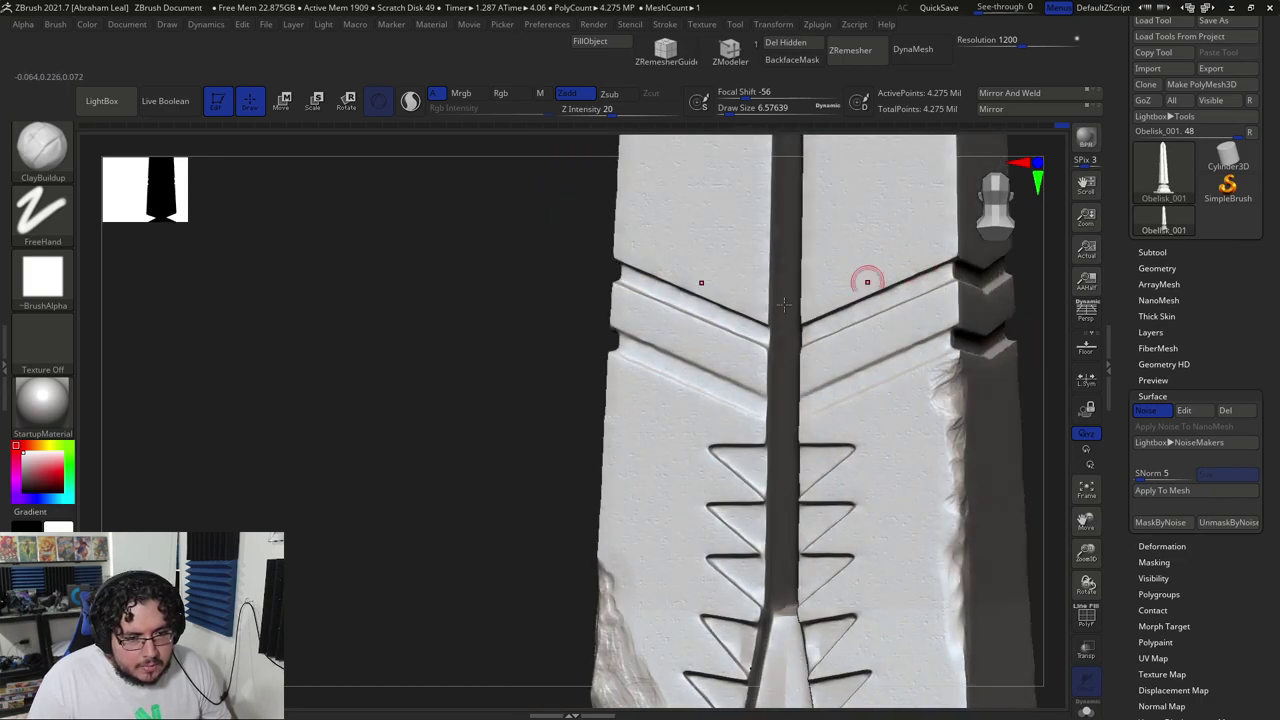
{"action": "left_click", "coordinate": [1162, 491]}
{"action": "left_click_drag", "start_coordinate": [627, 361], "coordinate": [486, 357]}
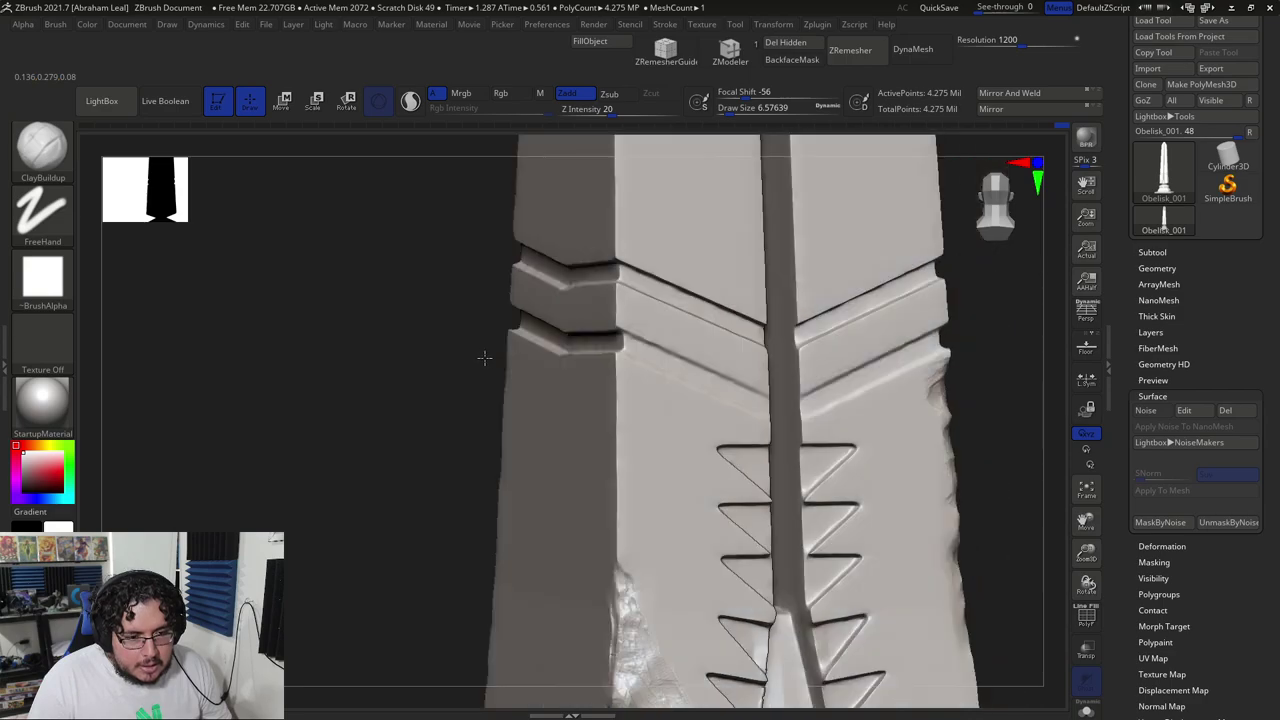
{"action": "left_click_drag", "start_coordinate": [955, 474], "coordinate": [896, 370]}
{"action": "left_click_drag", "start_coordinate": [846, 337], "coordinate": [821, 560]}
{"action": "mouse_move", "coordinate": [931, 353]}
{"action": "left_mouse_down", "text": "alt"}
{"action": "mouse_move", "coordinate": [897, 363]}
{"action": "mouse_move", "coordinate": [915, 367]}
{"action": "left_mouse_up", "text": "alt"}
{"action": "left_click", "coordinate": [915, 367]}
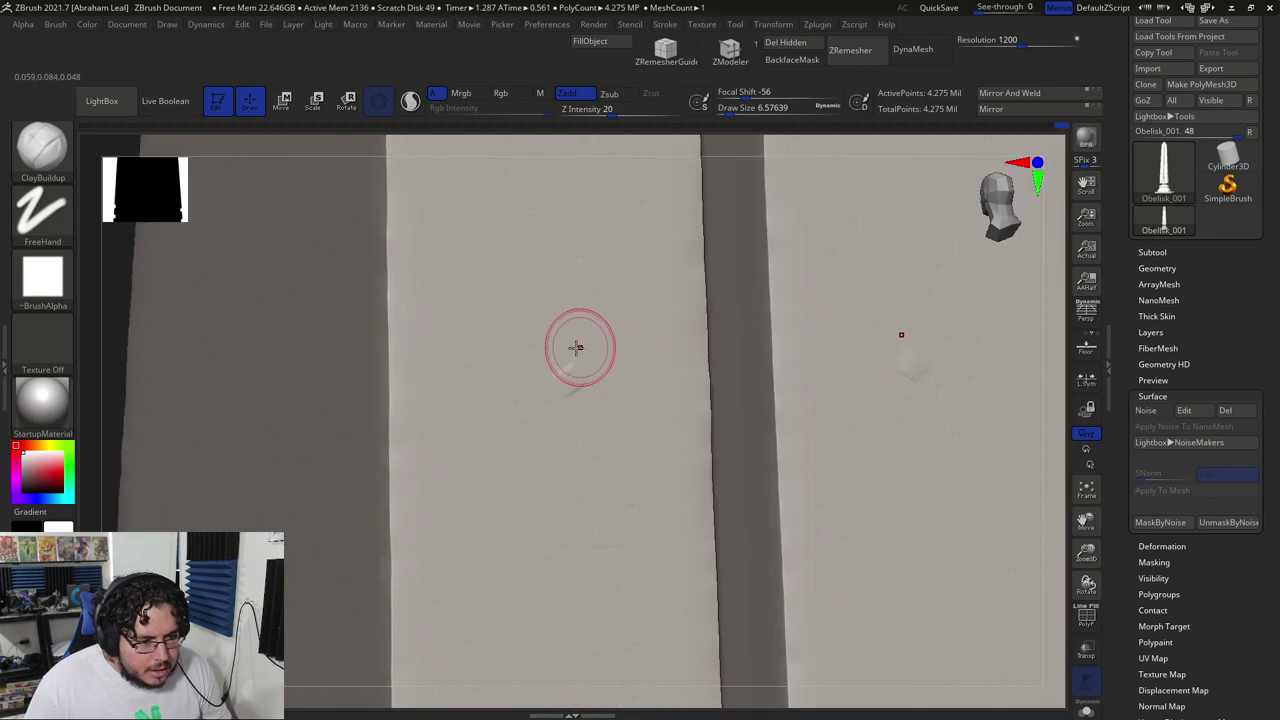
{"action": "key", "text": "f"}
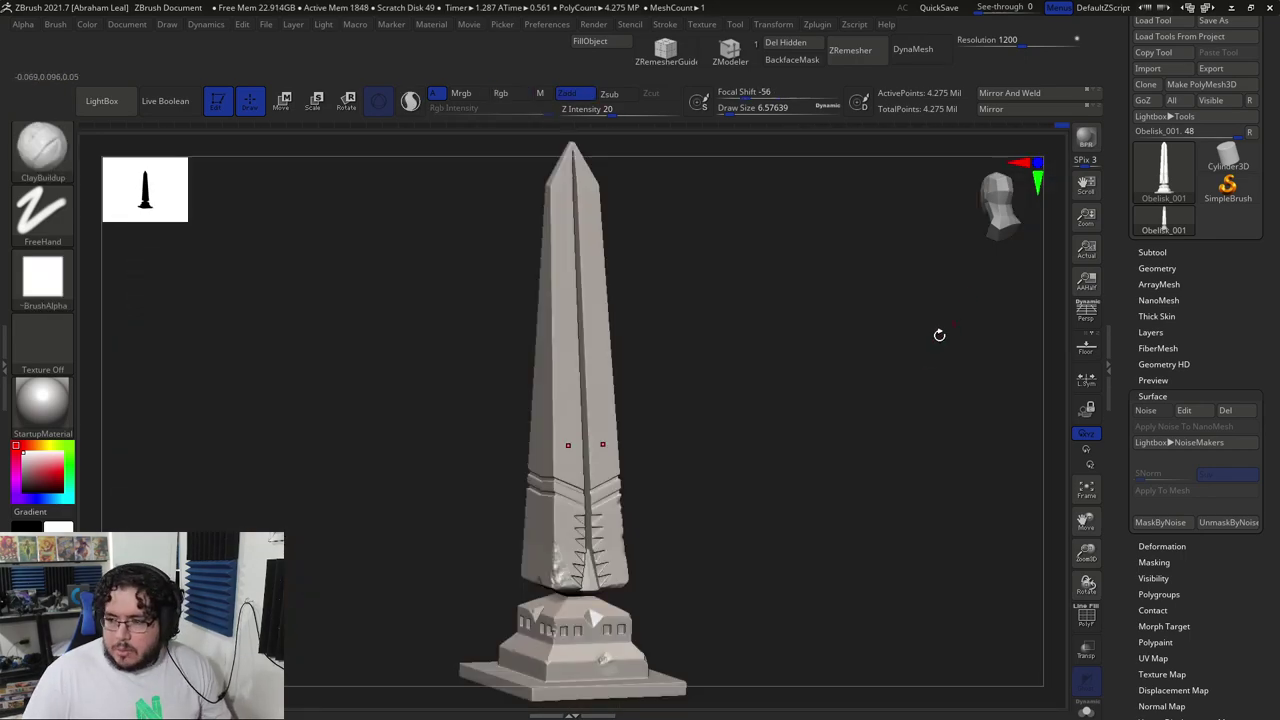
- Chip the central groove's edge above the shaft's band with ClayBuildup at draw size about 6.6
{"action": "left_click_drag", "start_coordinate": [817, 340], "coordinate": [669, 386], "text": "alt"}
{"action": "key", "text": "b"}
{"action": "key", "text": "c"}
{"action": "key", "text": "b"}
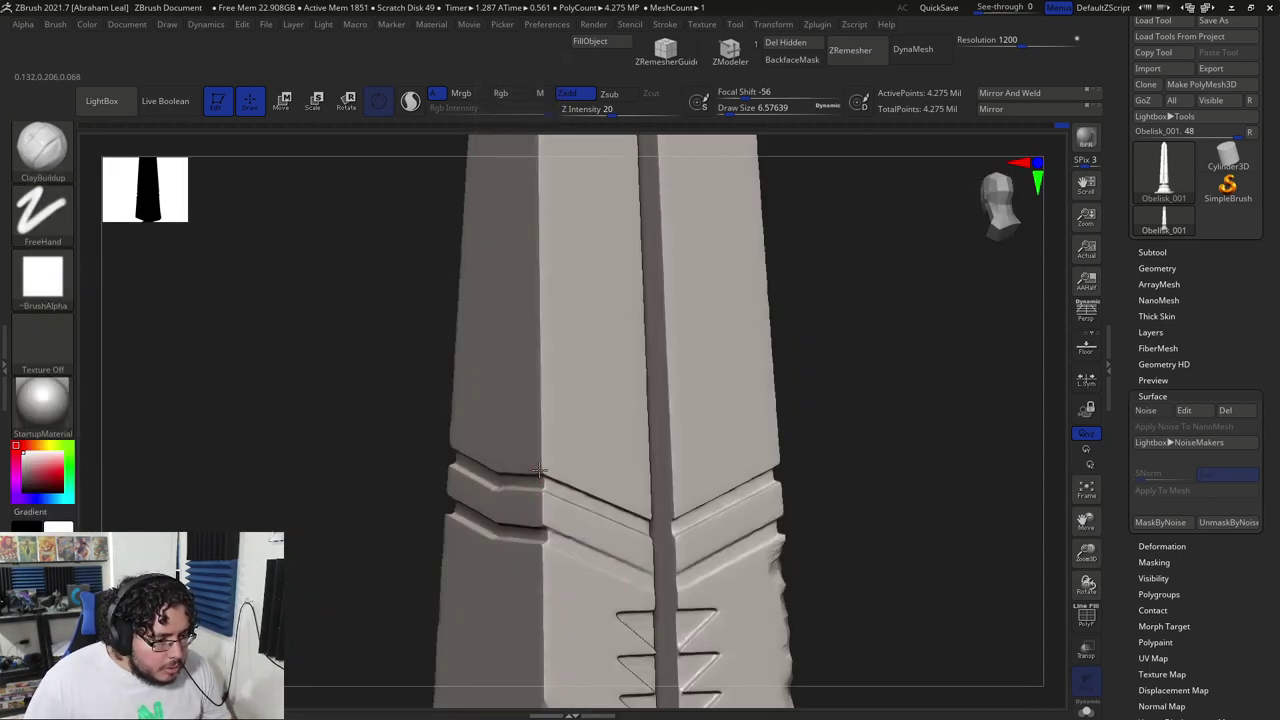
{"action": "left_click_drag", "start_coordinate": [917, 367], "coordinate": [829, 437], "text": "alt"}
{"action": "left_click_drag", "start_coordinate": [829, 437], "coordinate": [528, 396]}
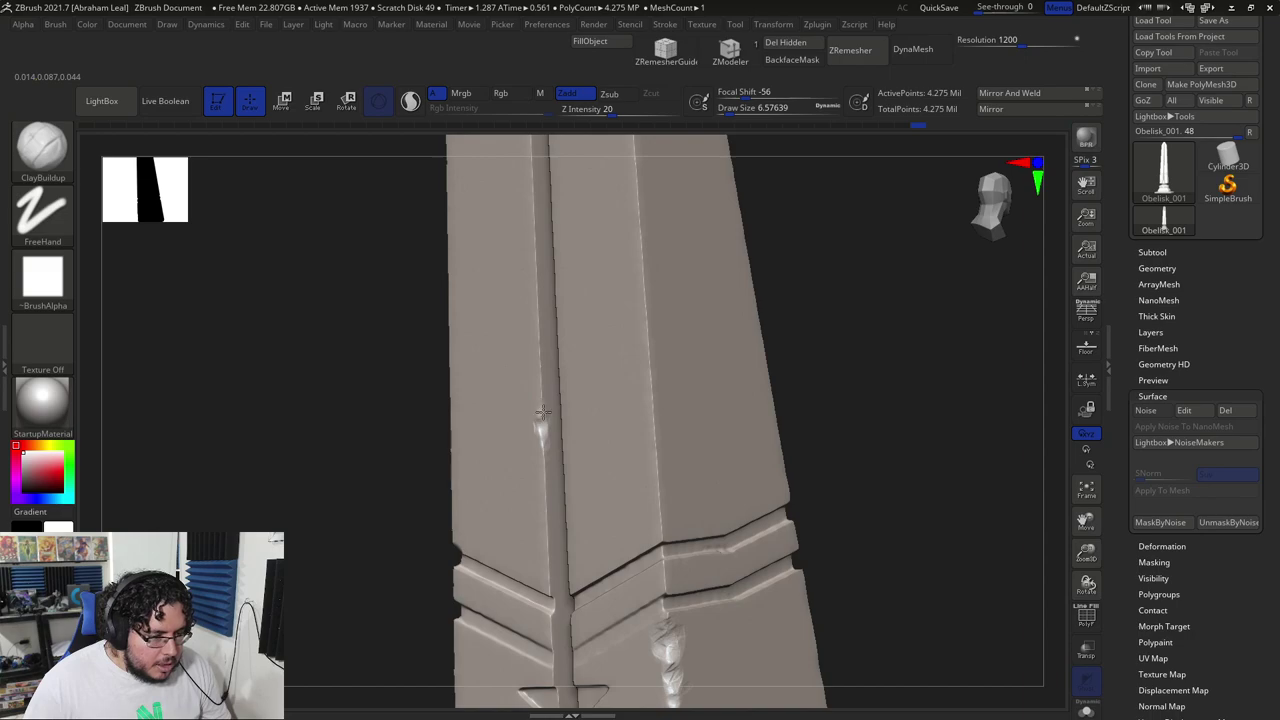
{"action": "mouse_move", "coordinate": [883, 326]}
{"action": "left_mouse_down", "text": "shift"}
{"action": "mouse_move", "coordinate": [794, 357]}
{"action": "mouse_move", "coordinate": [754, 309]}
{"action": "mouse_move", "coordinate": [742, 235]}
{"action": "left_mouse_up", "text": "shift"}
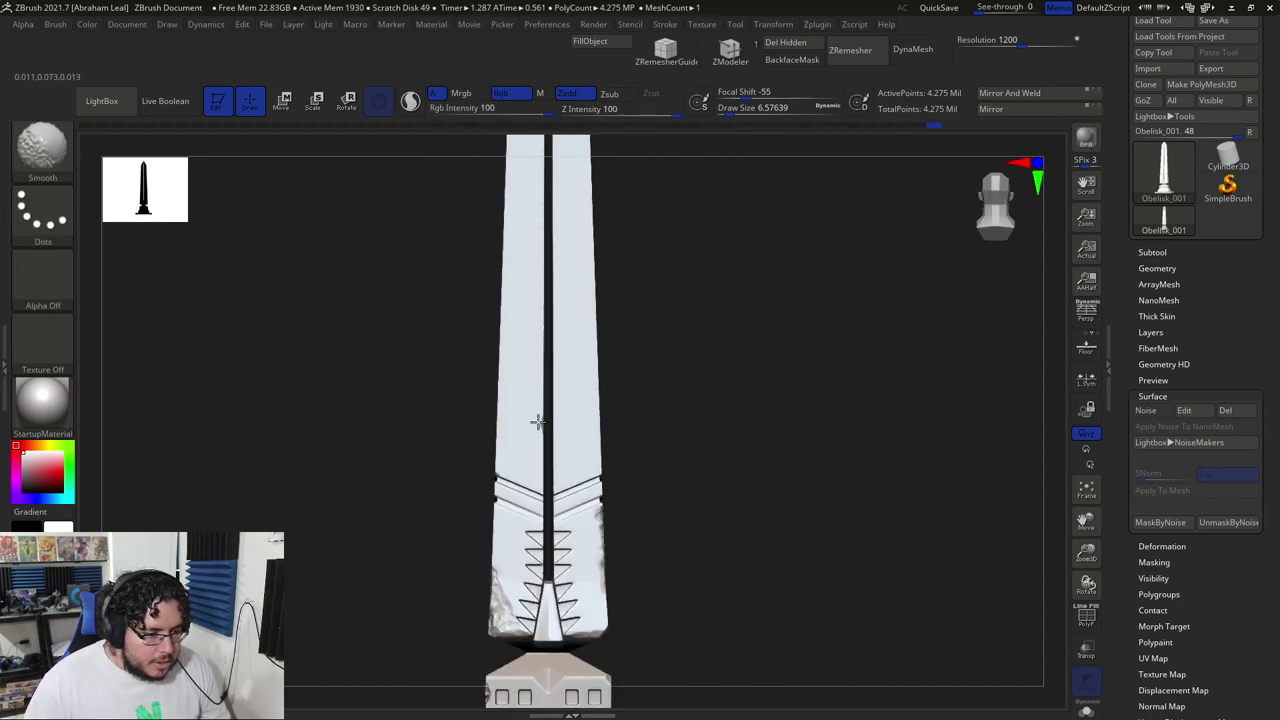
- Wear notches into the shaft's upper corner edge with TrimDynamic at draw size about 12.9
{"action": "left_click_drag", "start_coordinate": [683, 360], "coordinate": [671, 492], "text": "alt"}
{"action": "left_click_drag", "start_coordinate": [715, 478], "coordinate": [650, 465]}
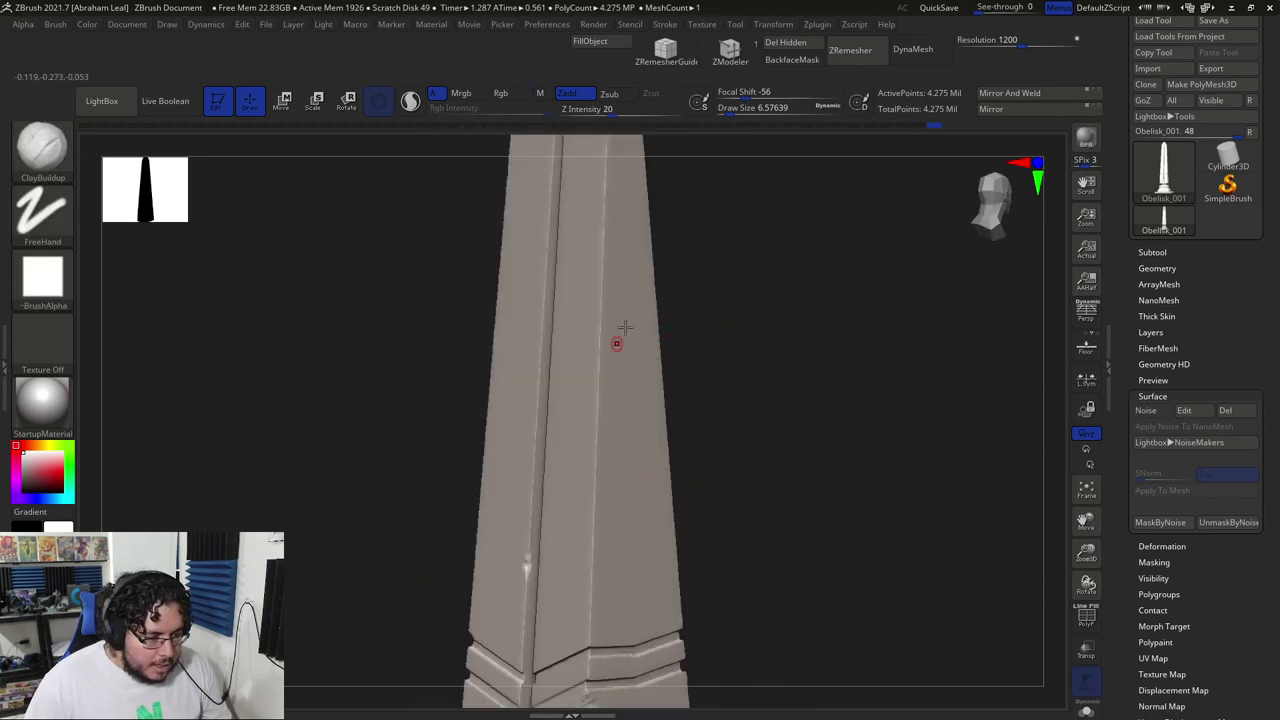
{"action": "key", "text": "b"}
{"action": "key", "text": "t"}
{"action": "key", "text": "d"}
{"action": "key", "text": "space"}
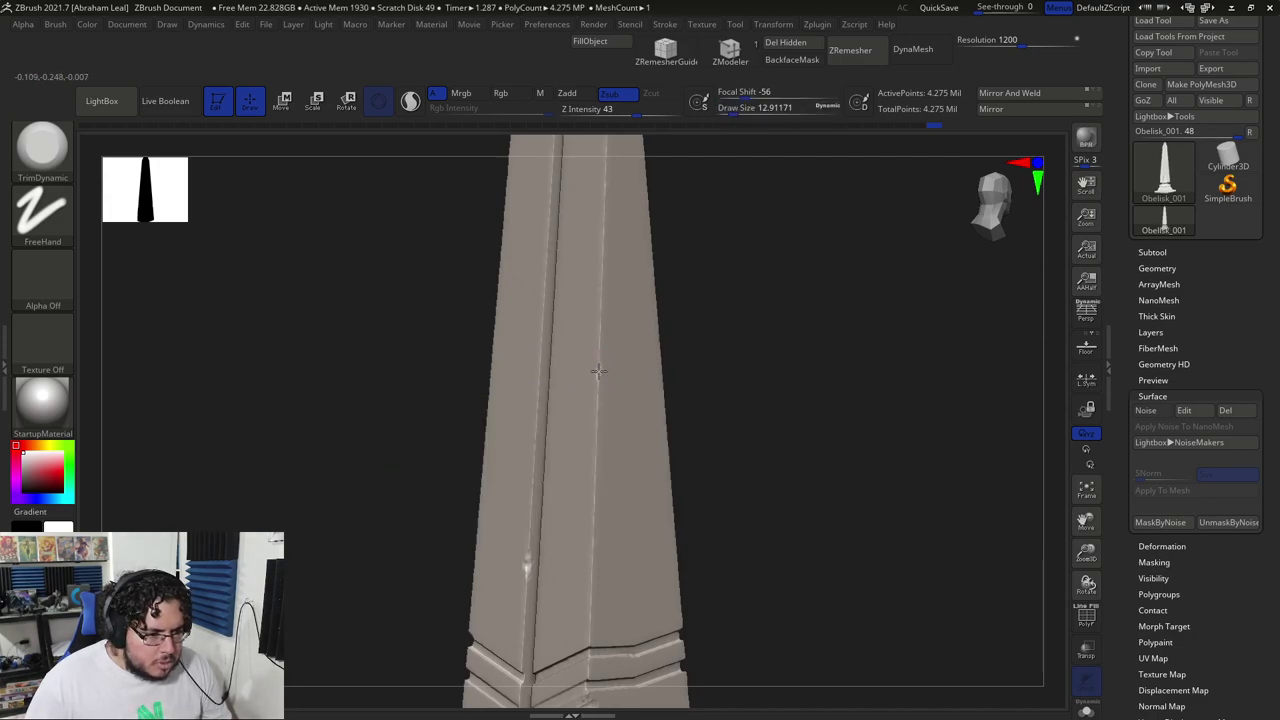
{"action": "right_click_drag", "start_coordinate": [754, 300], "coordinate": [557, 346]}
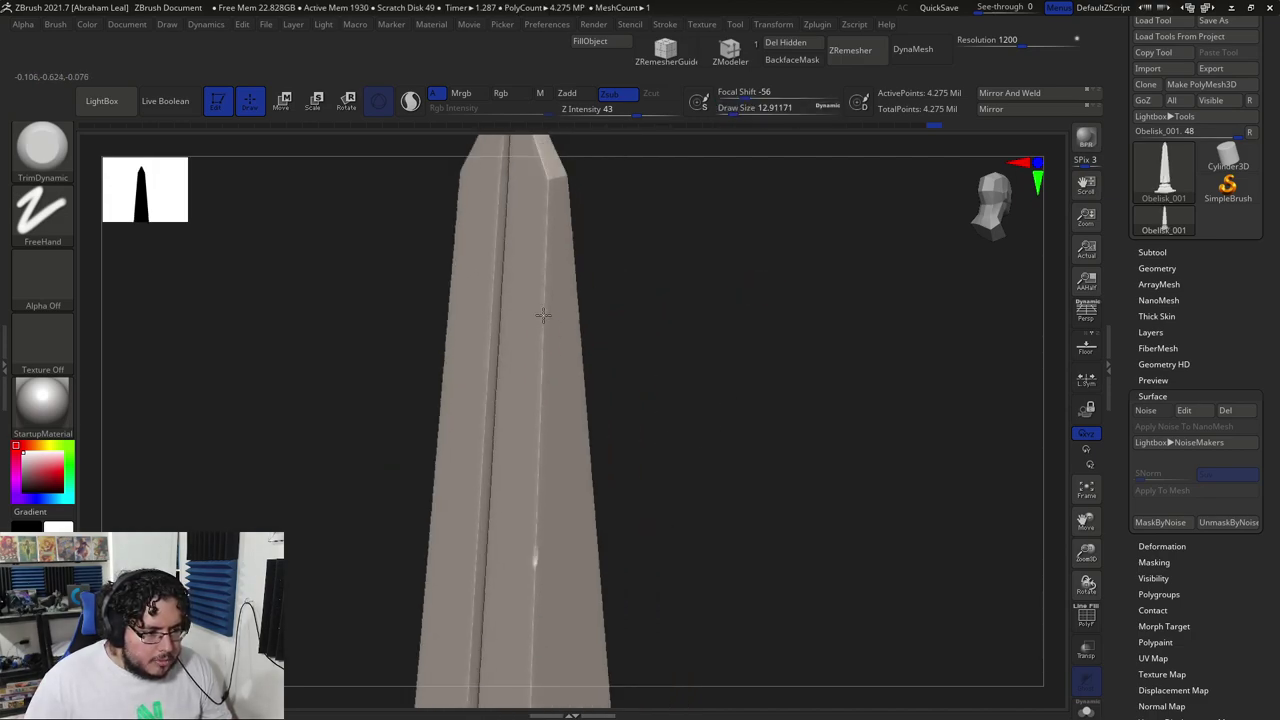
{"action": "right_click_drag", "start_coordinate": [557, 302], "coordinate": [585, 310], "text": "shift"}
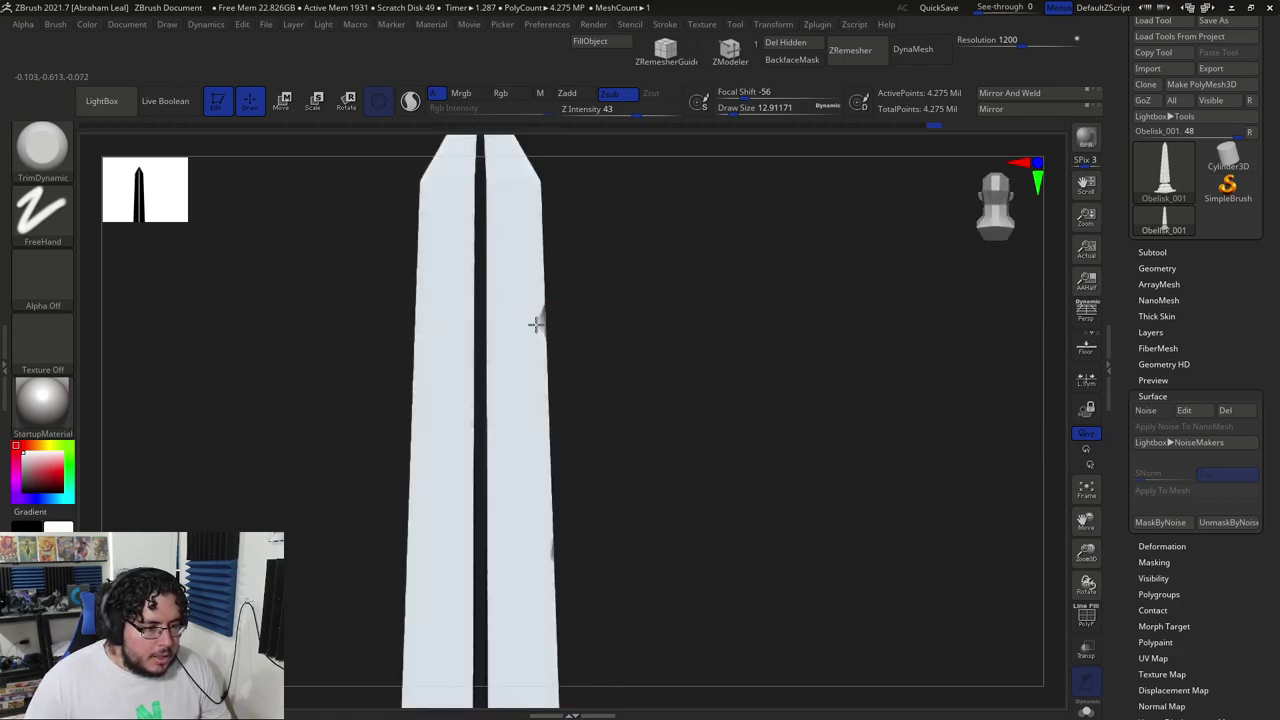
- Trim small chips into the shaft's opposite corner edge, from the upper shaft down to just above the band
{"action": "right_click_drag", "start_coordinate": [653, 360], "coordinate": [683, 277], "text": "alt"}
{"action": "right_click_drag", "start_coordinate": [664, 336], "coordinate": [543, 304]}
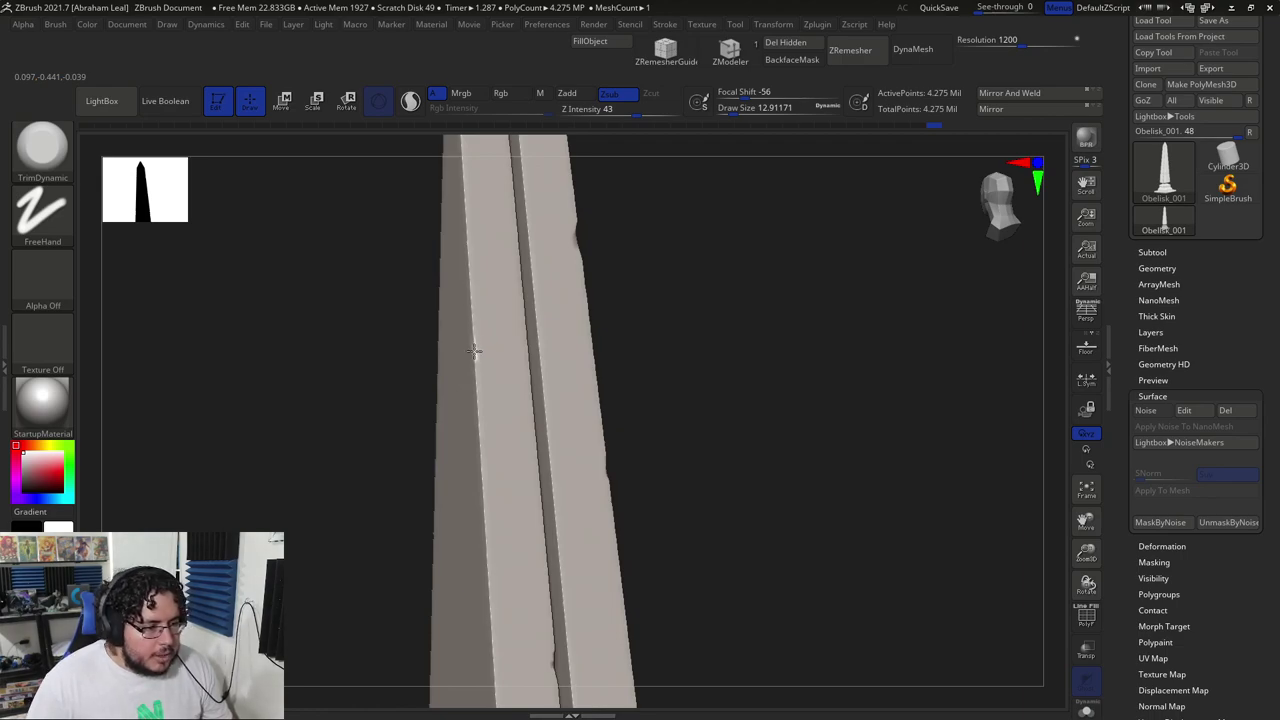
{"action": "right_click_drag", "start_coordinate": [472, 360], "coordinate": [557, 277], "text": "shift"}
{"action": "right_click_drag", "start_coordinate": [412, 283], "coordinate": [418, 337], "text": "ctrl"}
{"action": "right_click_drag", "start_coordinate": [491, 362], "coordinate": [520, 368]}
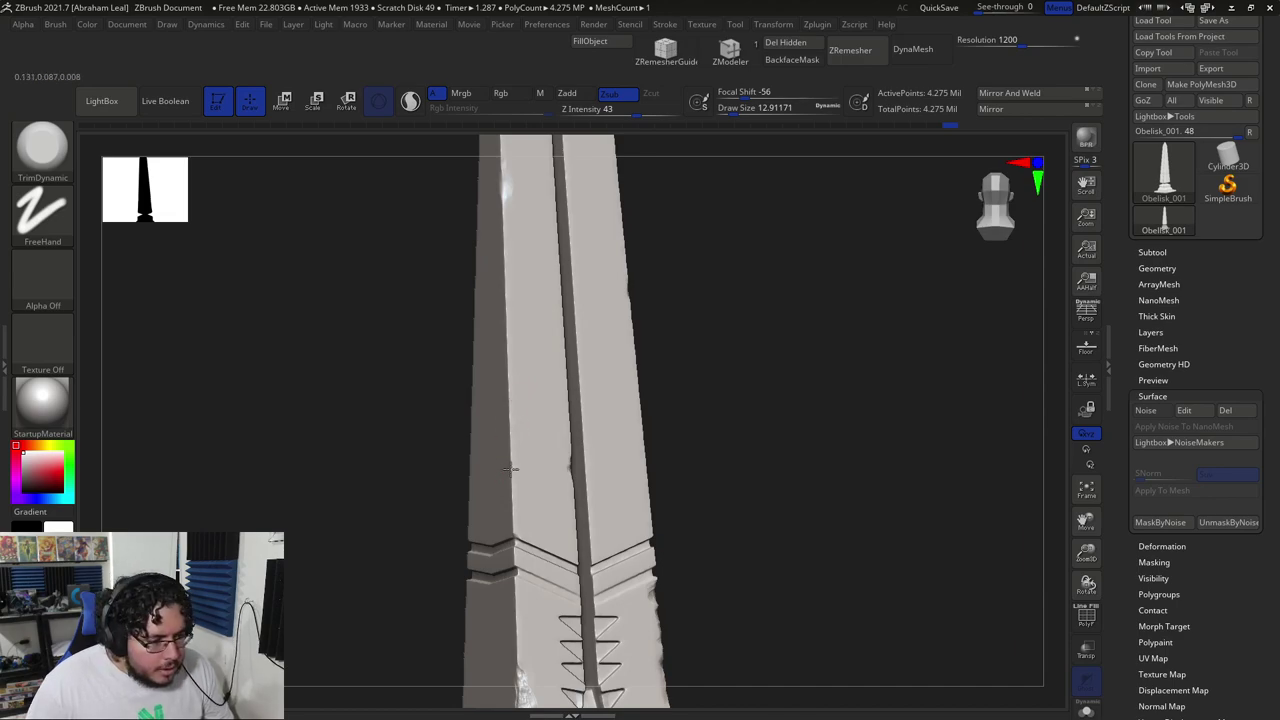
{"action": "left_click_drag", "start_coordinate": [511, 473], "coordinate": [513, 465]}
- Wear down the band's corners on the obelisk's opposite face with TrimDynamic at draw size about 12.9
{"action": "mouse_move", "coordinate": [700, 300]}
{"action": "right_mouse_down", "text": "ctrl"}
{"action": "mouse_move", "coordinate": [730, 374]}
{"action": "mouse_move", "coordinate": [742, 353]}
{"action": "right_mouse_up", "text": "ctrl"}
{"action": "right_click_drag", "start_coordinate": [742, 353], "coordinate": [706, 490], "text": "ctrl"}
{"action": "right_click_drag", "start_coordinate": [627, 403], "coordinate": [708, 322], "text": "alt"}
{"action": "right_click_drag", "start_coordinate": [700, 428], "coordinate": [334, 534]}
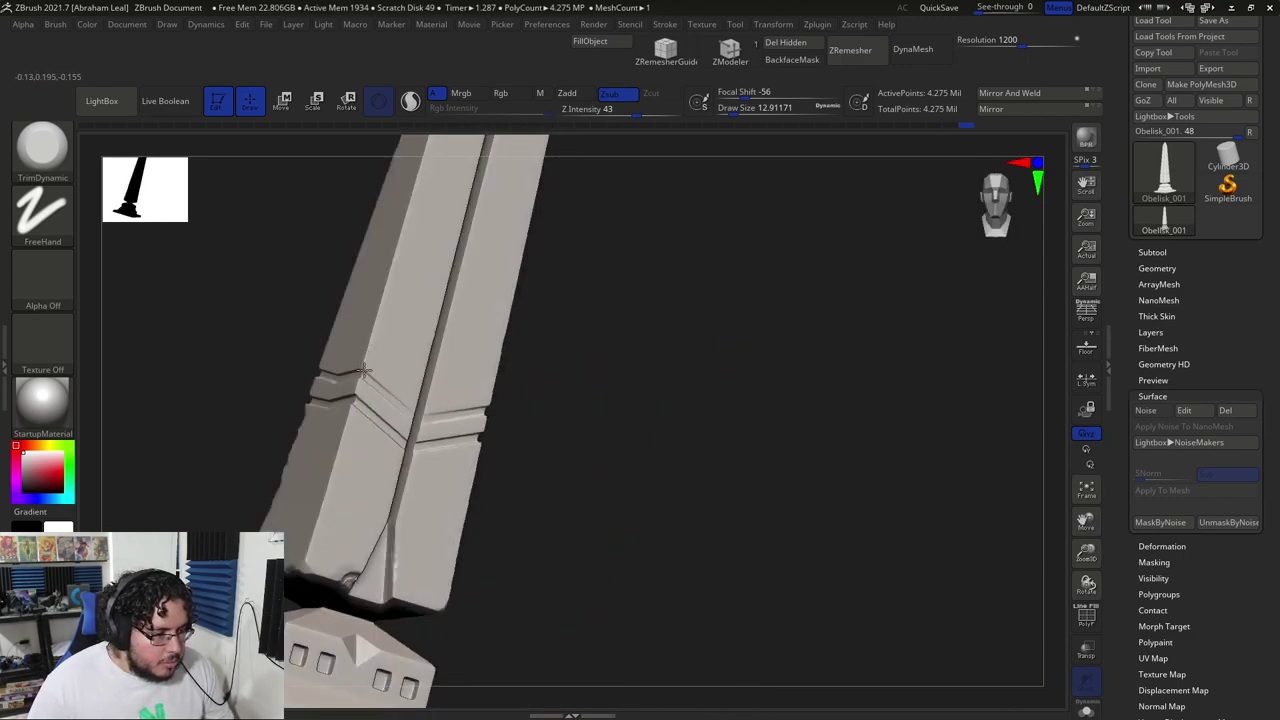
{"action": "right_click_drag", "start_coordinate": [625, 306], "coordinate": [484, 366]}
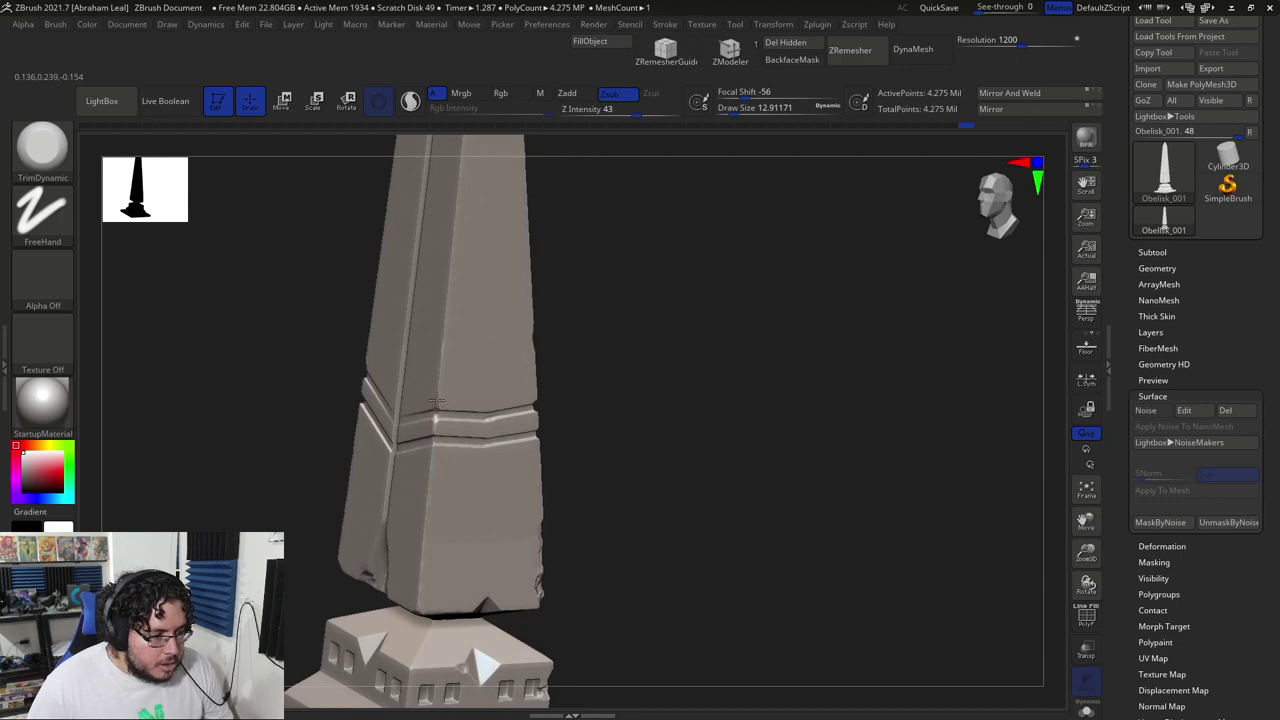
{"action": "mouse_move", "coordinate": [566, 353]}
{"action": "right_mouse_down"}
{"action": "mouse_move", "coordinate": [617, 306]}
{"action": "mouse_move", "coordinate": [415, 390]}
{"action": "mouse_move", "coordinate": [663, 349]}
{"action": "mouse_move", "coordinate": [456, 385]}
{"action": "right_mouse_up"}
- Try to soften a dent in the central groove's edge above the band with the Smooth brush
{"action": "key", "text": "shift"}
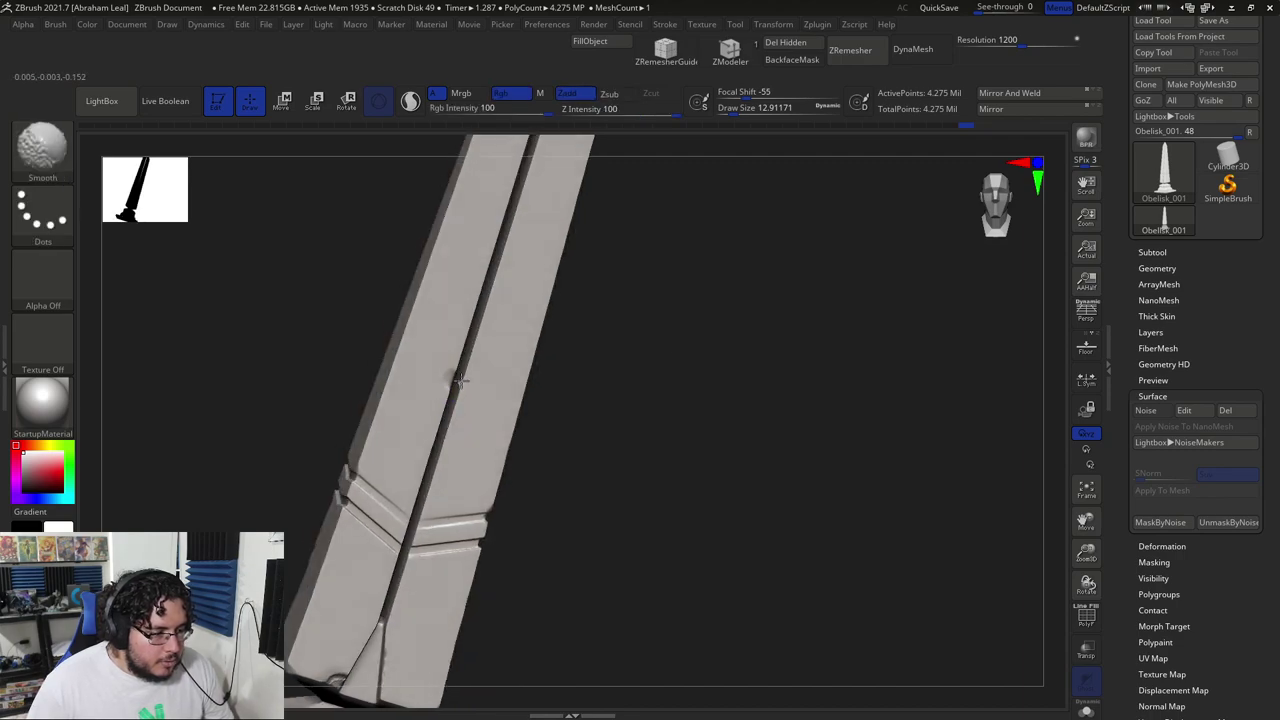
{"action": "left_click_drag", "start_coordinate": [463, 380], "coordinate": [474, 380], "text": "shift"}
{"action": "right_click_drag", "start_coordinate": [620, 426], "coordinate": [480, 412], "text": "ctrl"}
{"action": "left_click_drag", "start_coordinate": [469, 388], "coordinate": [463, 381], "text": "shift"}
{"action": "right_click_drag", "start_coordinate": [637, 389], "coordinate": [710, 390]}
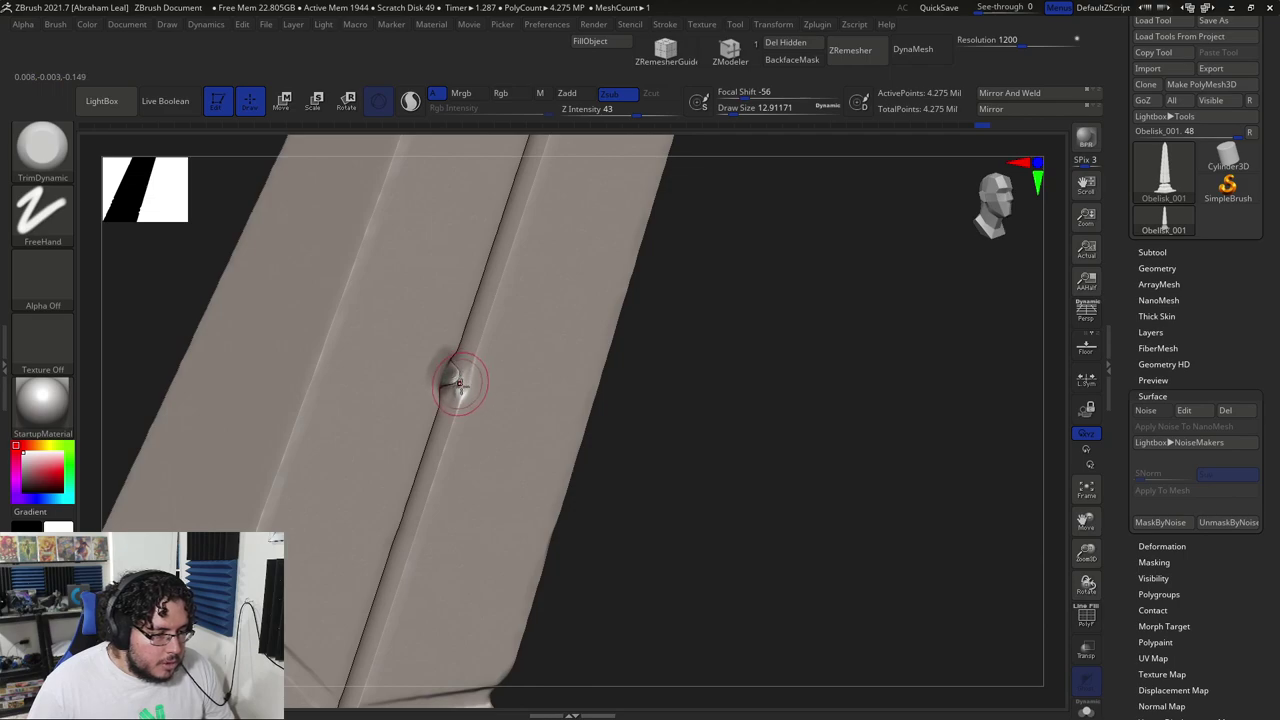
- Mask one side of the central groove beside the dent and try to smooth the unmasked side
{"action": "key", "text": "ctrl"}
{"action": "left_click_drag", "start_coordinate": [428, 383], "coordinate": [441, 382], "text": "ctrl"}
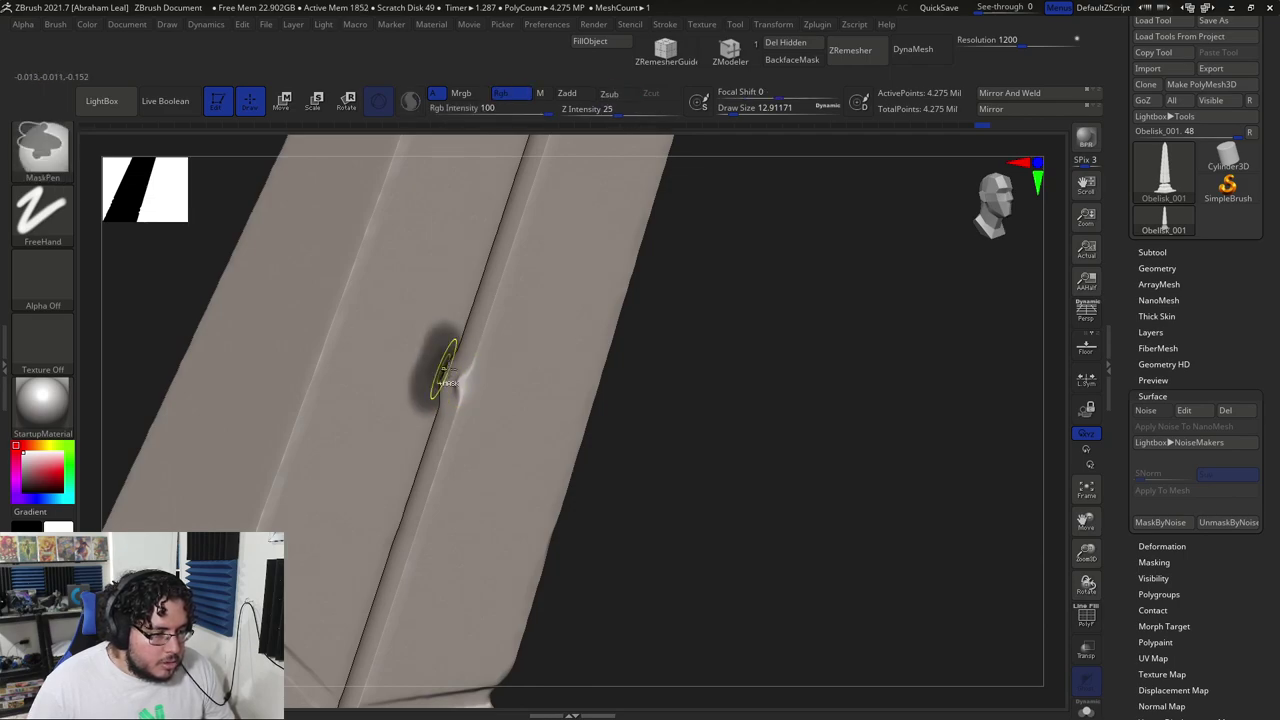
{"action": "left_click_drag", "start_coordinate": [614, 391], "coordinate": [723, 380], "text": "ctrl"}
{"action": "right_click_drag", "start_coordinate": [723, 380], "coordinate": [416, 380]}
{"action": "right_click_drag", "start_coordinate": [330, 362], "coordinate": [480, 363]}
{"action": "left_click_drag", "start_coordinate": [480, 363], "coordinate": [447, 395], "text": "ctrl"}
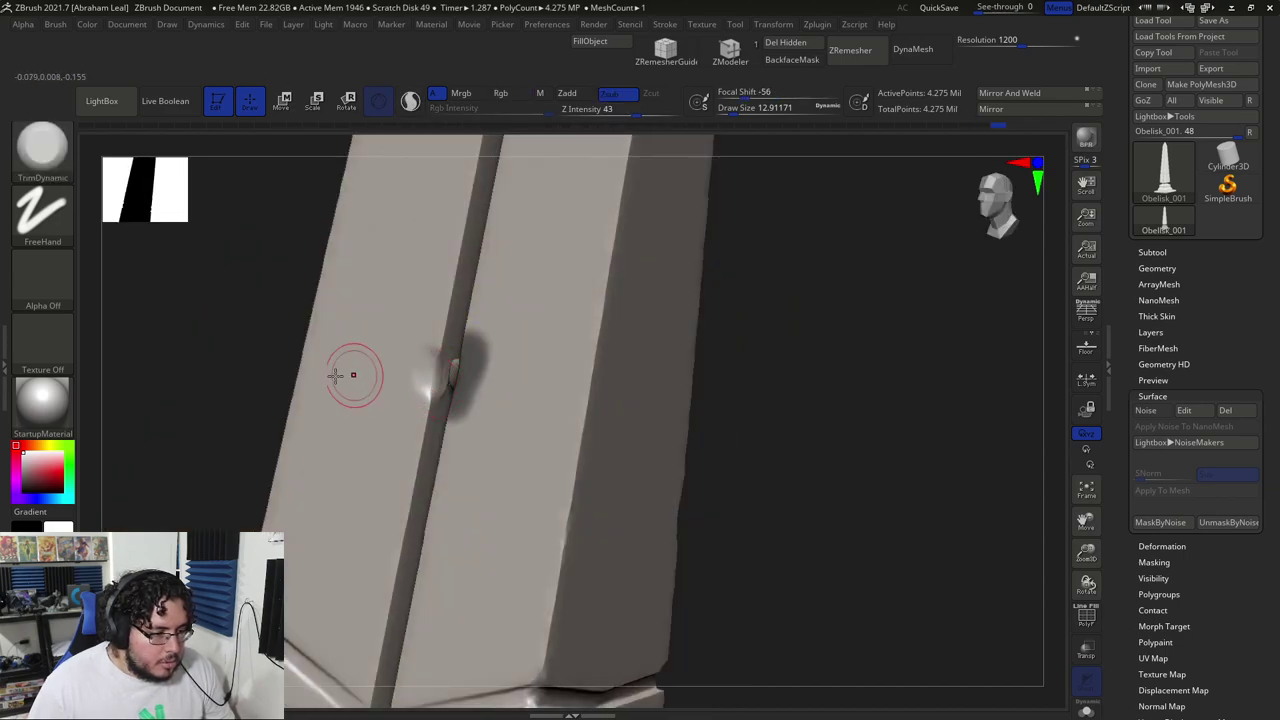
{"action": "key", "text": "shift"}
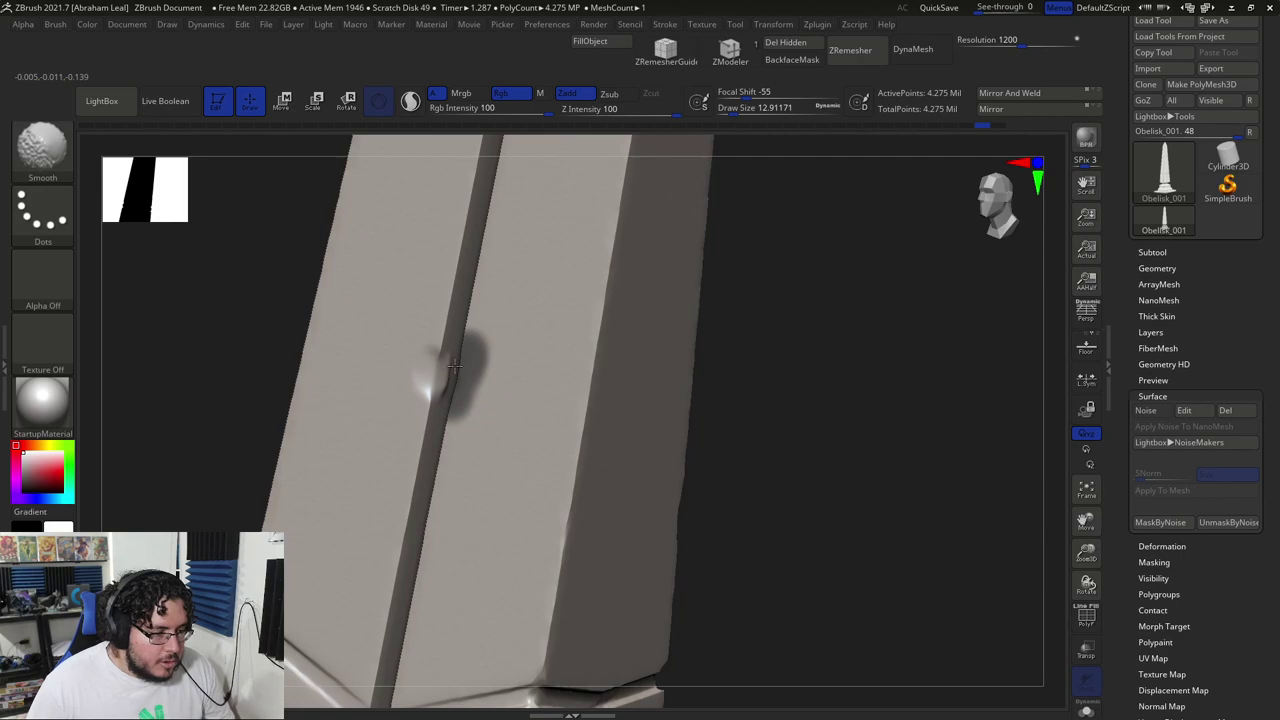
{"action": "right_click_drag", "start_coordinate": [317, 363], "coordinate": [784, 570]}
{"action": "right_click_drag", "start_coordinate": [683, 403], "coordinate": [575, 396]}
- Try to roughen the groove's dent with ClayBuildup, at draw size about 9.4 and then about 4.3
{"action": "key", "text": "b"}
{"action": "key", "text": "c"}
{"action": "key", "text": "b"}
{"action": "key", "text": "space"}
{"action": "key", "text": "space"}
{"action": "mouse_move", "coordinate": [429, 366]}
{"action": "left_mouse_down"}
{"action": "mouse_move", "coordinate": [418, 368]}
{"action": "mouse_move", "coordinate": [434, 394]}
{"action": "left_mouse_up"}
{"action": "key", "text": "space"}
{"action": "left_click_drag", "start_coordinate": [434, 393], "coordinate": [440, 392]}
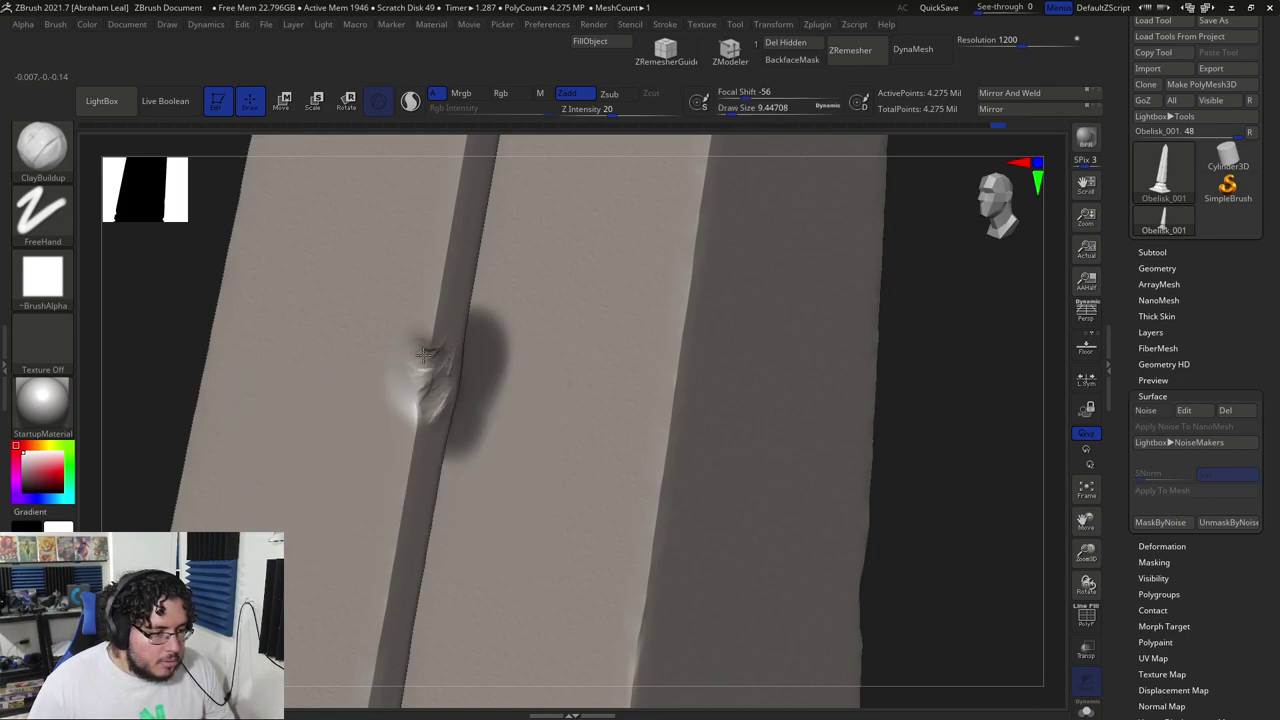
{"action": "key", "text": "bracketleft"}
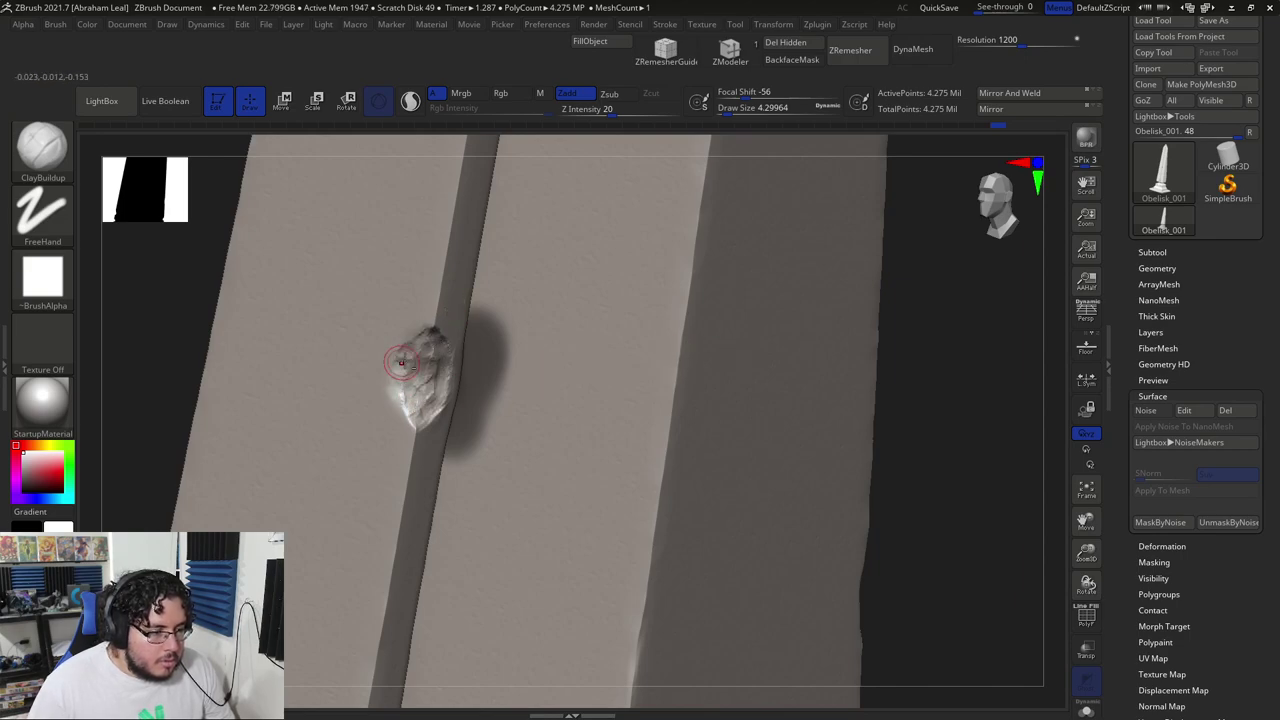
- Clear the mask, check the groove's damage from a distance, and undo back past the ClayBuildup strokes
{"action": "left_click_drag", "start_coordinate": [936, 336], "coordinate": [900, 400]}
{"action": "left_click_drag", "start_coordinate": [801, 356], "coordinate": [822, 297], "text": "ctrl"}
{"action": "left_click_drag", "start_coordinate": [660, 303], "coordinate": [598, 291], "text": "alt"}
{"action": "mouse_move", "coordinate": [598, 291]}
{"action": "left_mouse_down", "text": "alt"}
{"action": "mouse_move", "coordinate": [569, 489]}
{"action": "mouse_move", "coordinate": [560, 440]}
{"action": "left_mouse_up", "text": "alt"}
{"action": "left_click_drag", "start_coordinate": [291, 400], "coordinate": [370, 385]}
{"action": "key", "text": "ctrl+z"}
{"action": "key", "text": "ctrl+z"}
{"action": "key", "text": "ctrl+z"}
{"action": "key", "text": "ctrl+z"}
{"action": "key", "text": "ctrl+z"}
{"action": "key", "text": "ctrl+z"}
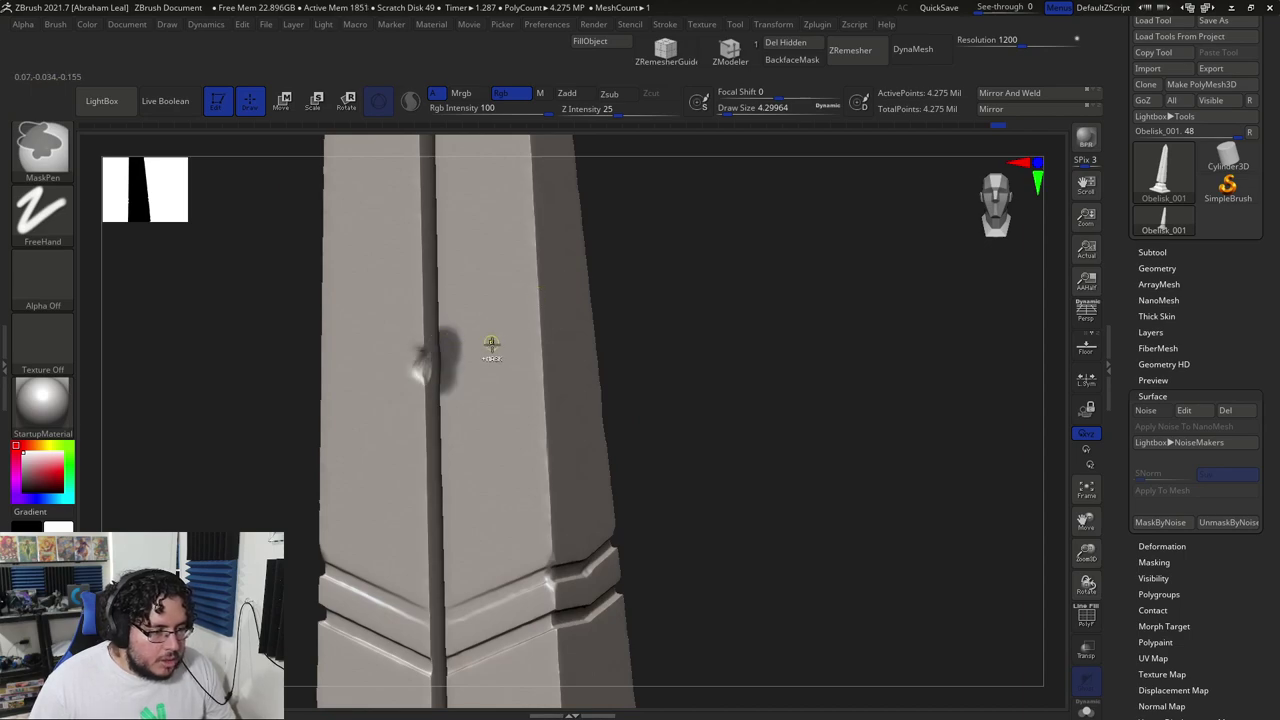
- Clear the restored mask beside the central groove and undo the remaining dent in the groove's edge
{"action": "mouse_move", "coordinate": [669, 300]}
{"action": "left_mouse_down", "text": "shift"}
{"action": "mouse_move", "coordinate": [677, 311]}
{"action": "mouse_move", "coordinate": [648, 310]}
{"action": "left_mouse_up", "text": "shift"}
{"action": "left_click_drag", "start_coordinate": [594, 309], "coordinate": [574, 319], "text": "ctrl"}
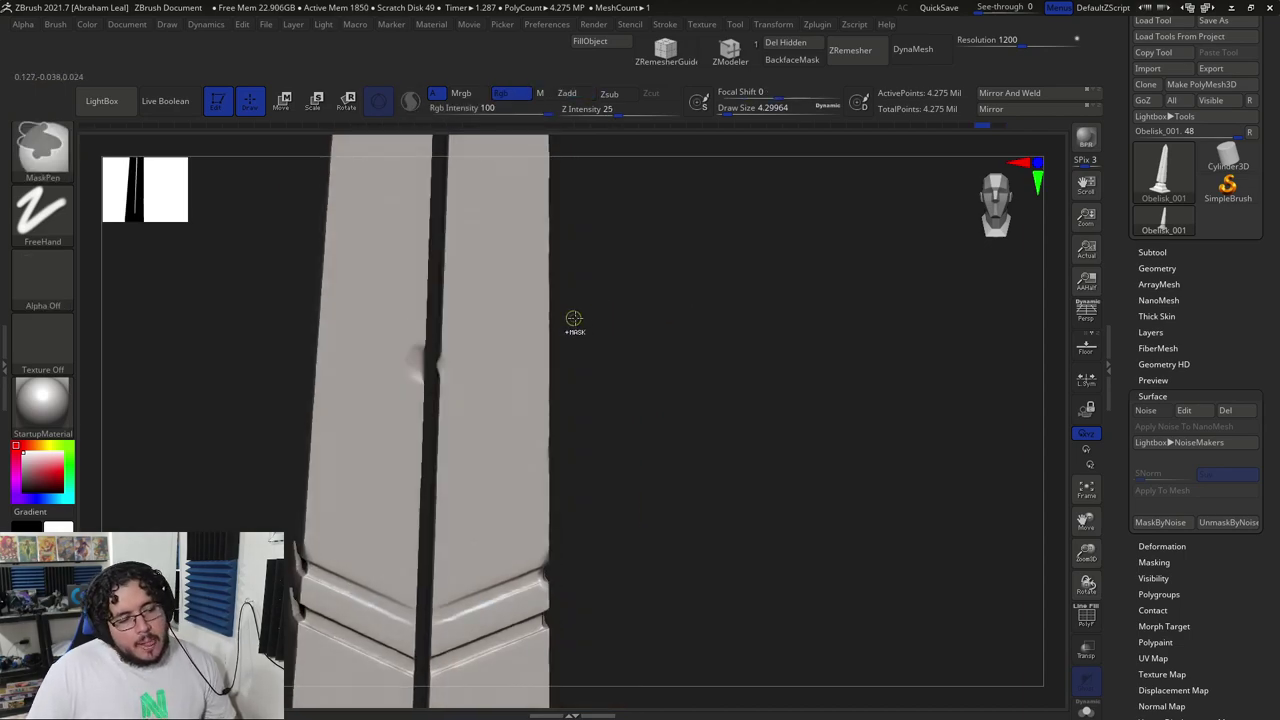
{"action": "key", "text": "ctrl+z"}
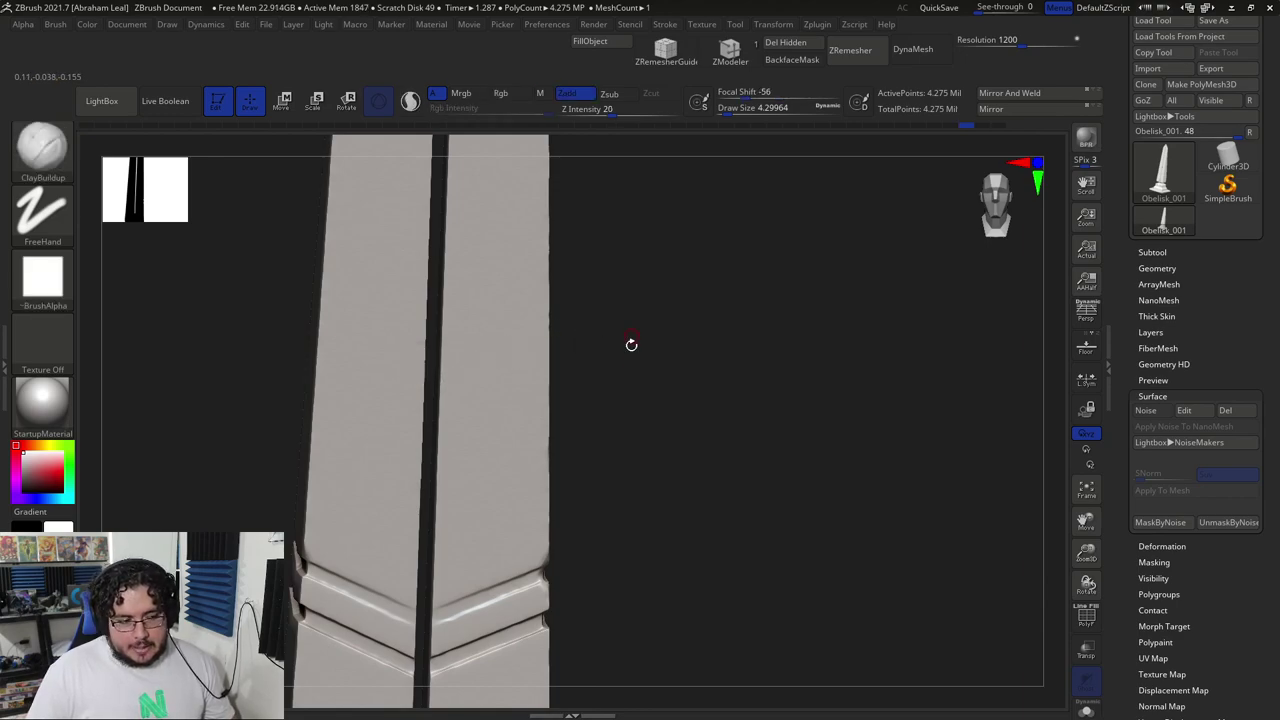
- Wear down the edges around the obelisk's pointed tip with TrimDynamic at draw size about 18.5
{"action": "mouse_move", "coordinate": [618, 370]}
{"action": "left_mouse_down"}
{"action": "mouse_move", "coordinate": [620, 357]}
{"action": "mouse_move", "coordinate": [640, 366]}
{"action": "mouse_move", "coordinate": [511, 386]}
{"action": "mouse_move", "coordinate": [594, 349]}
{"action": "mouse_move", "coordinate": [563, 449]}
{"action": "mouse_move", "coordinate": [374, 337]}
{"action": "left_mouse_up"}
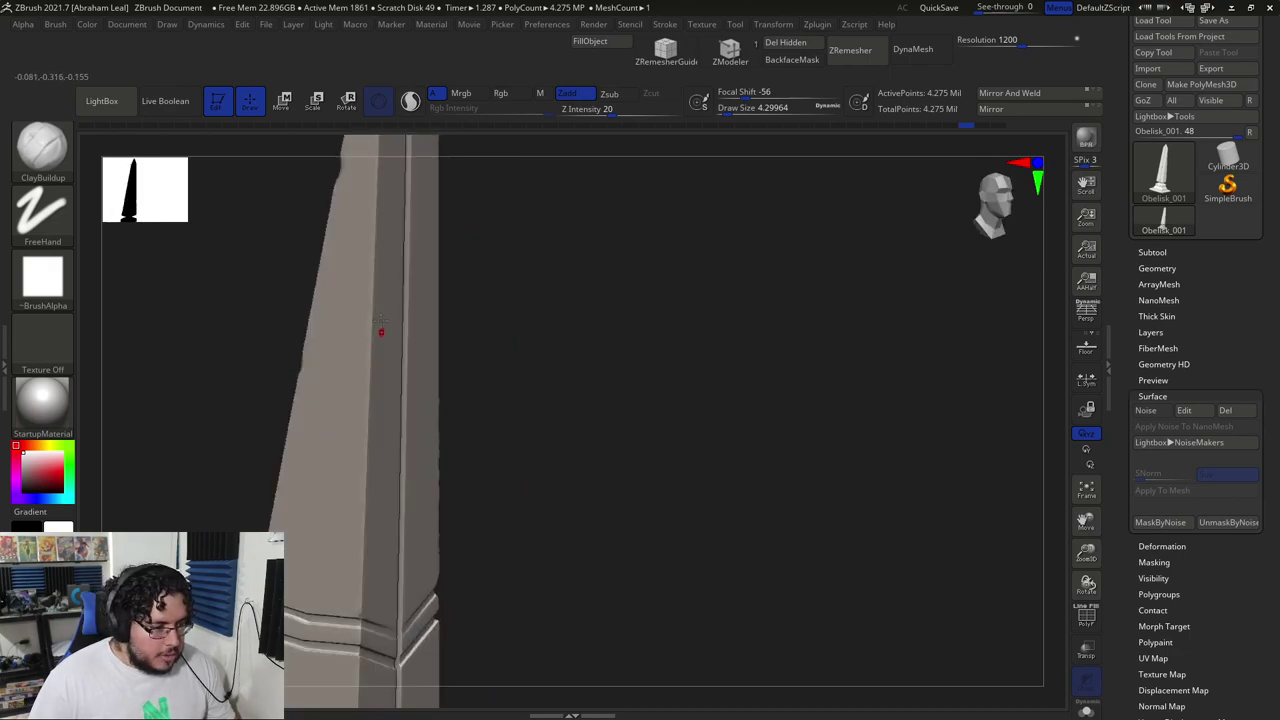
{"action": "key", "text": "b"}
{"action": "key", "text": "t"}
{"action": "key", "text": "d"}
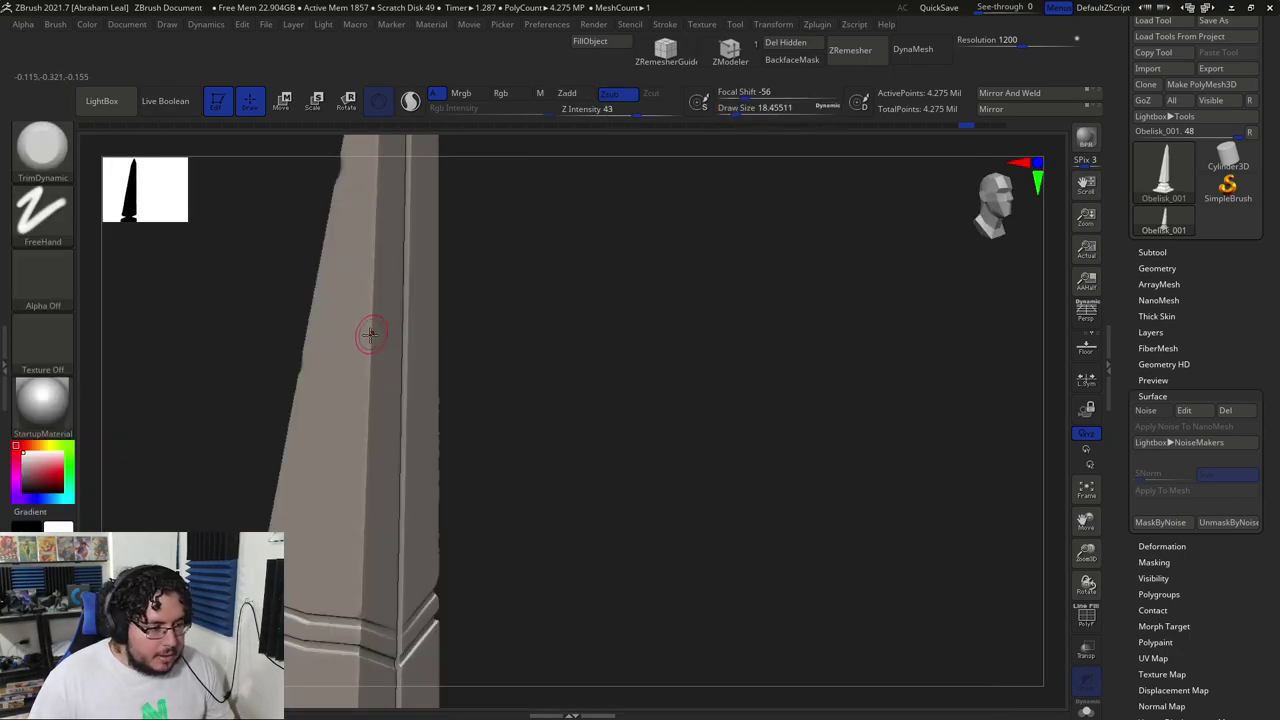
{"action": "left_click_drag", "start_coordinate": [511, 283], "coordinate": [366, 336]}
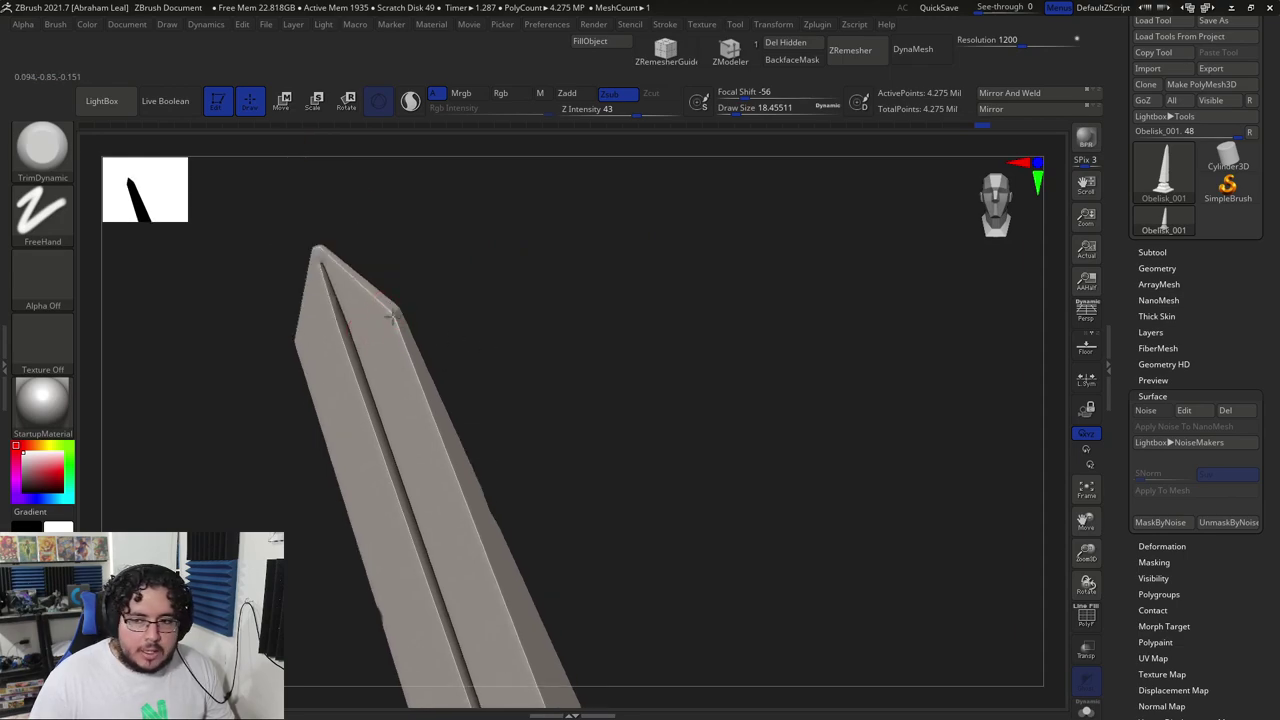
{"action": "left_click_drag", "start_coordinate": [533, 331], "coordinate": [665, 256]}
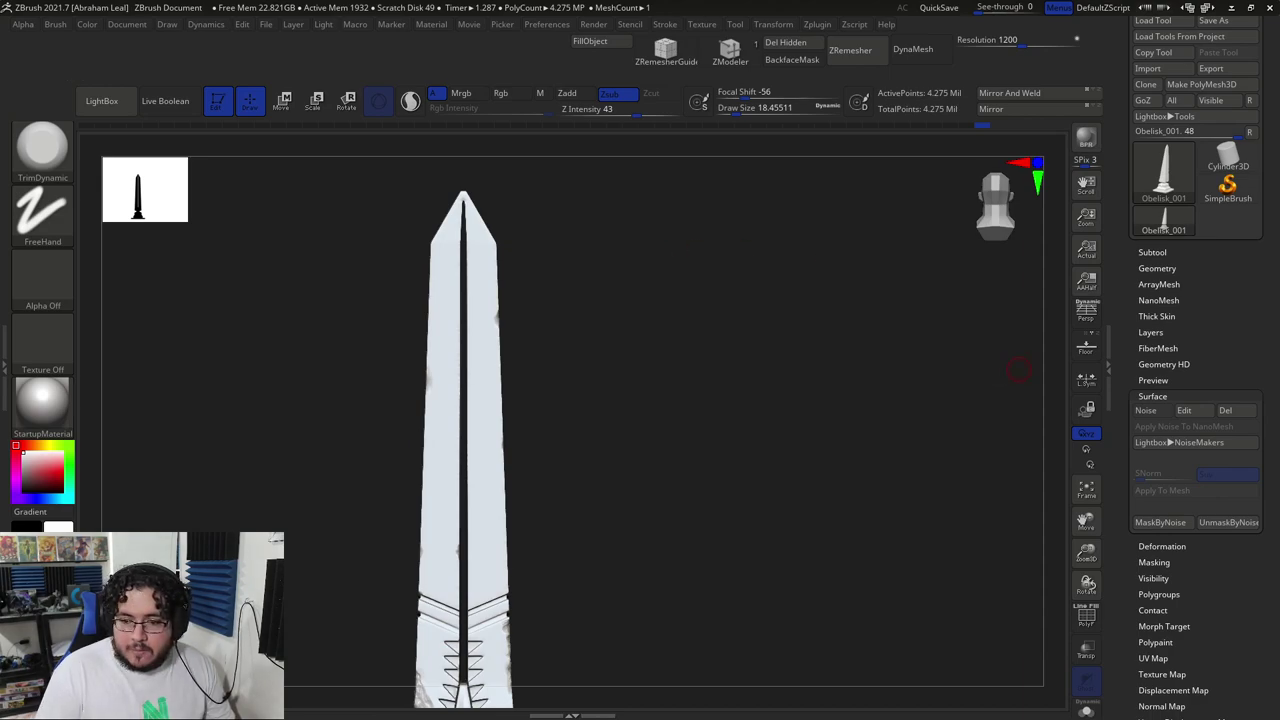
- Mask the obelisk's upper section down to the material boundary seen in the reference, and invert the mask to protect the lower part
{"action": "right_click_drag", "start_coordinate": [1279, 240], "coordinate": [658, 360]}
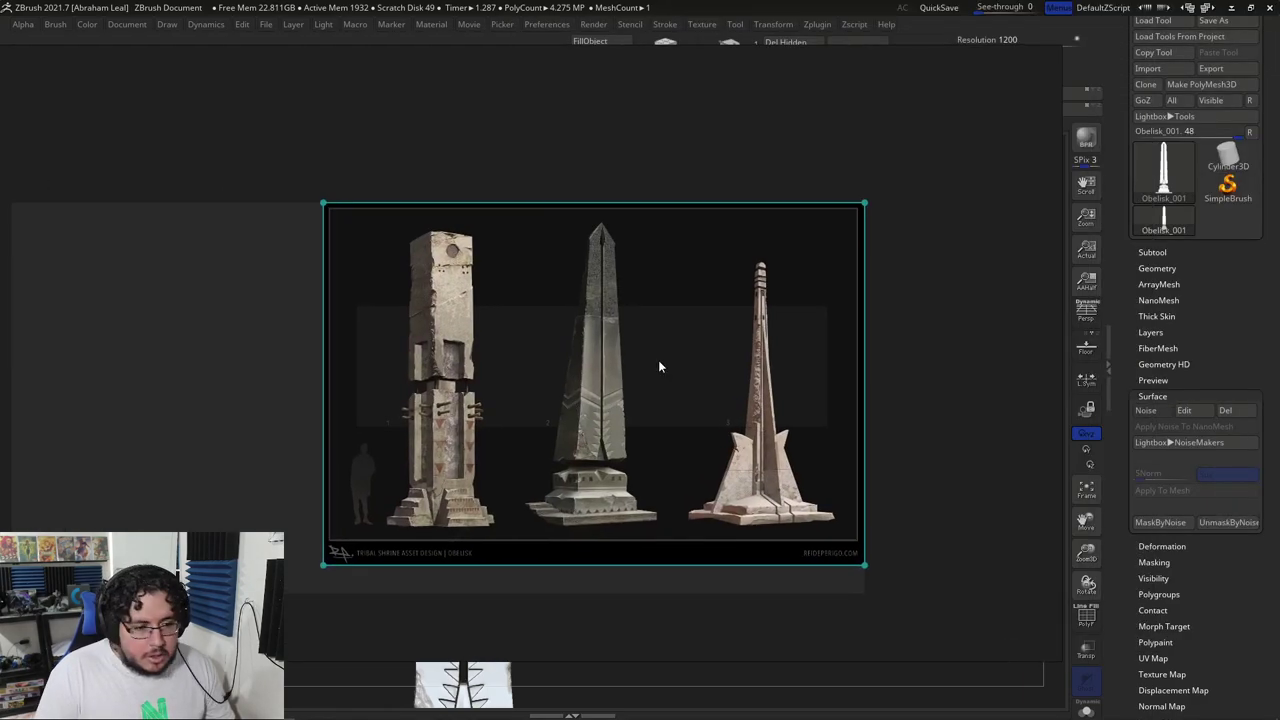
{"action": "scroll", "coordinate": [652, 358], "scroll_direction": "up", "scroll_amount": 6}
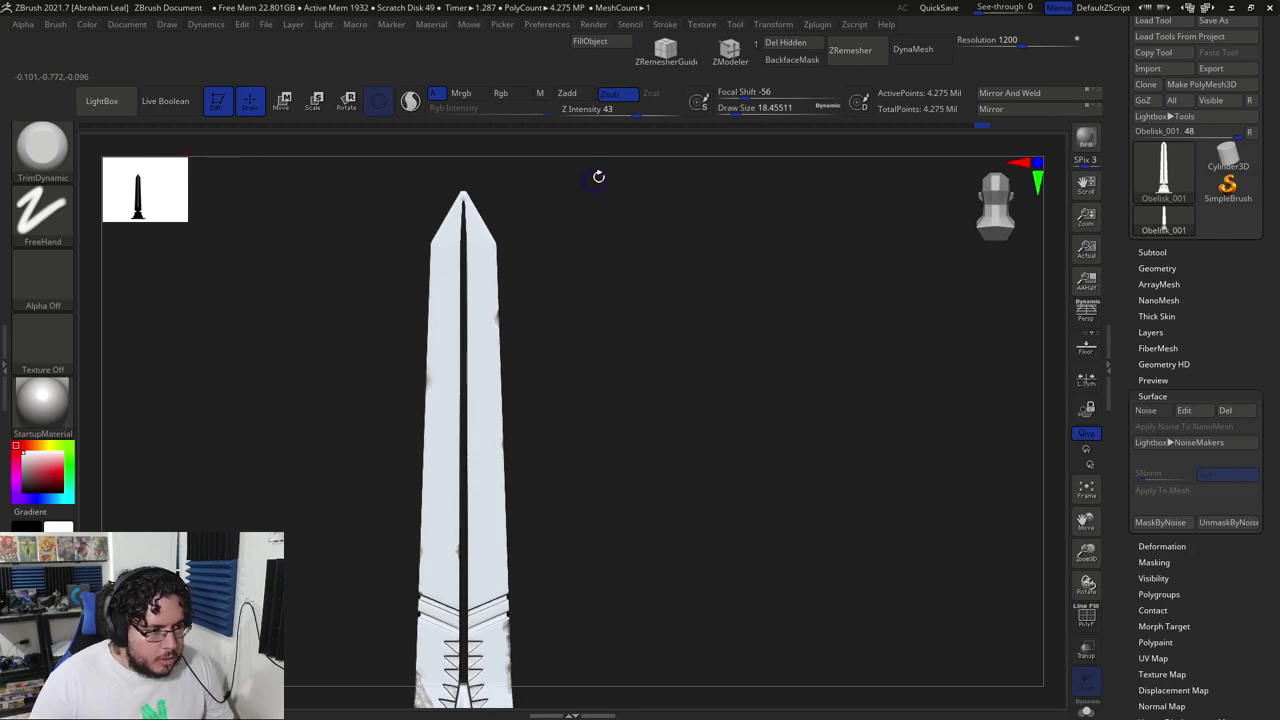
{"action": "left_click_drag", "start_coordinate": [394, 276], "coordinate": [392, 214]}
{"action": "mouse_move", "coordinate": [415, 340]}
{"action": "left_mouse_down"}
{"action": "mouse_move", "coordinate": [514, 280]}
{"action": "mouse_move", "coordinate": [560, 194]}
{"action": "mouse_move", "coordinate": [373, 265]}
{"action": "mouse_move", "coordinate": [297, 391]}
{"action": "mouse_move", "coordinate": [305, 410]}
{"action": "mouse_move", "coordinate": [366, 404]}
{"action": "left_mouse_up"}
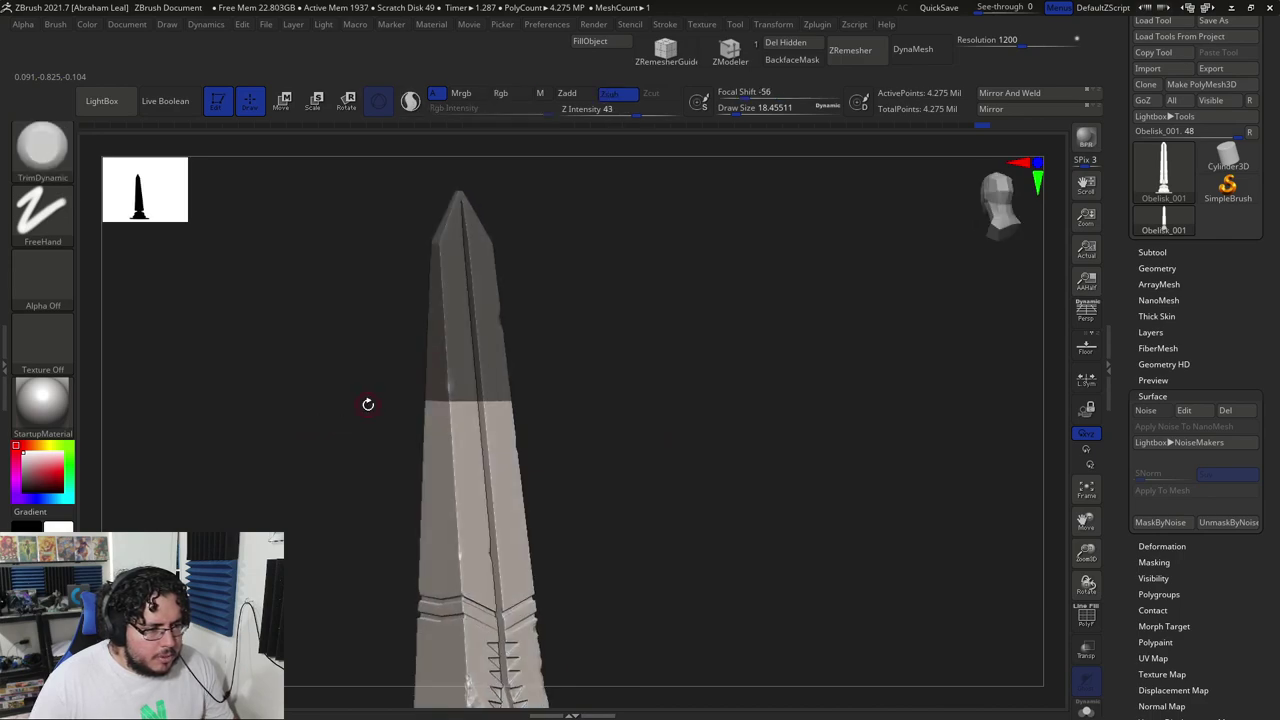
{"action": "key", "text": "alt+Tab"}
{"action": "key", "text": "alt+Tab"}
{"action": "left_click_drag", "start_coordinate": [493, 280], "coordinate": [622, 313]}
{"action": "left_click_drag", "start_coordinate": [576, 269], "coordinate": [529, 226], "text": "shift"}
{"action": "mouse_move", "coordinate": [583, 174]}
{"action": "left_mouse_down", "text": "ctrl"}
{"action": "mouse_move", "coordinate": [343, 269]}
{"action": "mouse_move", "coordinate": [246, 416]}
{"action": "left_mouse_up", "text": "ctrl"}
{"action": "left_click_drag", "start_coordinate": [544, 166], "coordinate": [264, 420], "text": "ctrl"}
{"action": "left_click", "coordinate": [518, 337], "text": "ctrl"}
- Try to shrink the unmasked upper section with a small negative Inflate deformation
{"action": "key", "text": "b"}
{"action": "key", "text": "t"}
{"action": "key", "text": "d"}
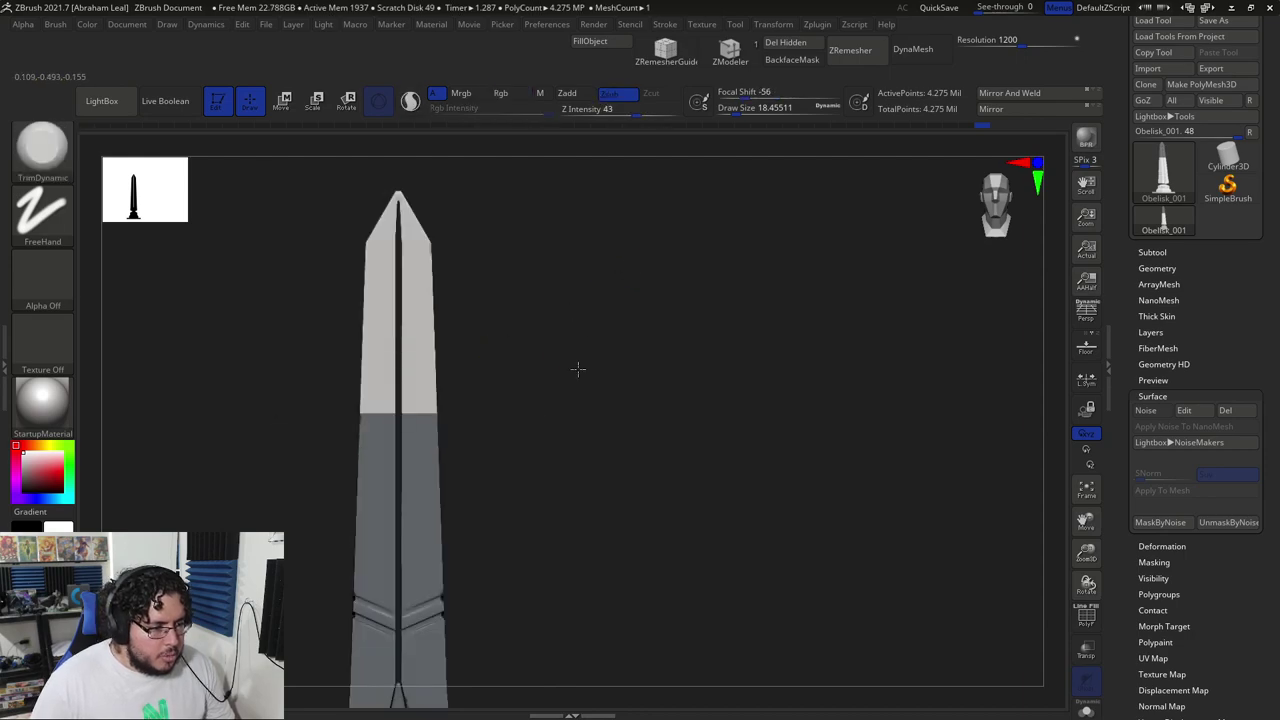
{"action": "left_click_drag", "start_coordinate": [571, 366], "coordinate": [684, 309]}
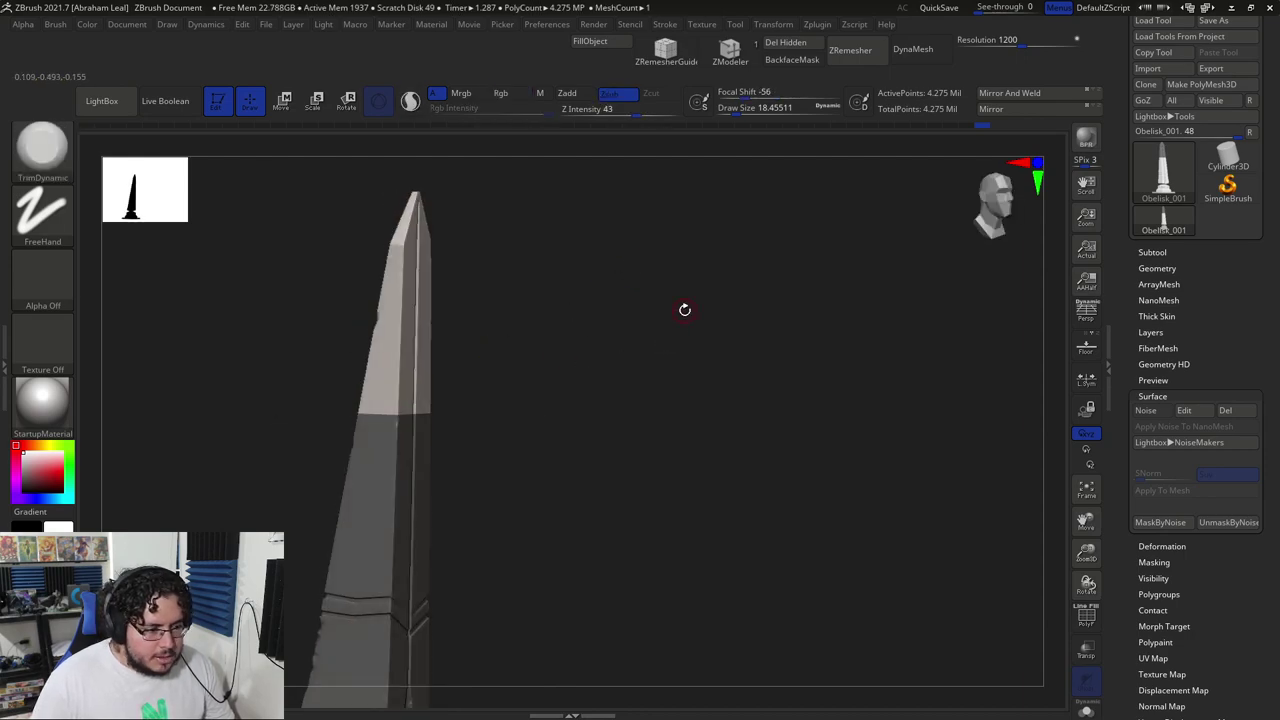
{"action": "left_click", "coordinate": [1160, 547]}
{"action": "left_click_drag", "start_coordinate": [760, 470], "coordinate": [815, 480]}
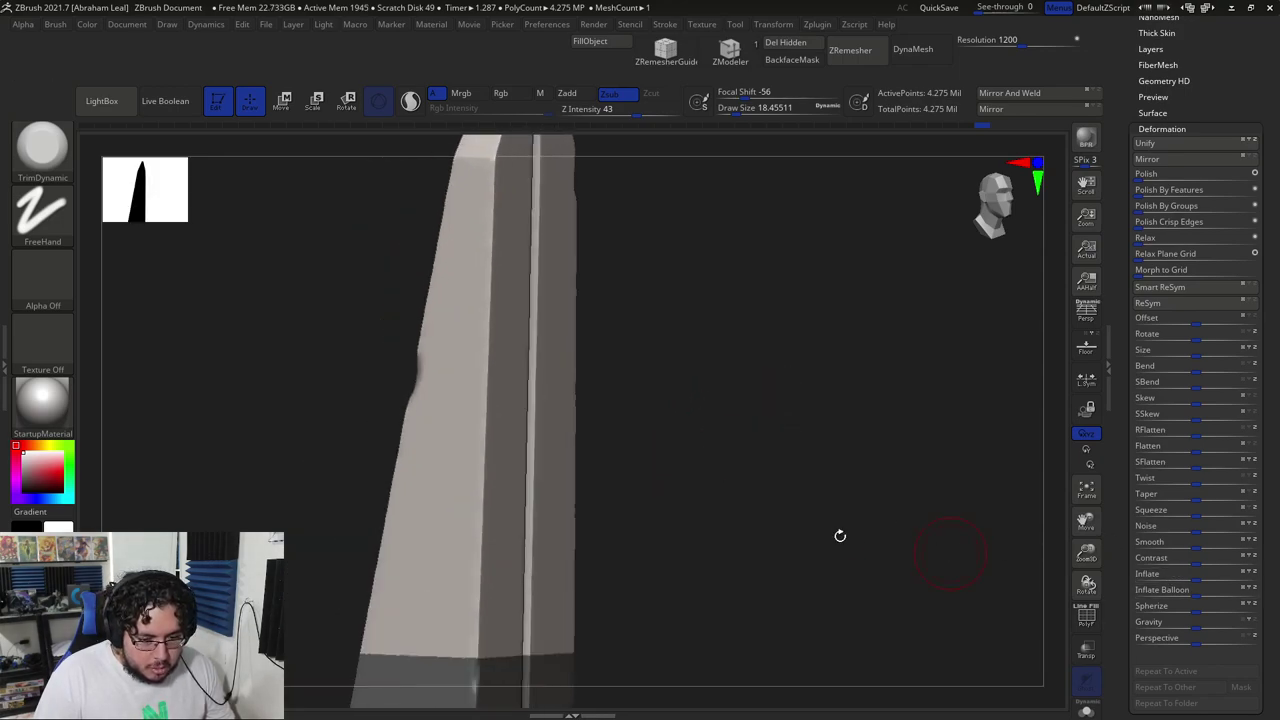
{"action": "left_click_drag", "start_coordinate": [852, 538], "coordinate": [870, 418]}
{"action": "left_click_drag", "start_coordinate": [1196, 575], "coordinate": [1188, 578]}
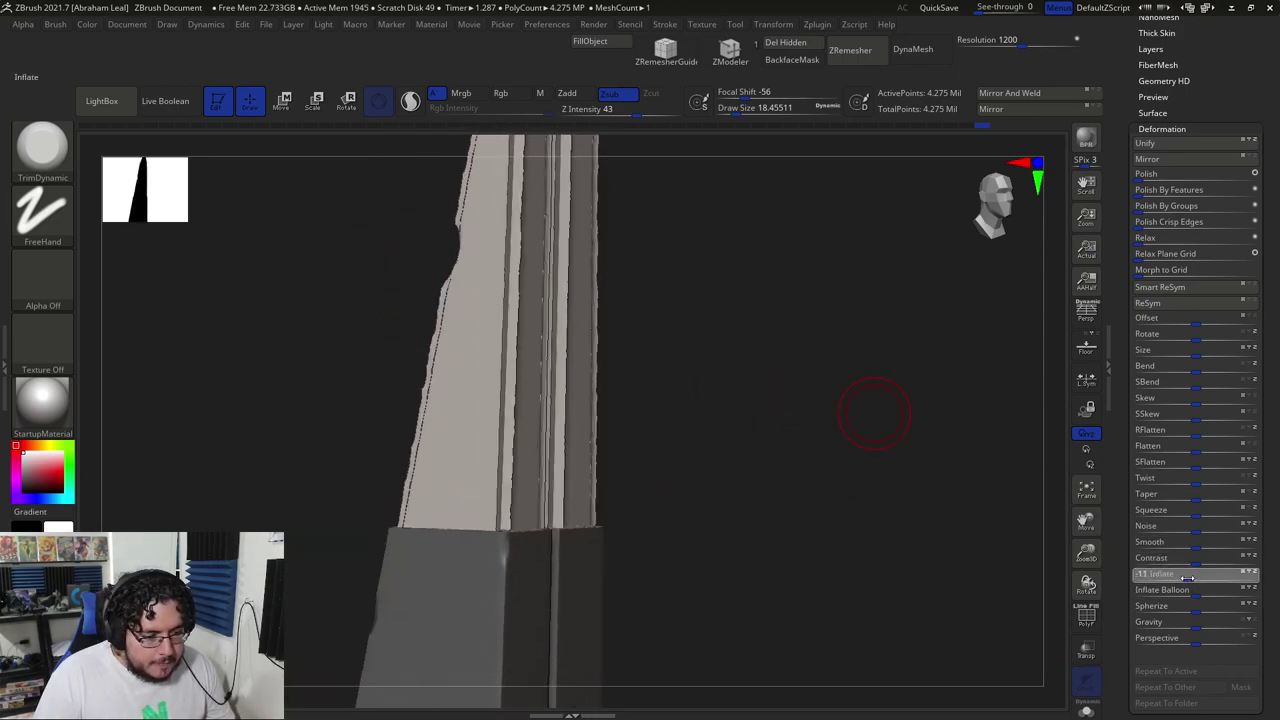
- Inflate the lower section slightly with the mask inverted, forming a shallow step around the obelisk, and clear the mask
{"action": "mouse_move", "coordinate": [854, 523]}
{"action": "left_mouse_down"}
{"action": "mouse_move", "coordinate": [740, 486]}
{"action": "mouse_move", "coordinate": [854, 517]}
{"action": "left_mouse_up"}
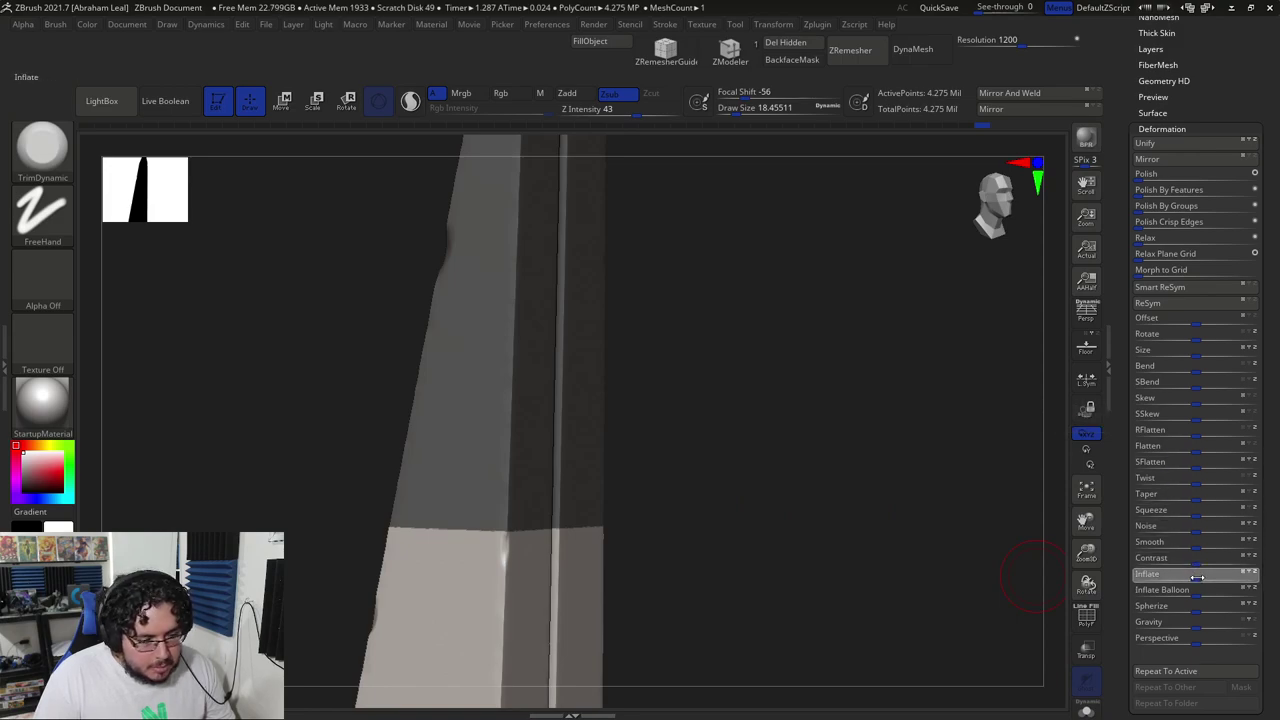
{"action": "left_click_drag", "start_coordinate": [794, 557], "coordinate": [774, 460]}
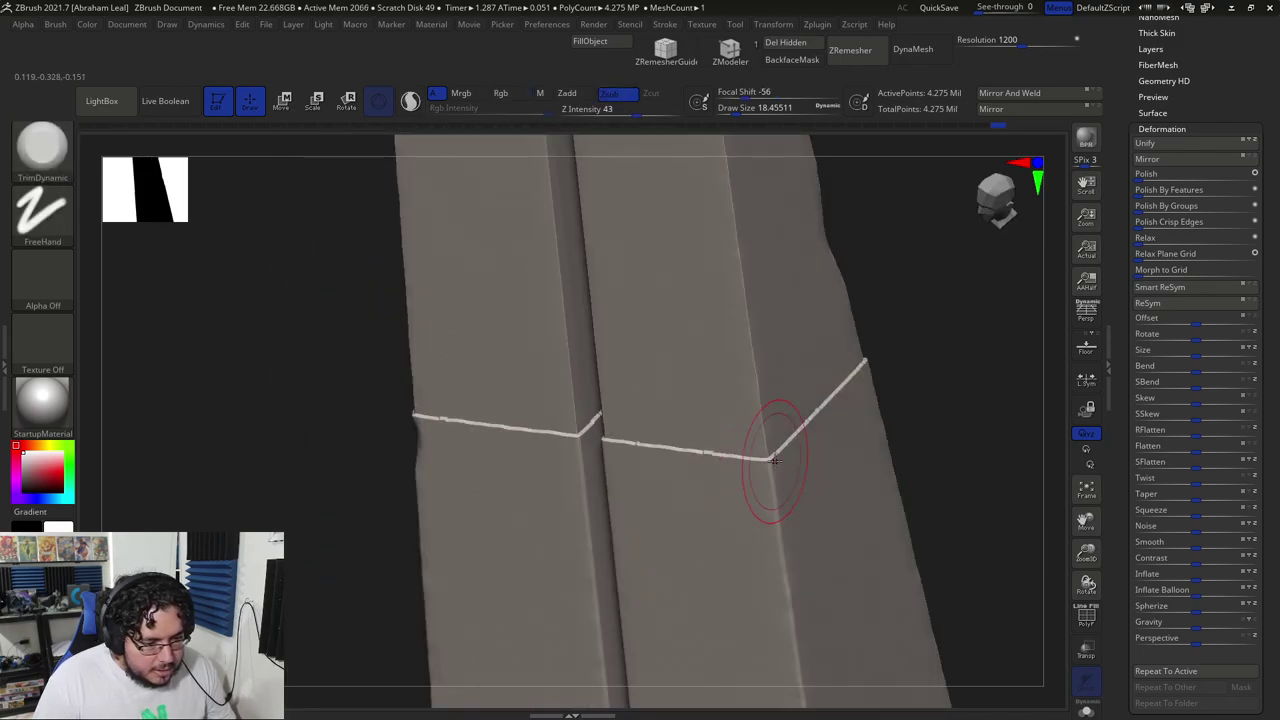
{"action": "left_click_drag", "start_coordinate": [960, 356], "coordinate": [898, 393]}
- Compare the height and shape of the obelisk's new horizontal step with the middle obelisk in the reference image
{"action": "key", "text": "alt+Tab"}
{"action": "key", "text": "alt+Tab"}
{"action": "key", "text": "alt+Tab"}
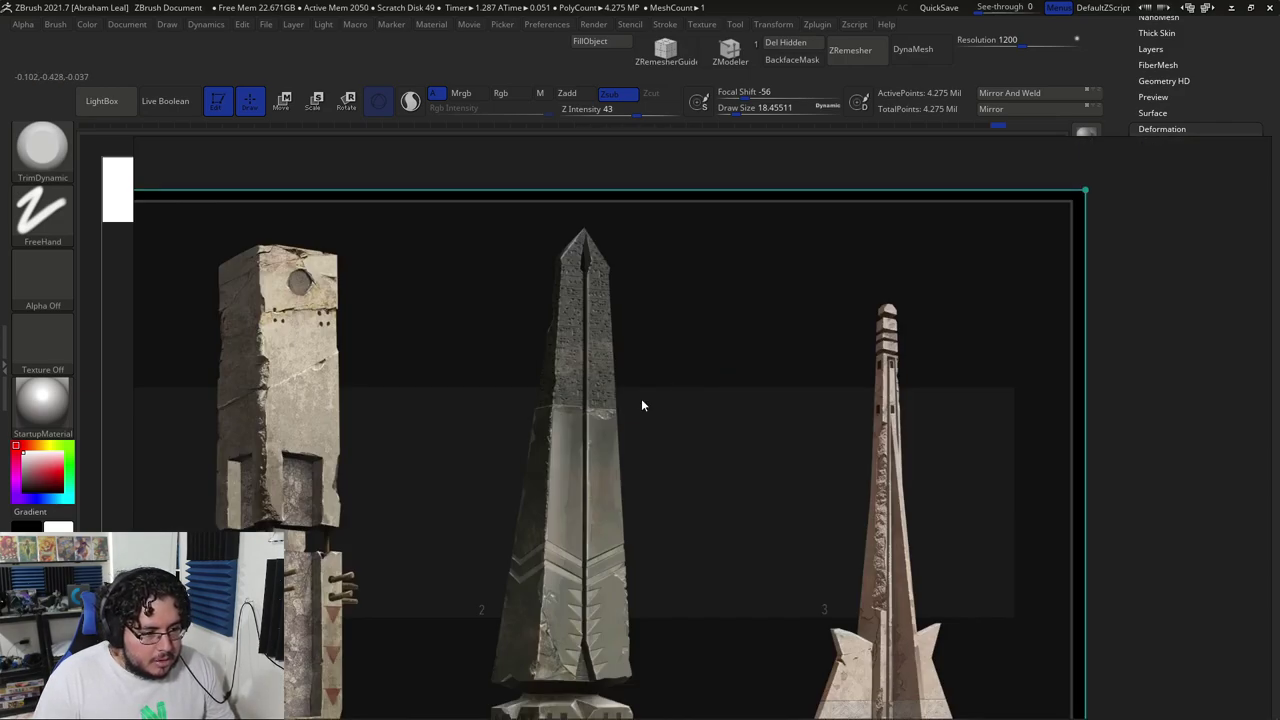
{"action": "key", "text": "alt+Tab"}
{"action": "left_click_drag", "start_coordinate": [737, 386], "coordinate": [771, 471]}
{"action": "key", "text": "alt+Tab"}
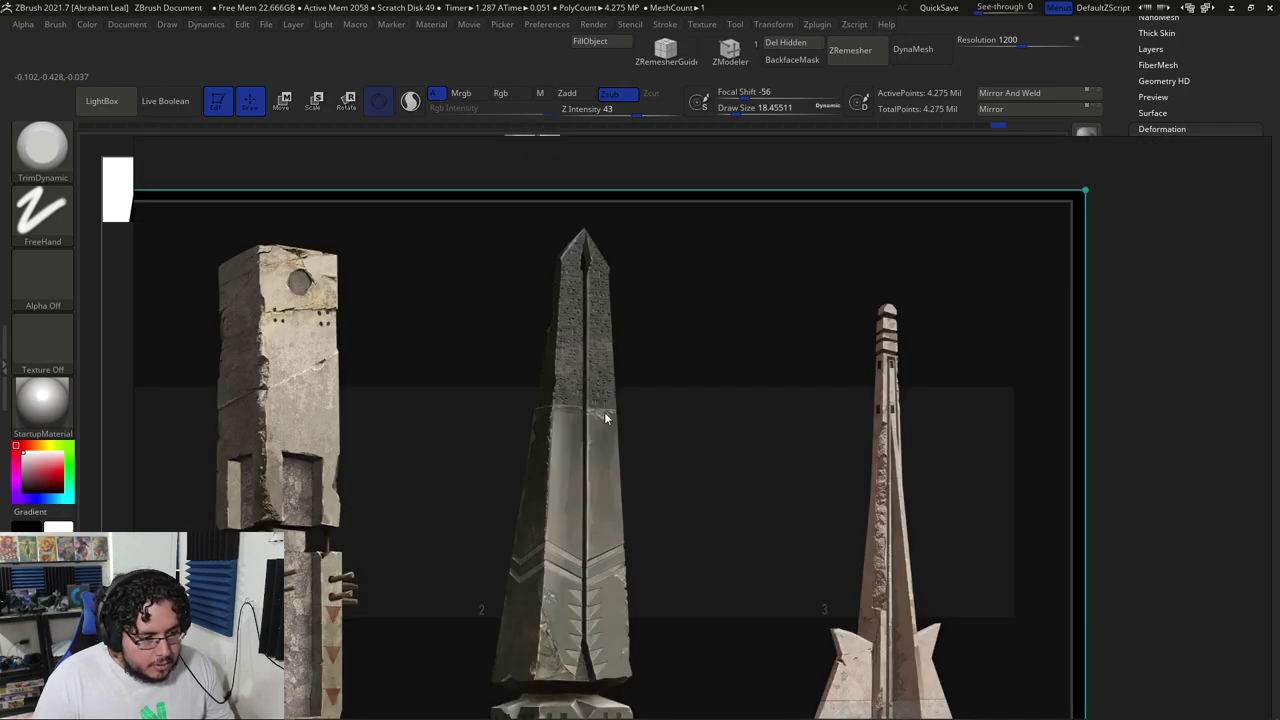
{"action": "key", "text": "alt+Tab"}
{"action": "left_click_drag", "start_coordinate": [786, 420], "coordinate": [811, 330]}
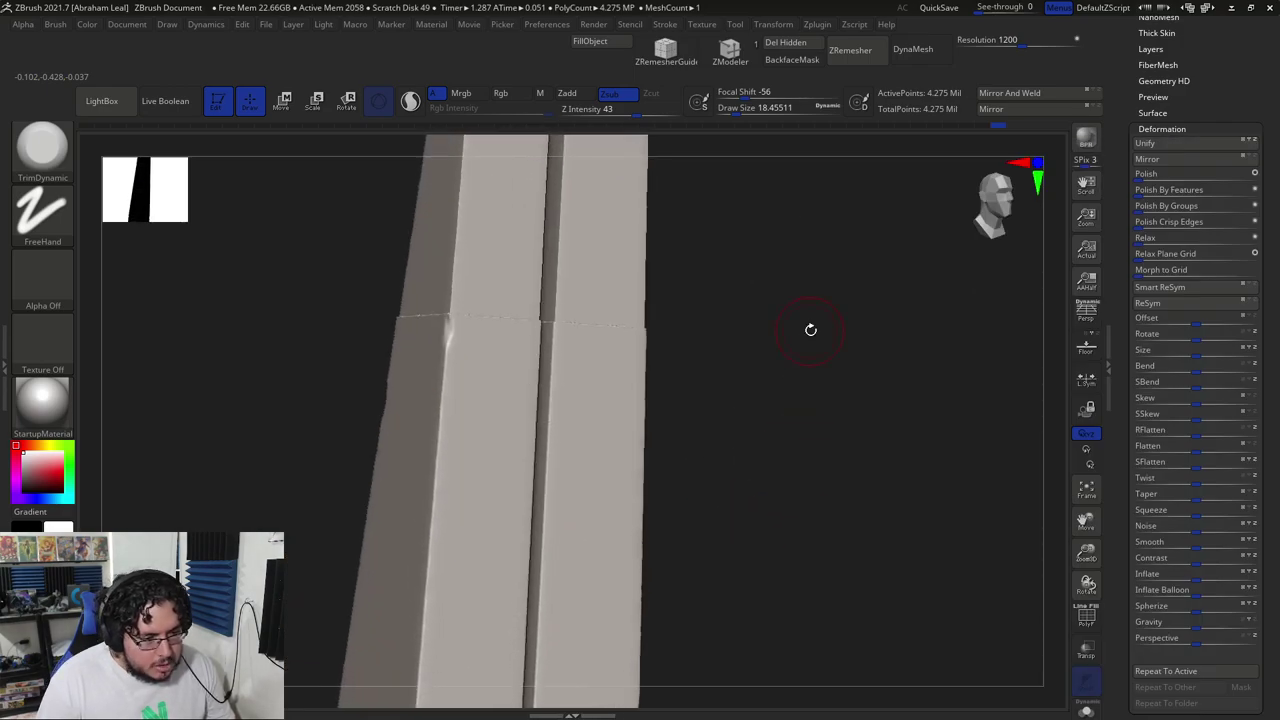
- Sculpt rough stone damage just below the horizontal step beside the central groove with ClayBuildup at draw size about 9.4
{"action": "mouse_move", "coordinate": [788, 443]}
{"action": "left_mouse_down"}
{"action": "mouse_move", "coordinate": [789, 411]}
{"action": "mouse_move", "coordinate": [566, 331]}
{"action": "mouse_move", "coordinate": [563, 446]}
{"action": "left_mouse_up"}
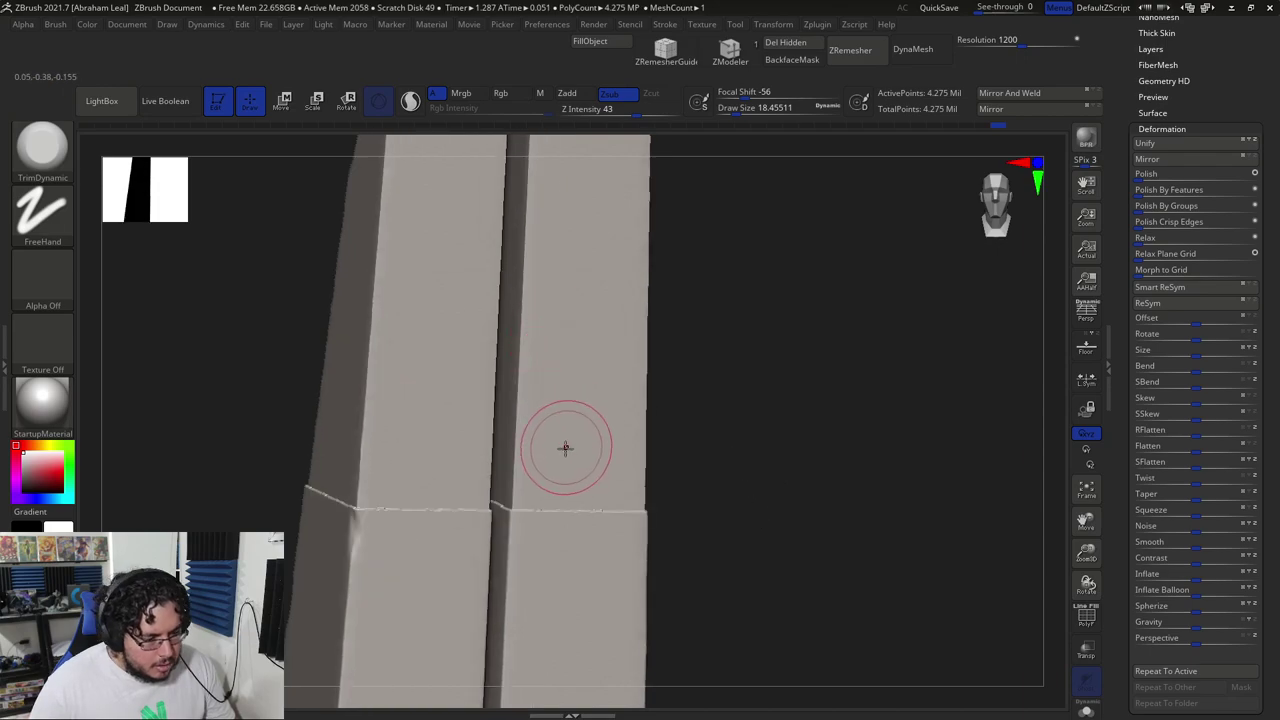
{"action": "key", "text": "b"}
{"action": "key", "text": "b"}
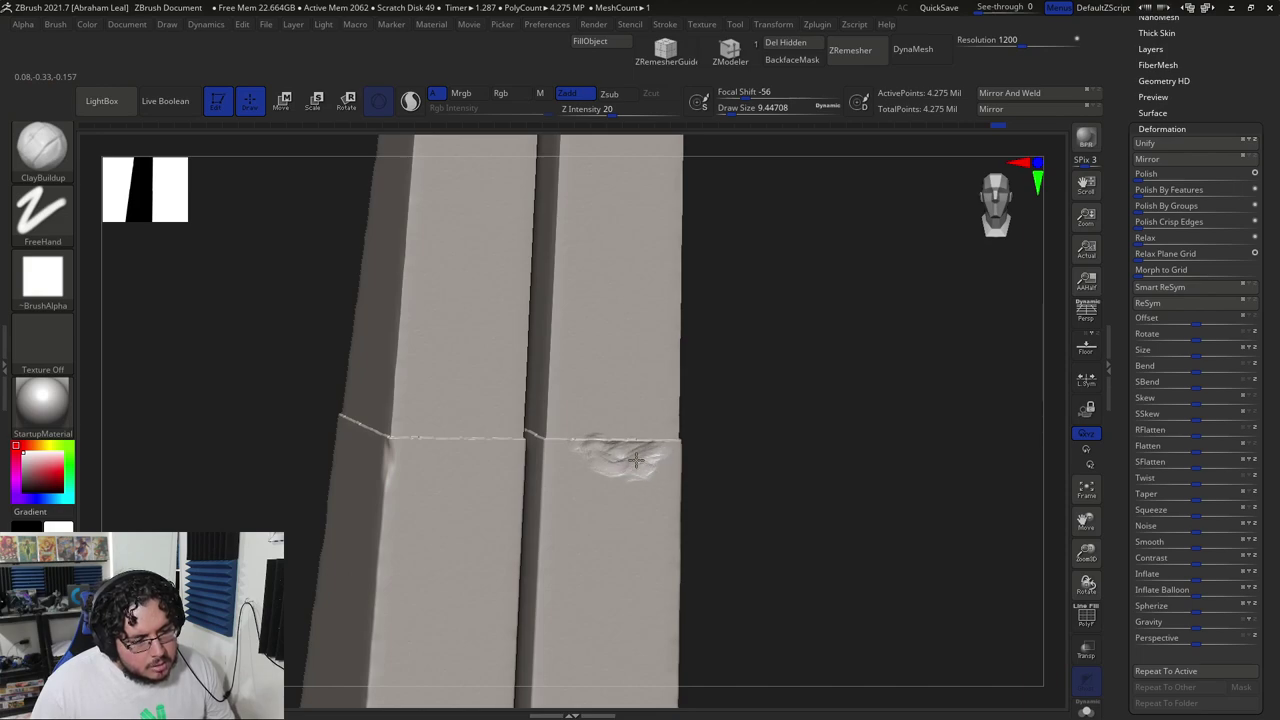
{"action": "left_click_drag", "start_coordinate": [760, 326], "coordinate": [728, 370], "text": "alt"}
{"action": "left_click_drag", "start_coordinate": [728, 370], "coordinate": [846, 306]}
- Chip the vertical edges between the horizontal step and the chevron bands with ClayBuildup, following the reference
{"action": "key", "text": "alt+Tab"}
{"action": "key", "text": "alt+Tab"}
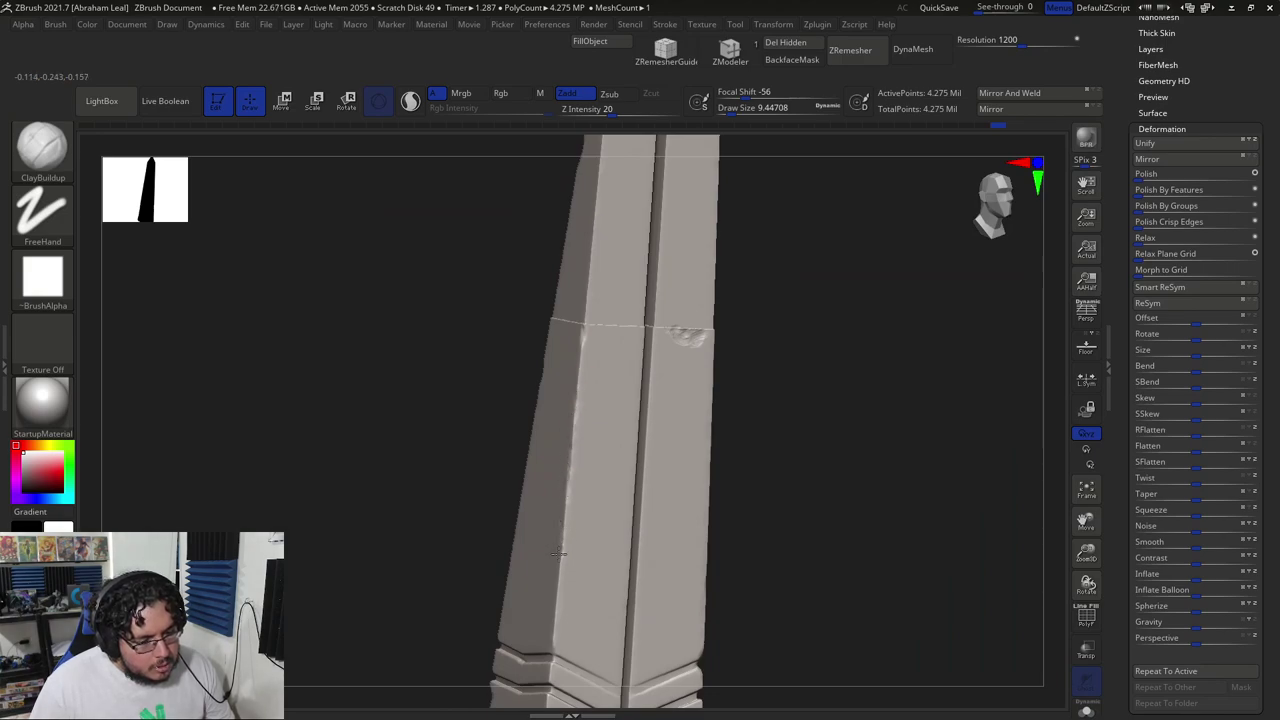
{"action": "right_click_drag", "start_coordinate": [594, 574], "coordinate": [823, 386]}
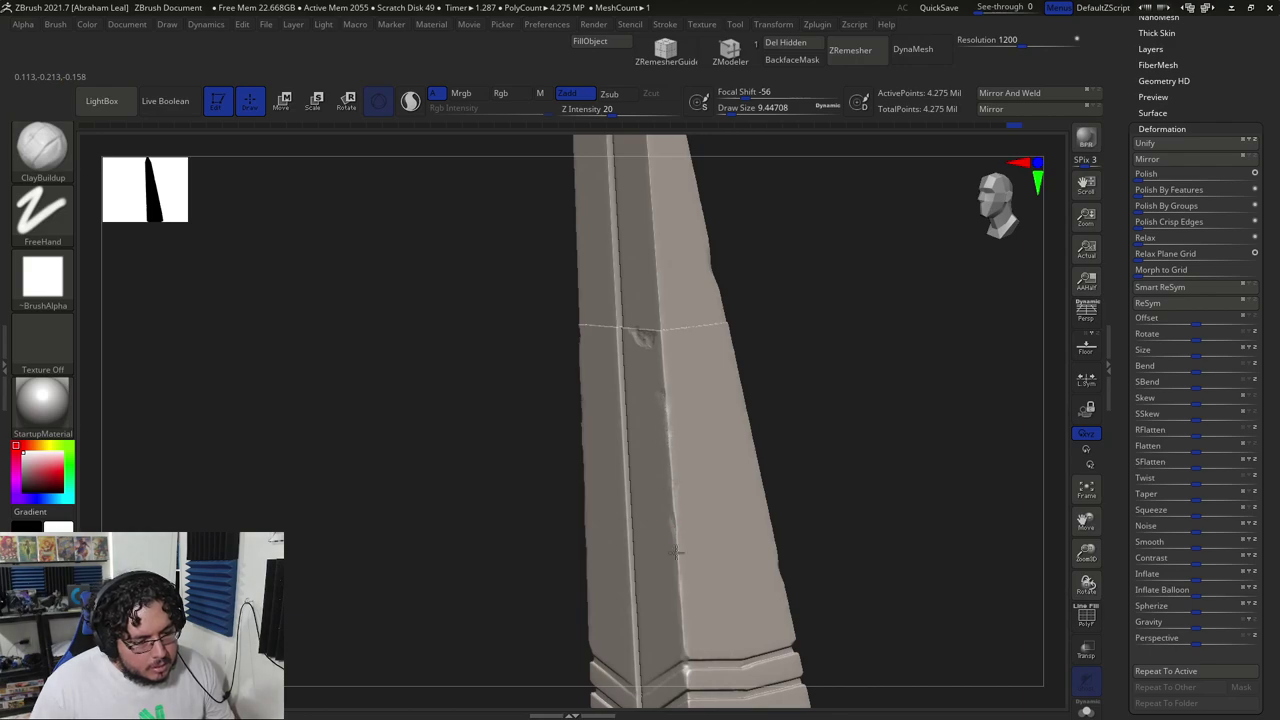
{"action": "left_click_drag", "start_coordinate": [827, 487], "coordinate": [882, 453]}
{"action": "left_click_drag", "start_coordinate": [708, 548], "coordinate": [743, 509]}
{"action": "mouse_move", "coordinate": [671, 596]}
{"action": "left_mouse_down", "text": "shift"}
{"action": "mouse_move", "coordinate": [673, 581]}
{"action": "mouse_move", "coordinate": [772, 518]}
{"action": "left_mouse_up", "text": "shift"}
- Check the reference and carve a chip into the side face's vertical edge just below the horizontal step
{"action": "key", "text": "alt+Tab"}
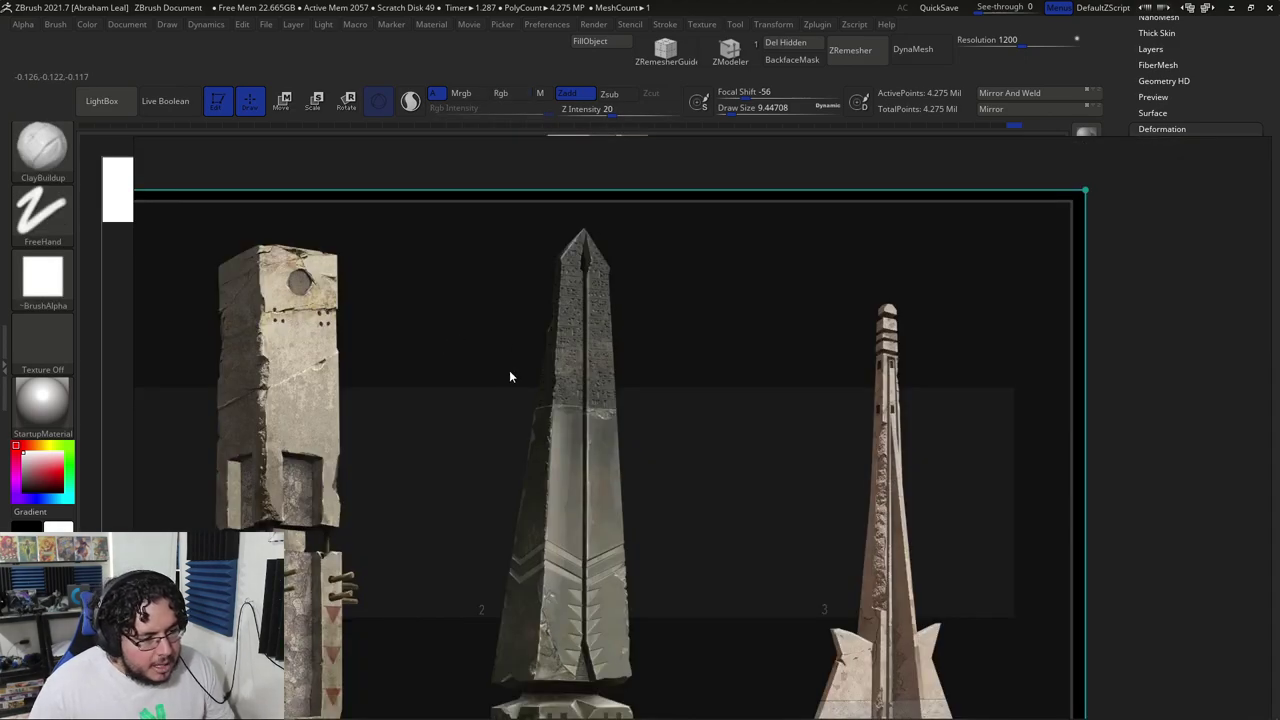
{"action": "key", "text": "alt+Tab"}
{"action": "key", "text": "alt+Tab"}
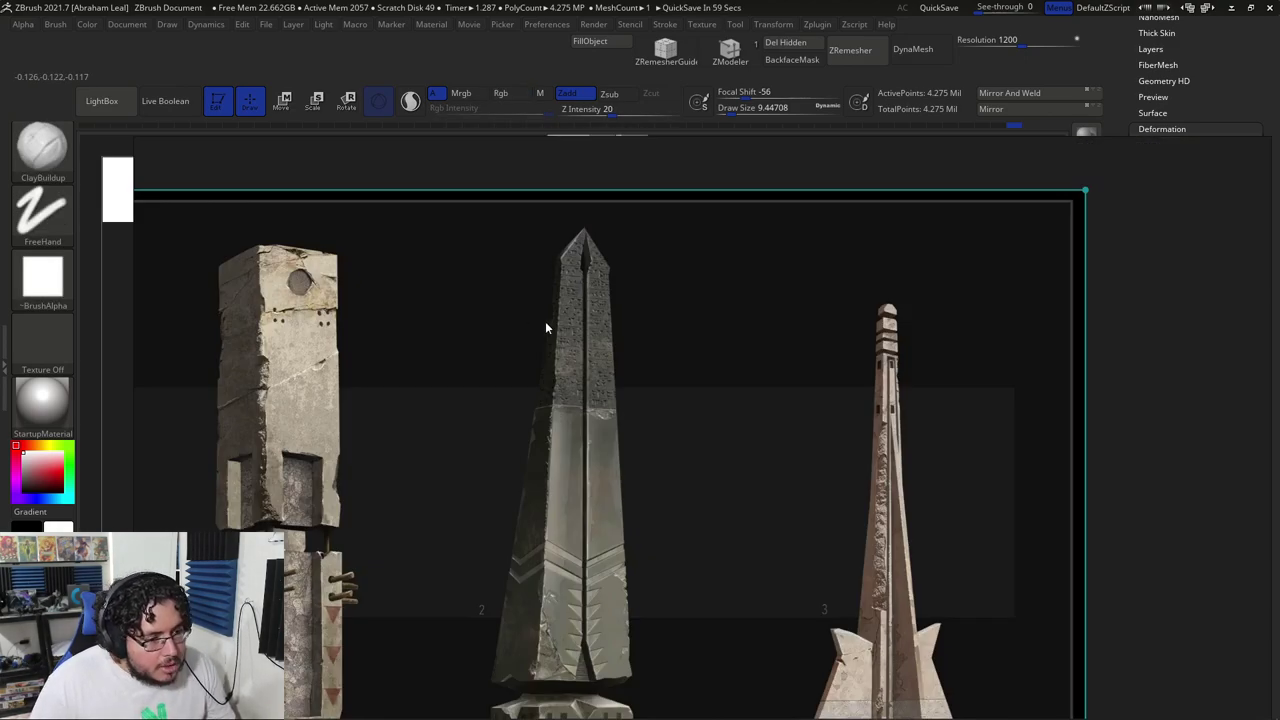
{"action": "key", "text": "alt+Tab"}
{"action": "mouse_move", "coordinate": [531, 363]}
{"action": "right_mouse_down"}
{"action": "mouse_move", "coordinate": [557, 409]}
{"action": "mouse_move", "coordinate": [490, 436]}
{"action": "mouse_move", "coordinate": [632, 421]}
{"action": "right_mouse_up"}
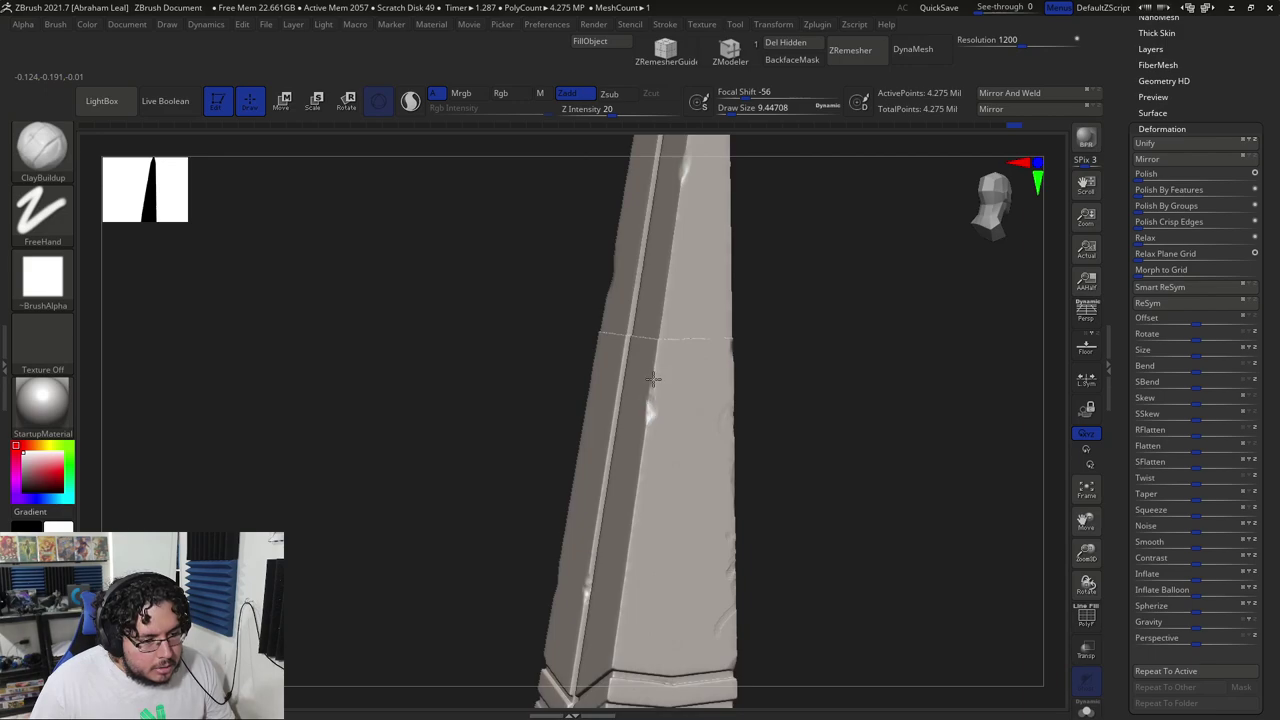
- Deepen the chip in the vertical edge of the upper section above the horizontal step with ClayBuildup
{"action": "right_click_drag", "start_coordinate": [654, 407], "coordinate": [605, 328]}
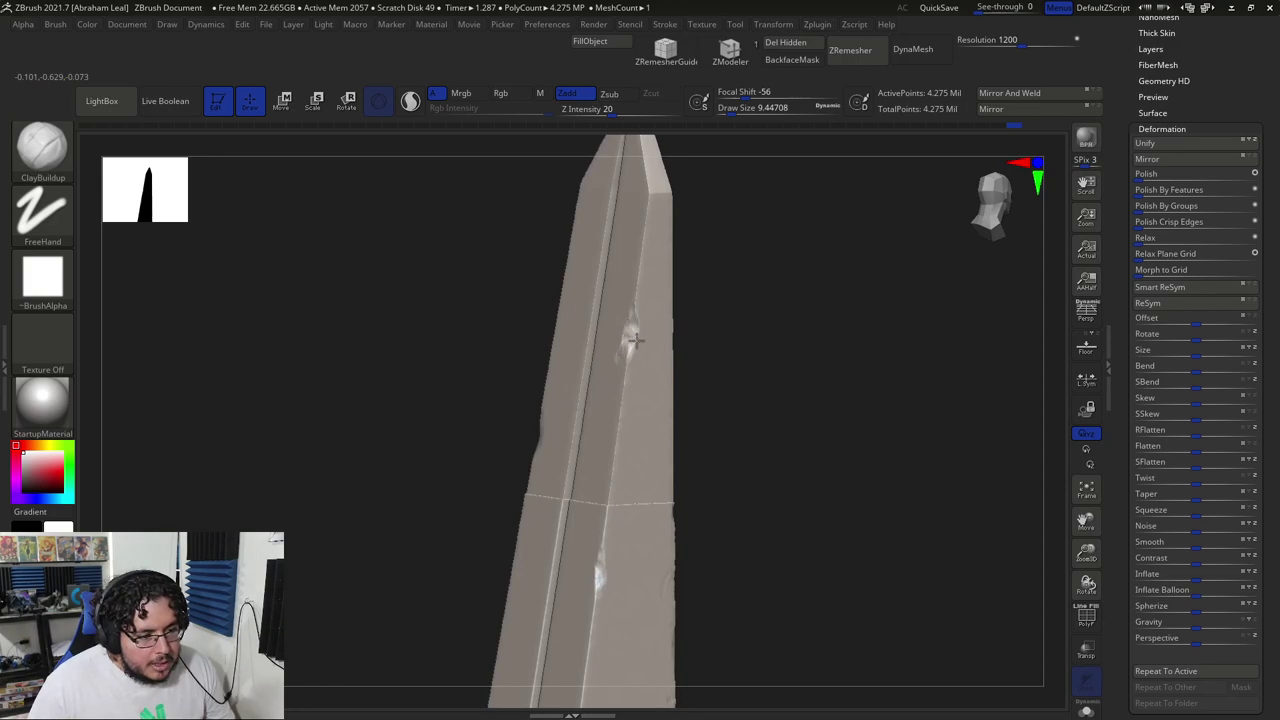
{"action": "right_click_drag", "start_coordinate": [628, 350], "coordinate": [632, 335]}
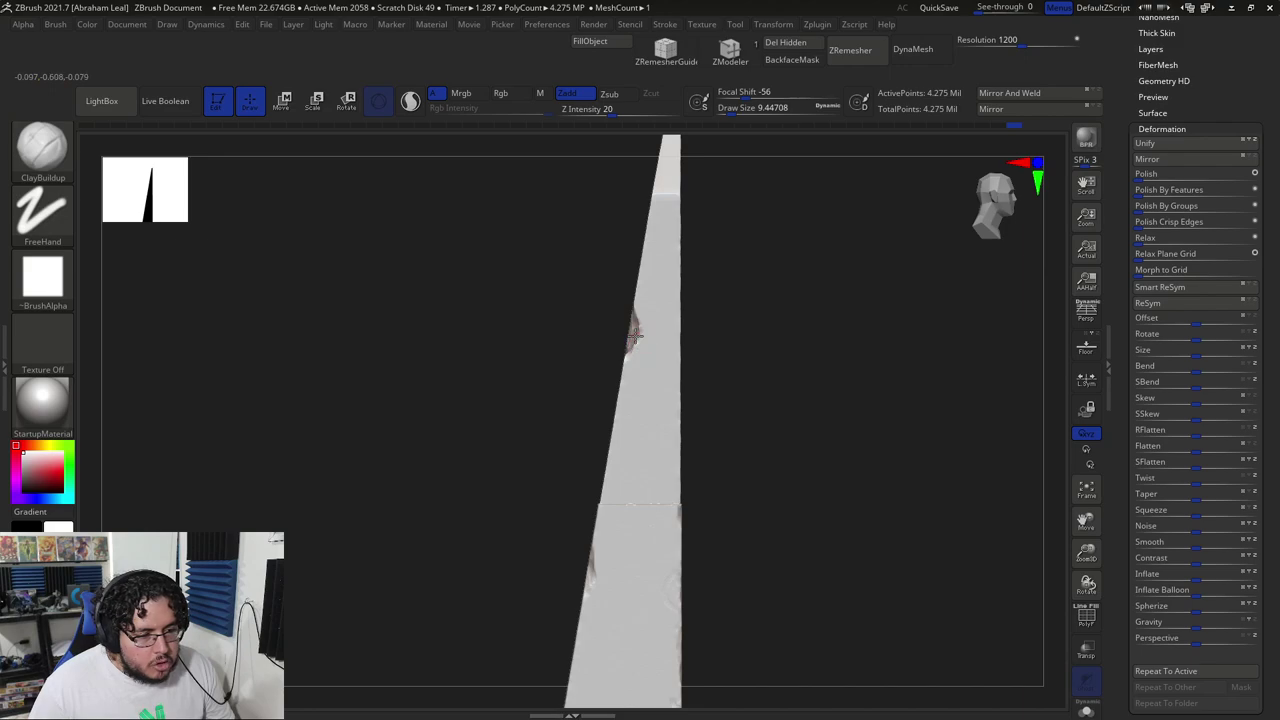
{"action": "right_click_drag", "start_coordinate": [627, 363], "coordinate": [629, 343]}
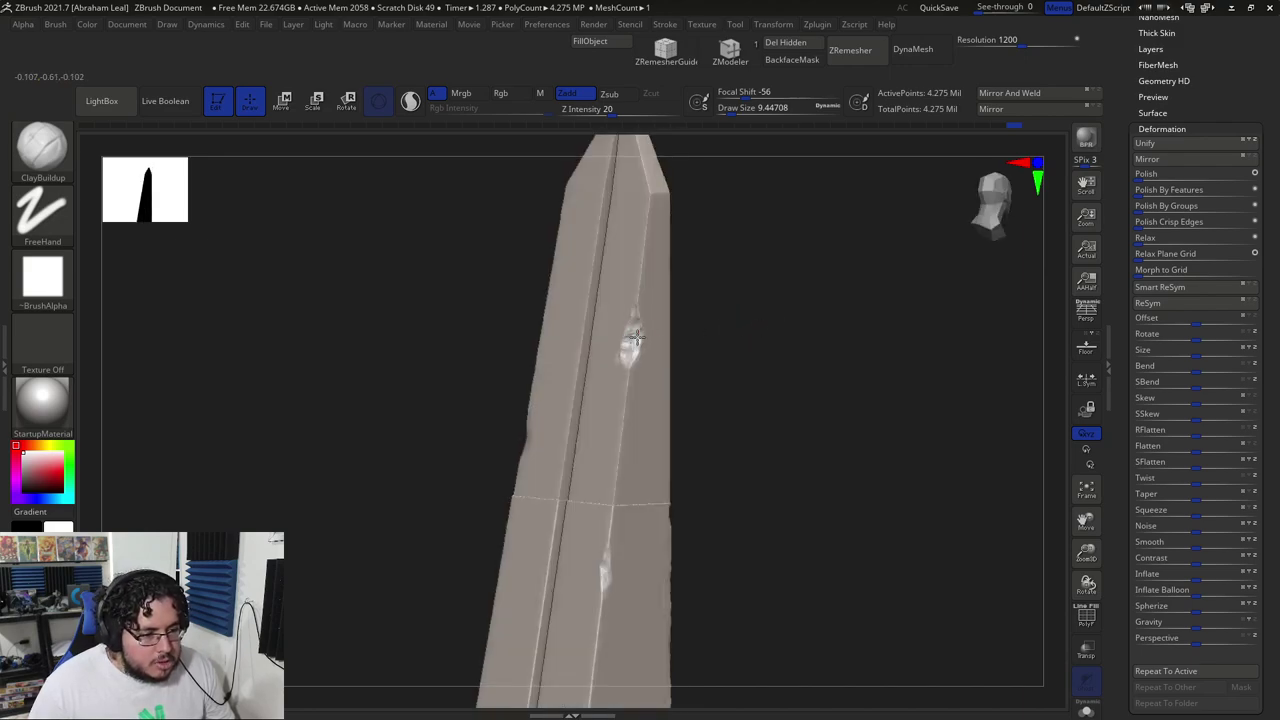
{"action": "mouse_move", "coordinate": [630, 358]}
{"action": "right_mouse_down"}
{"action": "mouse_move", "coordinate": [694, 349]}
{"action": "mouse_move", "coordinate": [586, 371]}
{"action": "mouse_move", "coordinate": [558, 352]}
{"action": "mouse_move", "coordinate": [611, 374]}
{"action": "mouse_move", "coordinate": [734, 297]}
{"action": "mouse_move", "coordinate": [792, 359]}
{"action": "mouse_move", "coordinate": [891, 363]}
{"action": "mouse_move", "coordinate": [723, 314]}
{"action": "right_mouse_up"}
- Examine the surface cracks and damage on the reference obelisk and compare them with the model's lower section
{"action": "key", "text": "alt+Tab"}
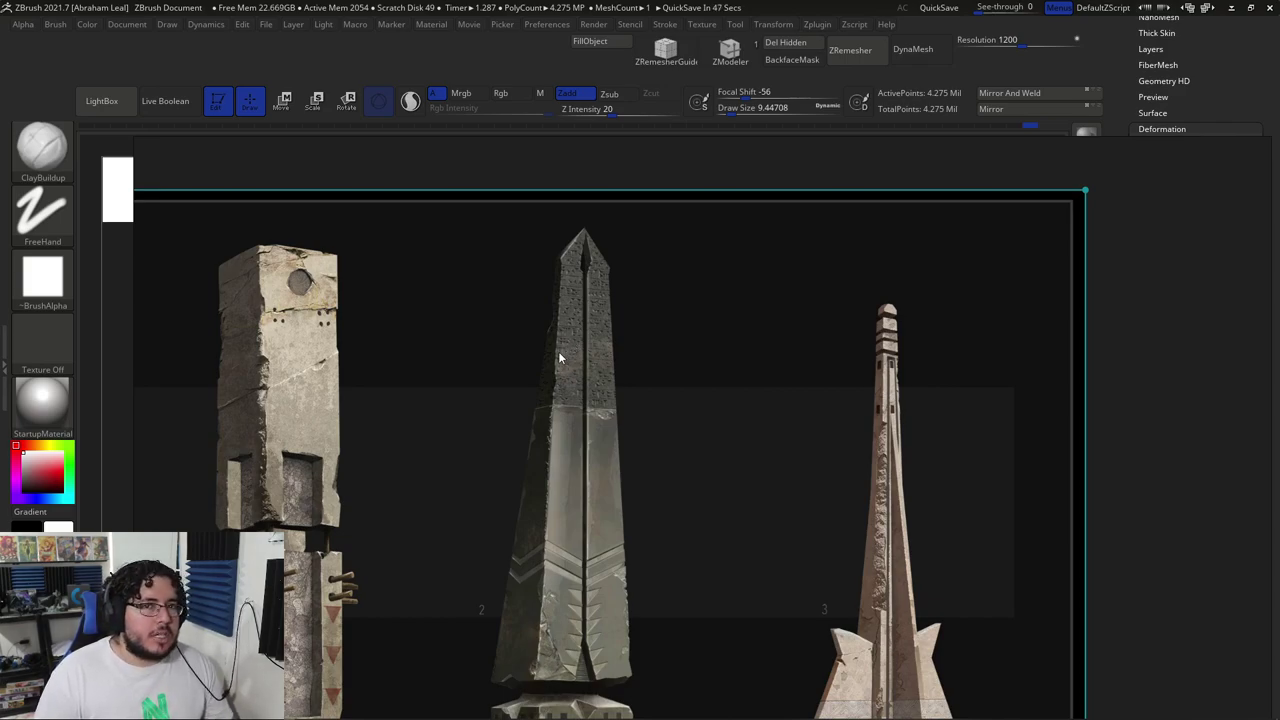
{"action": "scroll", "coordinate": [604, 433], "scroll_direction": "down", "scroll_amount": 2}
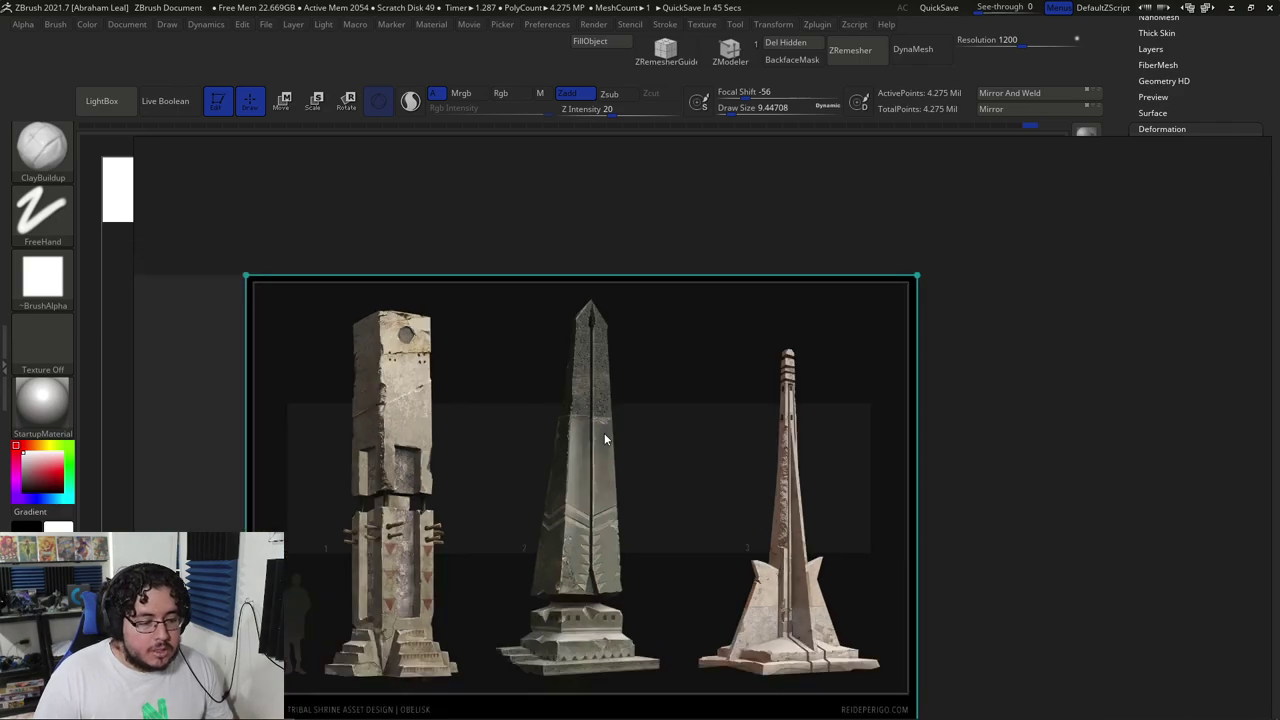
{"action": "scroll", "coordinate": [604, 433], "scroll_direction": "up", "scroll_amount": 1}
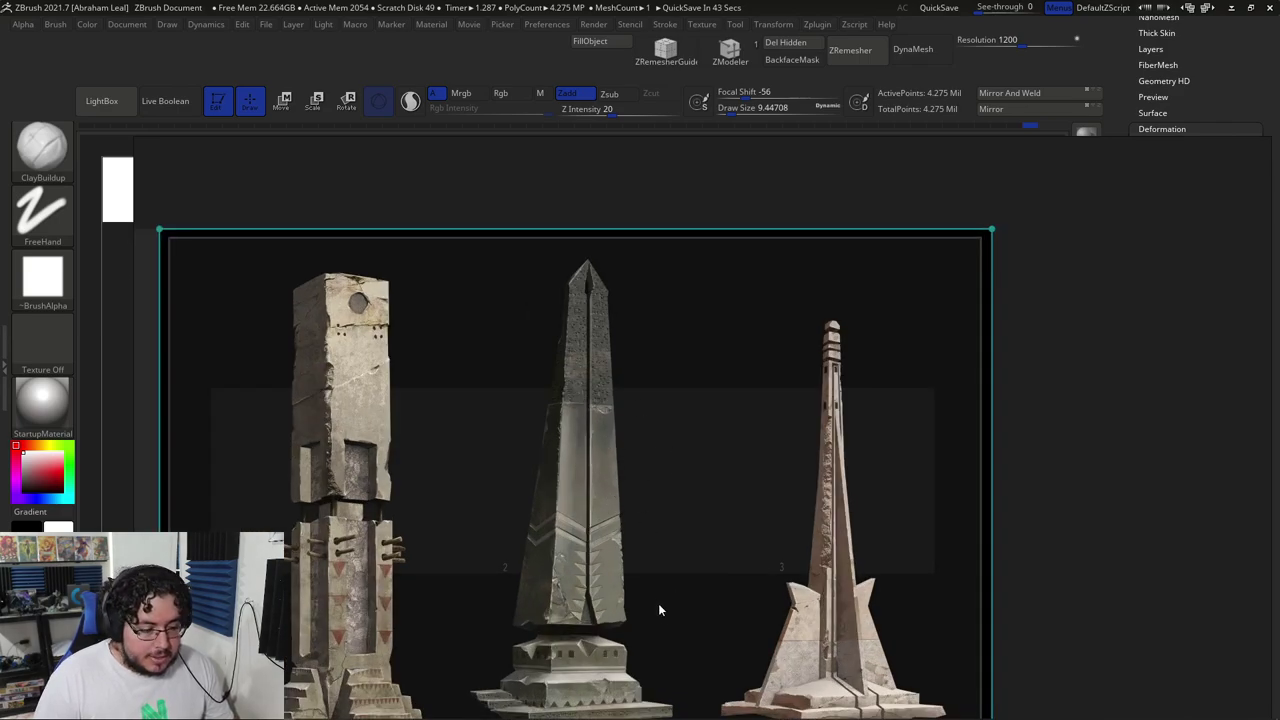
{"action": "key", "text": "alt+Tab"}
{"action": "left_click_drag", "start_coordinate": [794, 572], "coordinate": [700, 578]}
{"action": "left_click_drag", "start_coordinate": [835, 529], "coordinate": [787, 385], "text": "alt"}
{"action": "left_click_drag", "start_coordinate": [787, 471], "coordinate": [825, 500]}
{"action": "mouse_move", "coordinate": [478, 277]}
{"action": "left_mouse_down"}
{"action": "mouse_move", "coordinate": [731, 326]}
{"action": "mouse_move", "coordinate": [686, 277]}
{"action": "left_mouse_up"}
- Load the shallow13 crack brush from the MarbleDamage brush library for detailing the obelisk's lower section
{"action": "key", "text": "comma"}
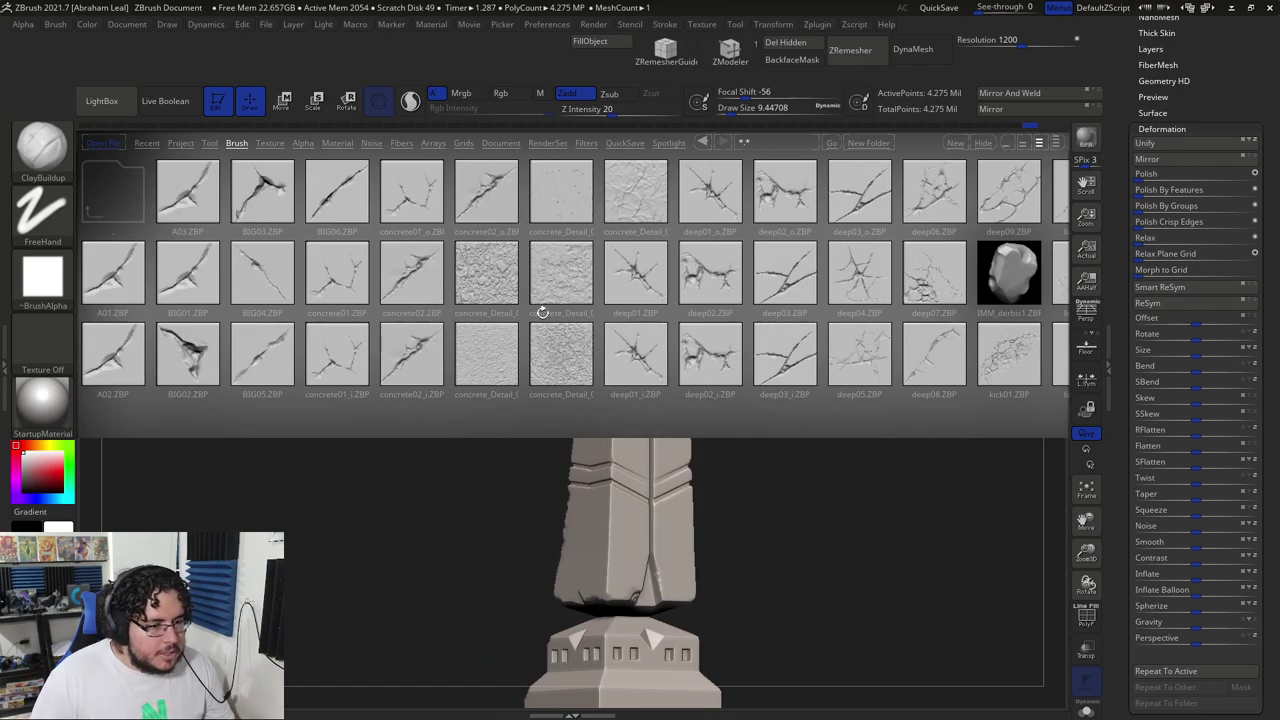
{"action": "scroll", "coordinate": [568, 263], "scroll_direction": "down", "scroll_amount": 3}
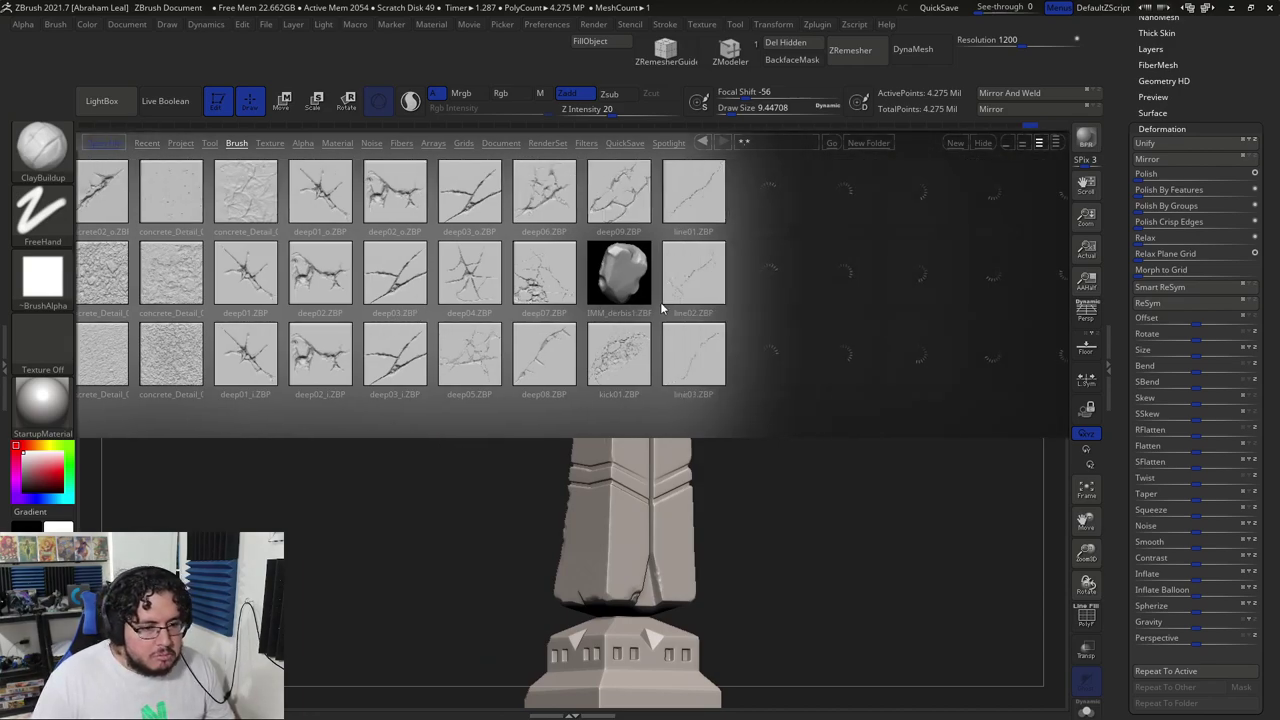
{"action": "scroll", "coordinate": [659, 308], "scroll_direction": "down", "scroll_amount": 3}
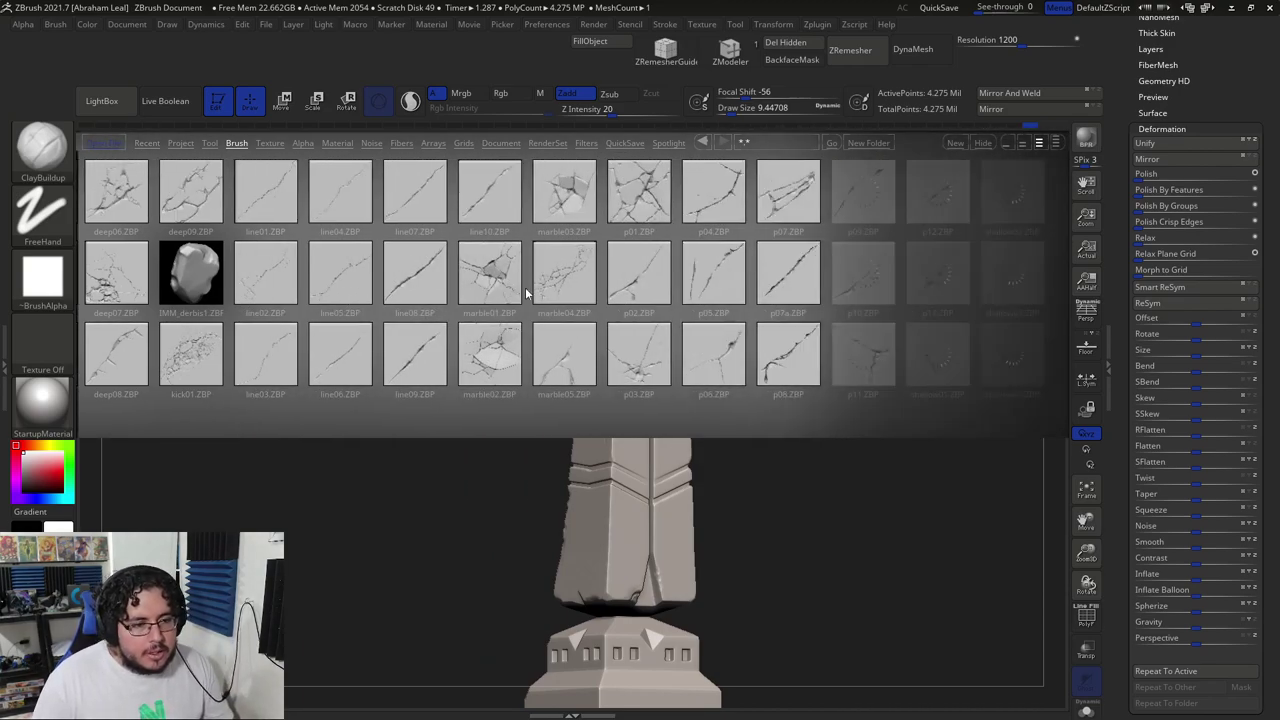
{"action": "scroll", "coordinate": [421, 292], "scroll_direction": "down", "scroll_amount": 3}
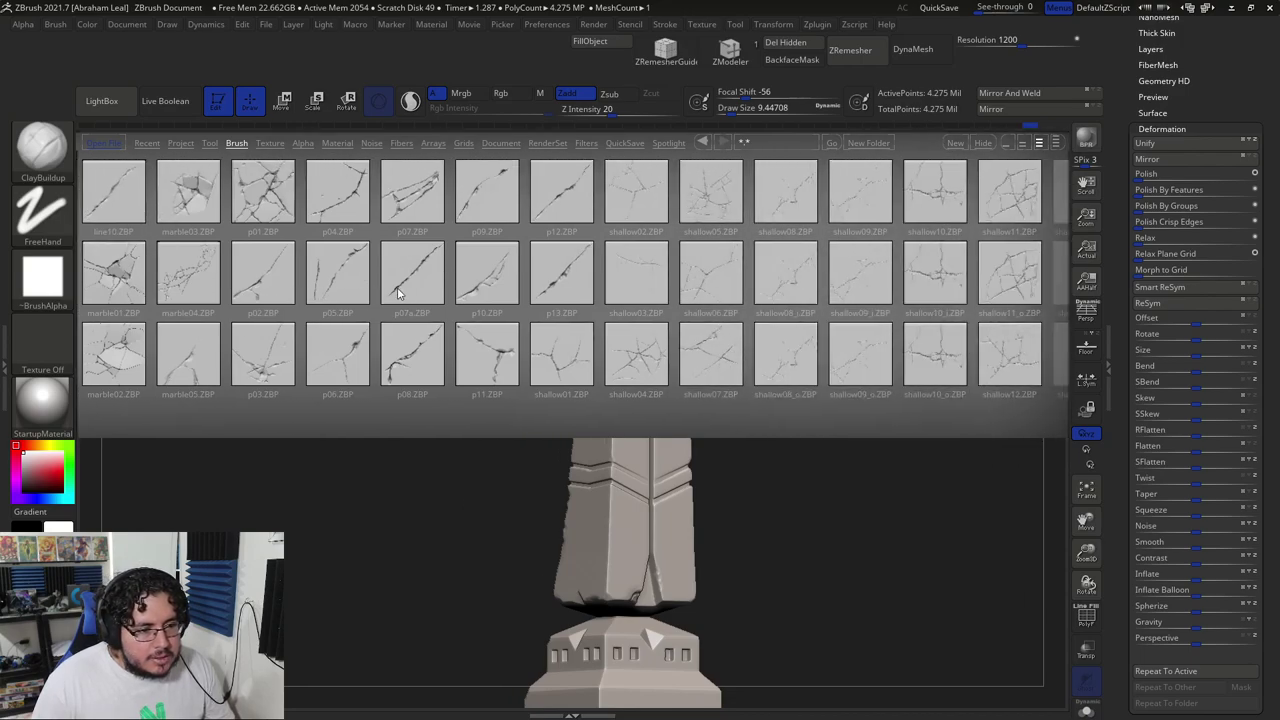
{"action": "scroll", "coordinate": [313, 287], "scroll_direction": "down", "scroll_amount": 3}
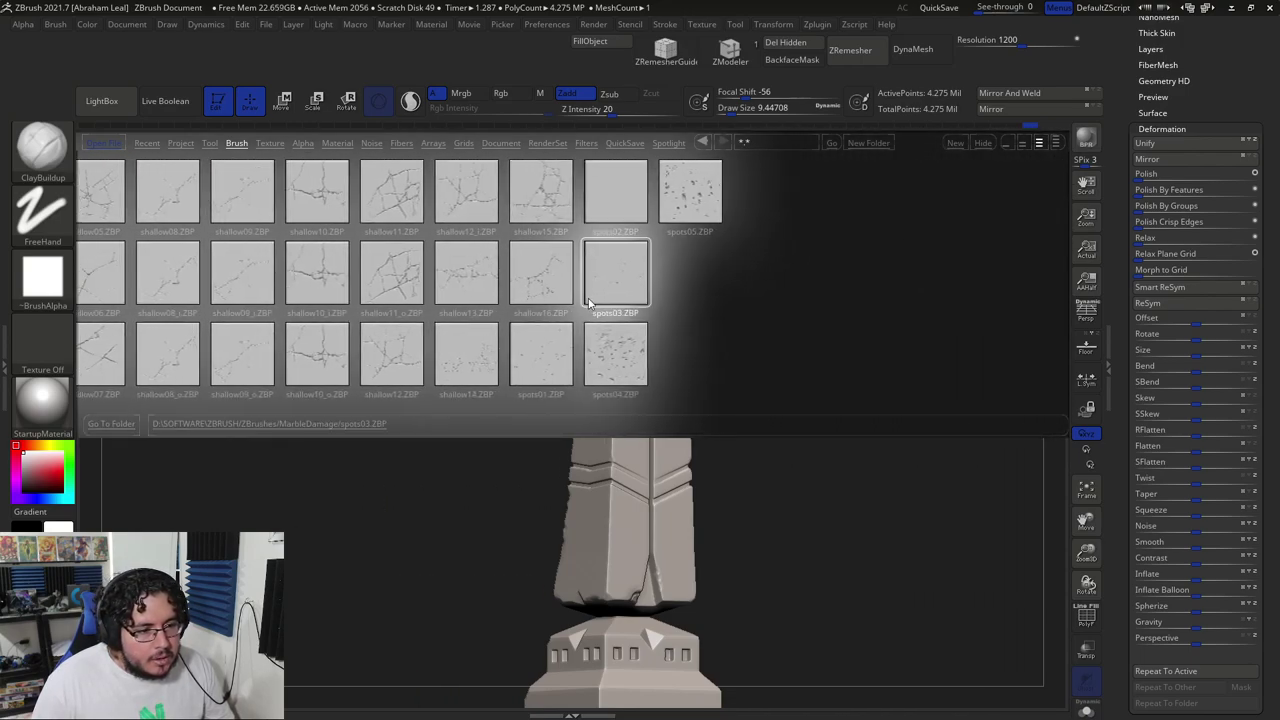
{"action": "double_click", "coordinate": [456, 277]}
{"action": "left_click_drag", "start_coordinate": [794, 483], "coordinate": [815, 232], "text": "alt"}
{"action": "left_click_drag", "start_coordinate": [481, 483], "coordinate": [605, 468]}
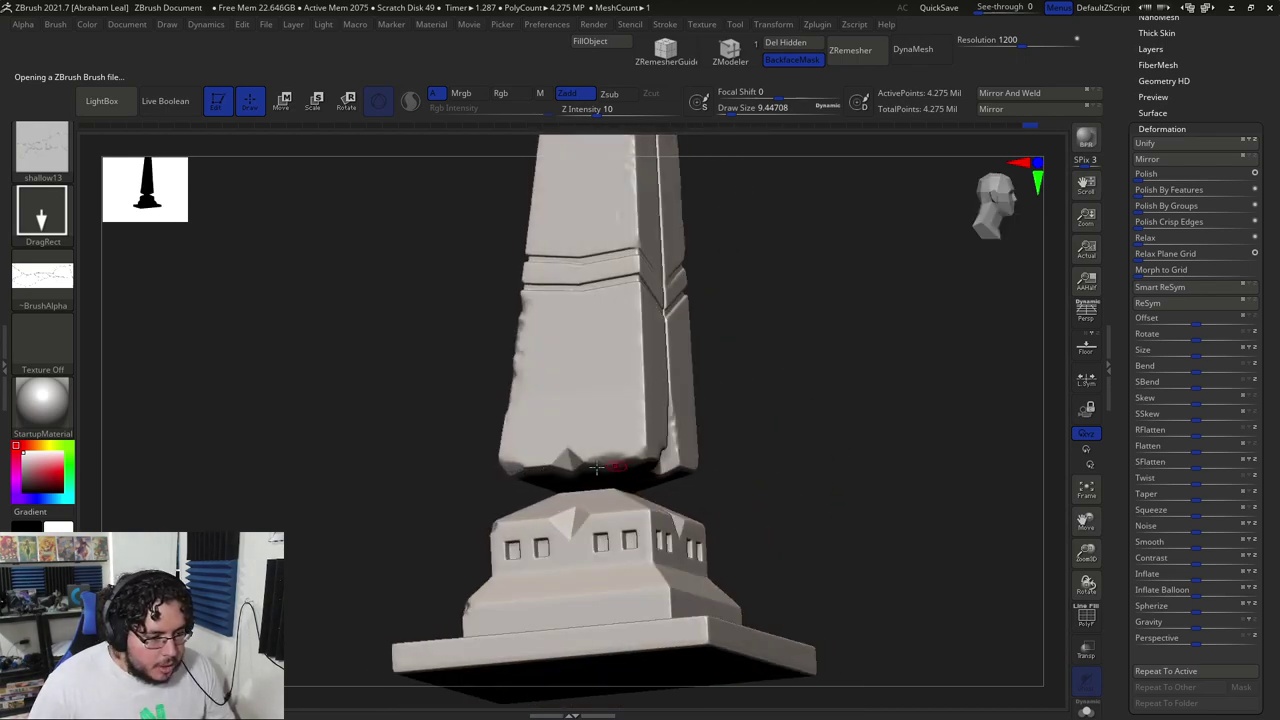
- Stamp shallow13 cracks around the chipped lower corner of the shaft and the damaged edges of its upper section
{"action": "mouse_move", "coordinate": [708, 440]}
{"action": "left_mouse_down"}
{"action": "mouse_move", "coordinate": [746, 463]}
{"action": "mouse_move", "coordinate": [763, 414]}
{"action": "mouse_move", "coordinate": [726, 425]}
{"action": "left_mouse_up"}
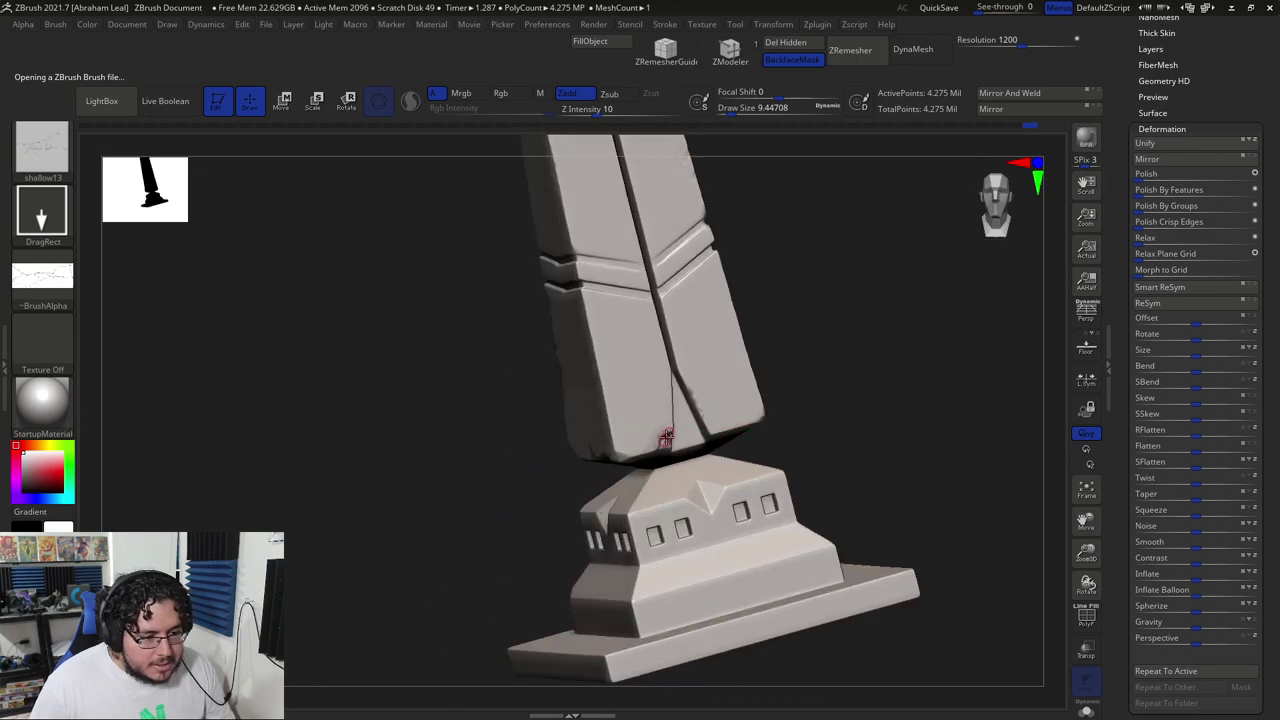
{"action": "mouse_move", "coordinate": [854, 392]}
{"action": "left_mouse_down"}
{"action": "mouse_move", "coordinate": [774, 378]}
{"action": "mouse_move", "coordinate": [745, 423]}
{"action": "left_mouse_up"}
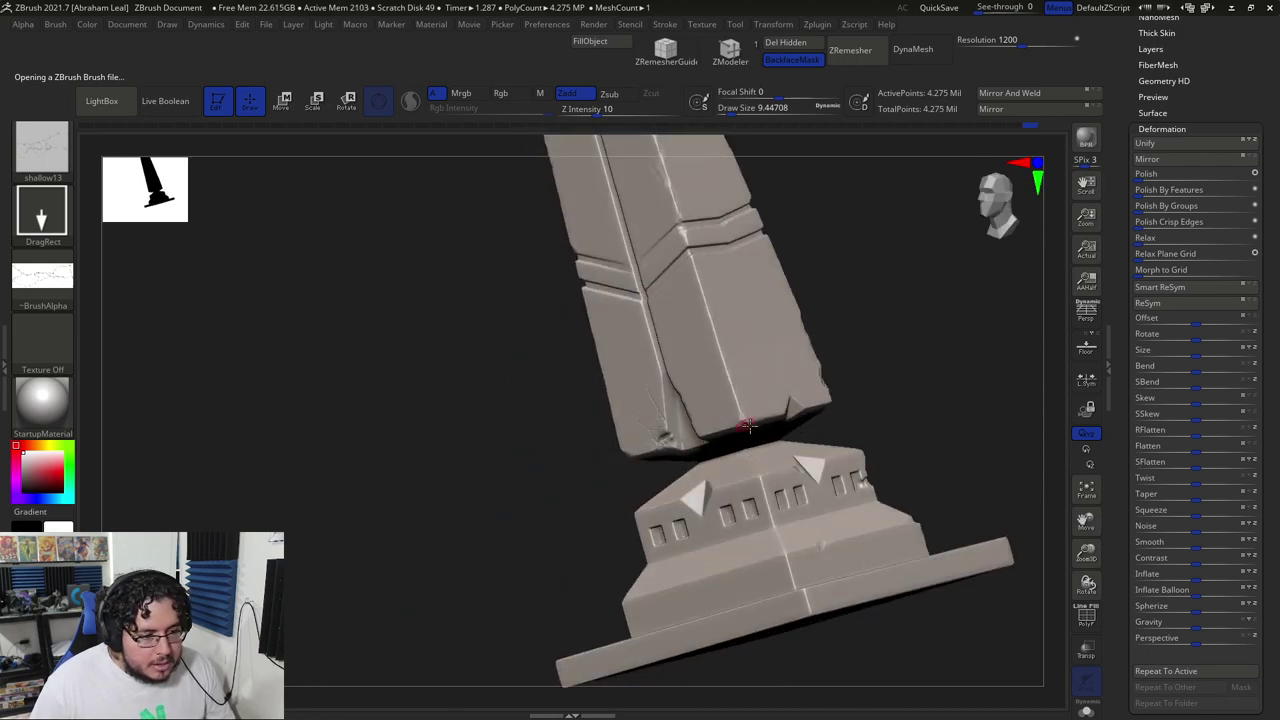
{"action": "mouse_move", "coordinate": [917, 397]}
{"action": "left_mouse_down"}
{"action": "mouse_move", "coordinate": [960, 386]}
{"action": "mouse_move", "coordinate": [903, 420]}
{"action": "mouse_move", "coordinate": [745, 369]}
{"action": "left_mouse_up"}
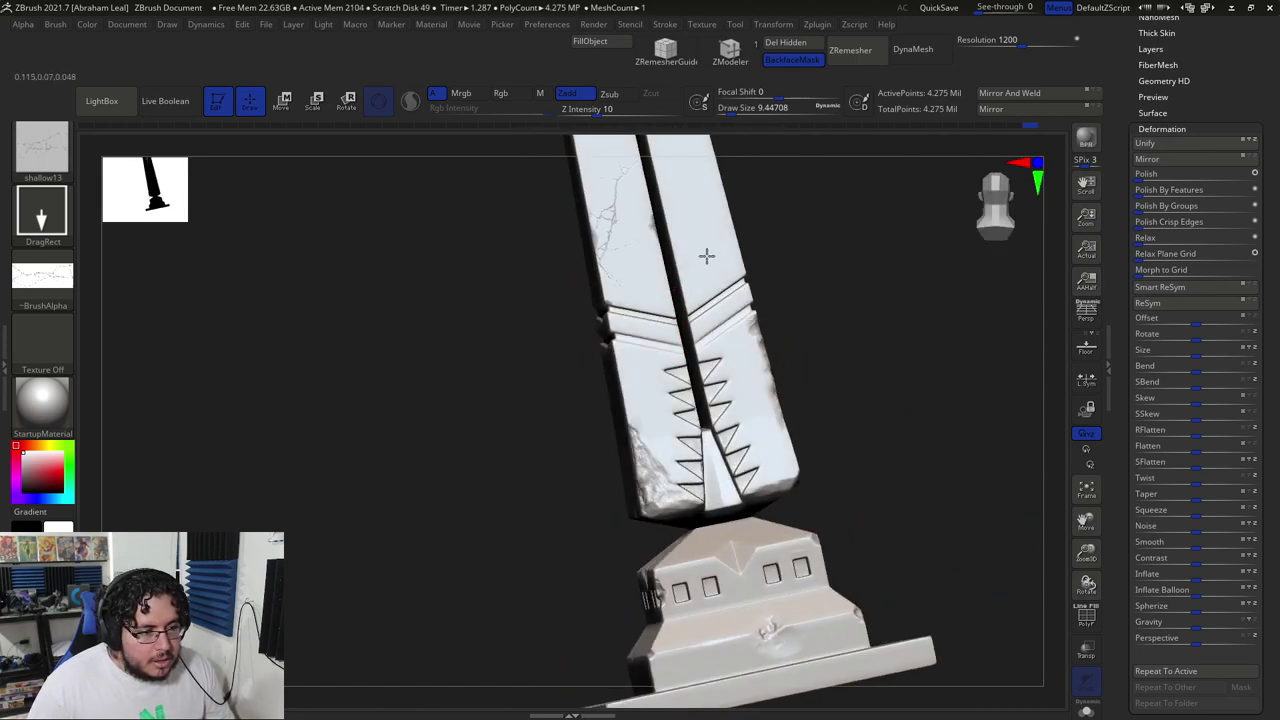
{"action": "mouse_move", "coordinate": [826, 217]}
{"action": "left_mouse_down"}
{"action": "mouse_move", "coordinate": [791, 429]}
{"action": "mouse_move", "coordinate": [680, 285]}
{"action": "mouse_move", "coordinate": [609, 314]}
{"action": "left_mouse_up"}
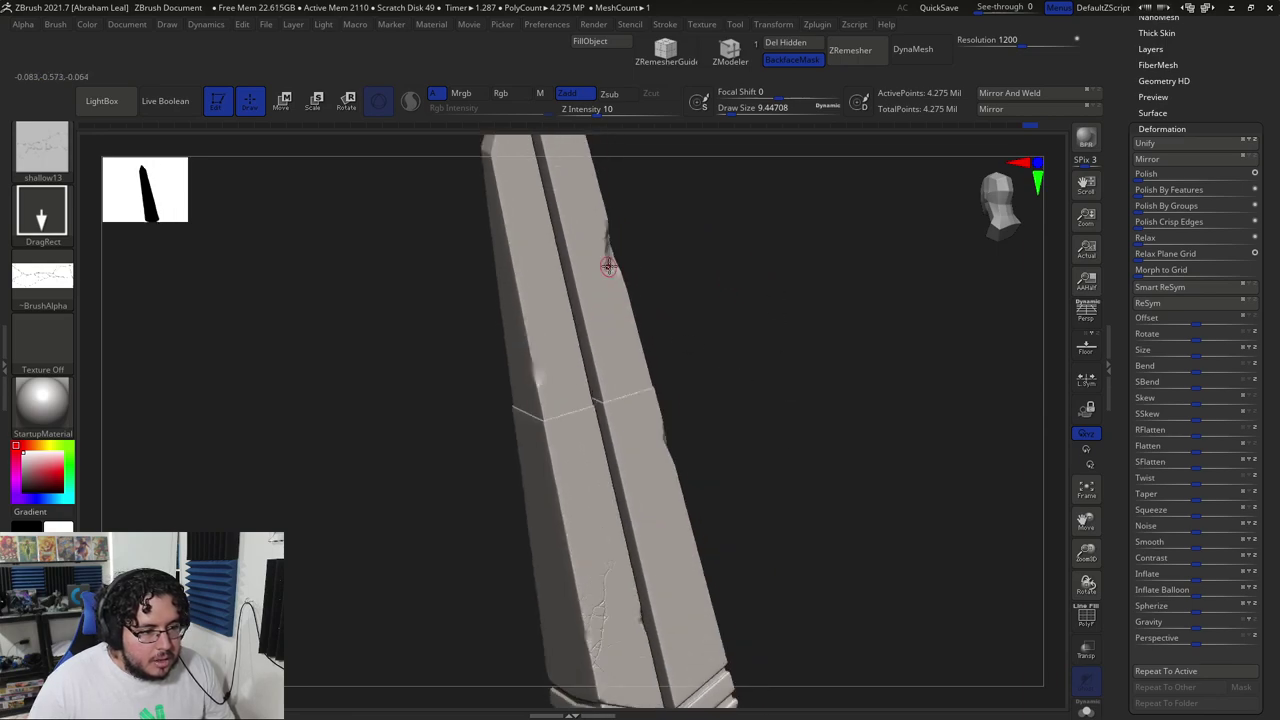
{"action": "left_click_drag", "start_coordinate": [714, 242], "coordinate": [606, 263]}
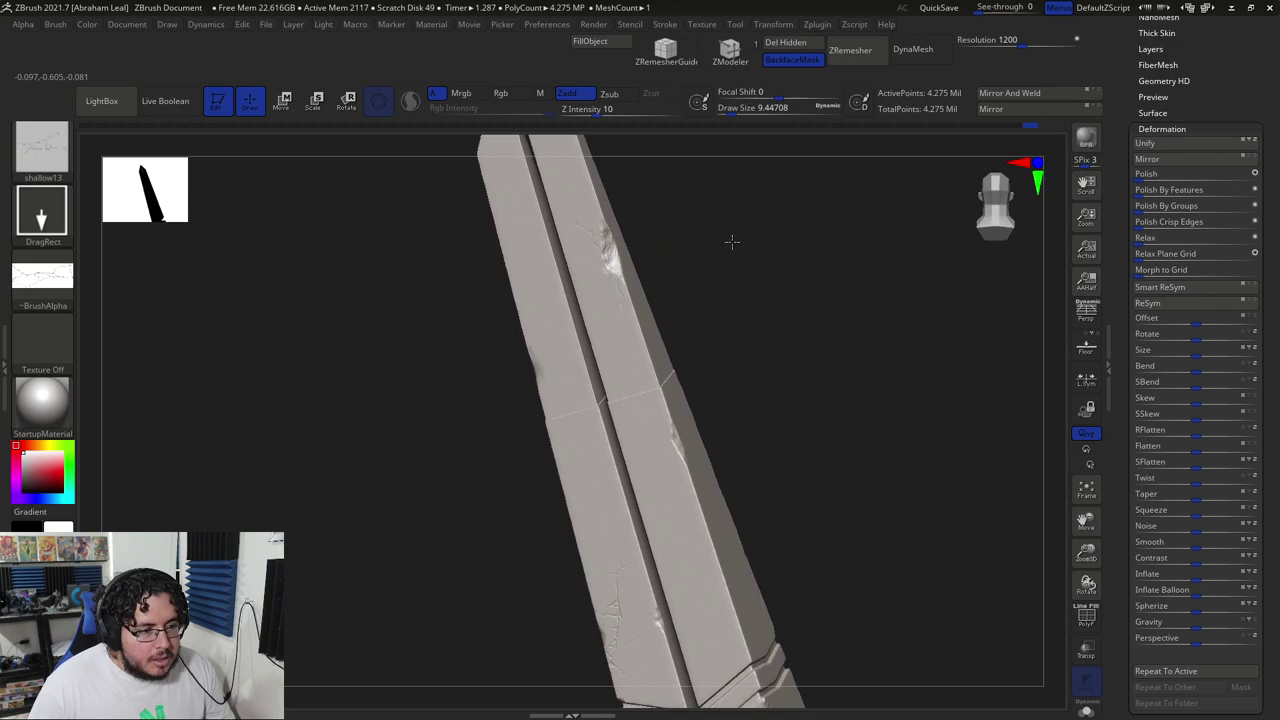
{"action": "mouse_move", "coordinate": [760, 248]}
{"action": "left_mouse_down"}
{"action": "mouse_move", "coordinate": [757, 300]}
{"action": "mouse_move", "coordinate": [718, 318]}
{"action": "mouse_move", "coordinate": [760, 320]}
{"action": "mouse_move", "coordinate": [748, 343]}
{"action": "mouse_move", "coordinate": [766, 294]}
{"action": "mouse_move", "coordinate": [843, 249]}
{"action": "mouse_move", "coordinate": [589, 270]}
{"action": "left_mouse_up"}
- Load the marble04 crack brush and stamp fine cracks around the chip at the shaft's horizontal seam
{"action": "key", "text": "comma"}
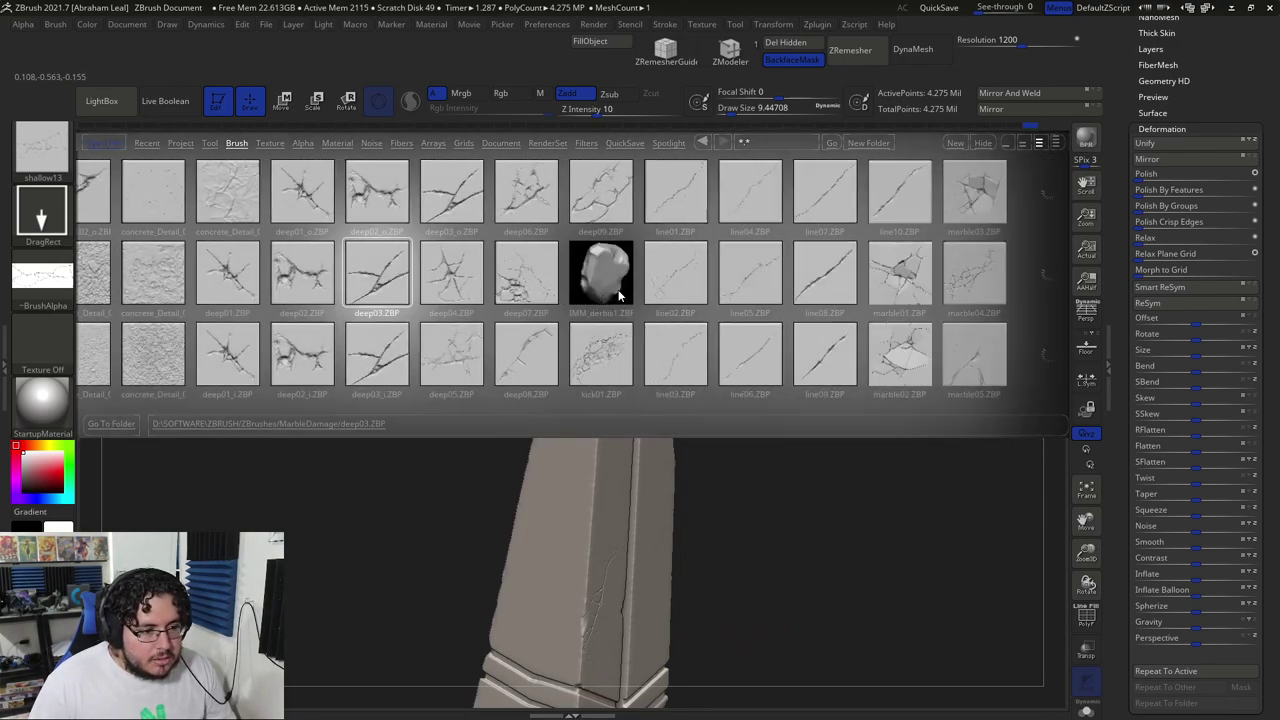
{"action": "double_click", "coordinate": [772, 284]}
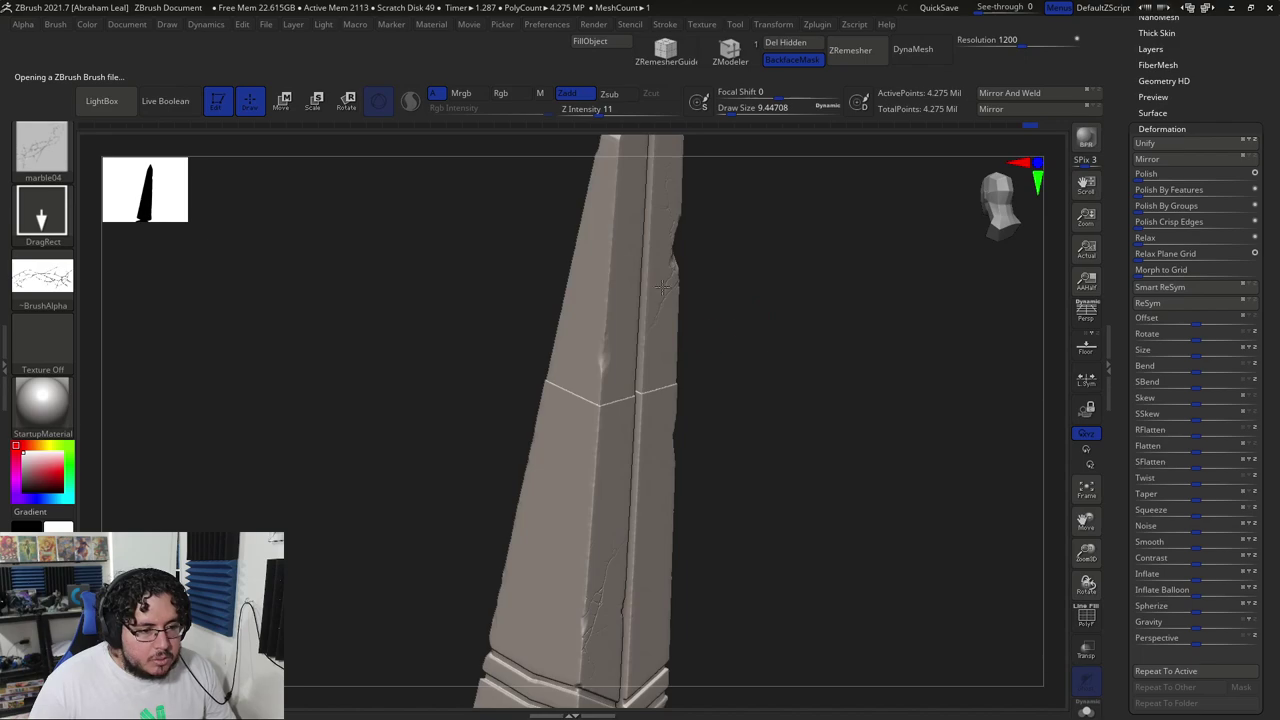
{"action": "mouse_move", "coordinate": [768, 243]}
{"action": "left_mouse_down"}
{"action": "mouse_move", "coordinate": [811, 246]}
{"action": "mouse_move", "coordinate": [711, 263]}
{"action": "left_mouse_up"}
{"action": "key", "text": "ctrl+z"}
{"action": "mouse_move", "coordinate": [600, 246]}
{"action": "left_mouse_down"}
{"action": "mouse_move", "coordinate": [591, 290]}
{"action": "mouse_move", "coordinate": [566, 265]}
{"action": "left_mouse_up"}
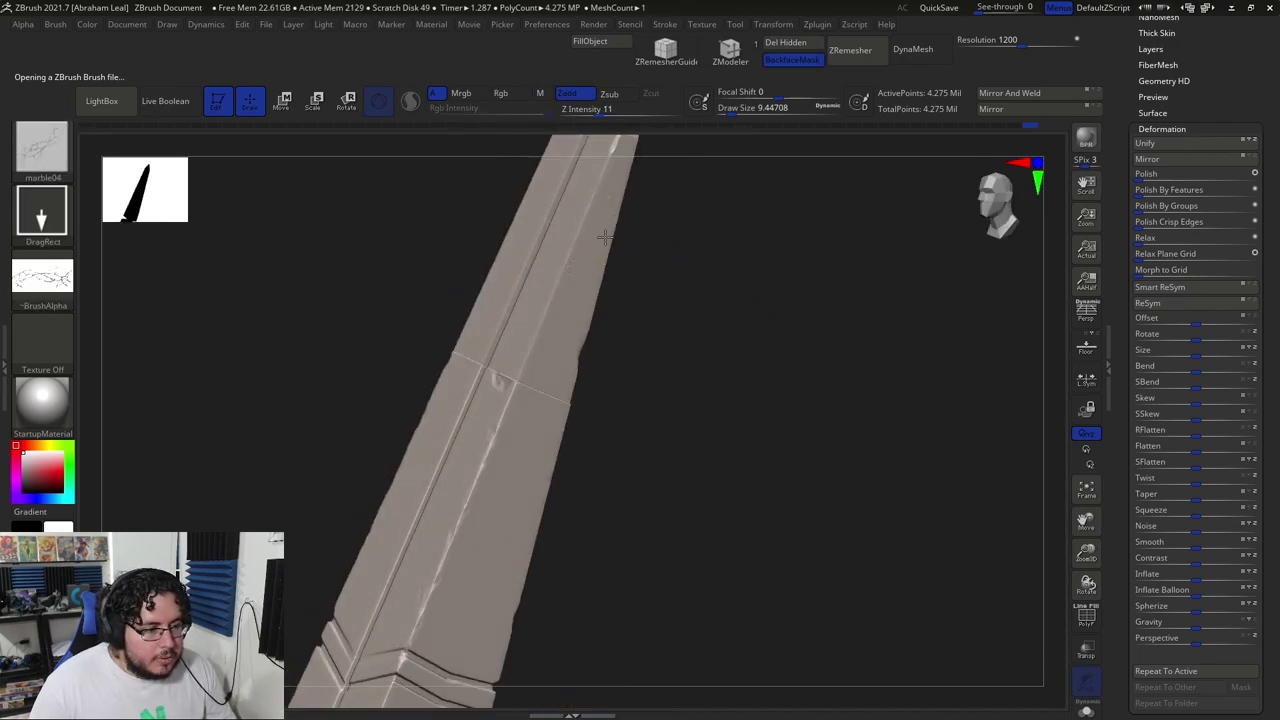
{"action": "key", "text": "ctrl+z"}
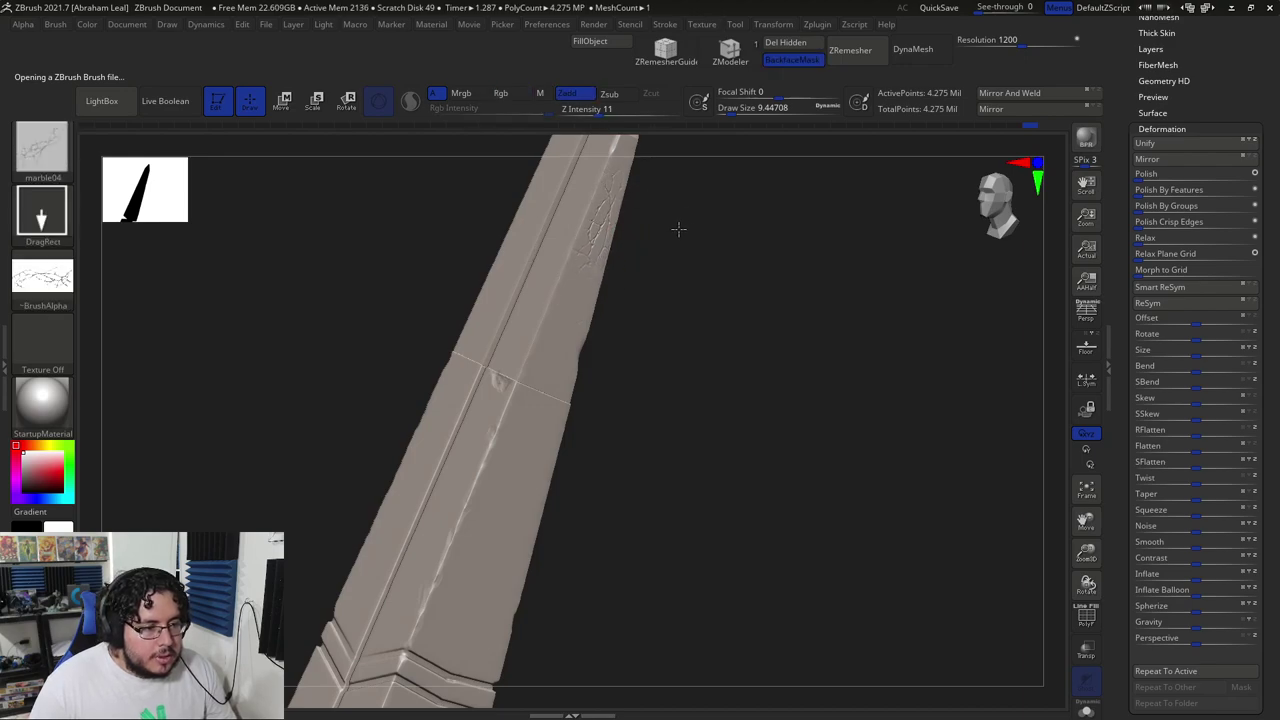
{"action": "key", "text": "ctrl+z"}
{"action": "left_click_drag", "start_coordinate": [694, 317], "coordinate": [762, 319]}
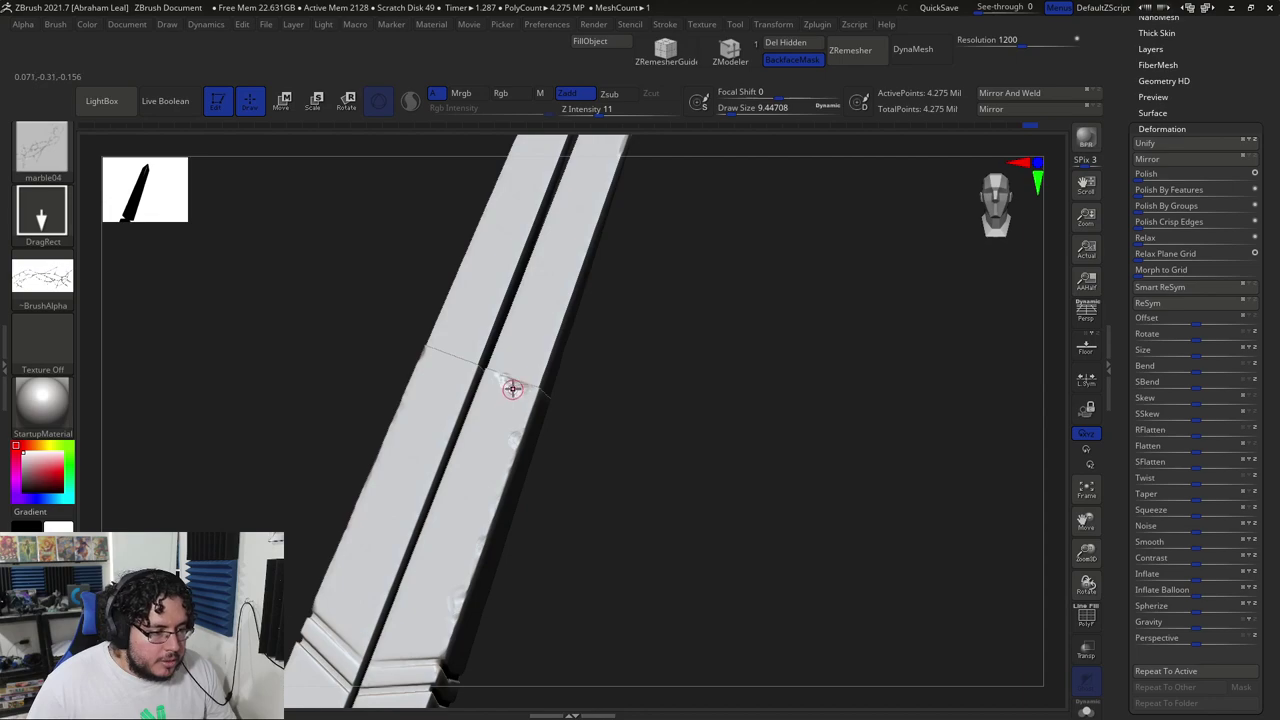
{"action": "left_click_drag", "start_coordinate": [600, 428], "coordinate": [645, 359]}
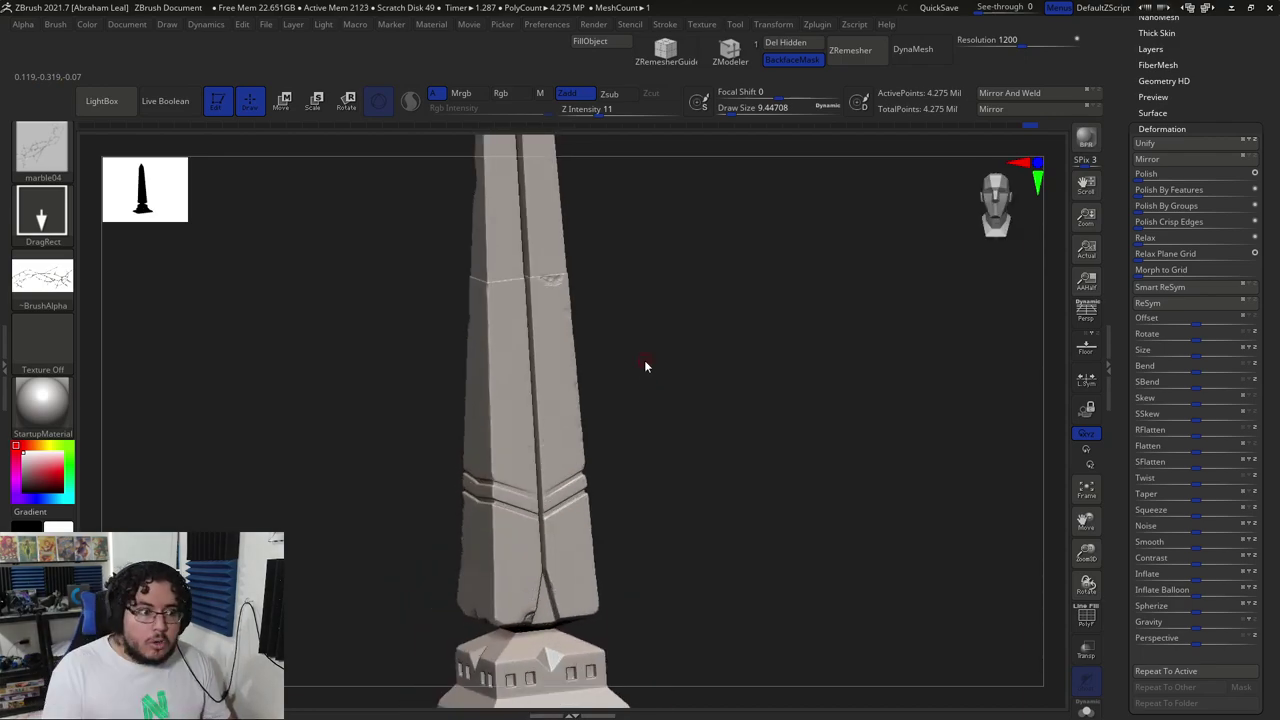
- Examine the stepped base of the middle obelisk in the reference image and compare it with the model's base
{"action": "key", "text": "alt+Tab"}
{"action": "right_click_drag", "start_coordinate": [594, 482], "coordinate": [606, 396]}
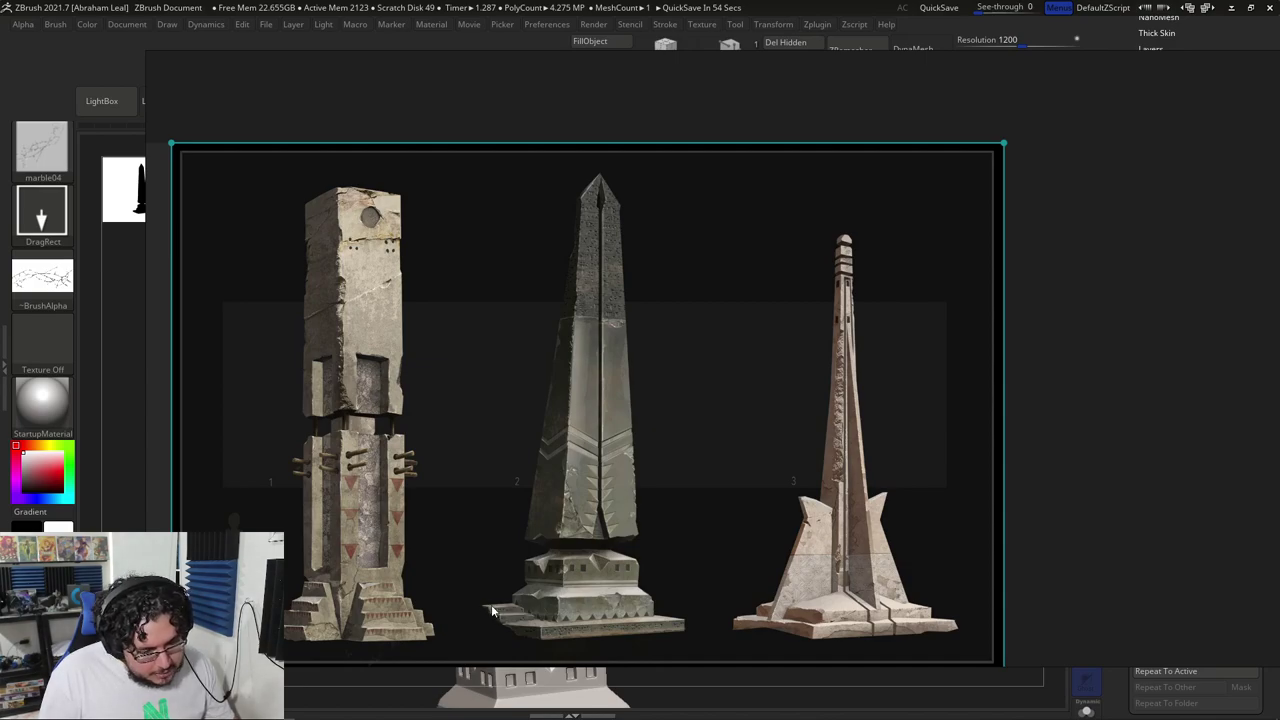
{"action": "key", "text": "alt+Tab"}
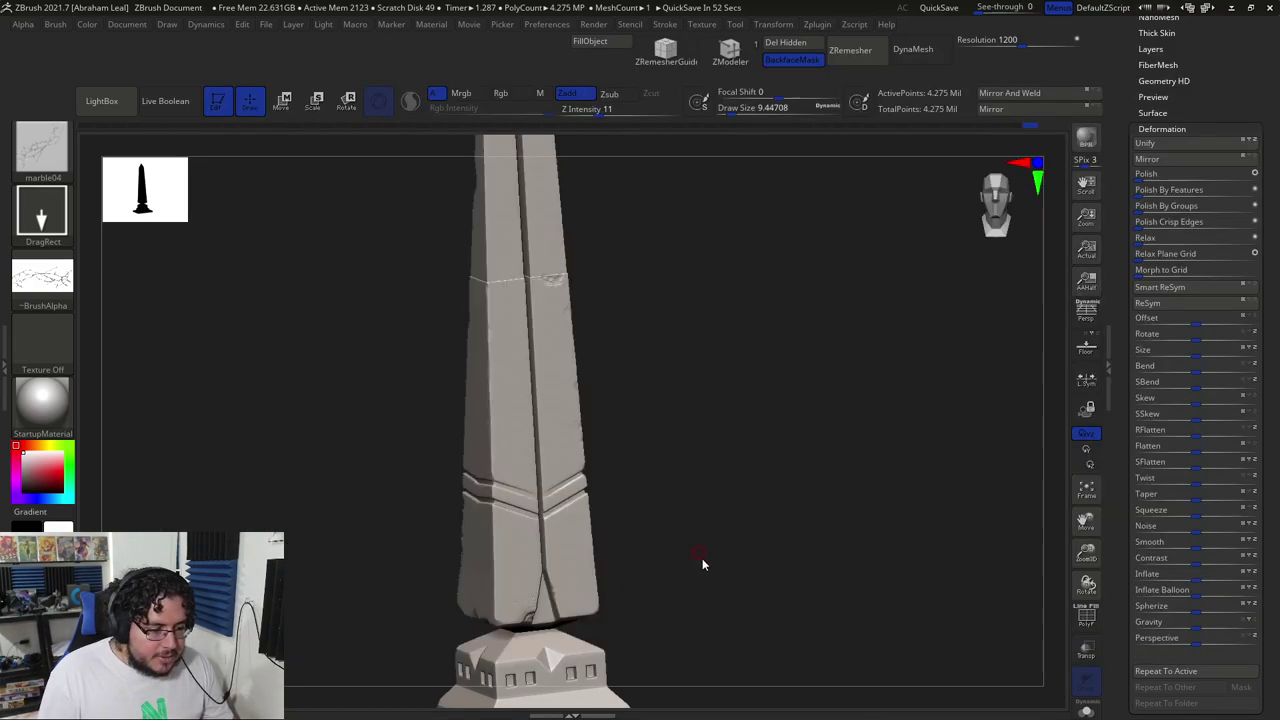
{"action": "left_click_drag", "start_coordinate": [704, 560], "coordinate": [743, 366], "text": "alt"}
{"action": "left_click_drag", "start_coordinate": [753, 445], "coordinate": [685, 516]}
{"action": "key", "text": "alt+Tab"}
{"action": "key", "text": "alt+Tab"}
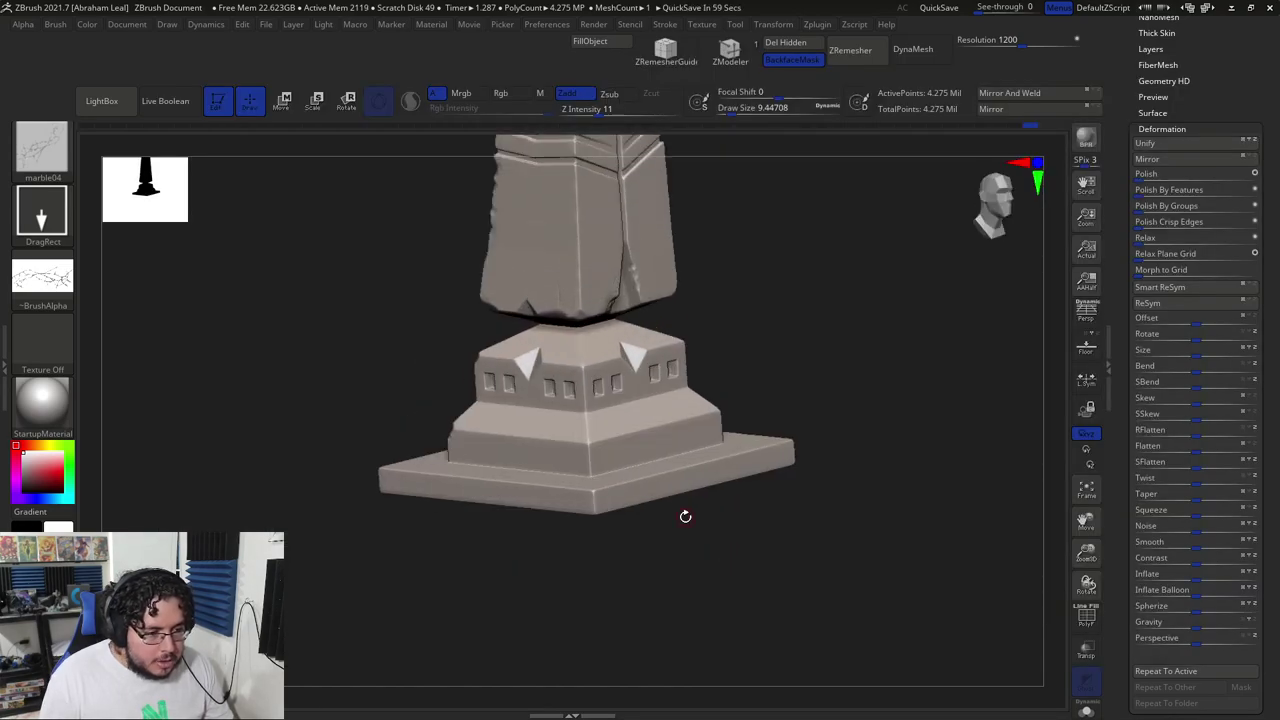
- Wear down the corners and edges of the square base slab with TrimDynamic at a draw size of about 20
{"action": "key", "text": "b"}
{"action": "key", "text": "t"}
{"action": "key", "text": "d"}
{"action": "key", "text": "space"}
{"action": "left_click", "coordinate": [645, 476]}
{"action": "left_click_drag", "start_coordinate": [624, 577], "coordinate": [627, 622]}
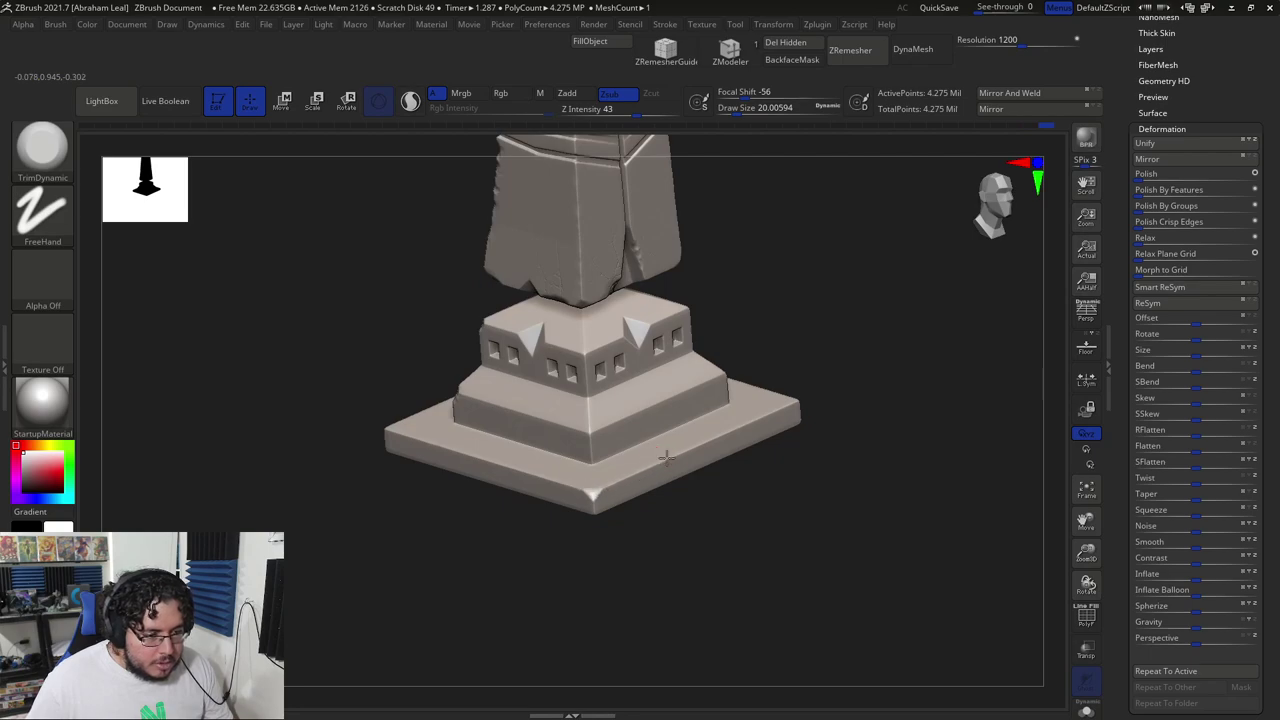
{"action": "left_click_drag", "start_coordinate": [863, 400], "coordinate": [697, 441]}
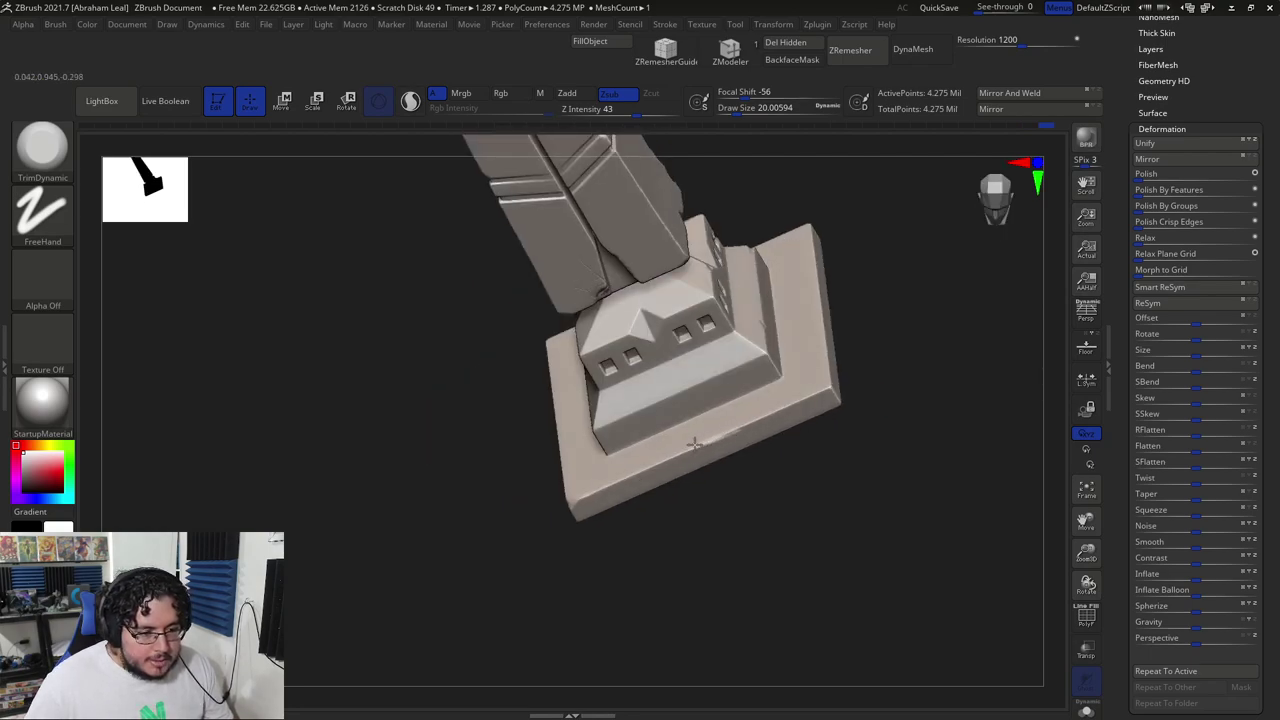
{"action": "left_click_drag", "start_coordinate": [870, 405], "coordinate": [757, 207]}
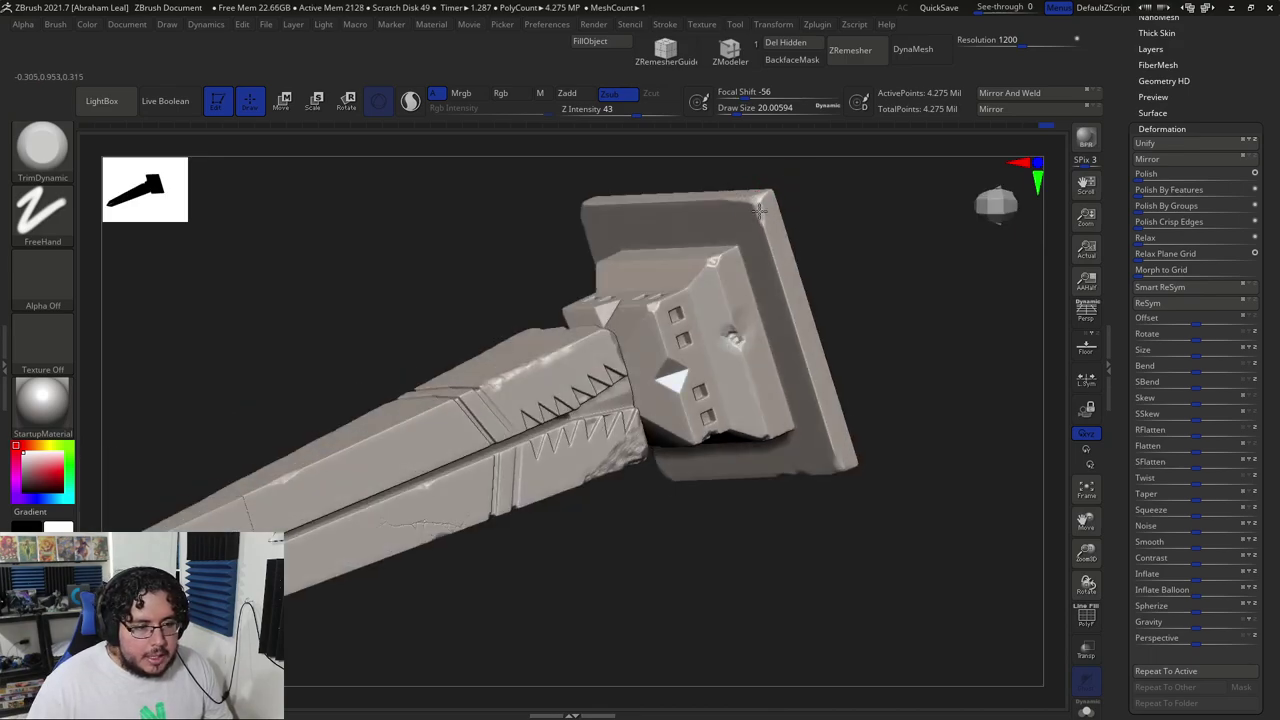
{"action": "left_click_drag", "start_coordinate": [757, 197], "coordinate": [680, 233]}
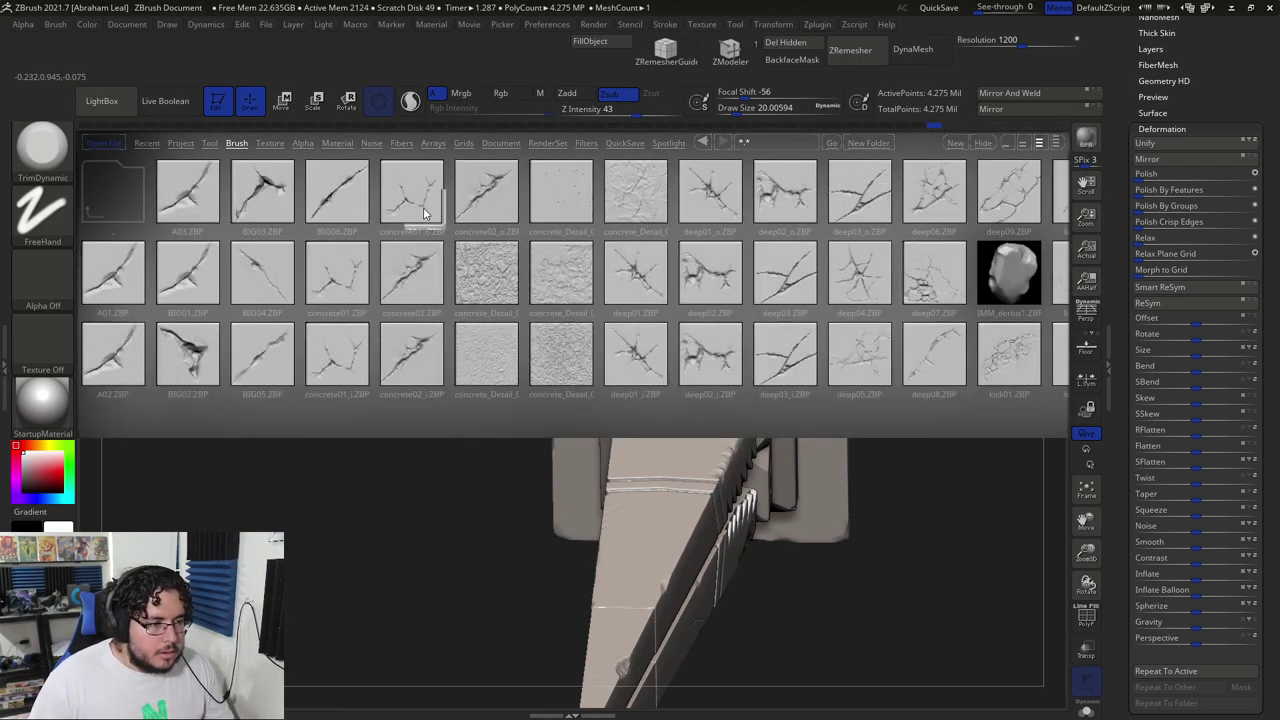
- Load the concrete01_o brush from the MarbleDamage library and stamp cracks and chips along the base slab's edges and corners
{"action": "left_click", "coordinate": [424, 213]}
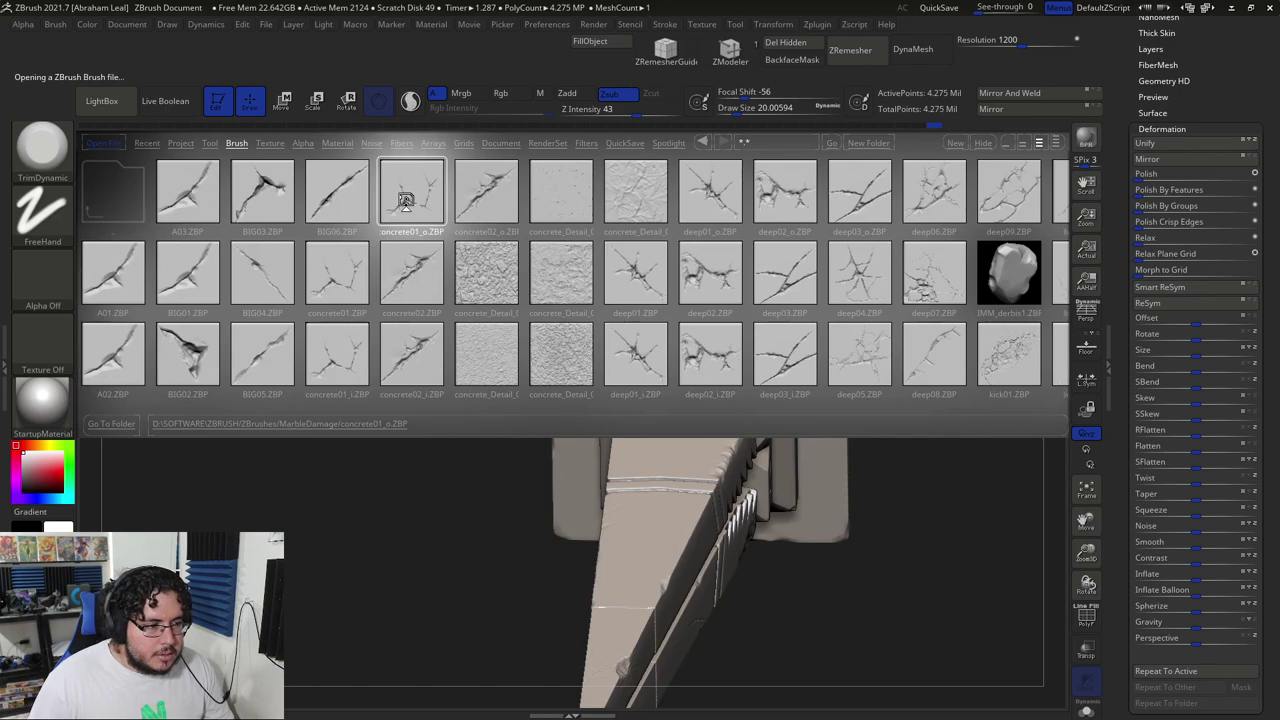
{"action": "double_click", "coordinate": [428, 200]}
{"action": "left_click_drag", "start_coordinate": [715, 292], "coordinate": [717, 291]}
{"action": "left_click_drag", "start_coordinate": [800, 222], "coordinate": [860, 192]}
{"action": "left_click_drag", "start_coordinate": [445, 388], "coordinate": [581, 519]}
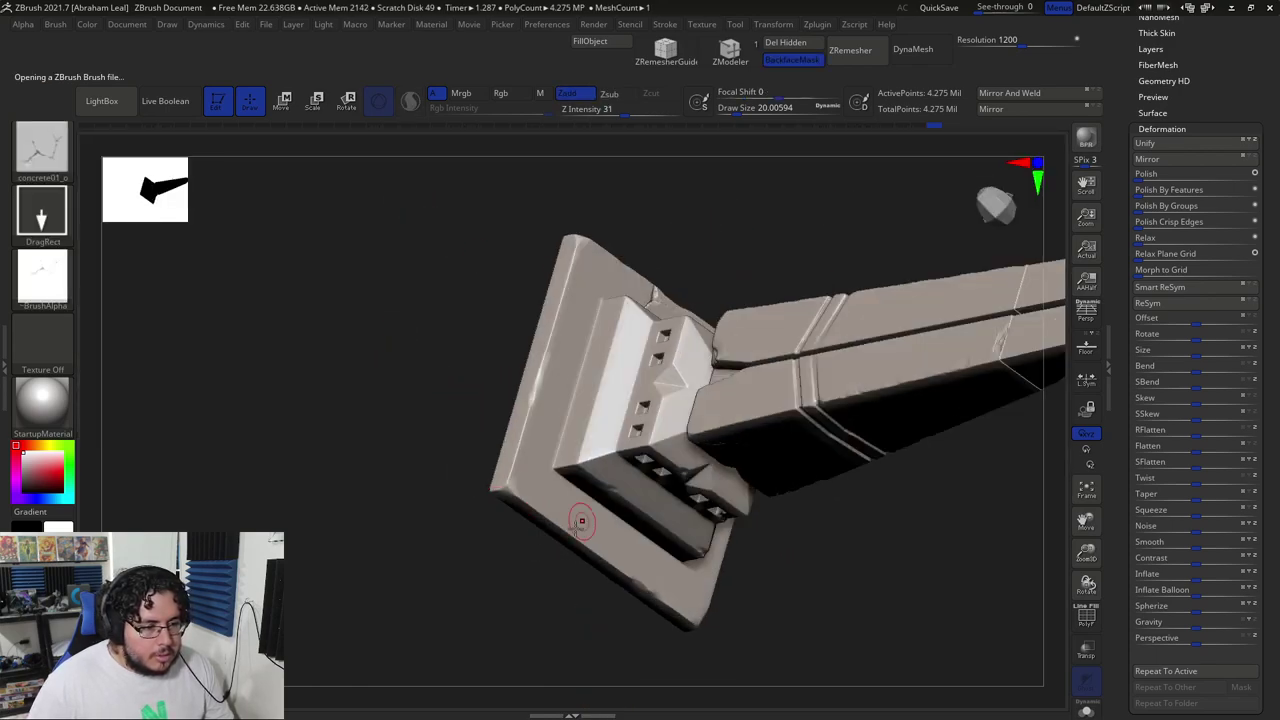
{"action": "left_click_drag", "start_coordinate": [632, 594], "coordinate": [706, 640]}
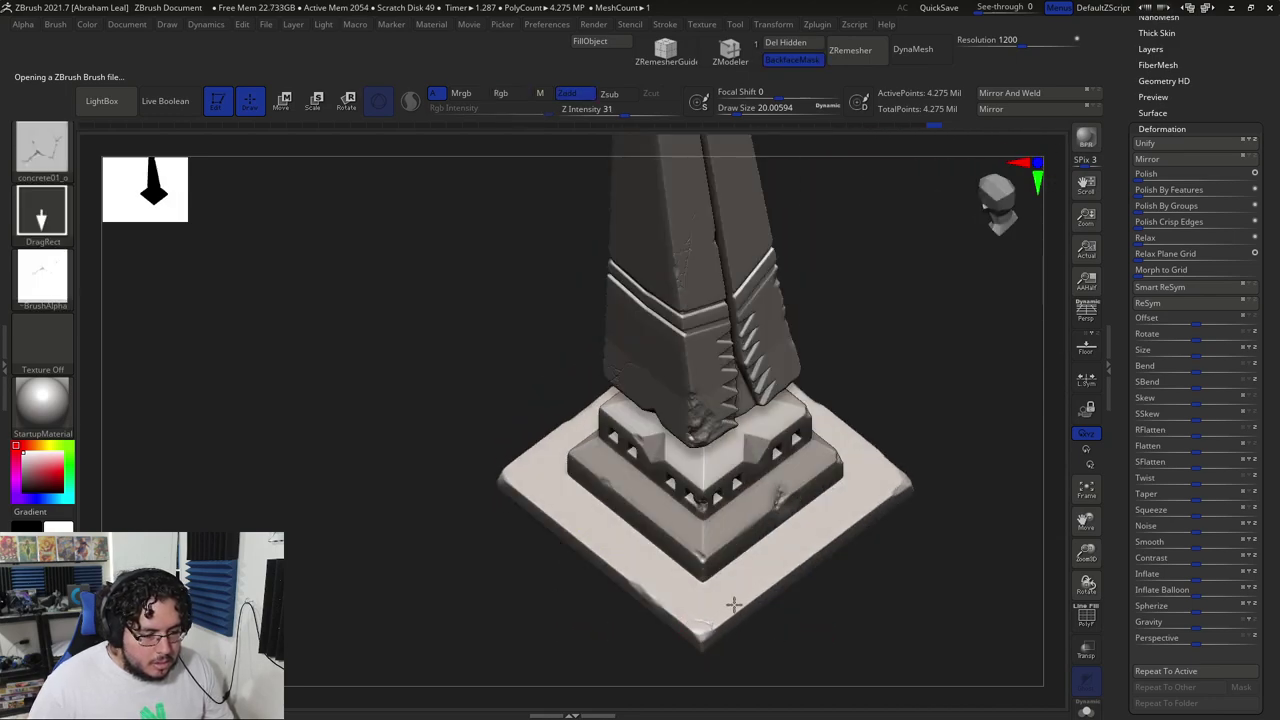
{"action": "left_click_drag", "start_coordinate": [851, 589], "coordinate": [870, 540]}
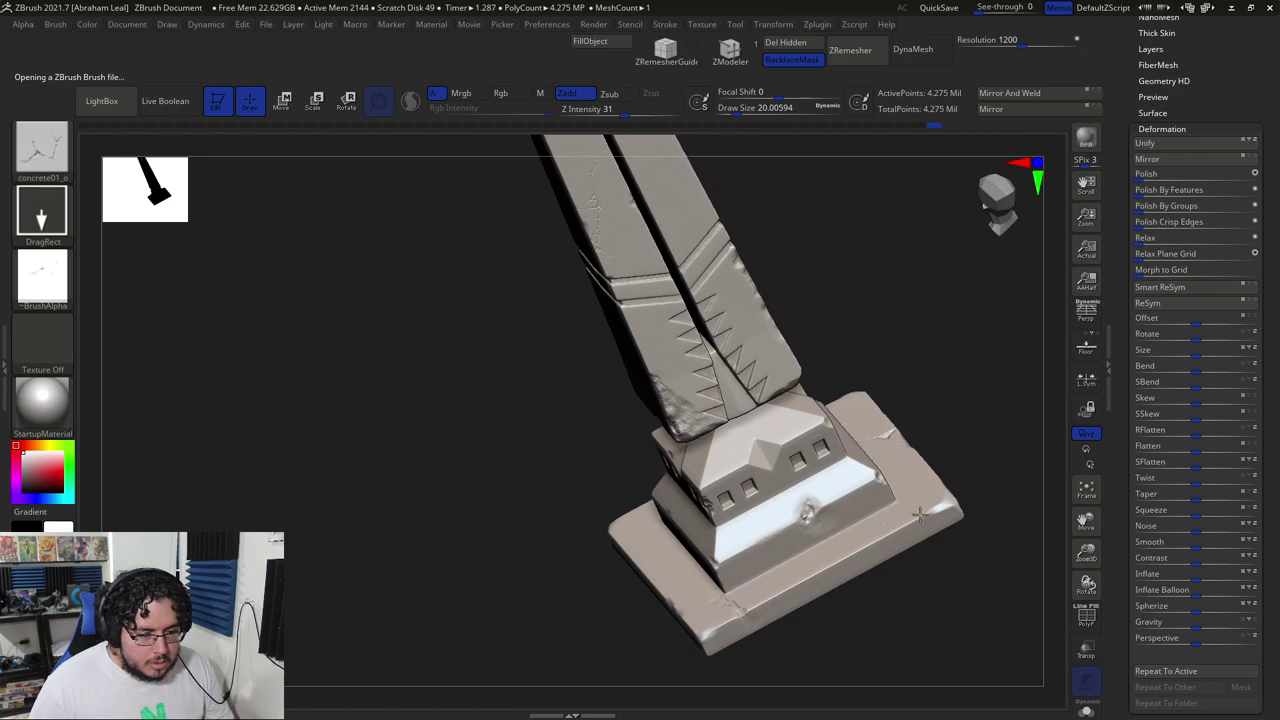
{"action": "mouse_move", "coordinate": [999, 459]}
{"action": "left_mouse_down"}
{"action": "mouse_move", "coordinate": [985, 532]}
{"action": "mouse_move", "coordinate": [998, 538]}
{"action": "mouse_move", "coordinate": [980, 545]}
{"action": "mouse_move", "coordinate": [1012, 421]}
{"action": "mouse_move", "coordinate": [663, 489]}
{"action": "mouse_move", "coordinate": [666, 514]}
{"action": "mouse_move", "coordinate": [1006, 539]}
{"action": "mouse_move", "coordinate": [957, 480]}
{"action": "mouse_move", "coordinate": [691, 449]}
{"action": "left_mouse_up"}
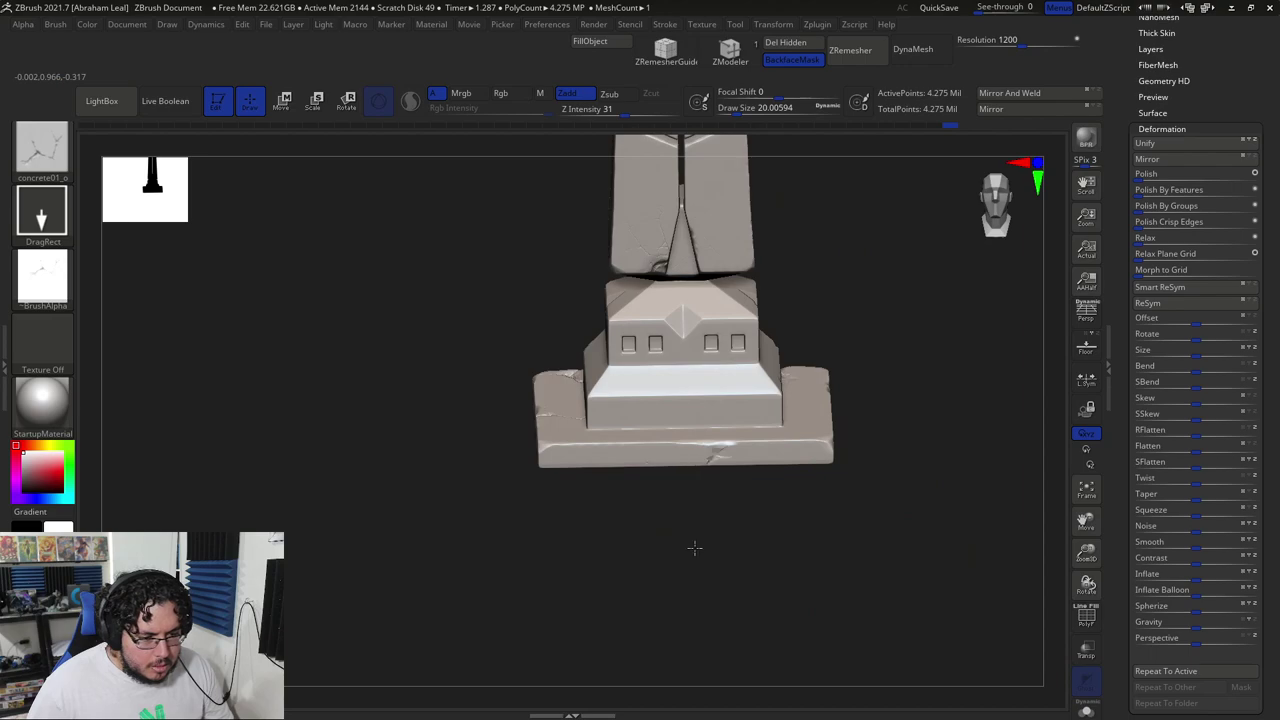
- Load the deep03_o crack brush, try it on the slab's front edge, and set its Z Intensity to 8
{"action": "key", "text": "comma"}
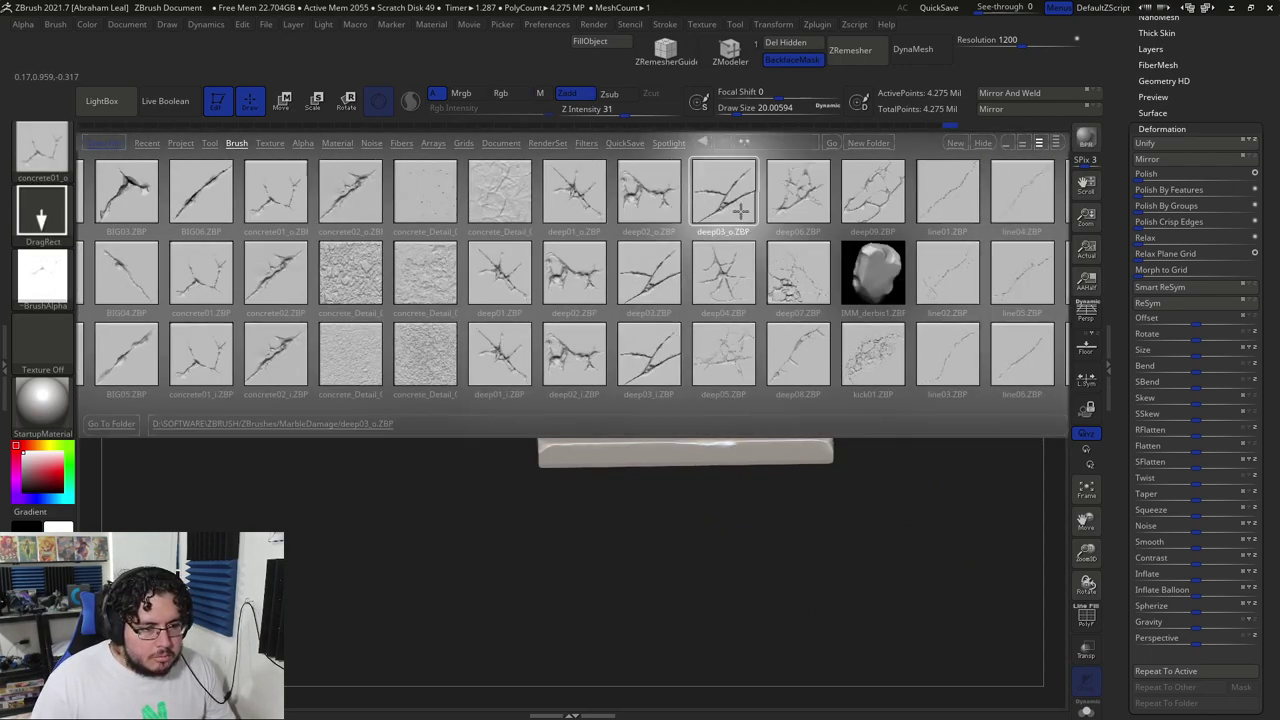
{"action": "double_click", "coordinate": [742, 210]}
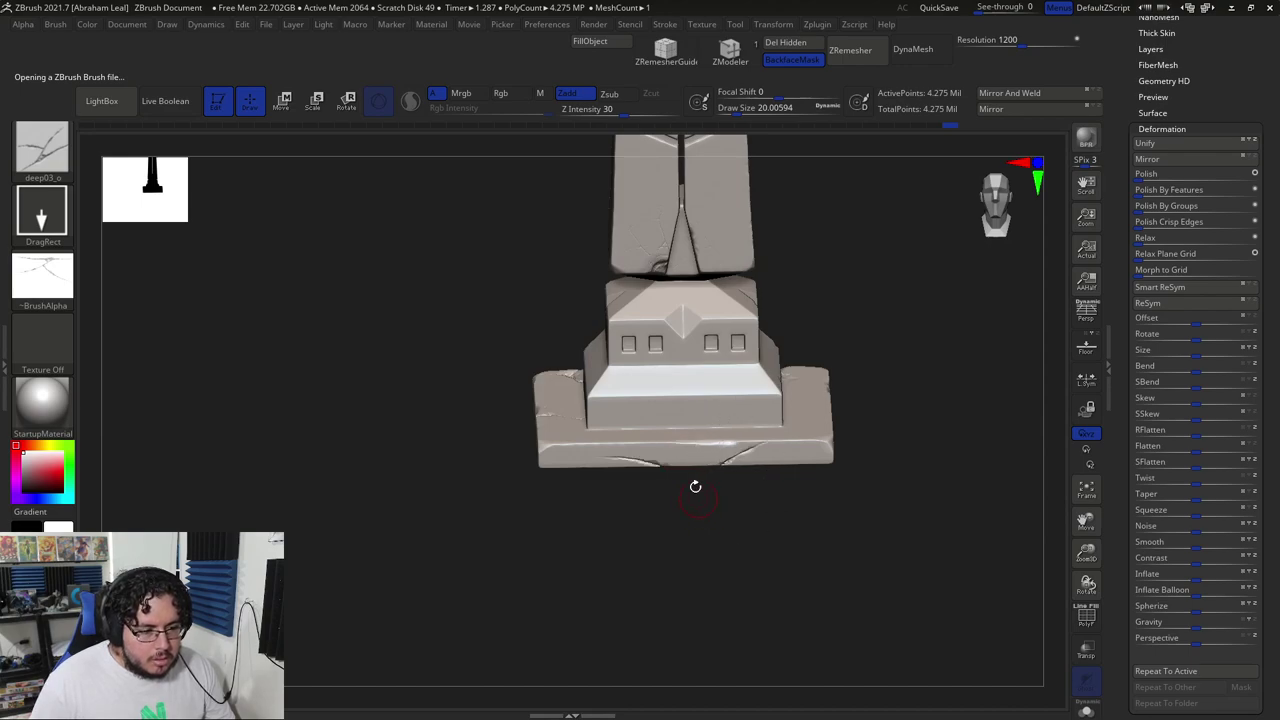
{"action": "mouse_move", "coordinate": [762, 447]}
{"action": "left_mouse_down"}
{"action": "mouse_move", "coordinate": [789, 491]}
{"action": "mouse_move", "coordinate": [711, 520]}
{"action": "mouse_move", "coordinate": [785, 521]}
{"action": "left_mouse_up"}
{"action": "key", "text": "ctrl+z"}
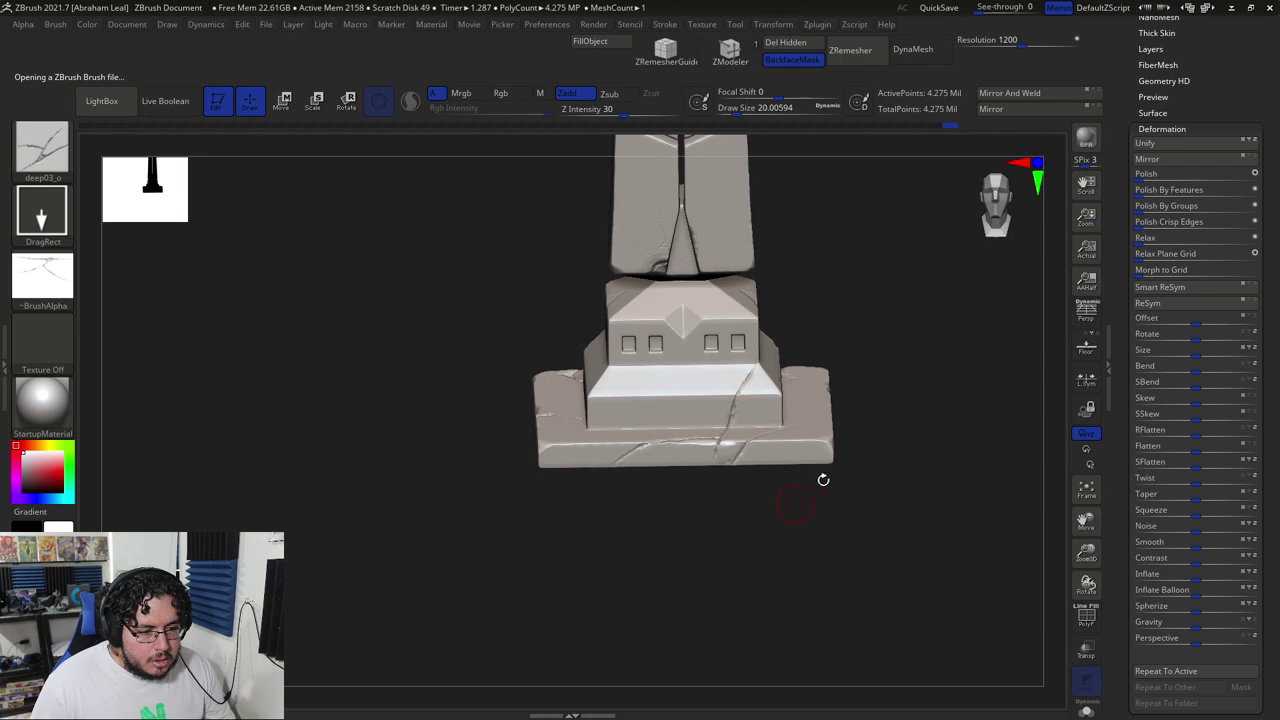
{"action": "left_click_drag", "start_coordinate": [594, 105], "coordinate": [592, 106]}
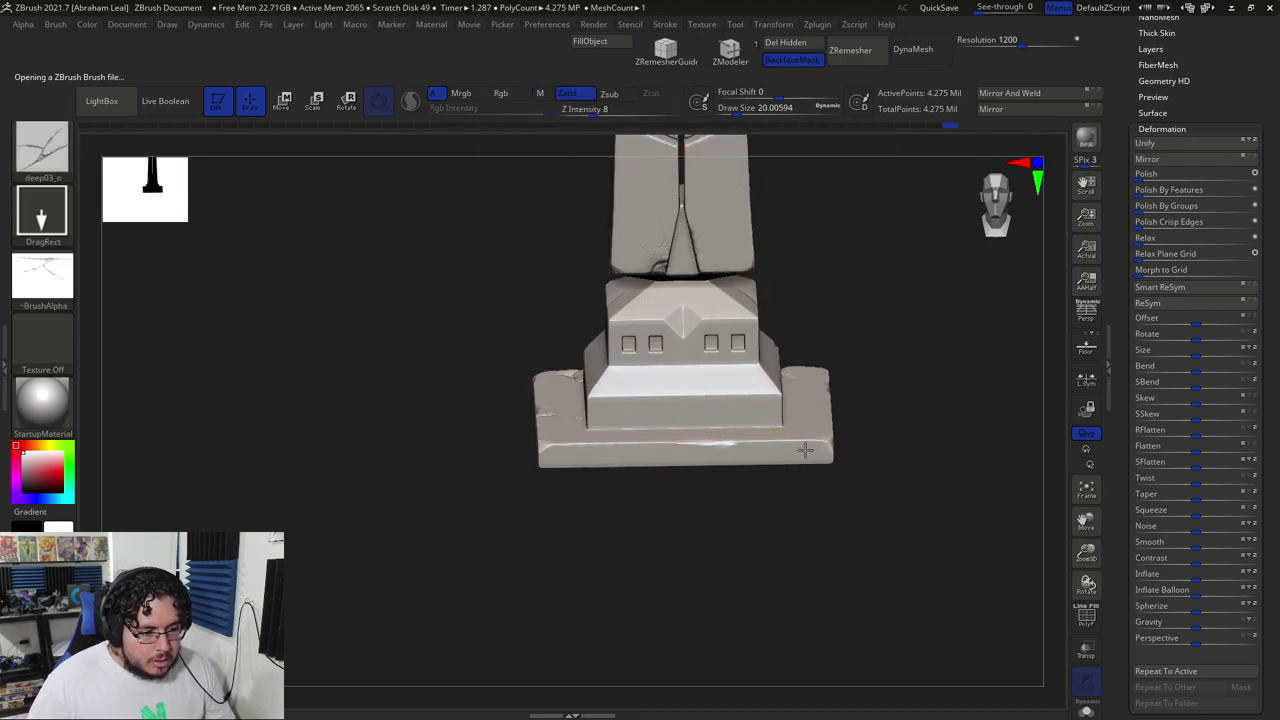
- Stamp subtle deep03_o cracks around the base slab and the stepped blocks above it
{"action": "left_click_drag", "start_coordinate": [854, 397], "coordinate": [837, 380]}
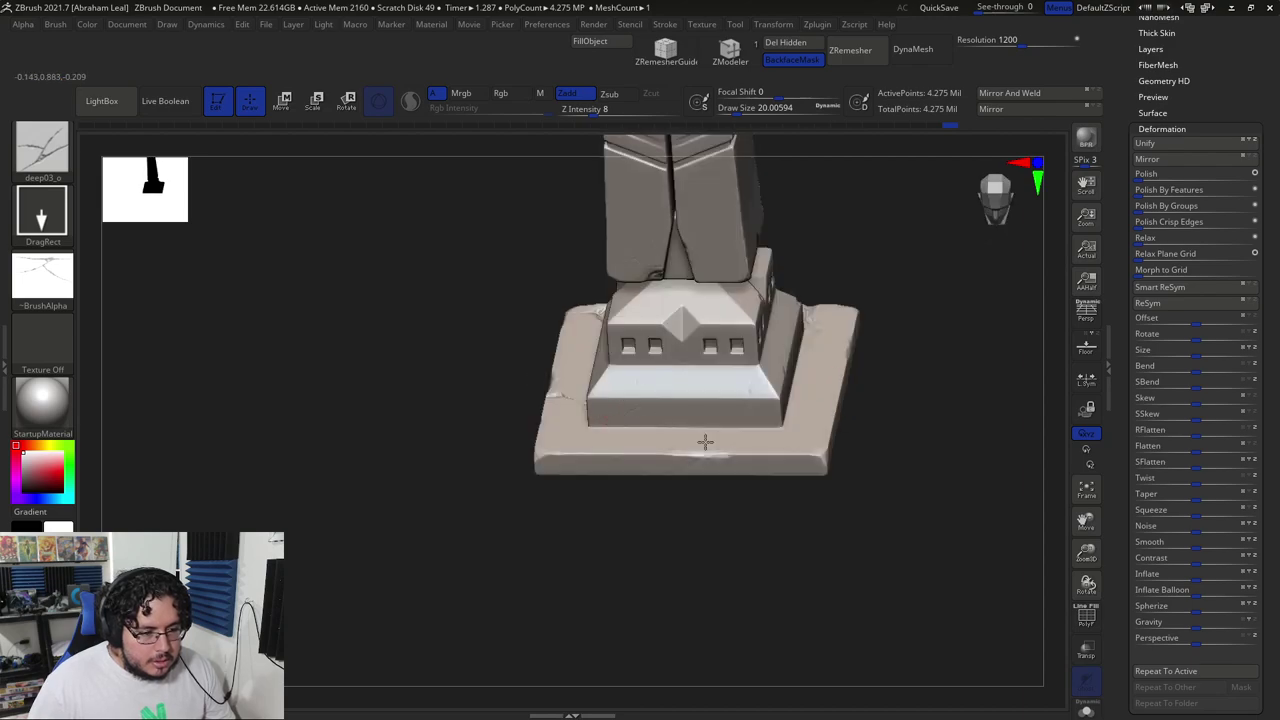
{"action": "mouse_move", "coordinate": [870, 448]}
{"action": "left_mouse_down"}
{"action": "mouse_move", "coordinate": [883, 443]}
{"action": "mouse_move", "coordinate": [748, 388]}
{"action": "left_mouse_up"}
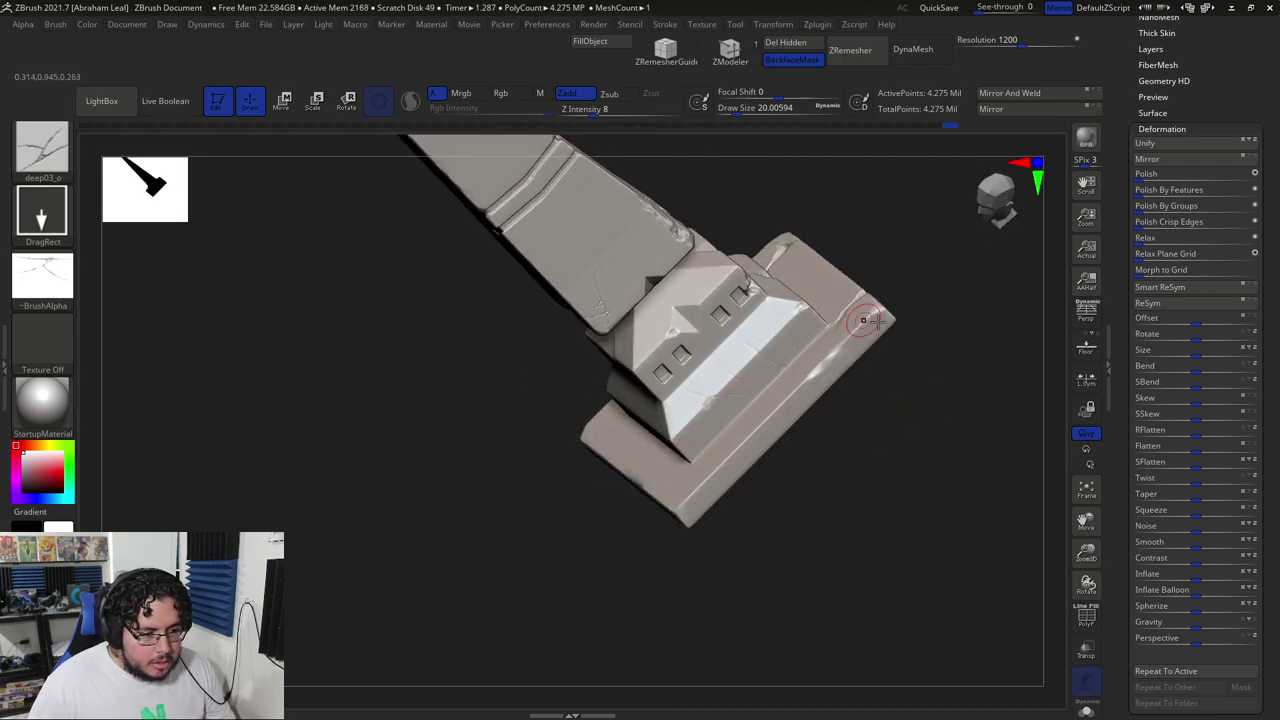
{"action": "left_click_drag", "start_coordinate": [852, 319], "coordinate": [860, 343]}
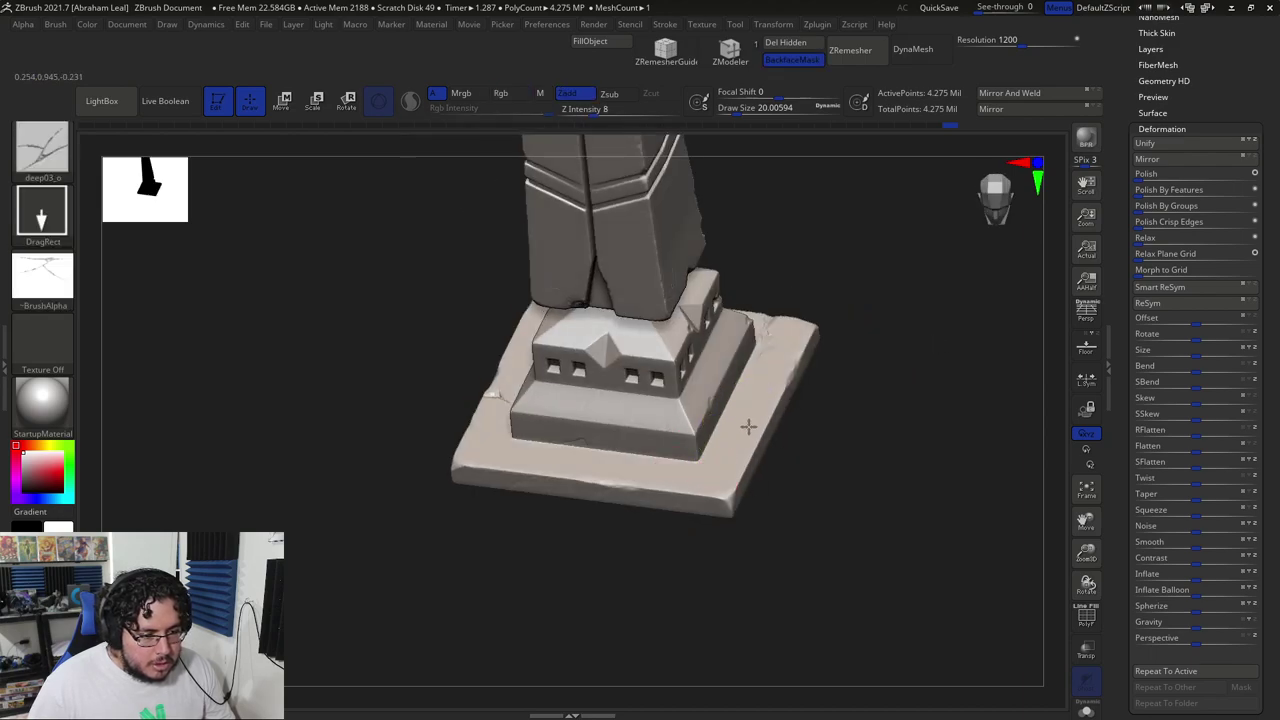
{"action": "left_click_drag", "start_coordinate": [803, 392], "coordinate": [803, 360]}
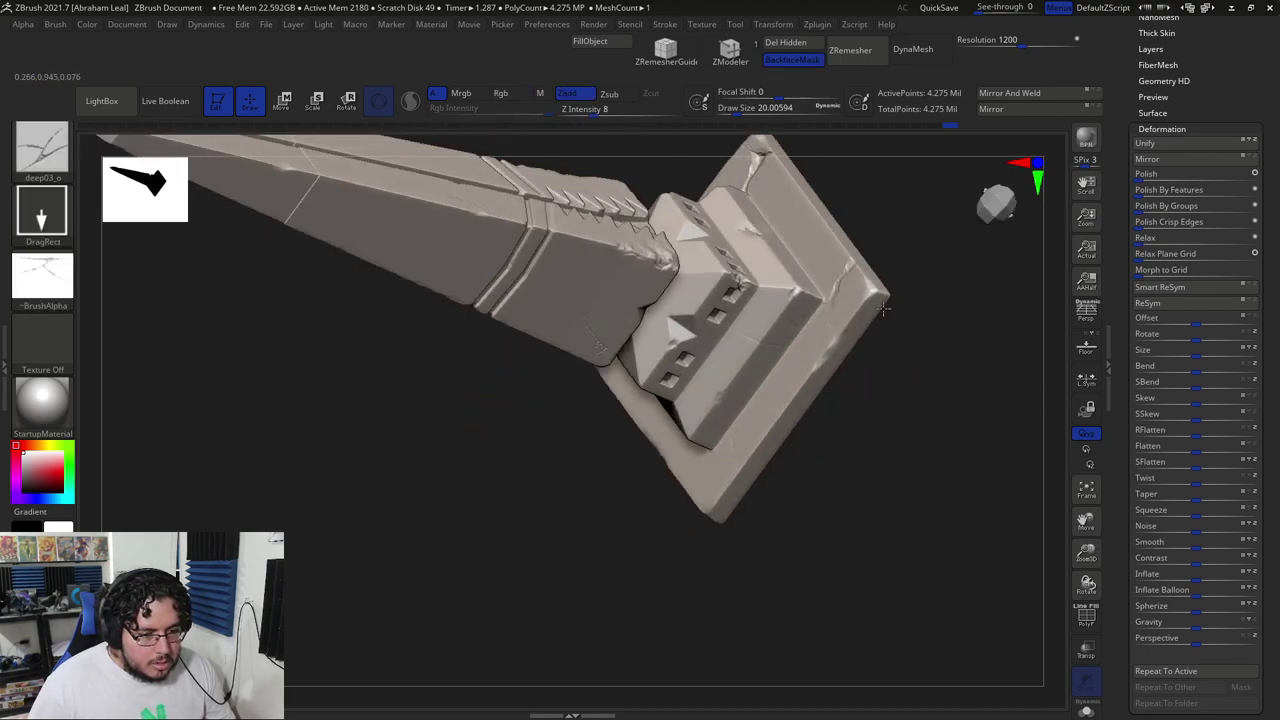
{"action": "left_click_drag", "start_coordinate": [929, 289], "coordinate": [923, 334]}
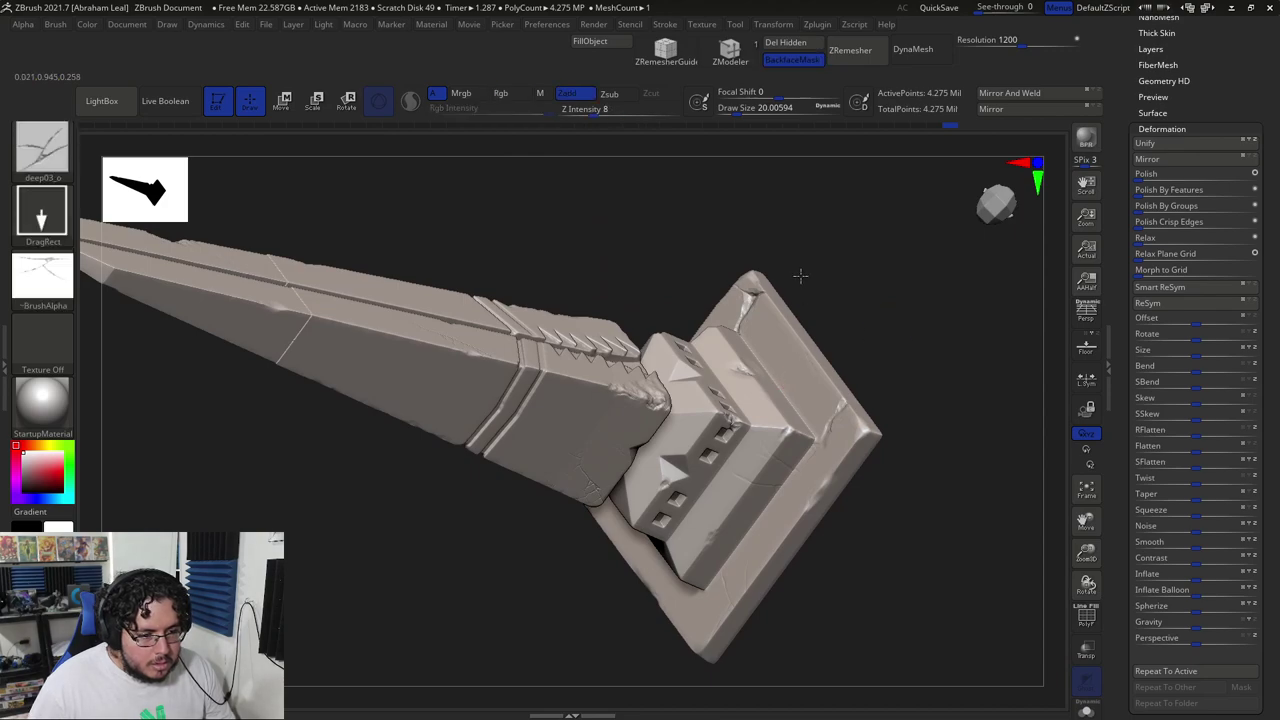
{"action": "left_click_drag", "start_coordinate": [853, 315], "coordinate": [868, 458]}
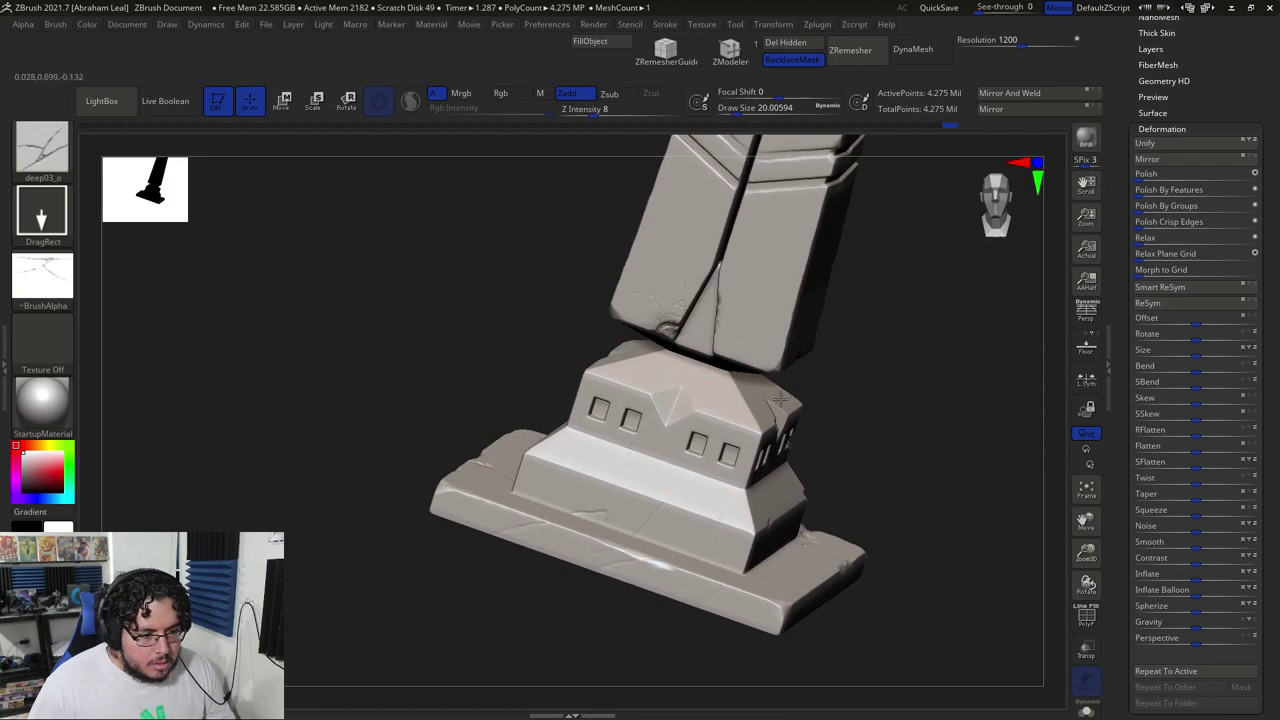
{"action": "left_click_drag", "start_coordinate": [827, 363], "coordinate": [850, 384]}
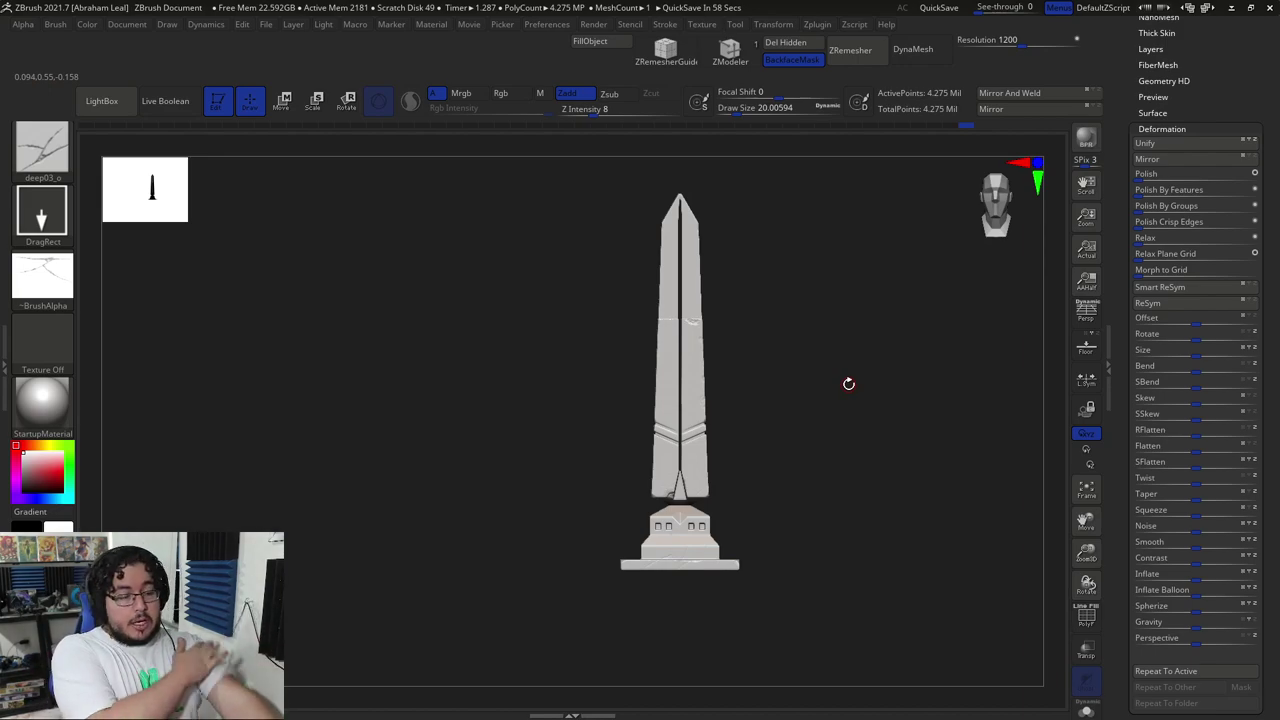
{"action": "left_click_drag", "start_coordinate": [750, 318], "coordinate": [878, 421]}
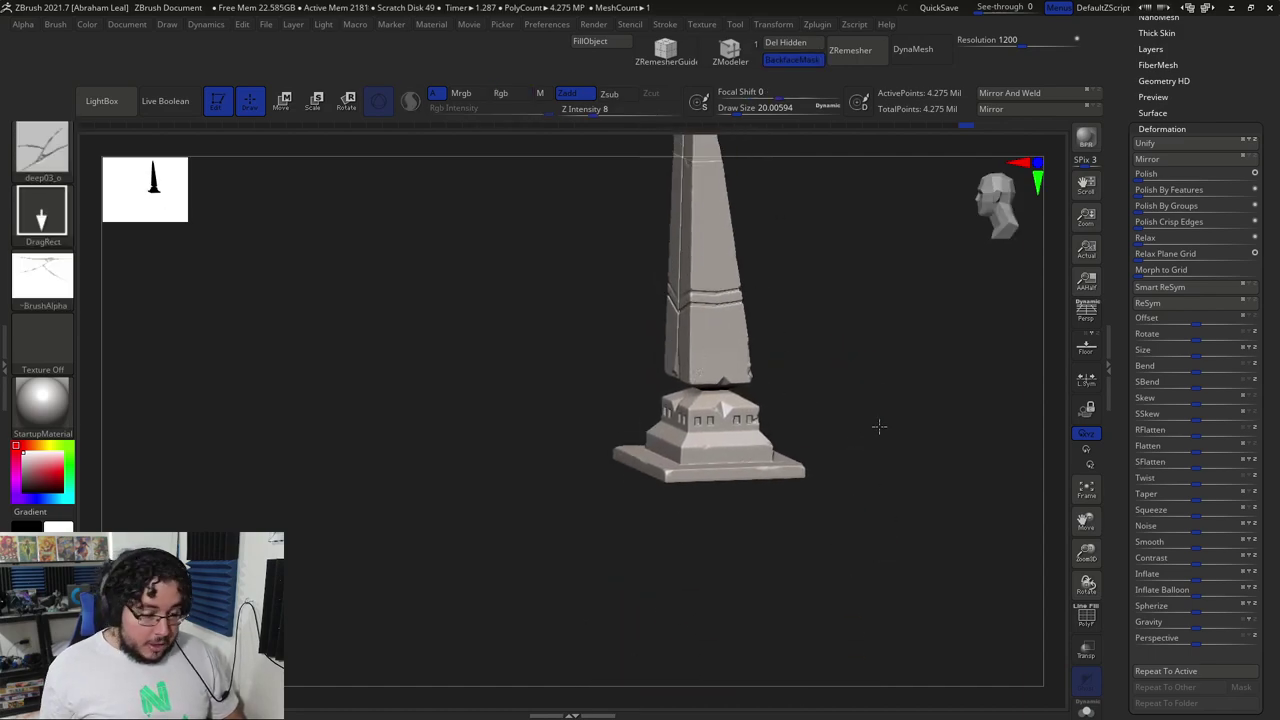
- Check the obelisk reference in PureRef, then duplicate the obelisk subtool back in ZBrush
{"action": "key", "text": "alt+Tab"}
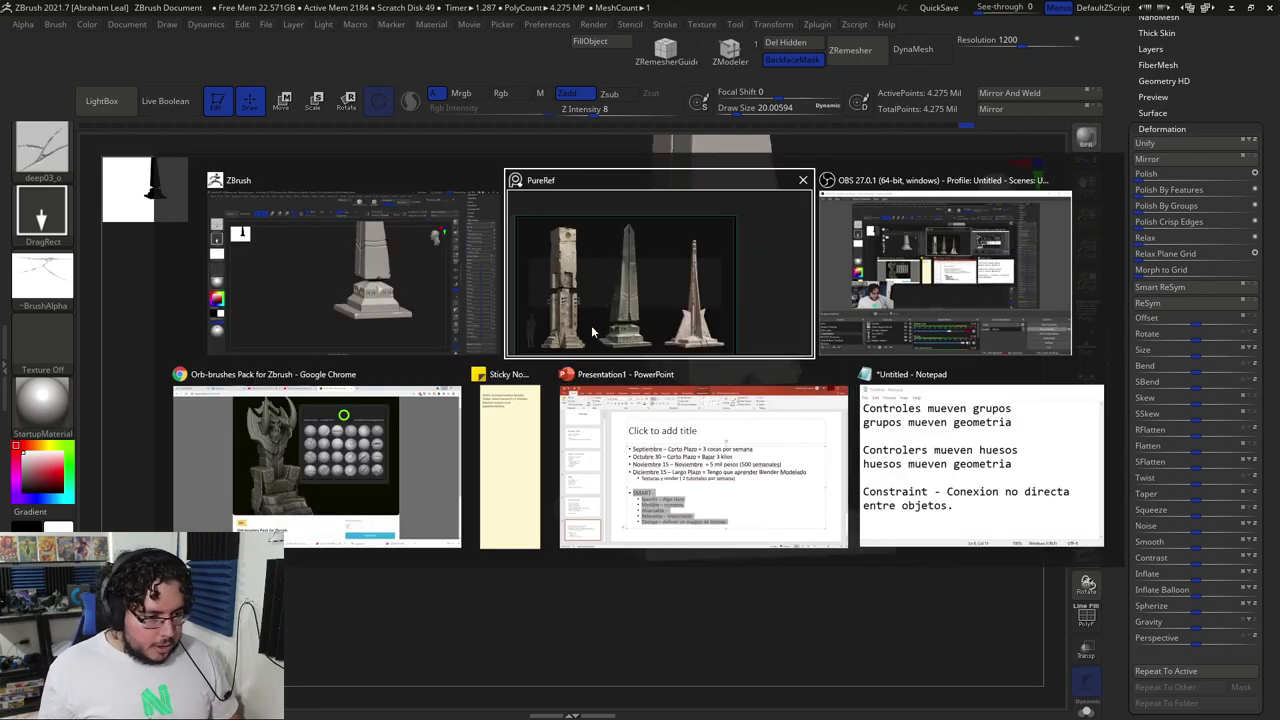
{"action": "left_click", "coordinate": [698, 323]}
{"action": "key", "text": "alt+Tab"}
{"action": "left_click_drag", "start_coordinate": [909, 493], "coordinate": [884, 361], "text": "alt"}
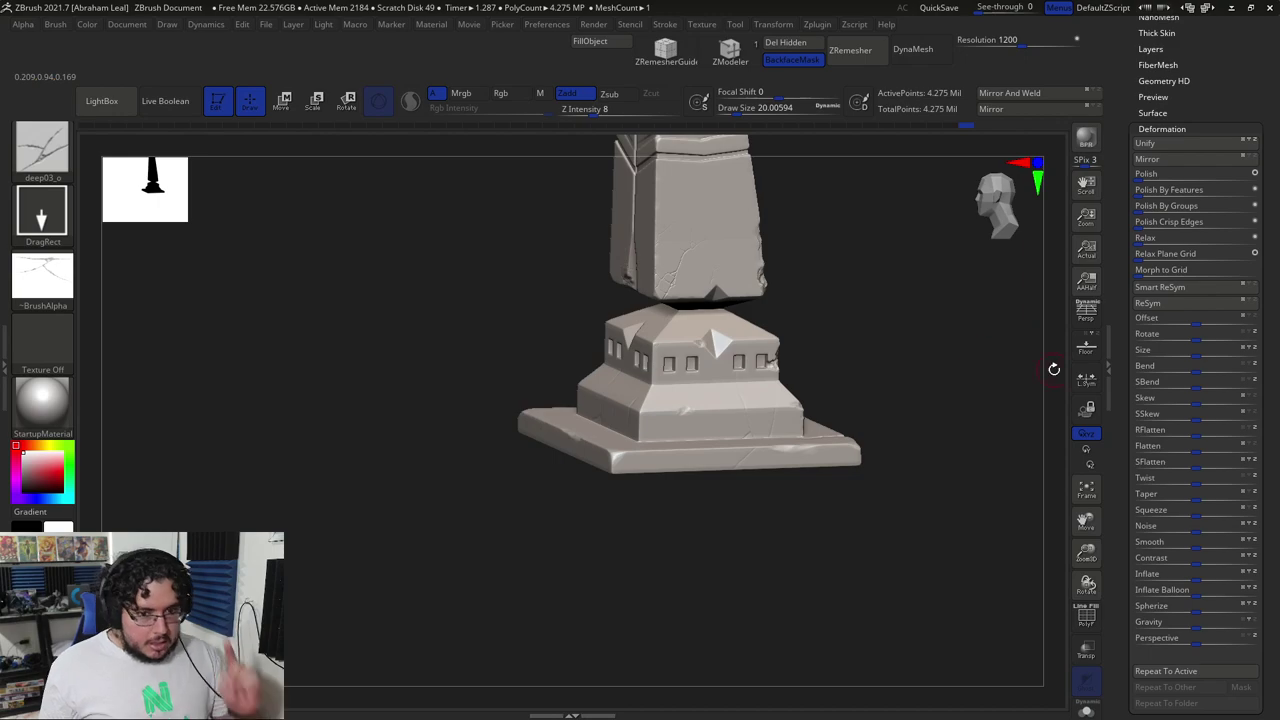
{"action": "scroll", "coordinate": [1160, 150], "scroll_direction": "up", "scroll_amount": 5}
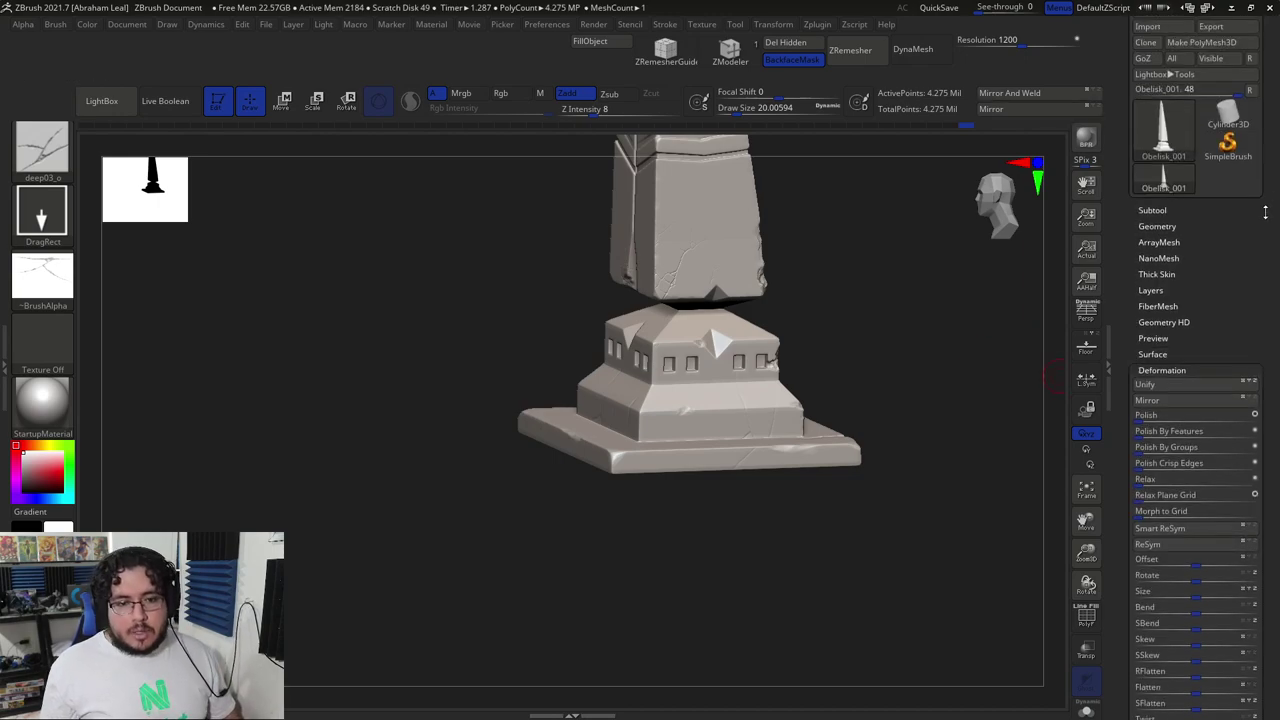
{"action": "left_click", "coordinate": [1154, 210]}
{"action": "left_click", "coordinate": [1152, 301]}
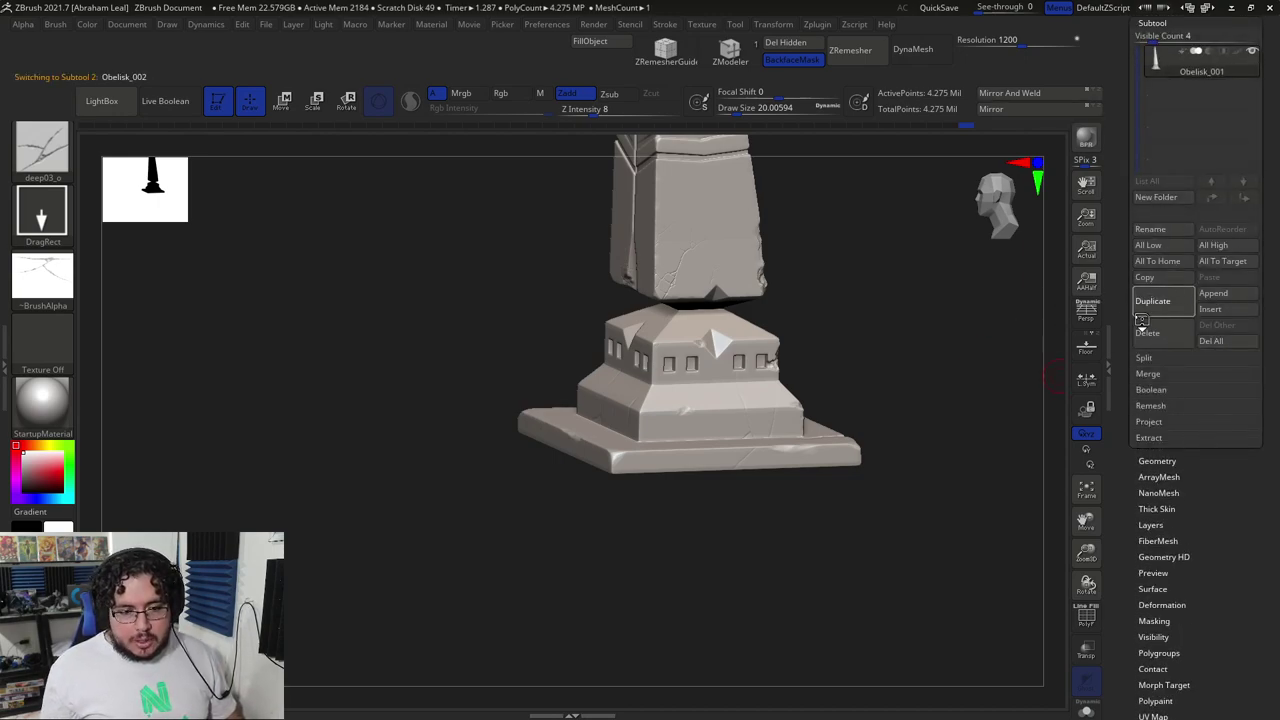
- Isolate the duplicate's base slab, delete its lower subdivision levels and hidden geometry, and close the mesh with DynaMesh at resolution 1200
{"action": "left_click", "coordinate": [1097, 712]}
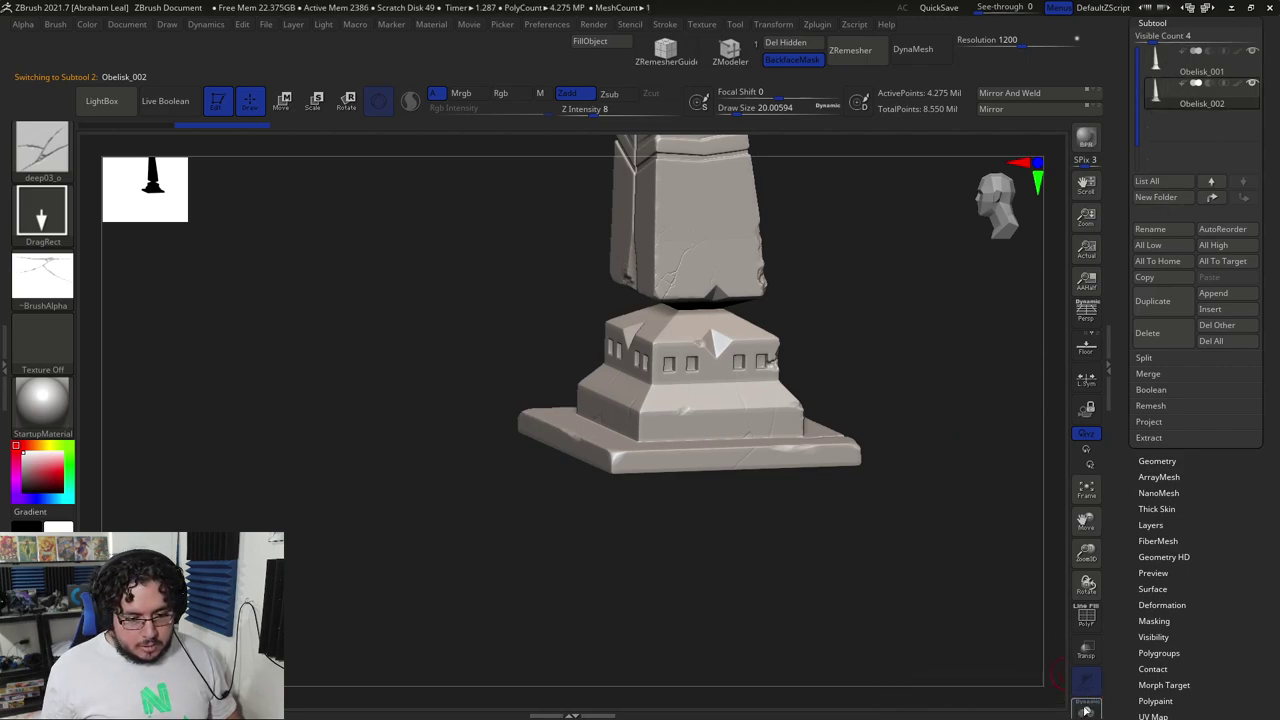
{"action": "mouse_move", "coordinate": [997, 297]}
{"action": "left_mouse_down", "text": "shift"}
{"action": "mouse_move", "coordinate": [927, 315]}
{"action": "mouse_move", "coordinate": [843, 246]}
{"action": "mouse_move", "coordinate": [854, 278]}
{"action": "mouse_move", "coordinate": [666, 466]}
{"action": "mouse_move", "coordinate": [590, 567]}
{"action": "left_mouse_up", "text": "shift"}
{"action": "left_click_drag", "start_coordinate": [800, 551], "coordinate": [951, 451], "text": "alt"}
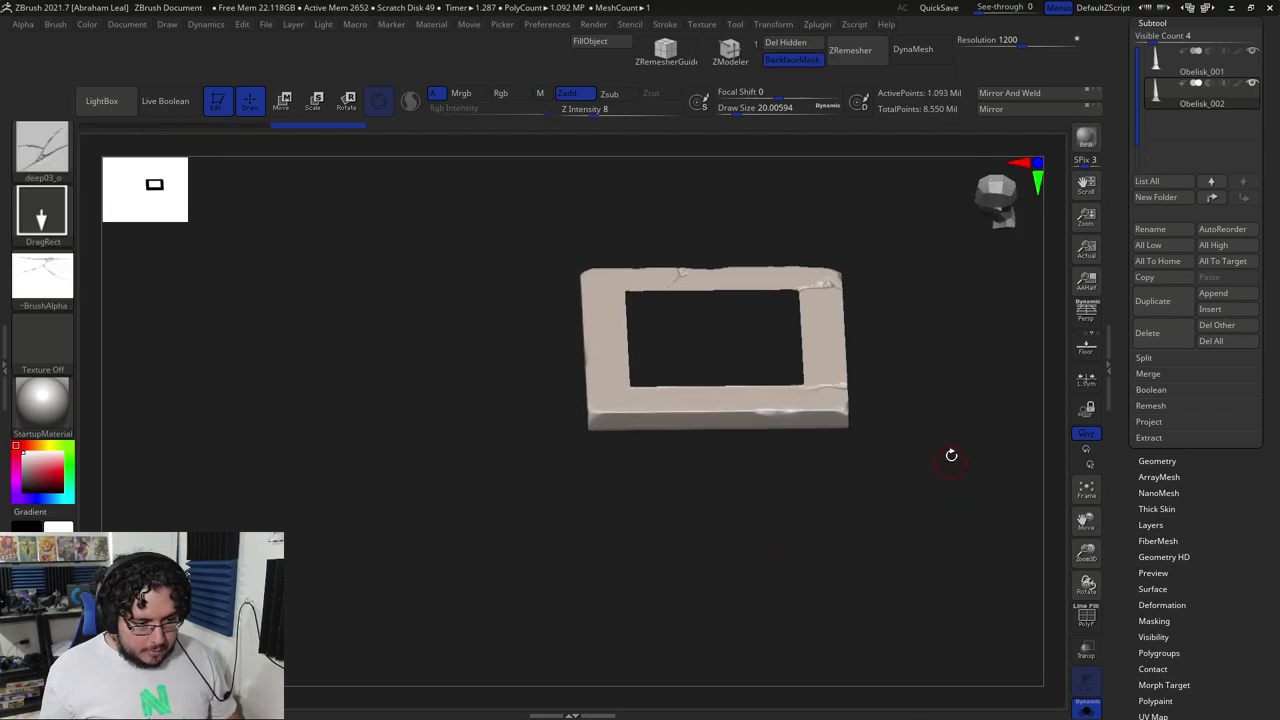
{"action": "left_click", "coordinate": [814, 45]}
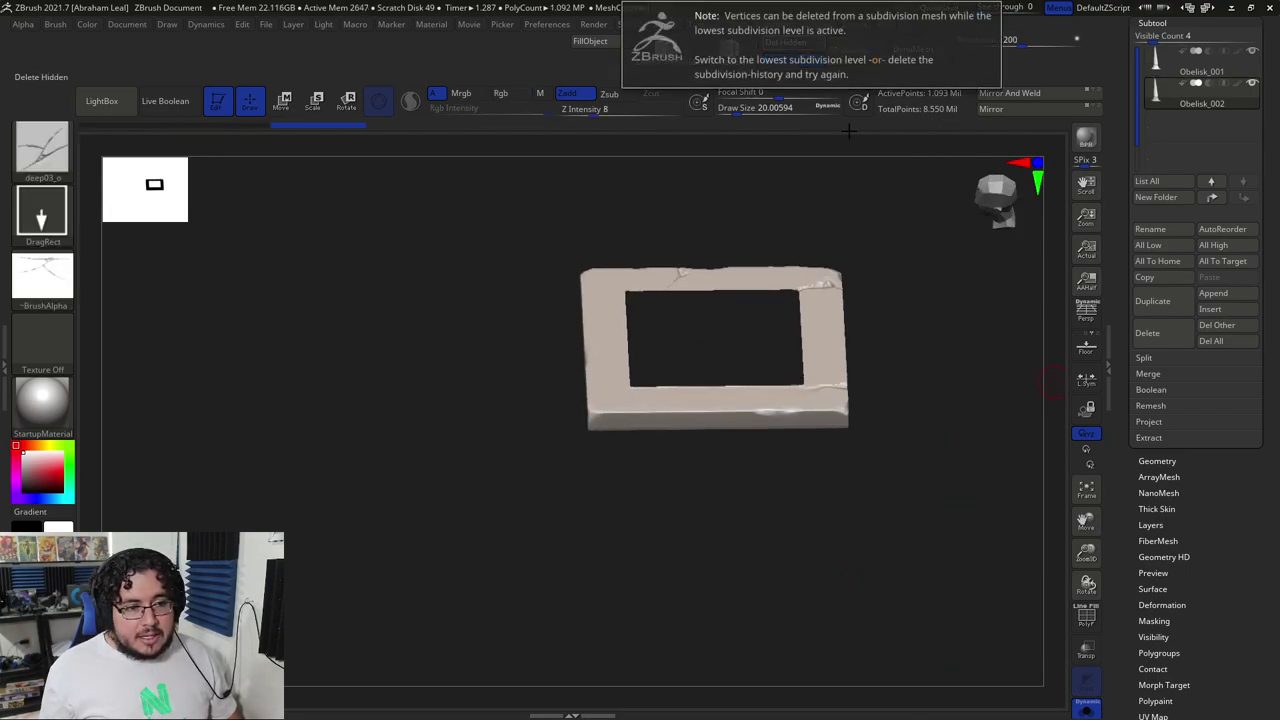
{"action": "left_click", "coordinate": [1160, 462]}
{"action": "left_click", "coordinate": [1155, 117]}
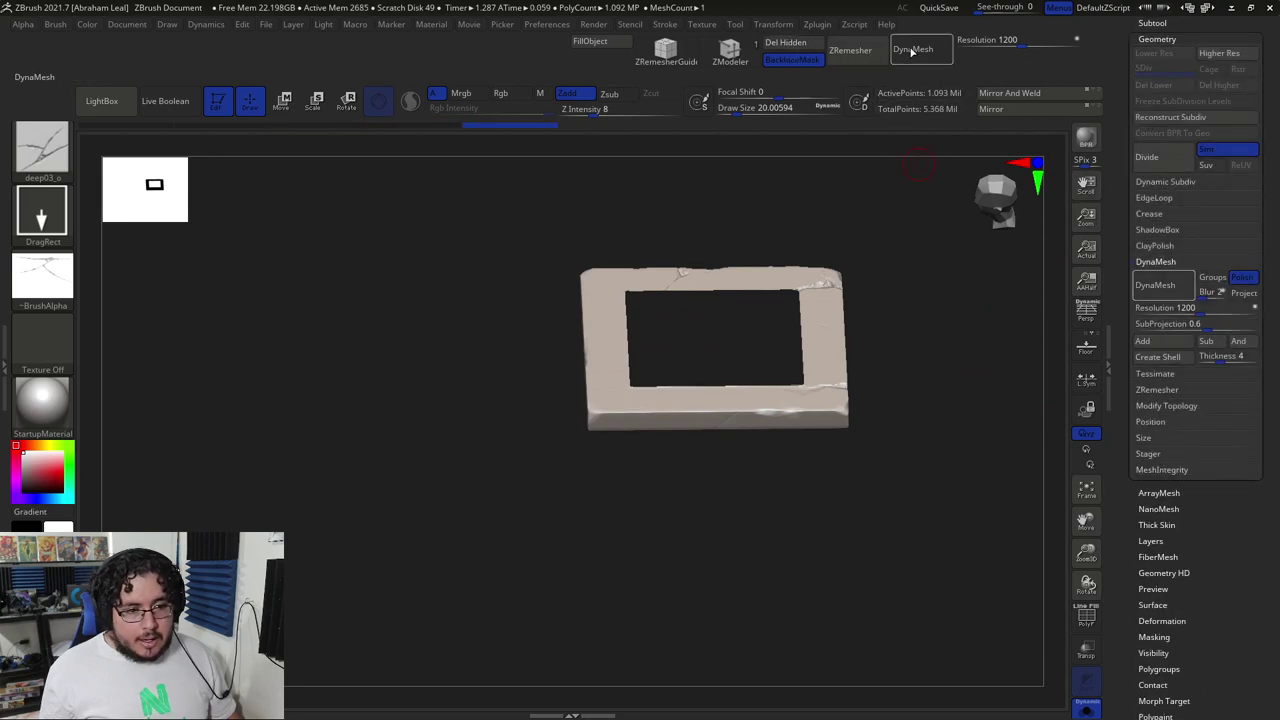
{"action": "left_click_drag", "start_coordinate": [903, 401], "coordinate": [906, 460]}
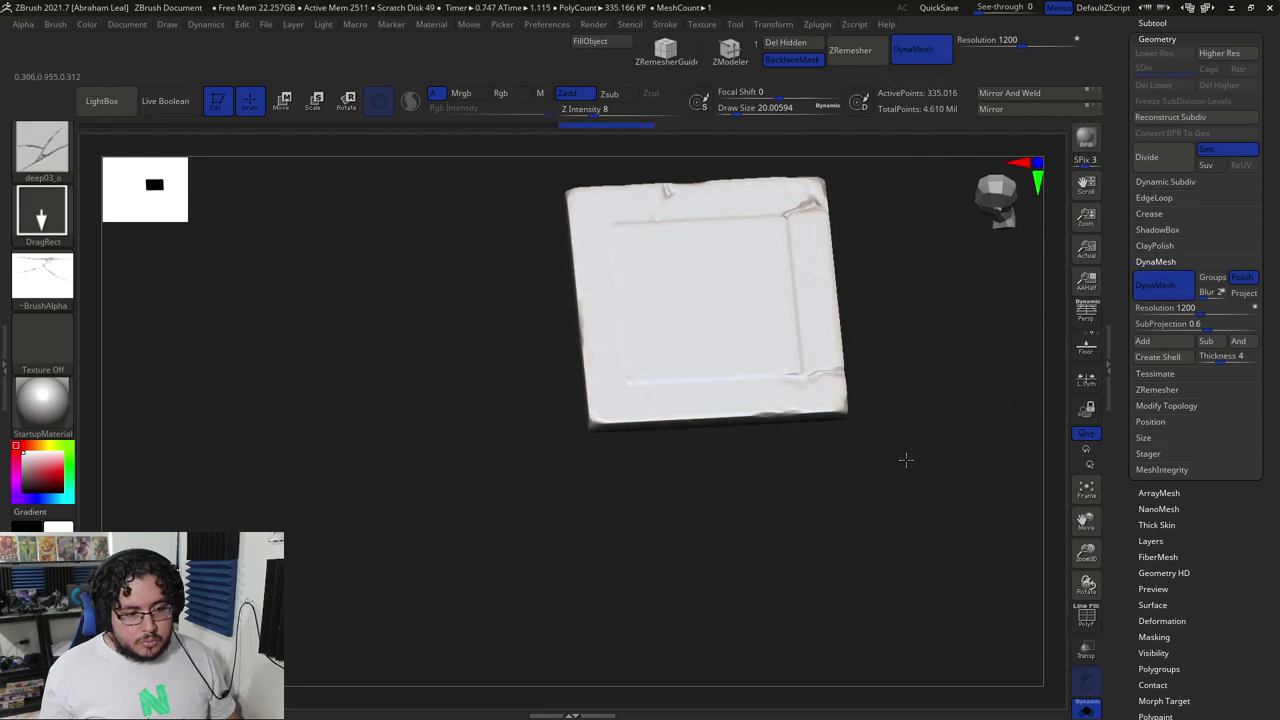
- Turn Solo off to show the full obelisk and raise the duplicated slab directly above the original base slab
{"action": "left_click_drag", "start_coordinate": [919, 321], "coordinate": [985, 273], "text": "shift"}
{"action": "left_click_drag", "start_coordinate": [1266, 187], "coordinate": [1266, 304]}
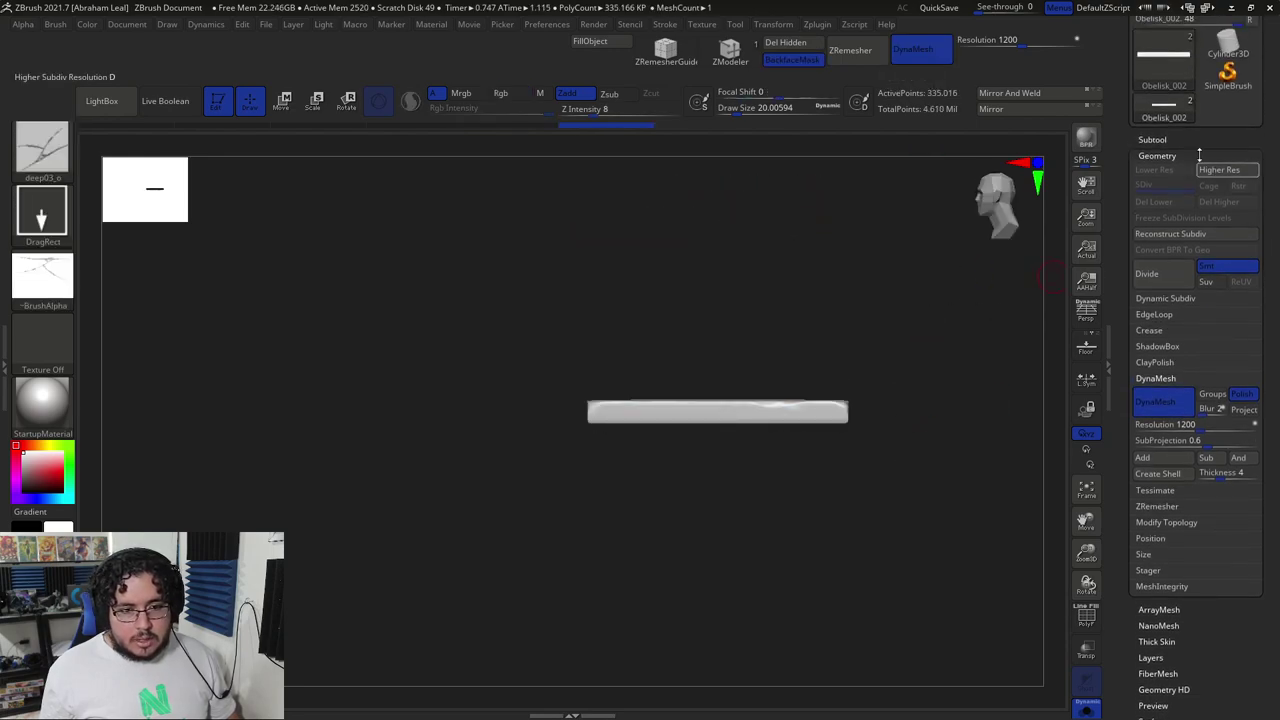
{"action": "left_click", "coordinate": [1171, 156]}
{"action": "left_click", "coordinate": [1170, 141]}
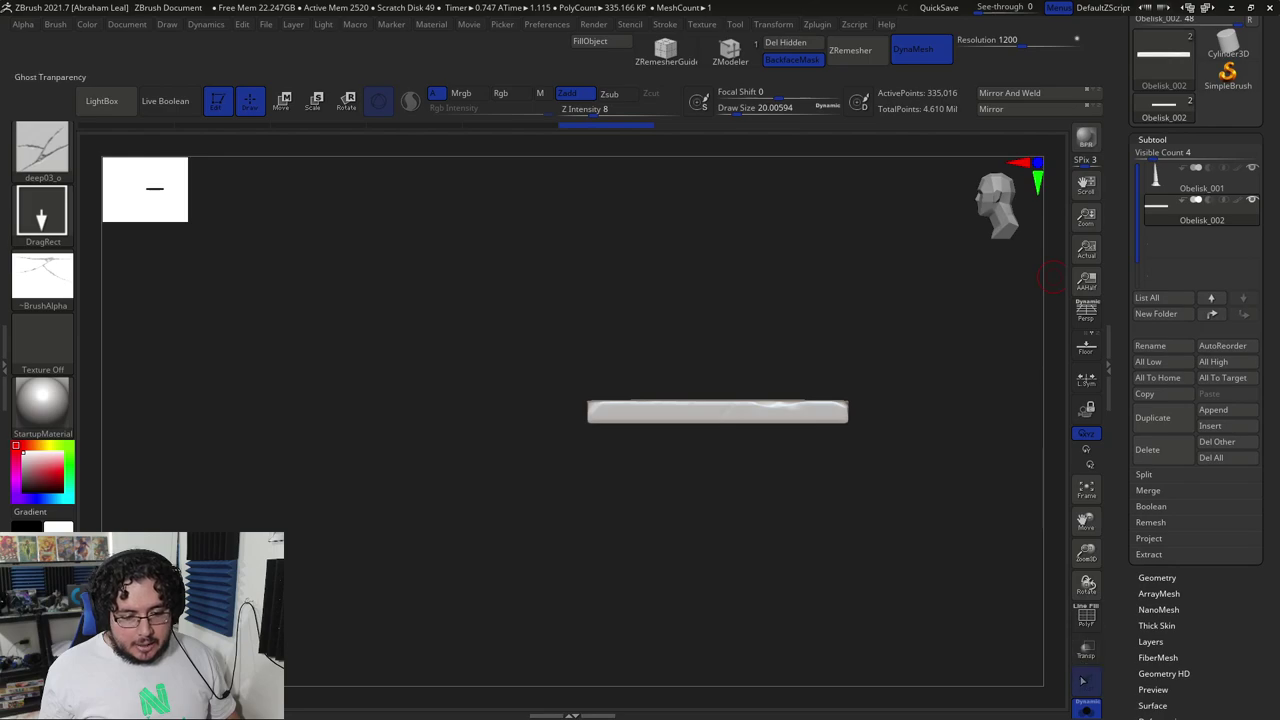
{"action": "left_click", "coordinate": [1087, 700]}
{"action": "left_click_drag", "start_coordinate": [966, 553], "coordinate": [981, 604], "text": "alt"}
{"action": "key", "text": "w"}
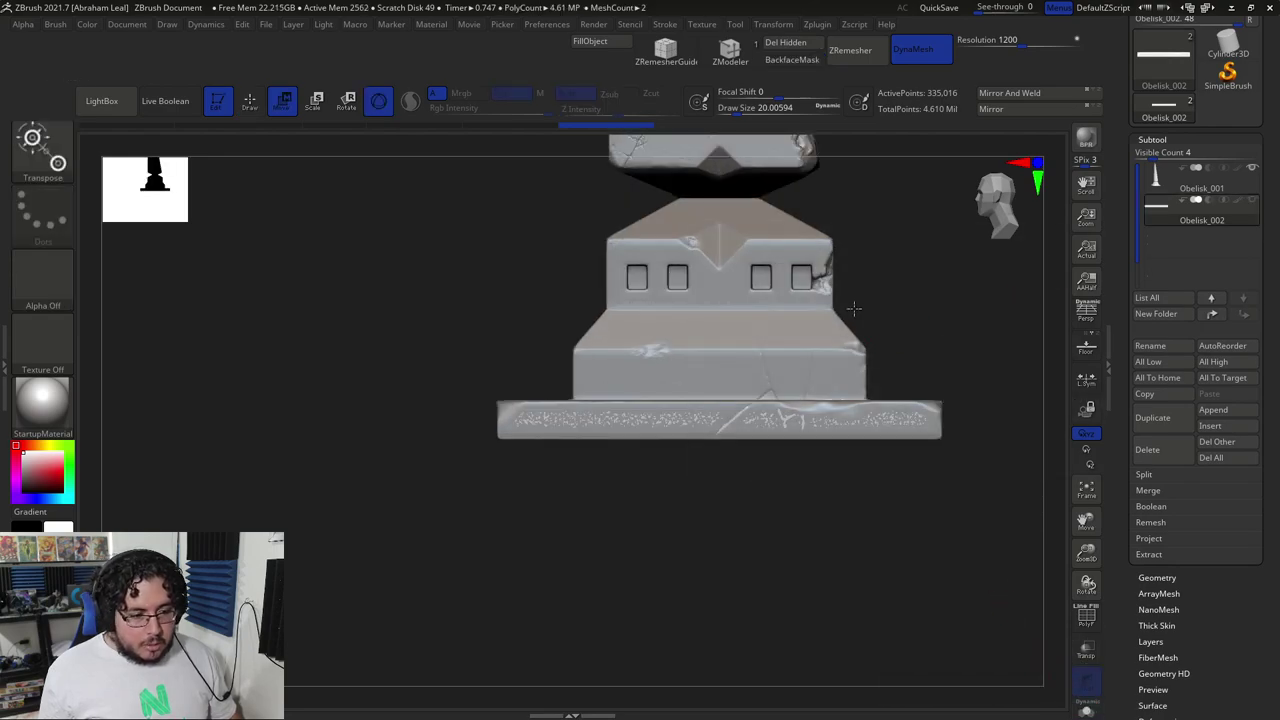
{"action": "left_click_drag", "start_coordinate": [918, 359], "coordinate": [840, 514], "text": "alt"}
{"action": "key", "text": "f"}
{"action": "left_click_drag", "start_coordinate": [748, 482], "coordinate": [818, 280], "text": "alt"}
{"action": "left_click_drag", "start_coordinate": [773, 360], "coordinate": [782, 433], "text": "alt"}
{"action": "left_click_drag", "start_coordinate": [654, 216], "coordinate": [660, 498], "text": "alt"}
{"action": "left_click_drag", "start_coordinate": [843, 574], "coordinate": [862, 628], "text": "alt"}
{"action": "left_click_drag", "start_coordinate": [652, 480], "coordinate": [652, 444], "text": "ctrl"}
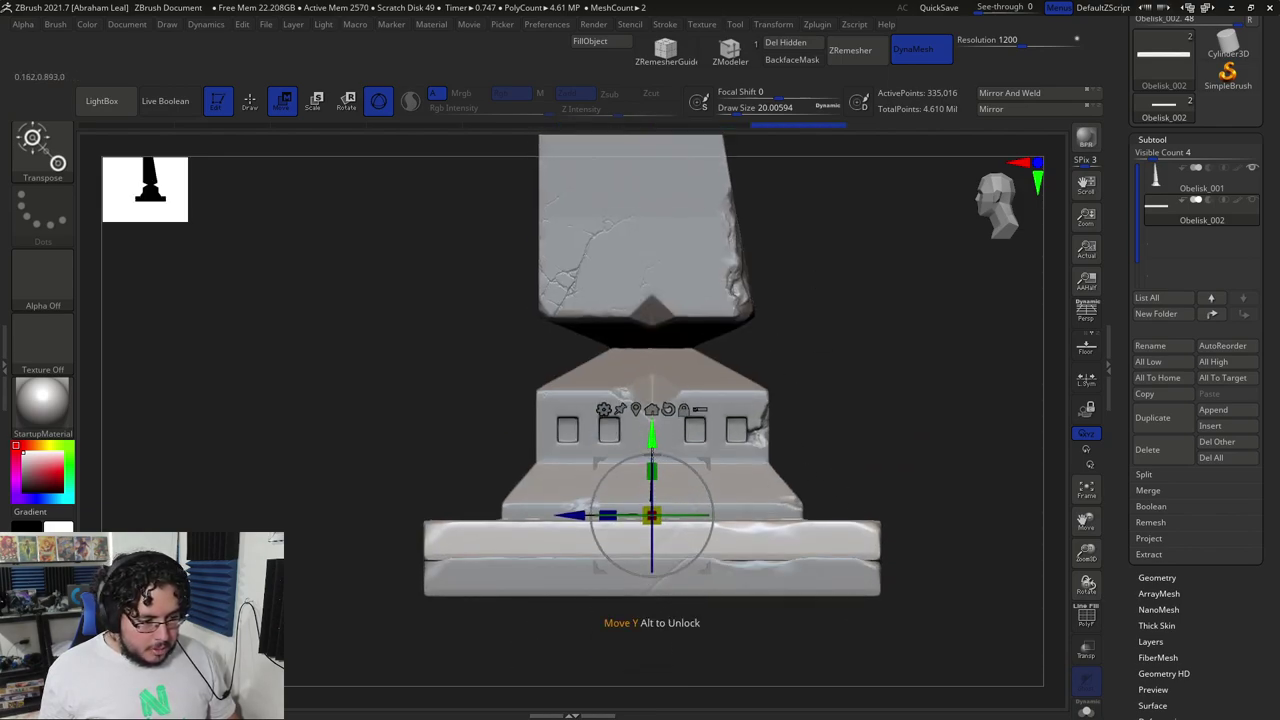
- Scale the raised slab down, align it with one end of the base slab, and lower it to rest there as a step
{"action": "left_click_drag", "start_coordinate": [653, 516], "coordinate": [645, 516]}
{"action": "key", "text": "alt+Tab"}
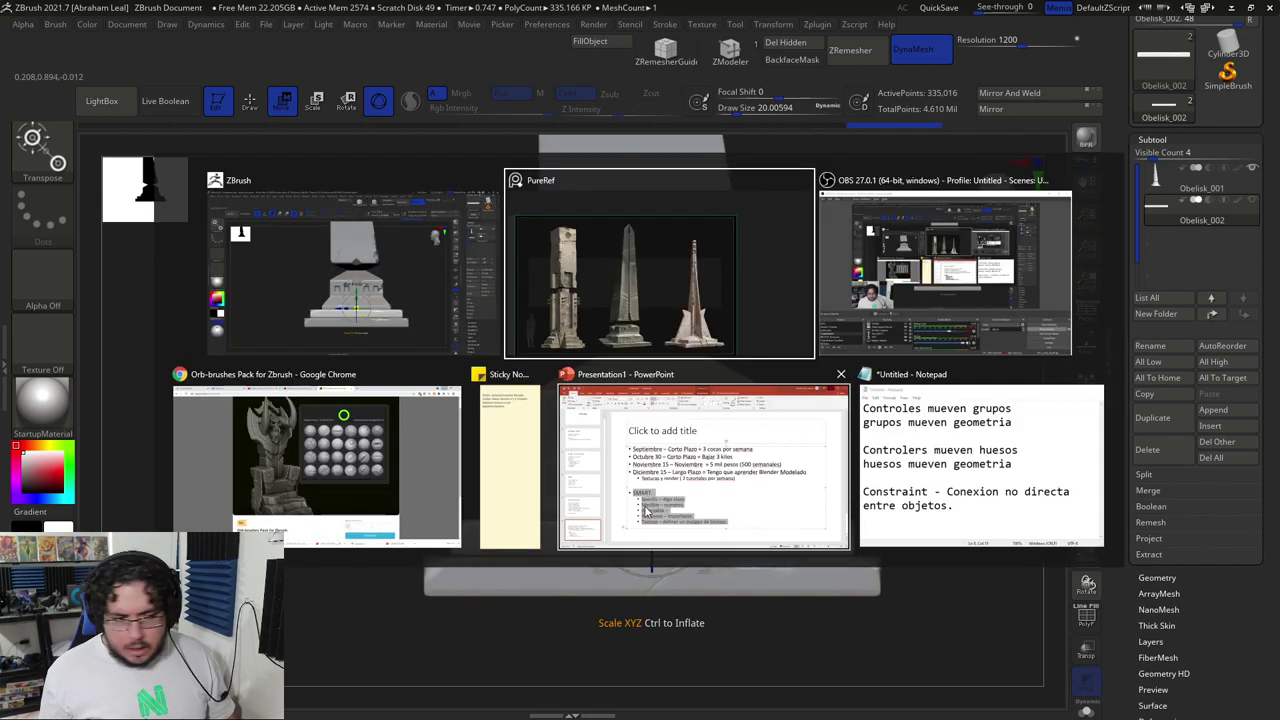
{"action": "key", "text": "alt+Tab"}
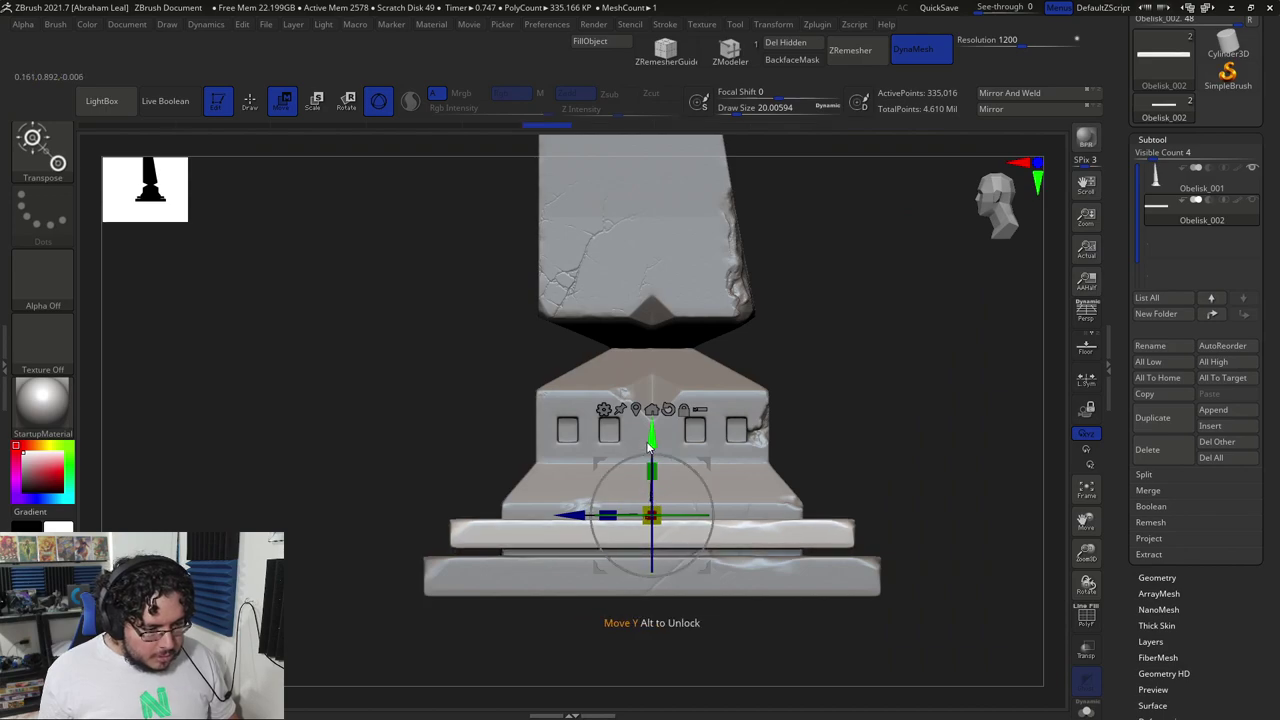
{"action": "left_click_drag", "start_coordinate": [648, 447], "coordinate": [648, 457]}
{"action": "left_click_drag", "start_coordinate": [576, 527], "coordinate": [612, 527]}
{"action": "key", "text": "alt+Tab"}
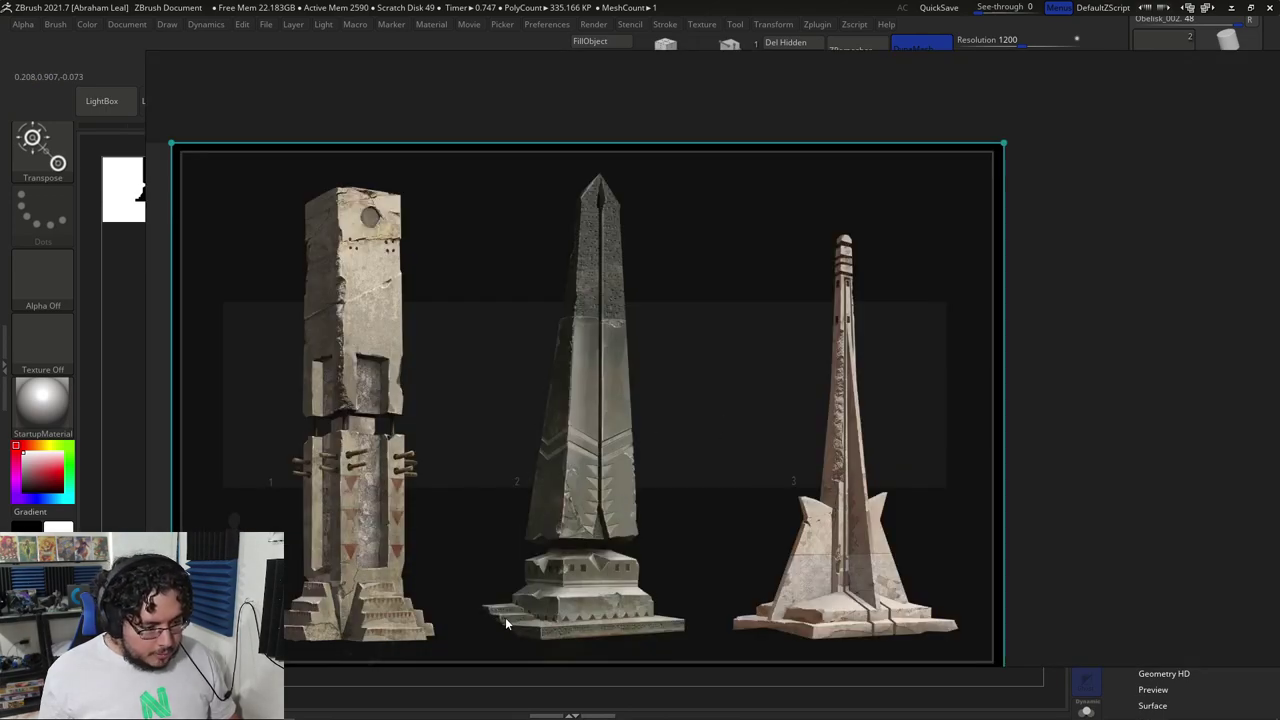
{"action": "key", "text": "alt+Tab"}
{"action": "left_click_drag", "start_coordinate": [828, 204], "coordinate": [858, 454], "text": "alt"}
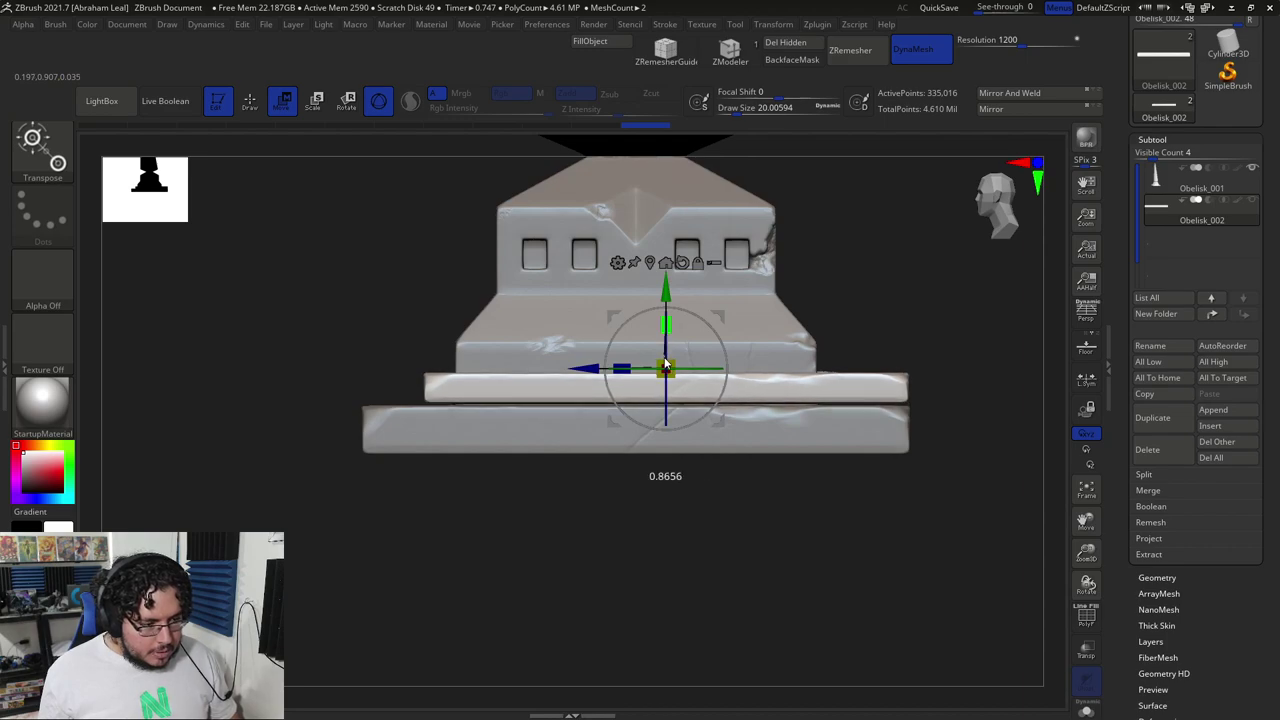
{"action": "left_click_drag", "start_coordinate": [667, 290], "coordinate": [668, 296]}
{"action": "left_click_drag", "start_coordinate": [905, 315], "coordinate": [945, 386]}
{"action": "left_click_drag", "start_coordinate": [930, 299], "coordinate": [853, 311], "text": "shift"}
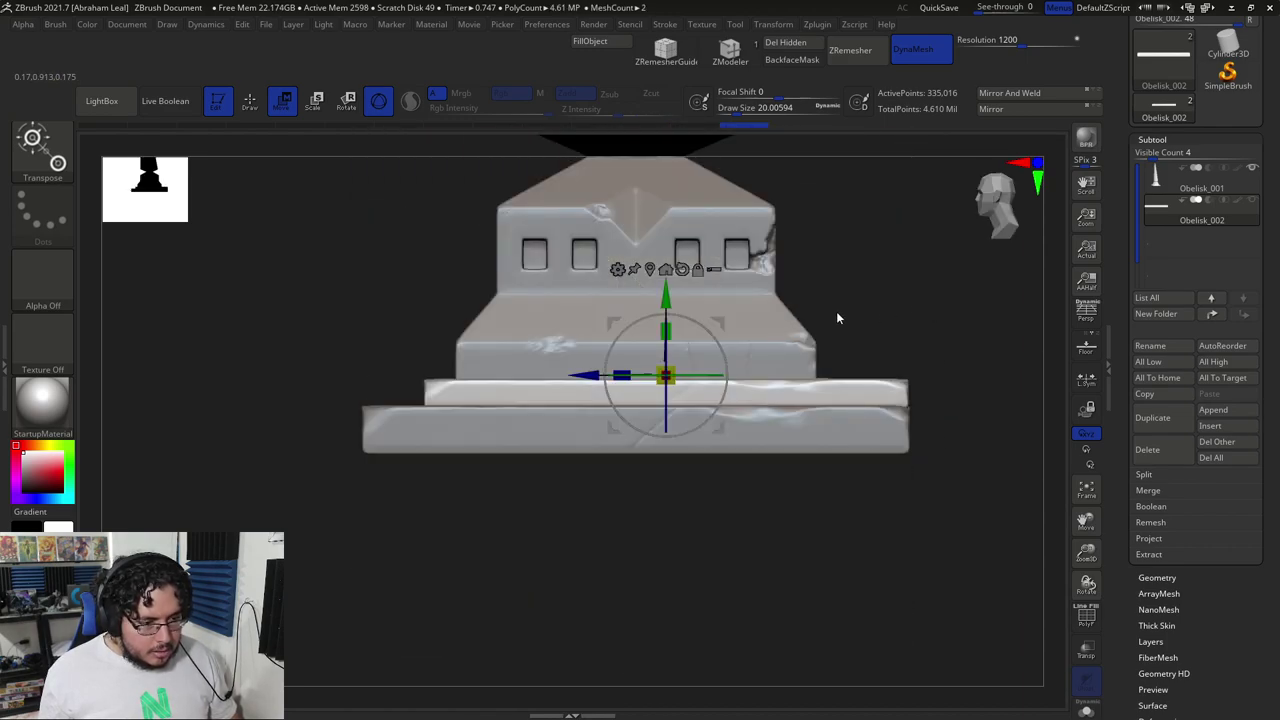
- Duplicate the step upward, shrink the copy slightly, and slide it sideways until its outer end lines up with the step below
{"action": "left_click_drag", "start_coordinate": [666, 298], "coordinate": [665, 282], "text": "ctrl"}
{"action": "left_click_drag", "start_coordinate": [666, 352], "coordinate": [666, 357]}
{"action": "left_click_drag", "start_coordinate": [862, 278], "coordinate": [762, 318]}
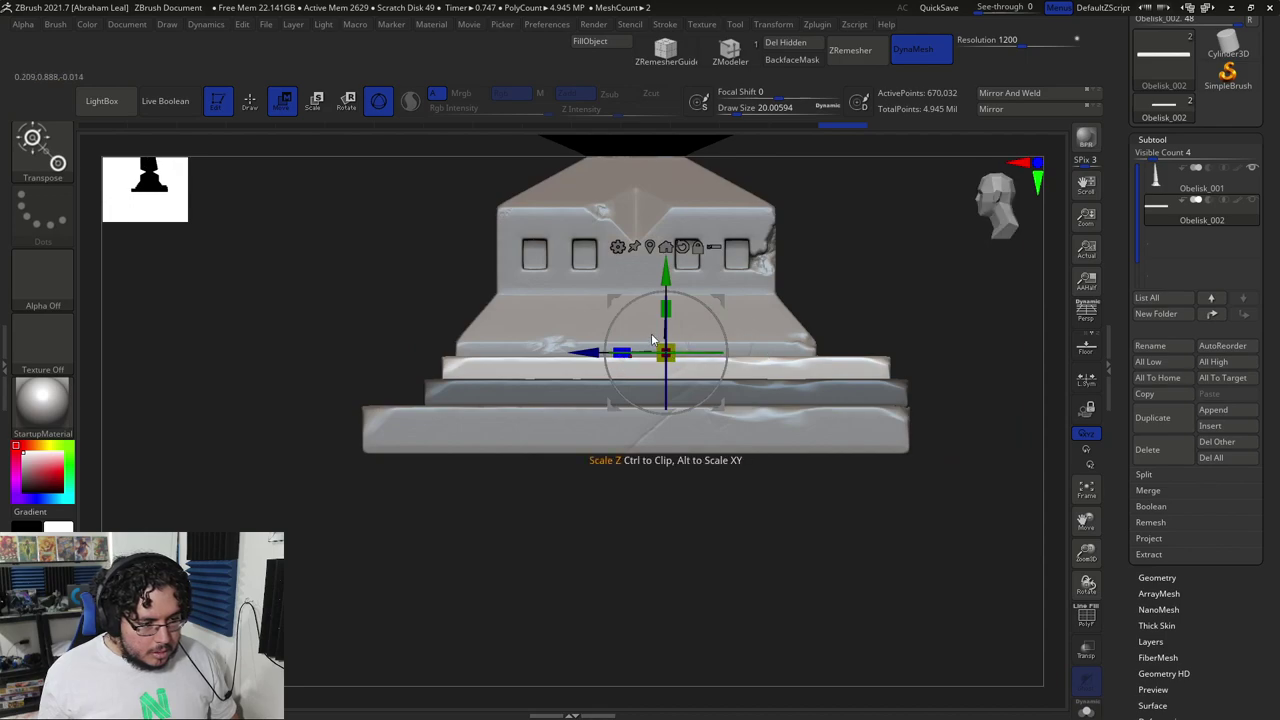
{"action": "left_click_drag", "start_coordinate": [666, 318], "coordinate": [666, 313]}
{"action": "key", "text": "ctrl+z"}
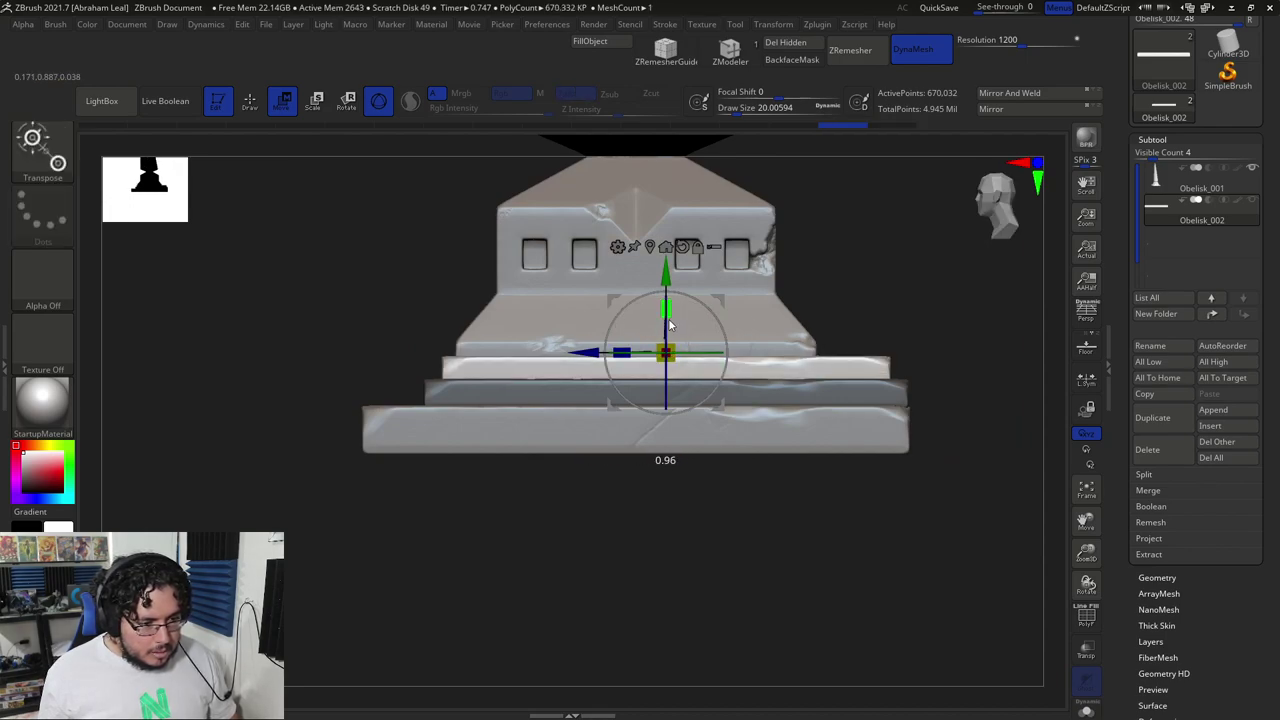
{"action": "left_click_drag", "start_coordinate": [632, 364], "coordinate": [608, 357]}
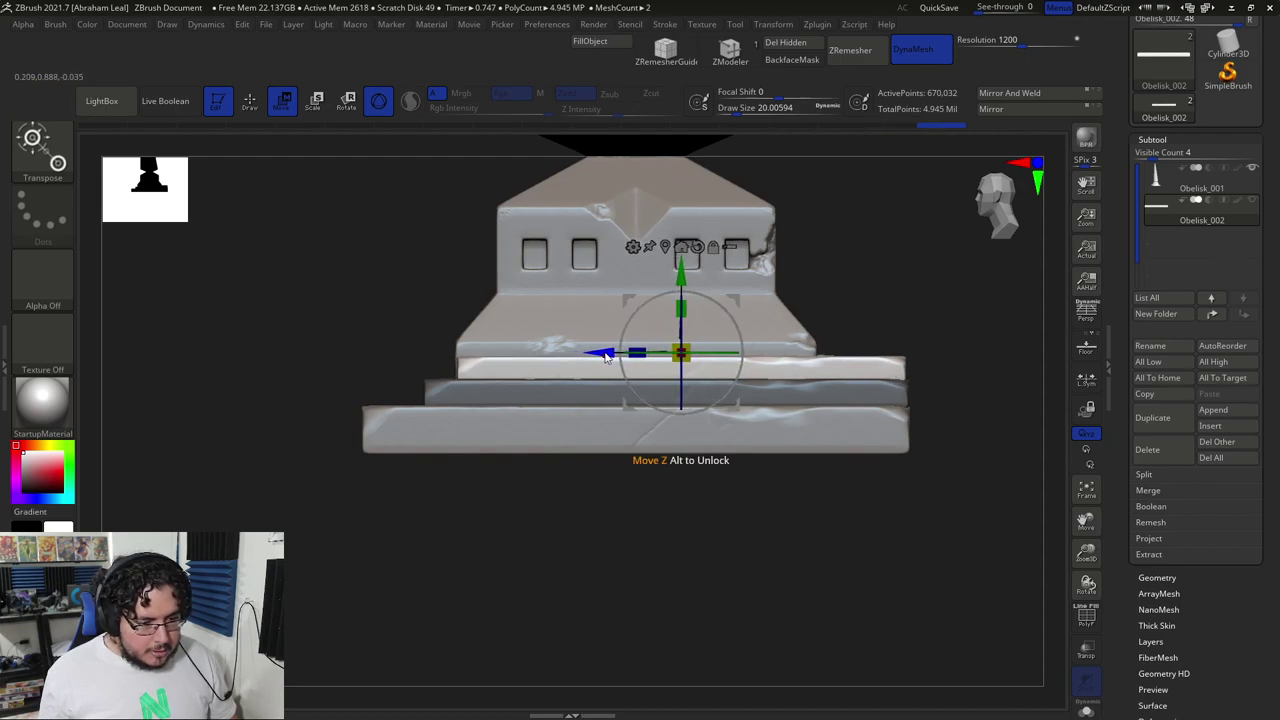
- Compare the steps with the reference, clear the mask, and flatten both steps together so they sit lower on the base slab
{"action": "key", "text": "alt+Tab"}
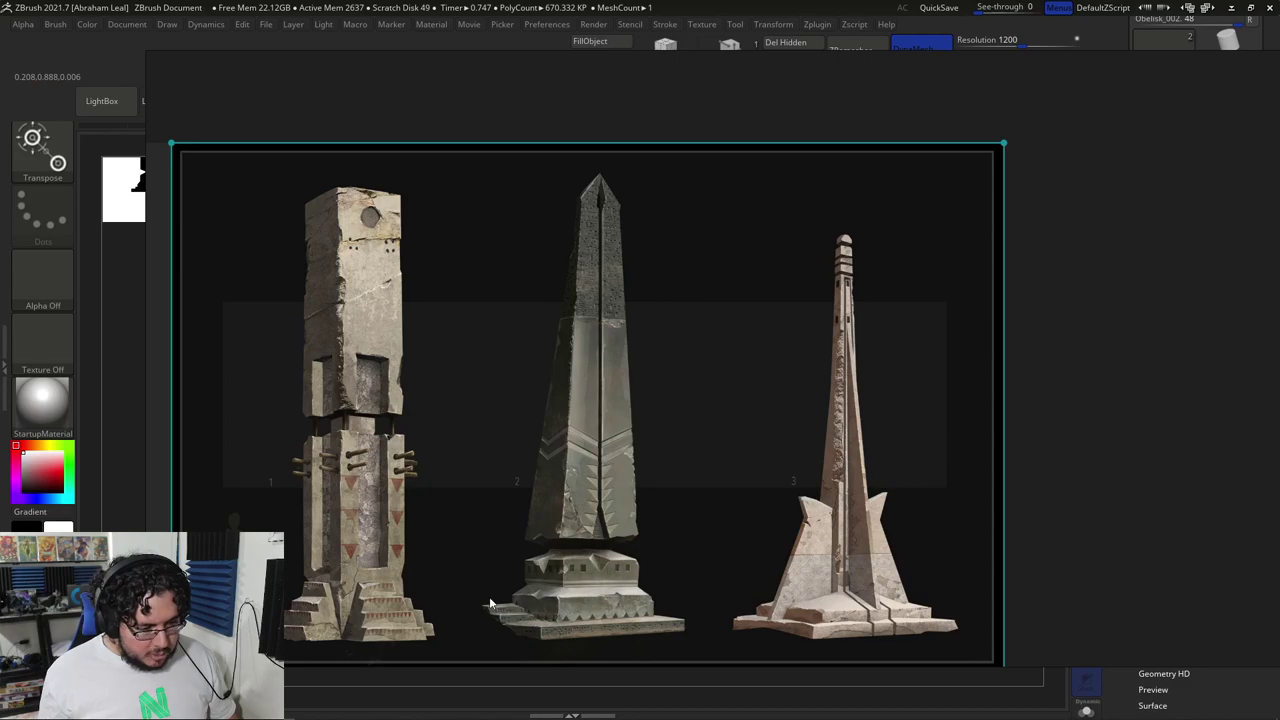
{"action": "key", "text": "alt+Tab"}
{"action": "left_click_drag", "start_coordinate": [684, 313], "coordinate": [688, 341]}
{"action": "left_click_drag", "start_coordinate": [883, 306], "coordinate": [903, 332], "text": "ctrl"}
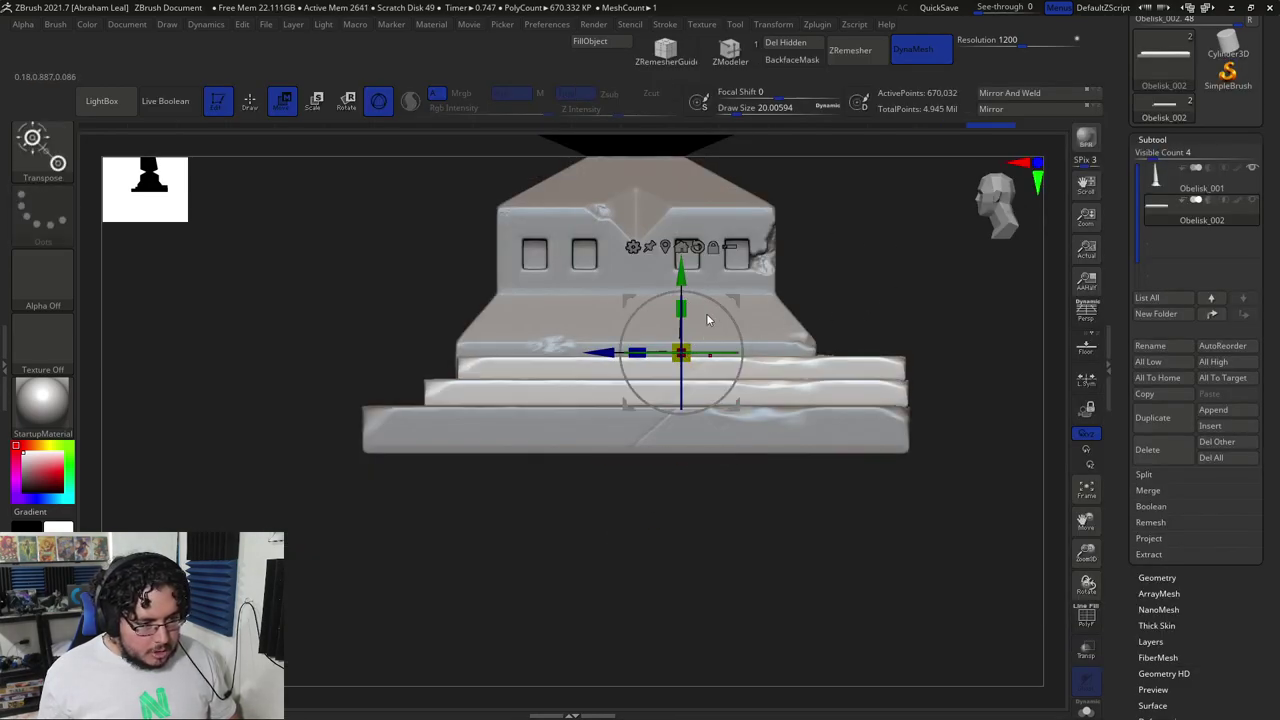
{"action": "left_click_drag", "start_coordinate": [686, 307], "coordinate": [686, 356]}
{"action": "left_click_drag", "start_coordinate": [682, 274], "coordinate": [682, 284]}
{"action": "left_click_drag", "start_coordinate": [622, 366], "coordinate": [940, 372], "text": "alt"}
{"action": "left_click_drag", "start_coordinate": [819, 293], "coordinate": [863, 305]}
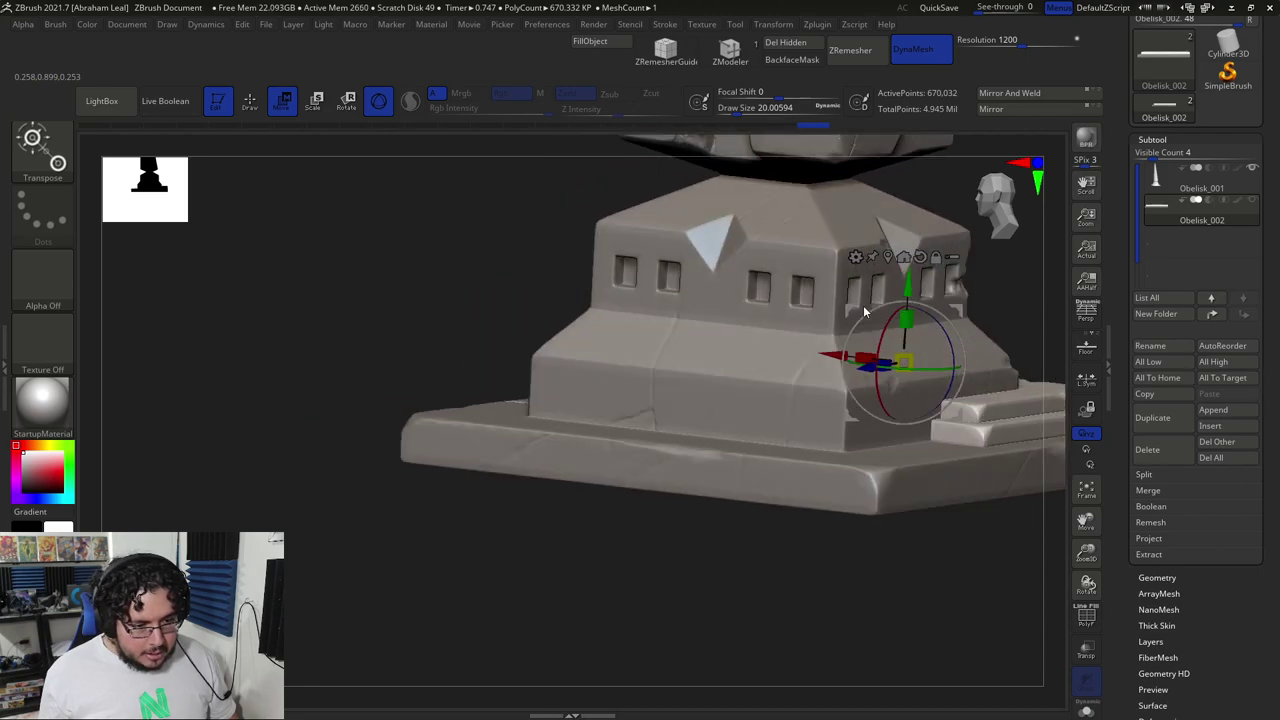
- Shift the two steps inward from the base slab's end so that each tier is set back from the one below
{"action": "key", "text": "q"}
{"action": "mouse_move", "coordinate": [402, 231]}
{"action": "left_mouse_down"}
{"action": "mouse_move", "coordinate": [471, 269]}
{"action": "mouse_move", "coordinate": [574, 289]}
{"action": "mouse_move", "coordinate": [537, 289]}
{"action": "left_mouse_up"}
{"action": "key", "text": "ctrl"}
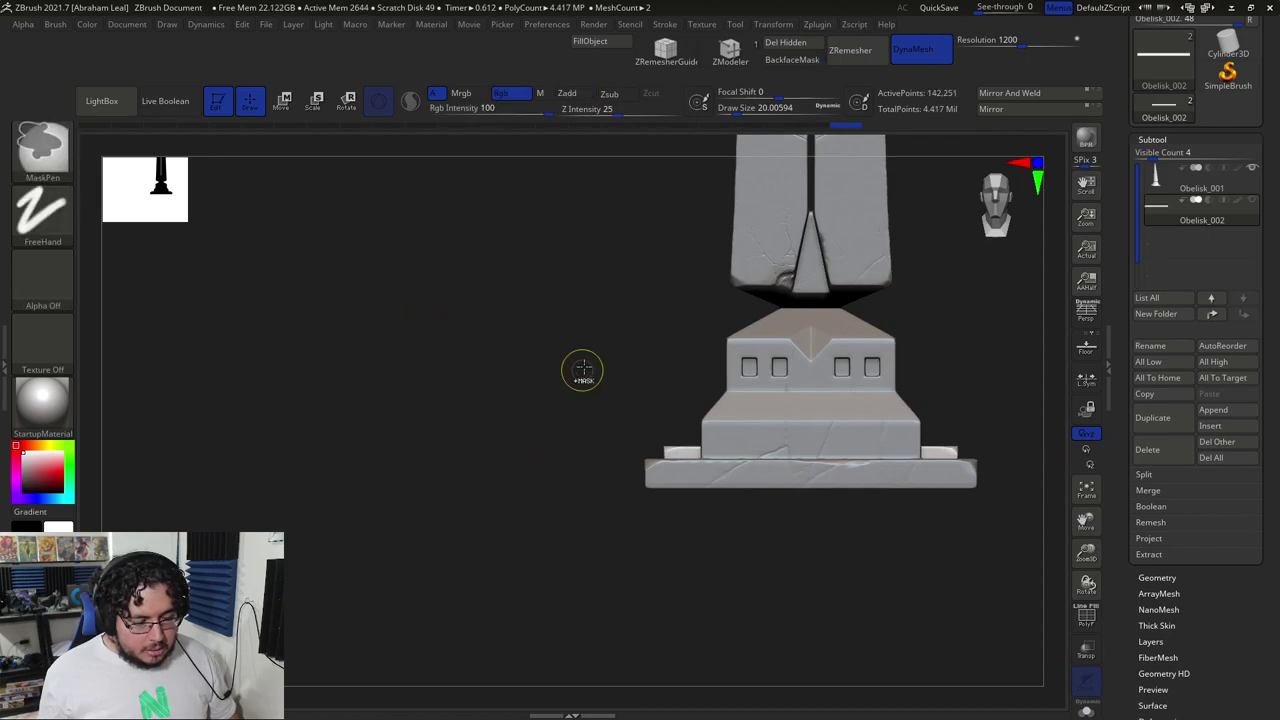
{"action": "mouse_move", "coordinate": [591, 374]}
{"action": "left_mouse_down"}
{"action": "mouse_move", "coordinate": [657, 389]}
{"action": "mouse_move", "coordinate": [551, 329]}
{"action": "mouse_move", "coordinate": [486, 343]}
{"action": "mouse_move", "coordinate": [549, 343]}
{"action": "mouse_move", "coordinate": [547, 410]}
{"action": "mouse_move", "coordinate": [560, 417]}
{"action": "left_mouse_up"}
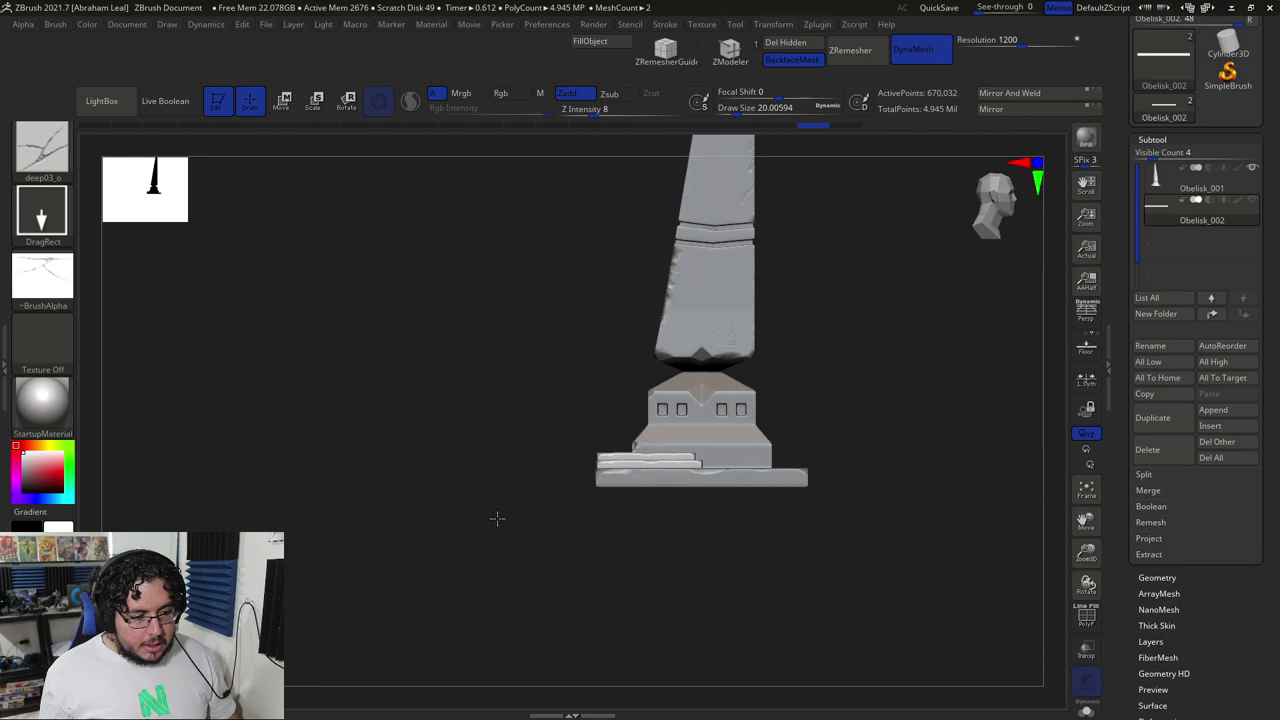
{"action": "left_click_drag", "start_coordinate": [494, 511], "coordinate": [547, 636], "text": "alt"}
{"action": "key", "text": "ctrl+shift"}
{"action": "left_click", "coordinate": [626, 460], "text": "ctrl+shift"}
{"action": "key", "text": "w"}
{"action": "left_click_drag", "start_coordinate": [672, 447], "coordinate": [699, 448]}
{"action": "key", "text": "ctrl+z"}
{"action": "left_click", "coordinate": [503, 376], "text": "ctrl+shift"}
{"action": "left_click_drag", "start_coordinate": [503, 377], "coordinate": [539, 524]}
{"action": "left_click_drag", "start_coordinate": [708, 447], "coordinate": [729, 447]}
{"action": "left_click_drag", "start_coordinate": [493, 432], "coordinate": [487, 411]}
{"action": "key", "text": "q"}
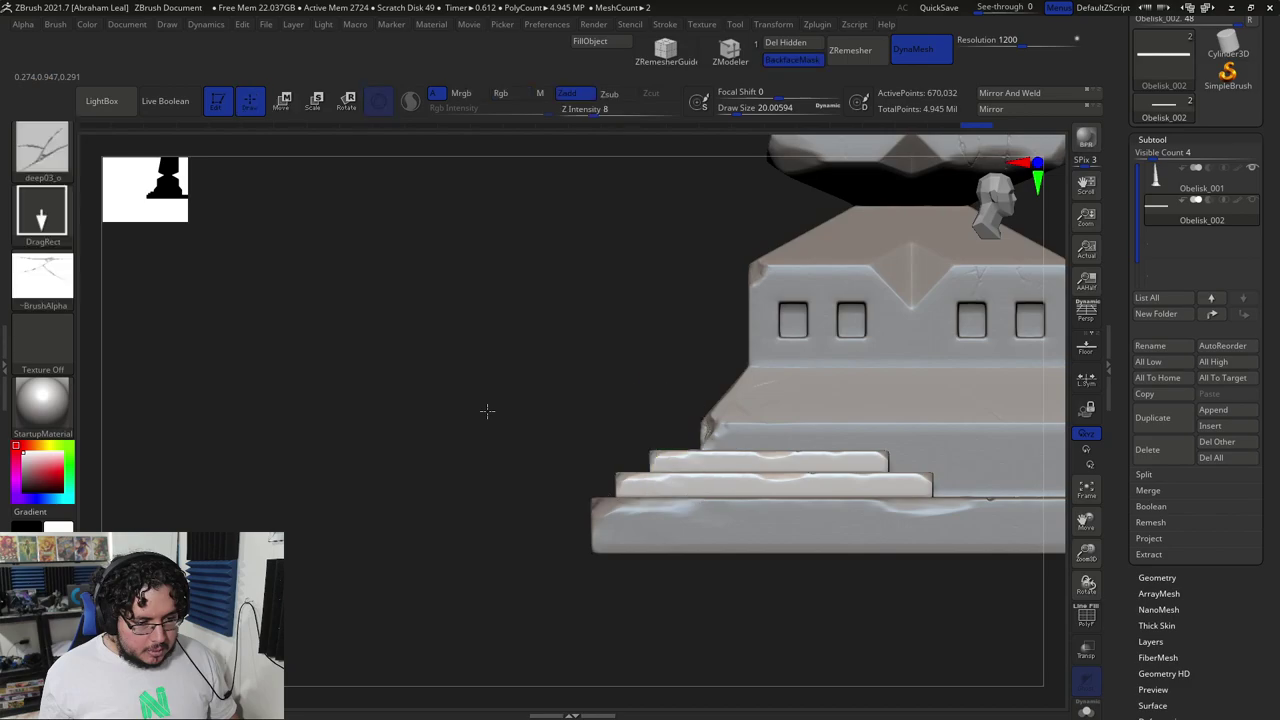
- Compare with the reference and widen both steps together along the X axis by a factor of about 1.11
{"action": "mouse_move", "coordinate": [508, 343]}
{"action": "left_mouse_down"}
{"action": "mouse_move", "coordinate": [470, 400]}
{"action": "mouse_move", "coordinate": [449, 394]}
{"action": "left_mouse_up"}
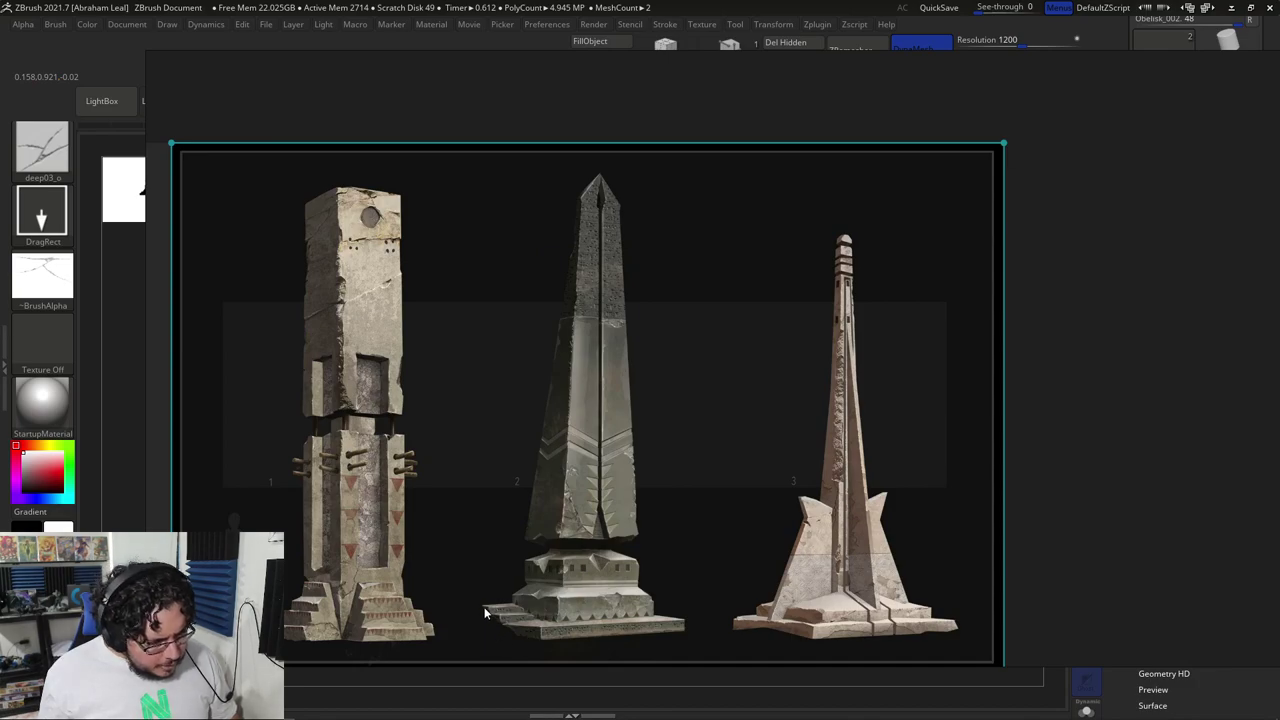
{"action": "key", "text": "alt+Tab"}
{"action": "left_click_drag", "start_coordinate": [859, 451], "coordinate": [841, 511]}
{"action": "key", "text": "r"}
{"action": "left_click_drag", "start_coordinate": [603, 447], "coordinate": [588, 443]}
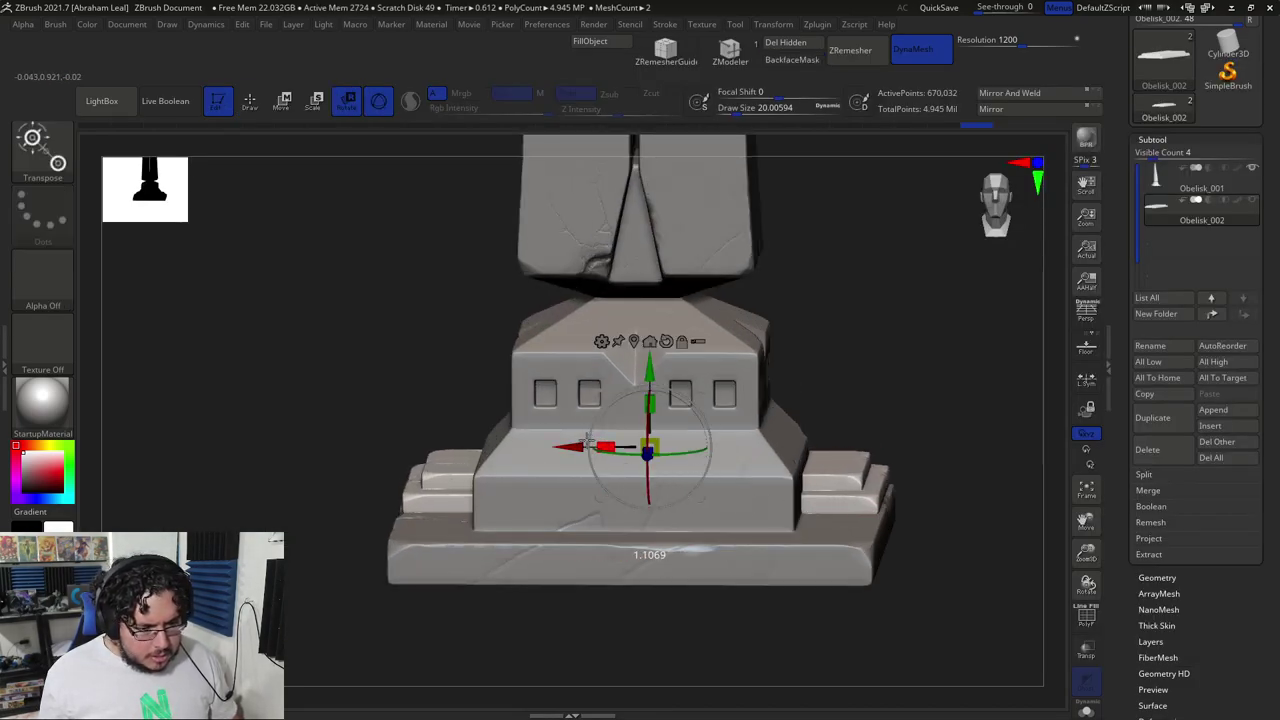
{"action": "key", "text": "q"}
- Isolate the upper step, scale it along the X axis, and show both steps again
{"action": "left_click", "coordinate": [822, 459], "text": "ctrl+shift"}
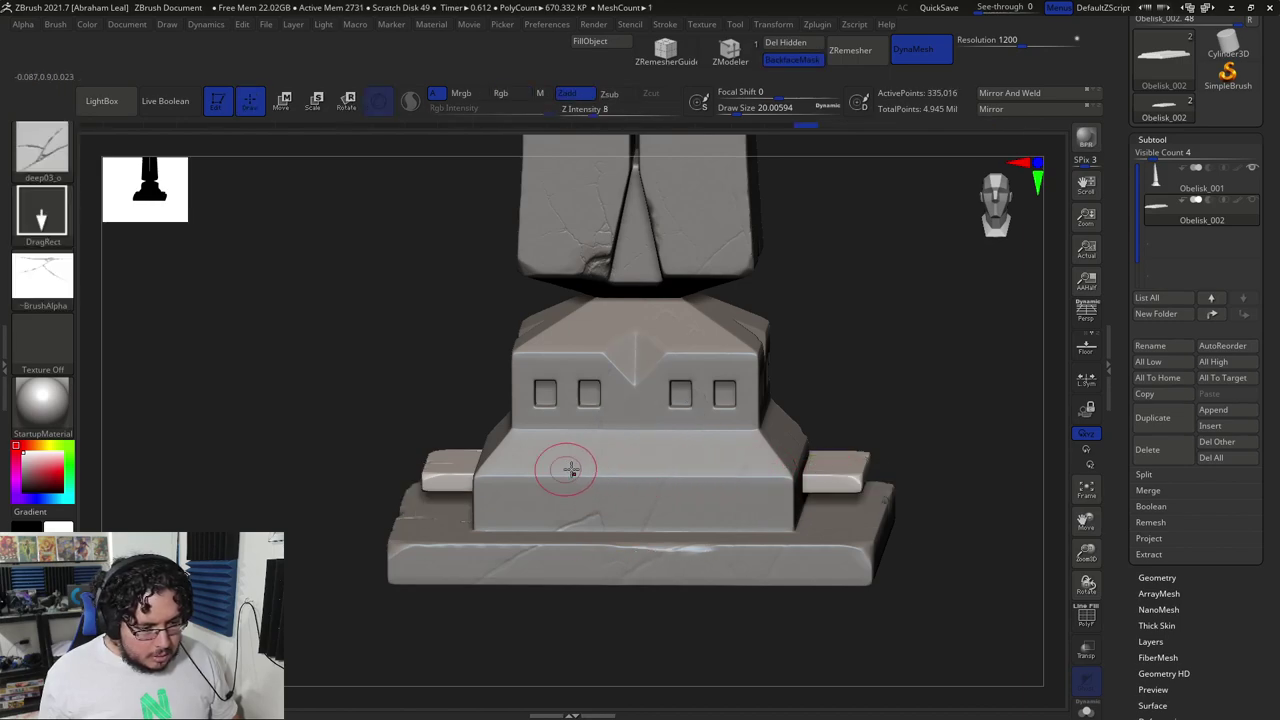
{"action": "key", "text": "r"}
{"action": "left_click_drag", "start_coordinate": [605, 447], "coordinate": [593, 441]}
{"action": "left_click", "coordinate": [960, 380], "text": "ctrl+shift"}
{"action": "left_click_drag", "start_coordinate": [963, 420], "coordinate": [974, 400]}
{"action": "left_click_drag", "start_coordinate": [615, 437], "coordinate": [607, 441]}
{"action": "key", "text": "ctrl+z"}
{"action": "left_click", "coordinate": [890, 386], "text": "ctrl+shift"}
{"action": "mouse_move", "coordinate": [890, 386]}
{"action": "left_mouse_down"}
{"action": "mouse_move", "coordinate": [448, 384]}
{"action": "mouse_move", "coordinate": [446, 366]}
{"action": "mouse_move", "coordinate": [466, 426]}
{"action": "mouse_move", "coordinate": [471, 343]}
{"action": "mouse_move", "coordinate": [491, 340]}
{"action": "mouse_move", "coordinate": [537, 357]}
{"action": "mouse_move", "coordinate": [746, 357]}
{"action": "mouse_move", "coordinate": [840, 381]}
{"action": "mouse_move", "coordinate": [818, 392]}
{"action": "left_mouse_up"}
{"action": "key", "text": "q"}
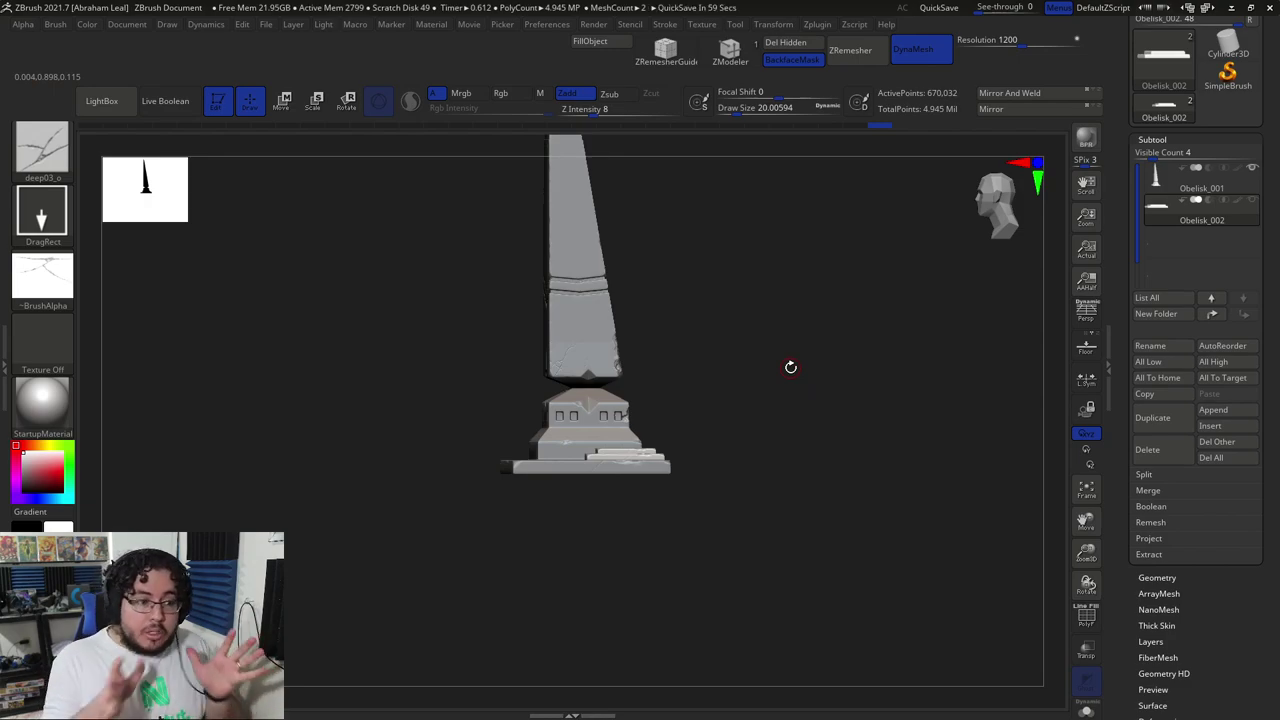
- Check the obelisk's tip against the reference, select the shaft subtool, and add a Cube3D as a new subtool
{"action": "left_click_drag", "start_coordinate": [790, 367], "coordinate": [802, 465]}
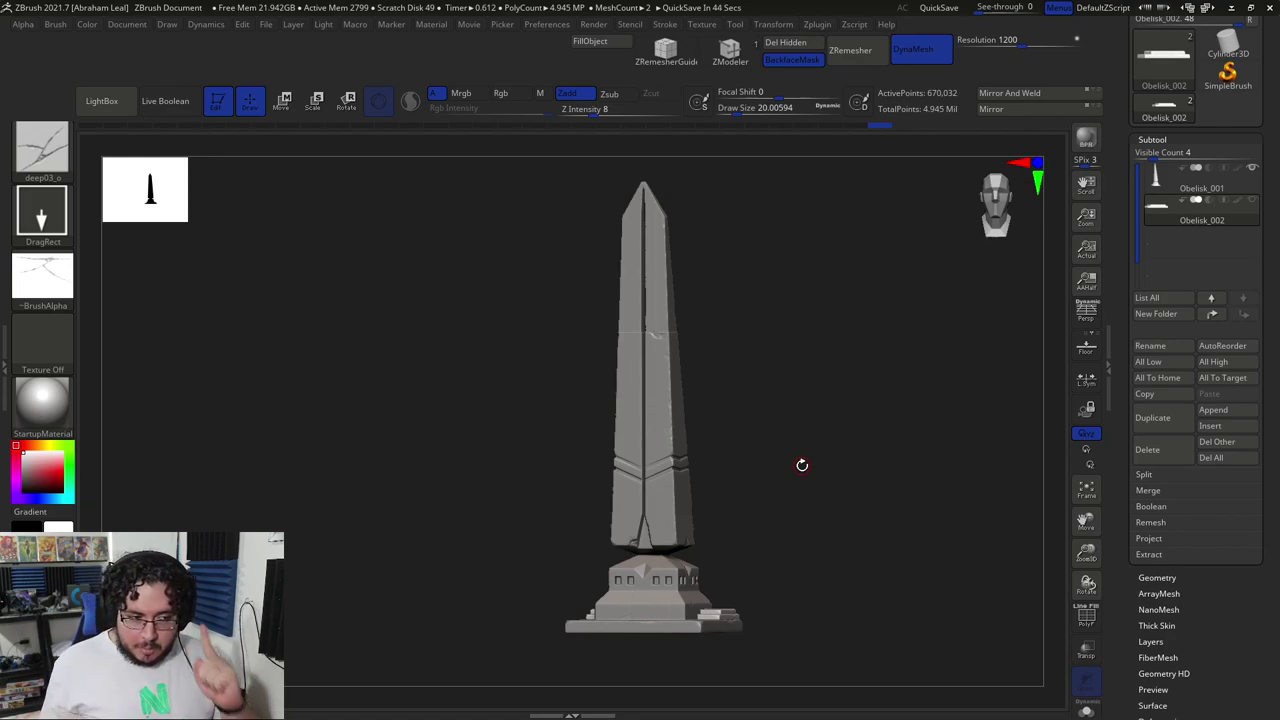
{"action": "left_click_drag", "start_coordinate": [843, 324], "coordinate": [869, 386]}
{"action": "key", "text": "alt+Tab"}
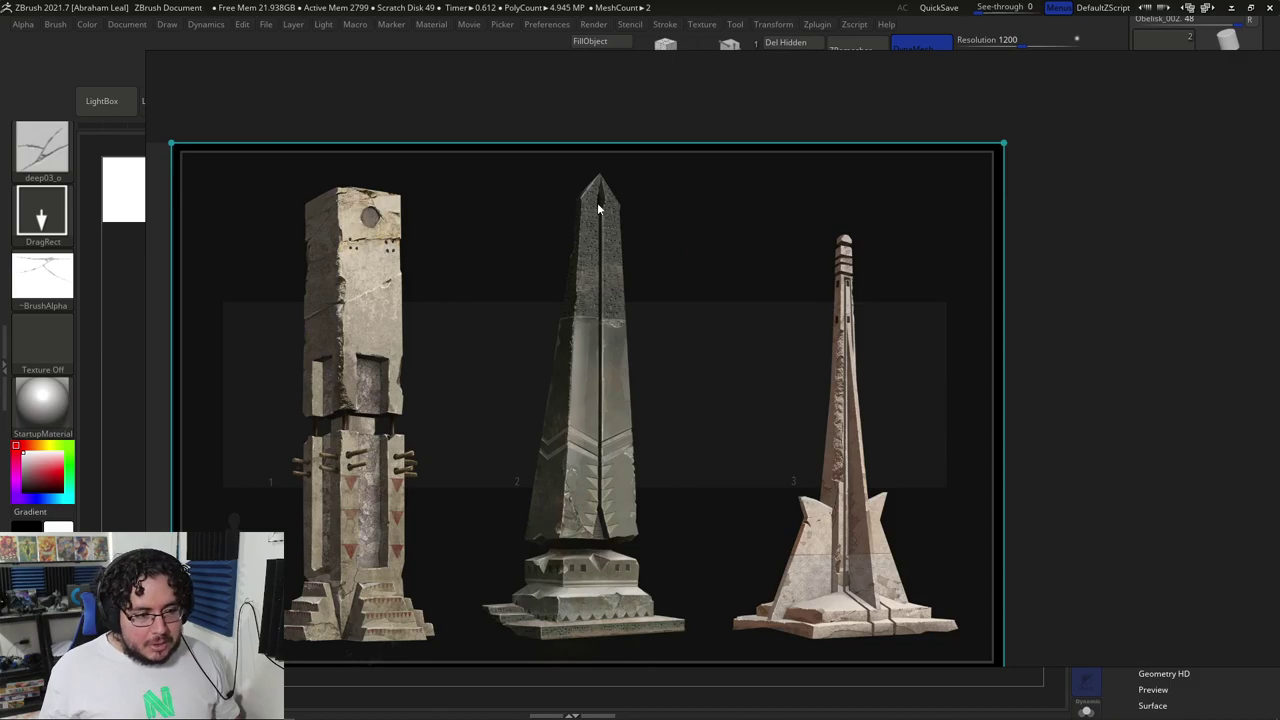
{"action": "key", "text": "alt+Tab"}
{"action": "left_click_drag", "start_coordinate": [751, 374], "coordinate": [757, 489], "text": "alt"}
{"action": "left_click_drag", "start_coordinate": [811, 367], "coordinate": [785, 577], "text": "alt"}
{"action": "left_click", "coordinate": [670, 296], "text": "alt"}
{"action": "left_click_drag", "start_coordinate": [745, 370], "coordinate": [757, 571], "text": "alt"}
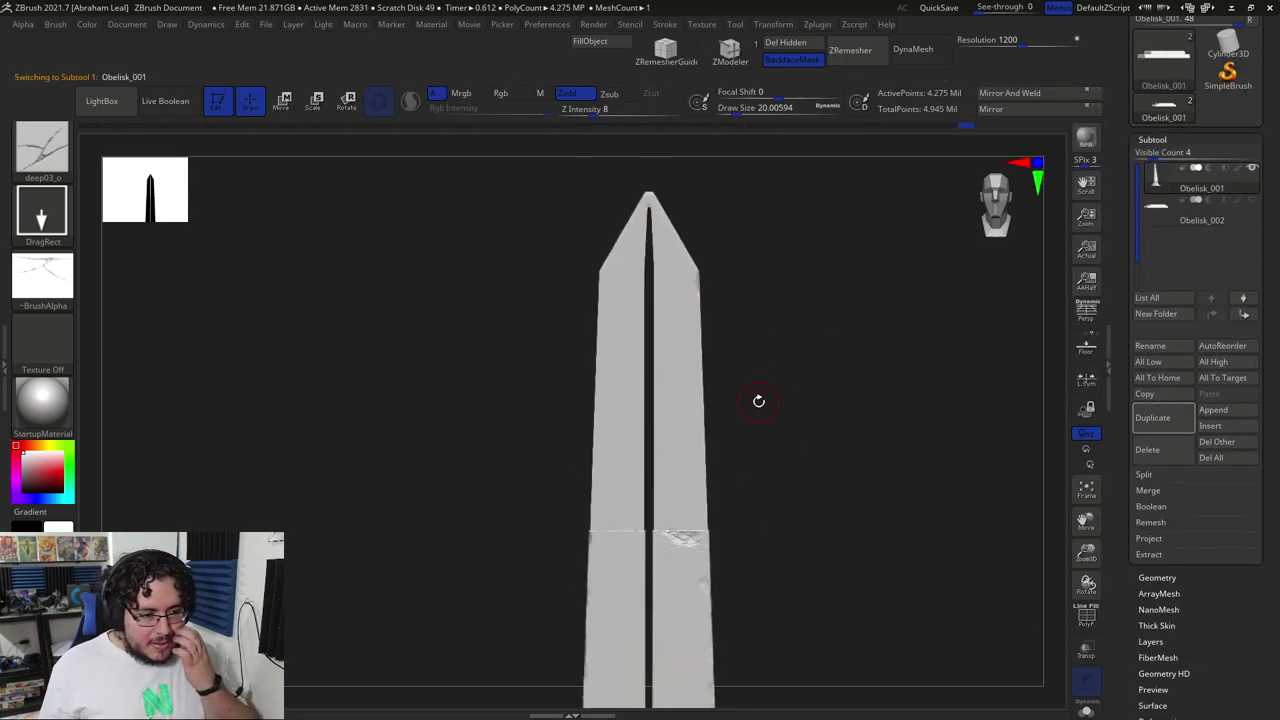
{"action": "left_click", "coordinate": [1222, 425]}
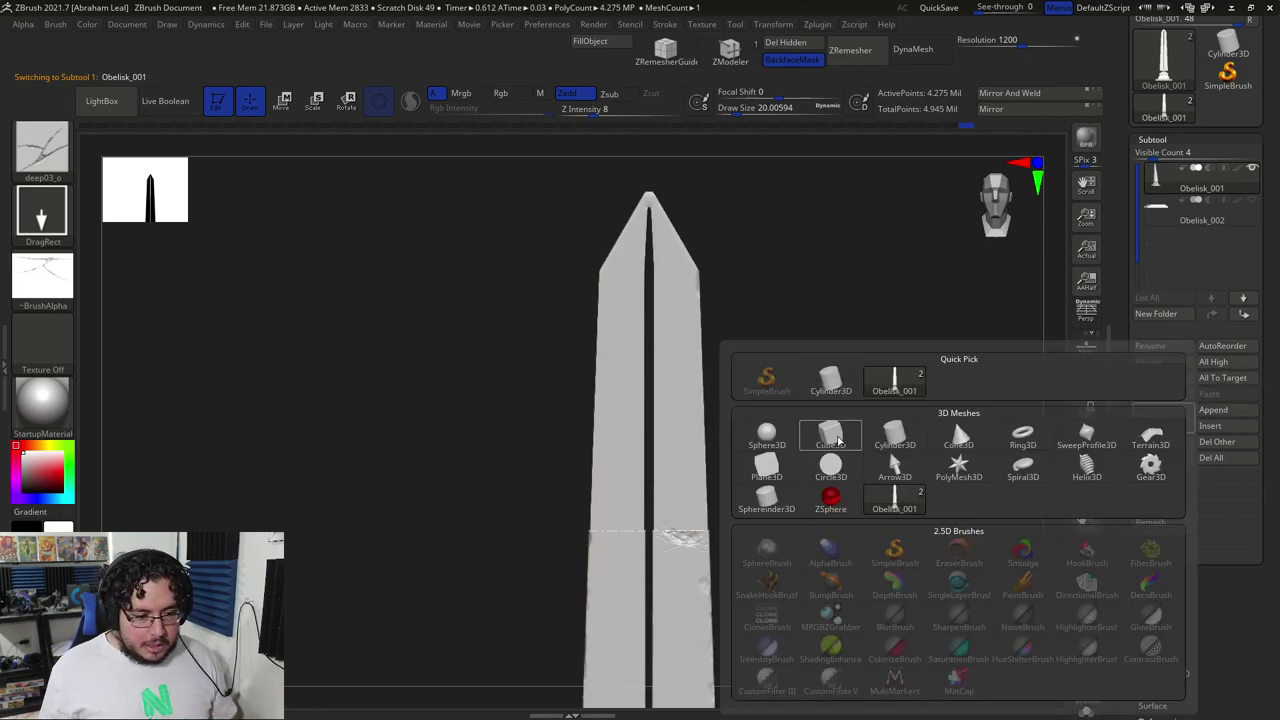
{"action": "left_click", "coordinate": [840, 441]}
- Raise the cube over the obelisk, rotate it 45° so its front face forms a diamond, and reset the gizmo orientation
{"action": "left_click_drag", "start_coordinate": [1054, 479], "coordinate": [983, 274], "text": "alt"}
{"action": "left_click_drag", "start_coordinate": [878, 546], "coordinate": [868, 466], "text": "alt"}
{"action": "key", "text": "w"}
{"action": "left_click_drag", "start_coordinate": [680, 420], "coordinate": [680, 300]}
{"action": "key", "text": "e"}
{"action": "left_click_drag", "start_coordinate": [680, 346], "coordinate": [692, 433]}
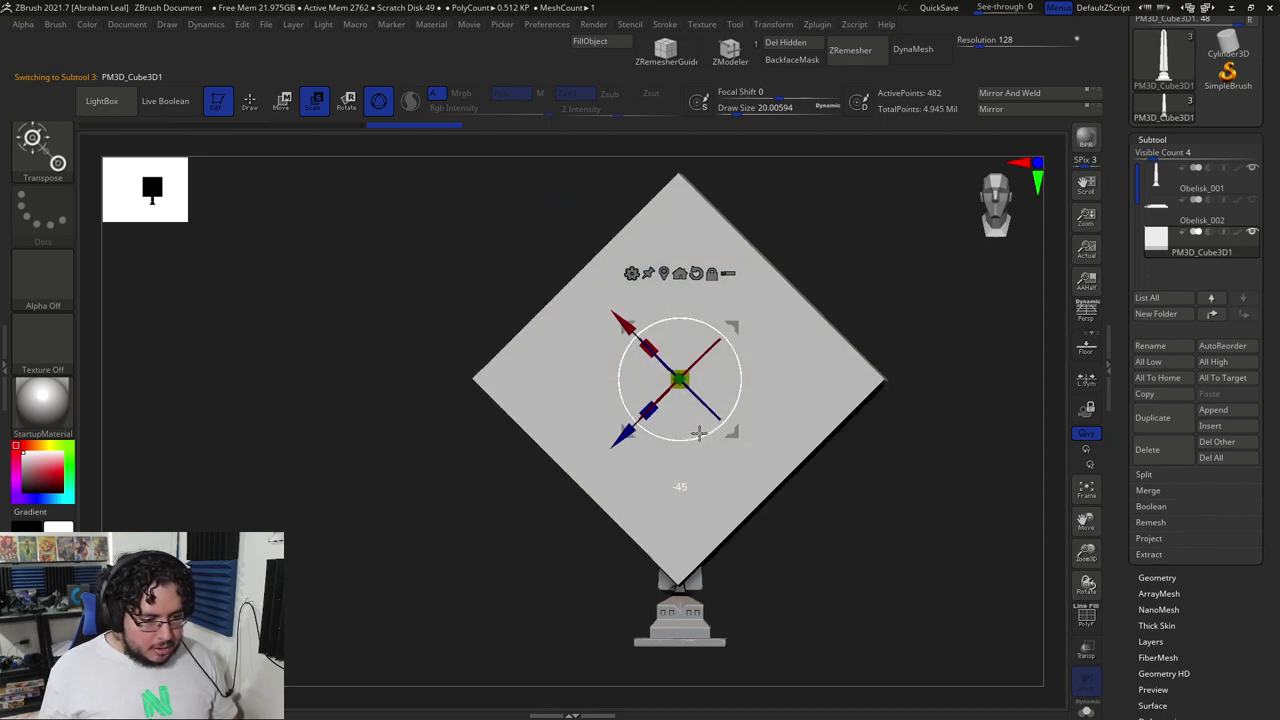
{"action": "left_click", "coordinate": [680, 274]}
- Shrink the diamond block, stretch it in depth along Z, and position it at the obelisk's tip above the central groove
{"action": "left_click_drag", "start_coordinate": [637, 382], "coordinate": [560, 377]}
{"action": "left_click_drag", "start_coordinate": [804, 362], "coordinate": [810, 680], "text": "shift"}
{"action": "left_click_drag", "start_coordinate": [911, 494], "coordinate": [1010, 490]}
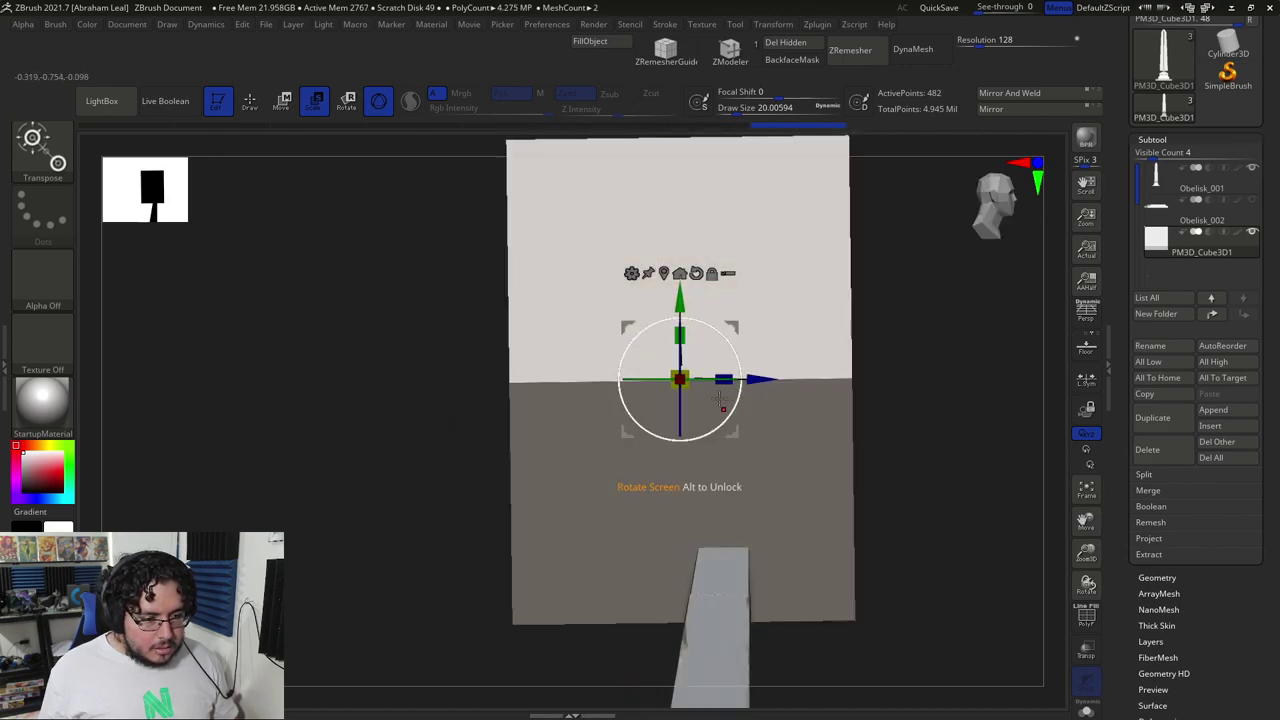
{"action": "left_click_drag", "start_coordinate": [680, 380], "coordinate": [541, 358]}
{"action": "left_click_drag", "start_coordinate": [724, 380], "coordinate": [785, 380]}
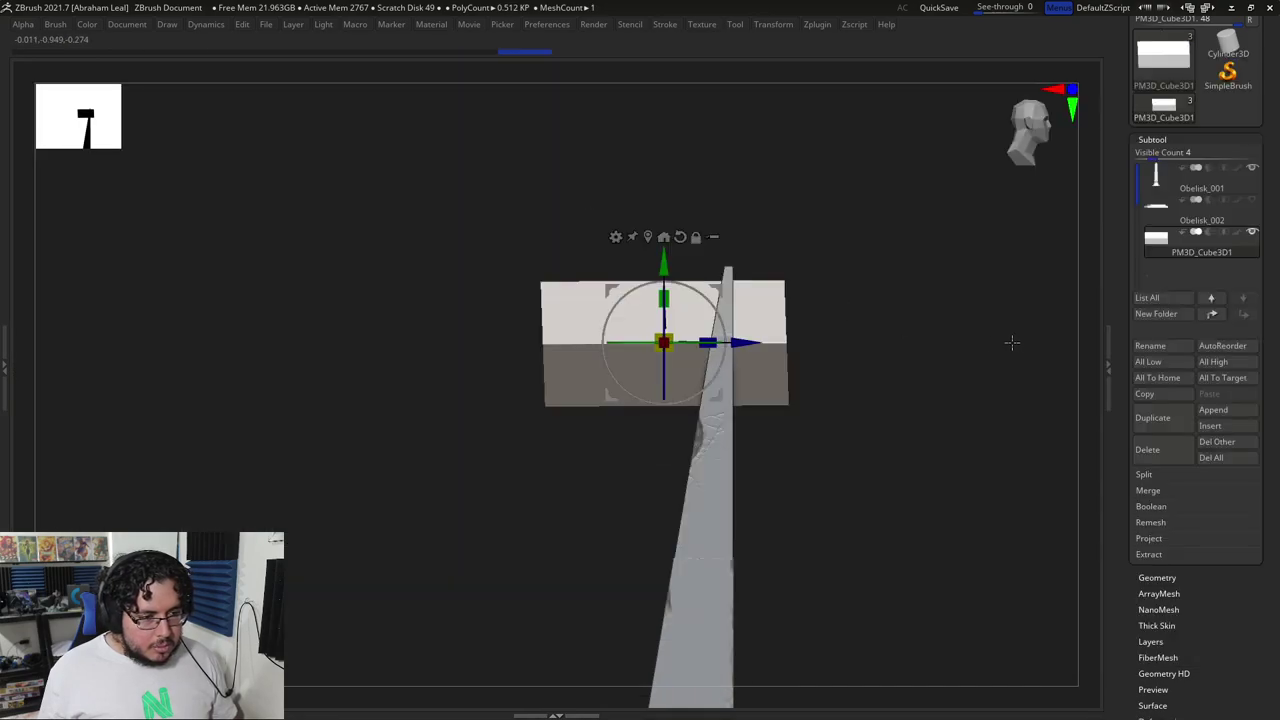
{"action": "right_click_drag", "start_coordinate": [1011, 425], "coordinate": [871, 469], "text": "shift"}
{"action": "left_click_drag", "start_coordinate": [664, 344], "coordinate": [470, 324]}
{"action": "left_click_drag", "start_coordinate": [649, 274], "coordinate": [649, 208]}
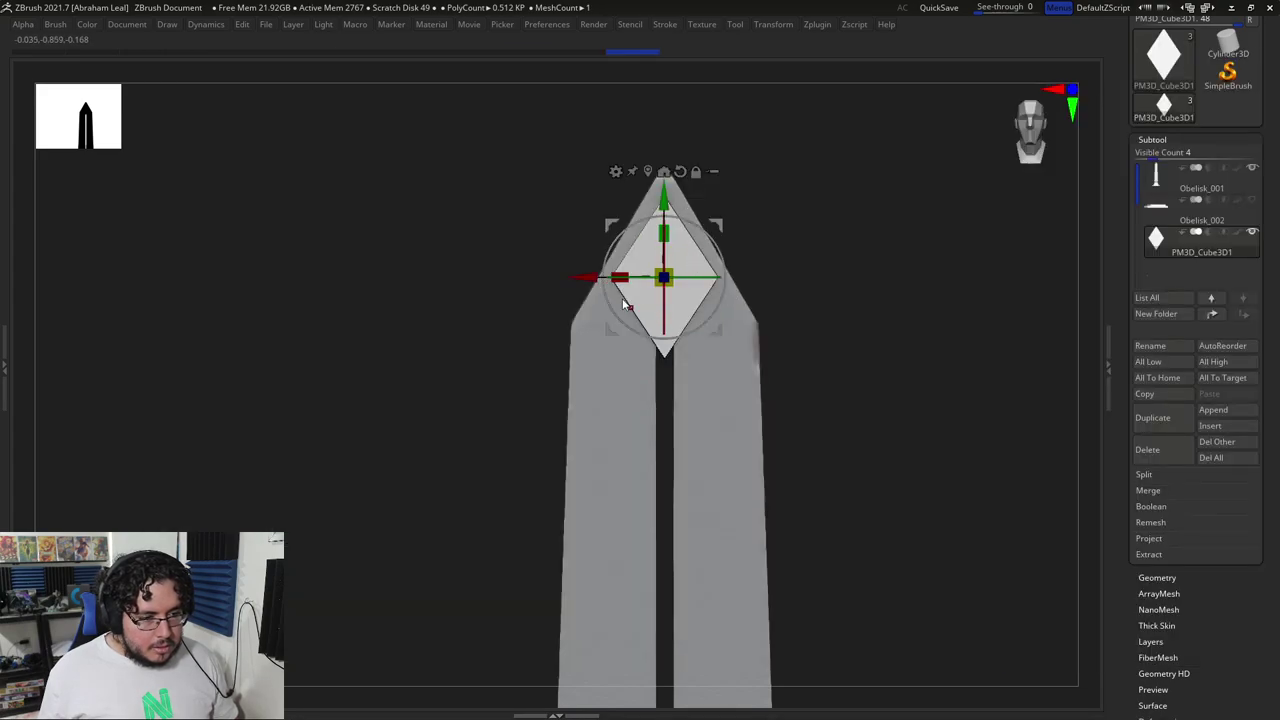
- Narrow the diamond block along X and adjust its height at the top of the groove, checking the shape against the reference
{"action": "left_click_drag", "start_coordinate": [664, 278], "coordinate": [728, 286]}
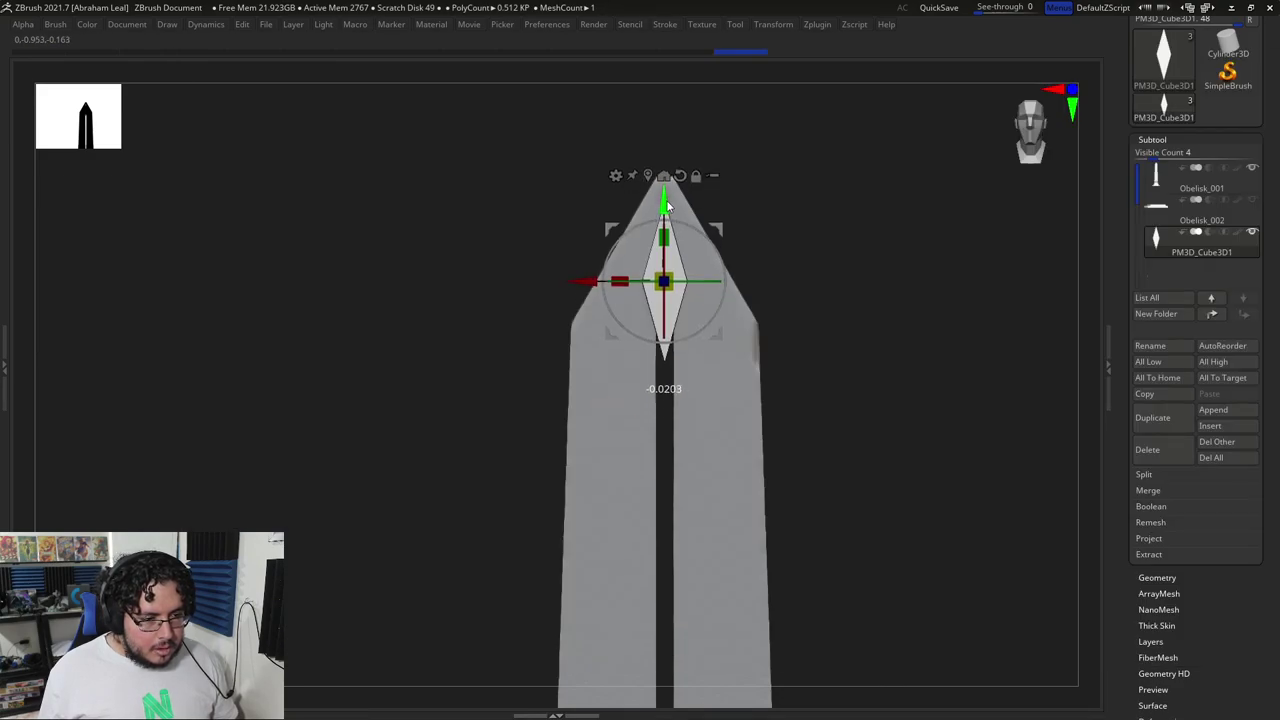
{"action": "key", "text": "q"}
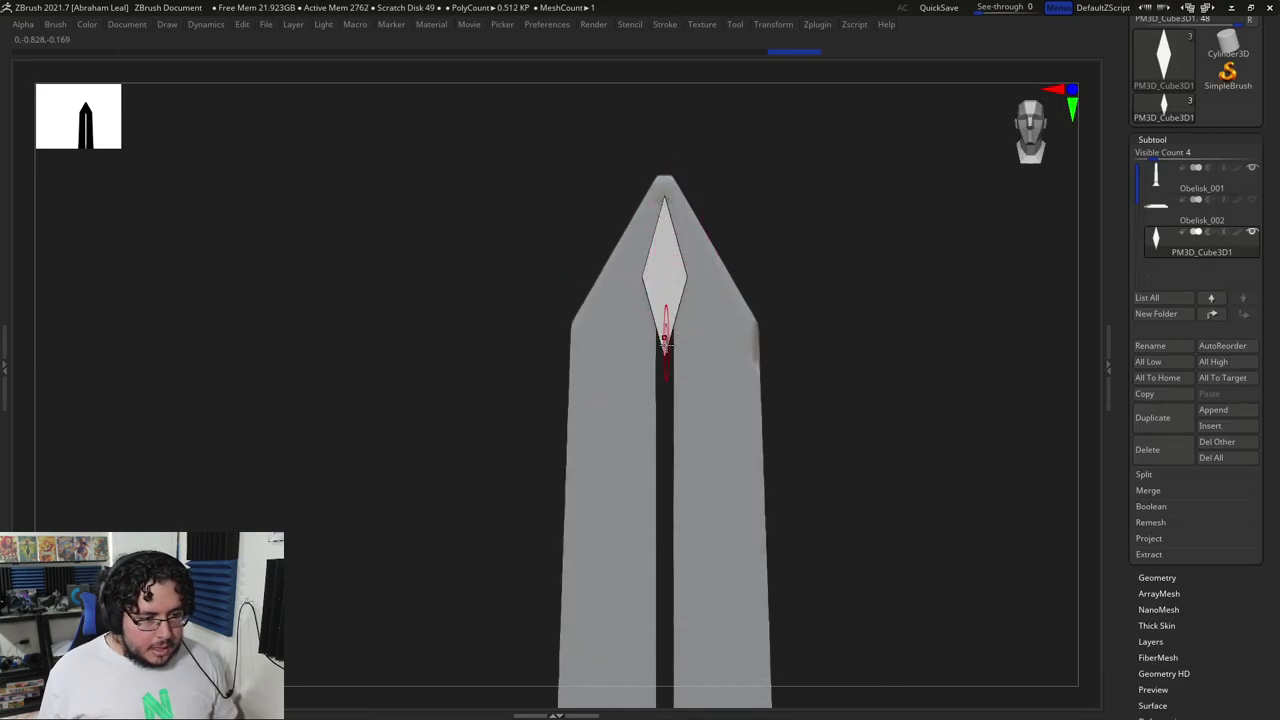
{"action": "key", "text": "w"}
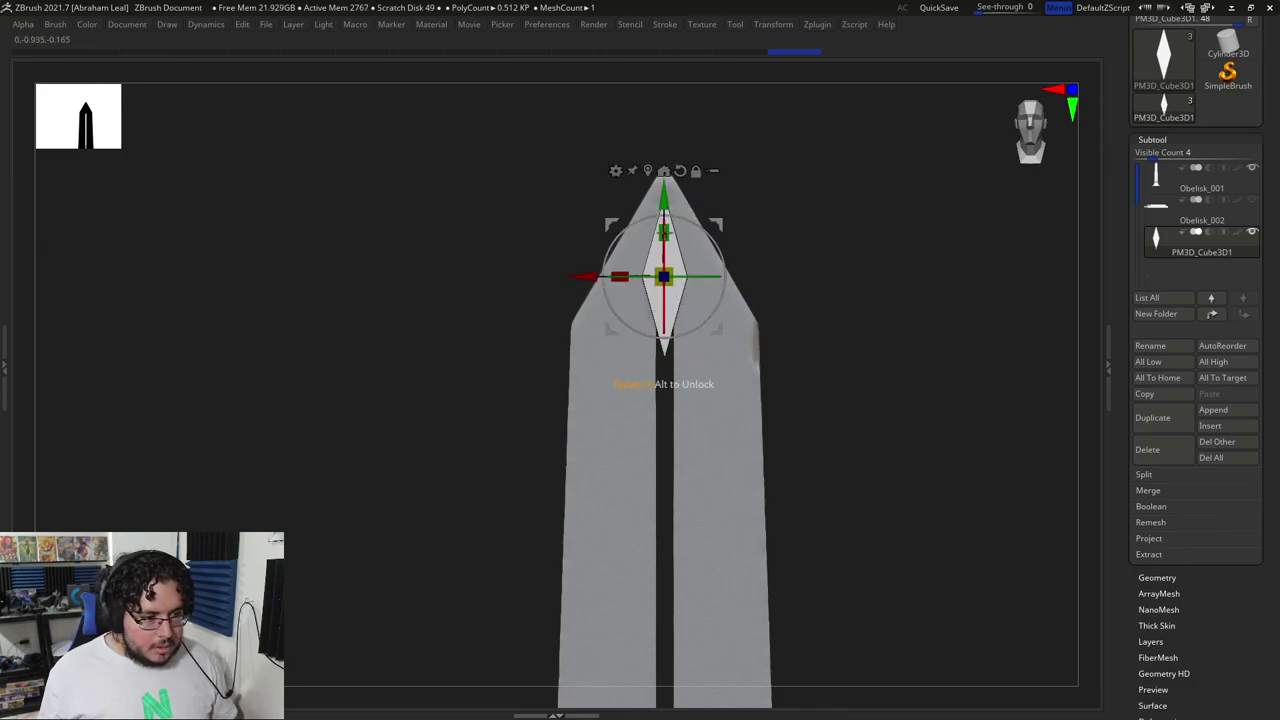
{"action": "left_click_drag", "start_coordinate": [674, 211], "coordinate": [678, 237]}
{"action": "left_click_drag", "start_coordinate": [765, 236], "coordinate": [798, 264]}
{"action": "key", "text": "Tab"}
{"action": "key", "text": "alt+Tab"}
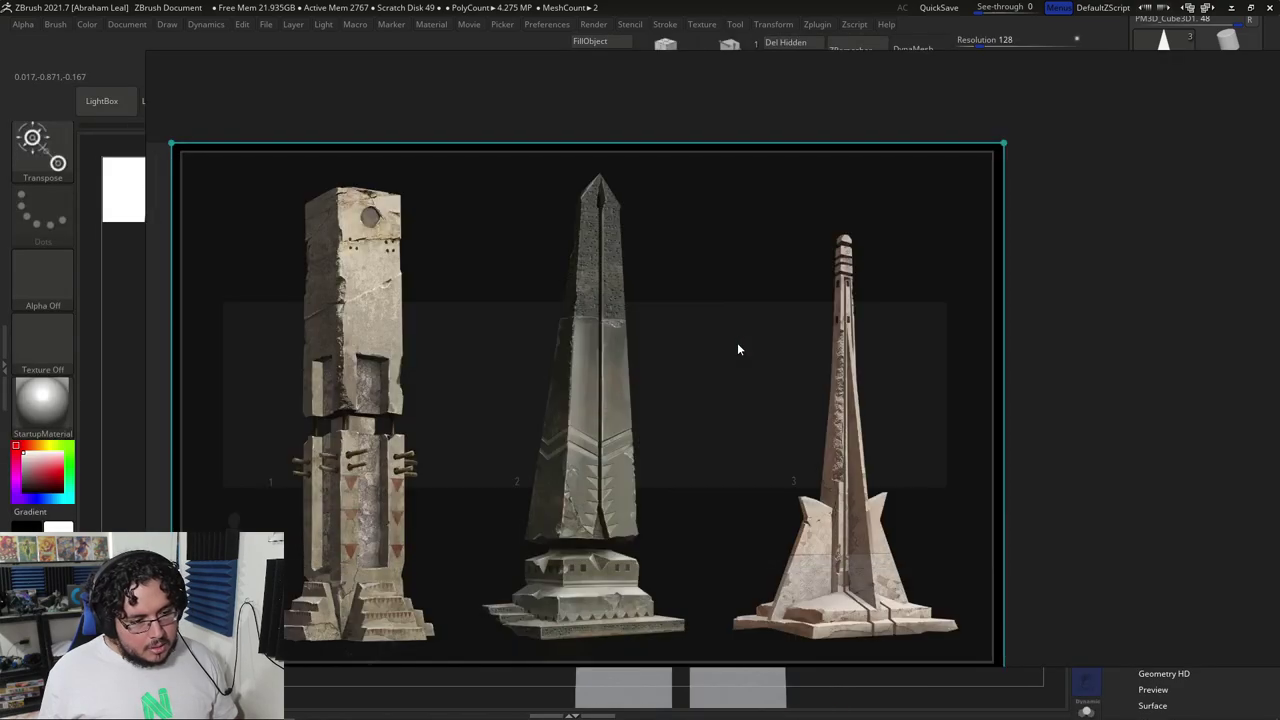
{"action": "key", "text": "alt+Tab"}
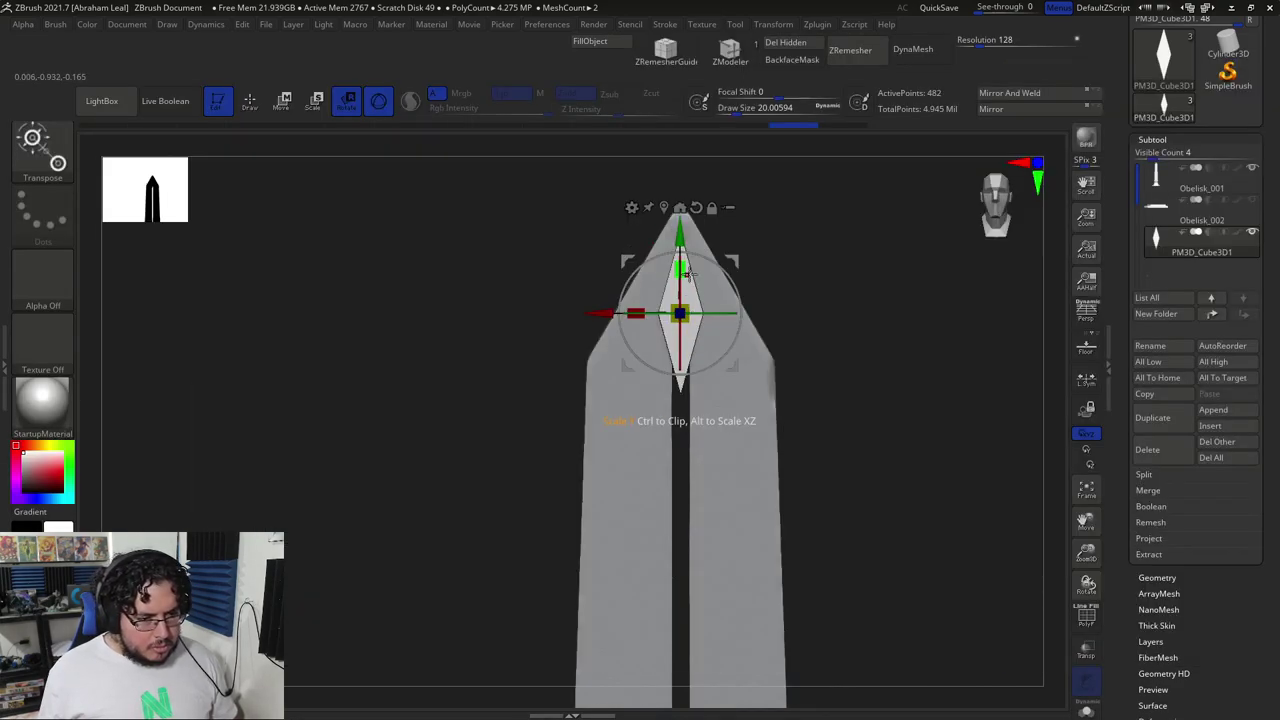
{"action": "left_click_drag", "start_coordinate": [692, 268], "coordinate": [692, 244]}
- Set the diamond block to subtract and turn on Live Boolean to preview the cut through the obelisk's tip
{"action": "left_click_drag", "start_coordinate": [797, 263], "coordinate": [776, 268]}
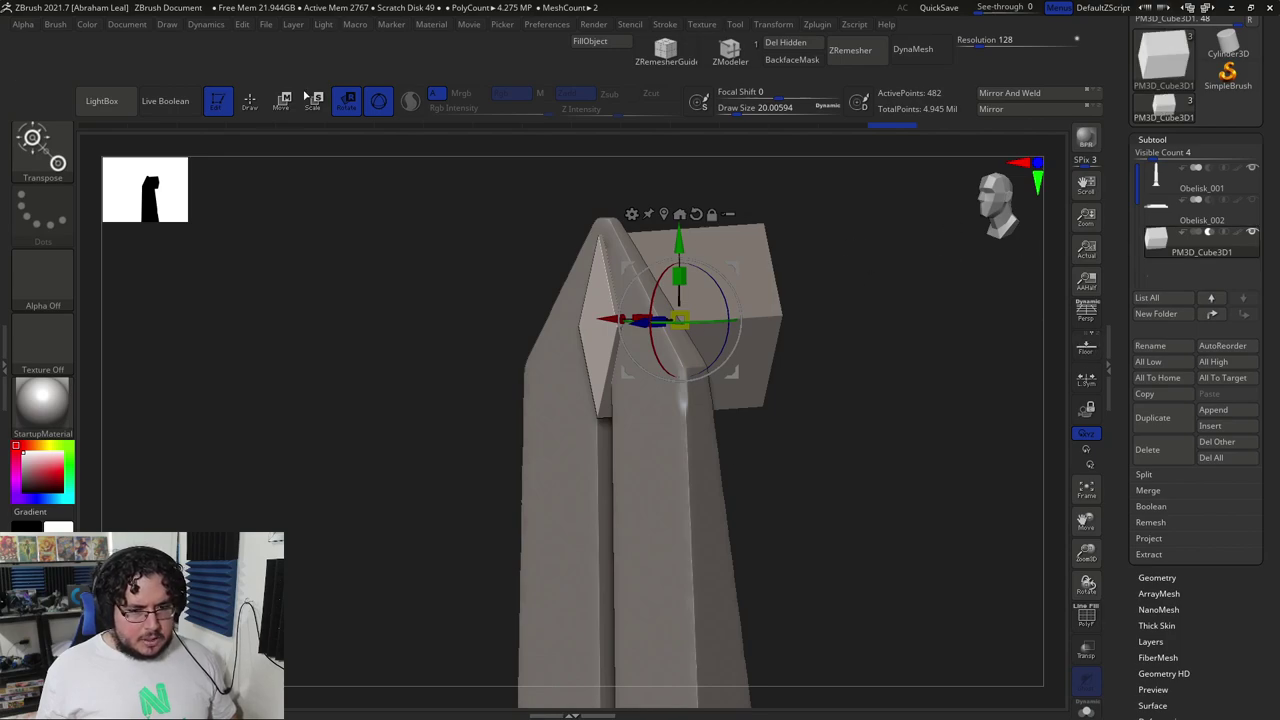
{"action": "left_click", "coordinate": [168, 101]}
{"action": "left_click_drag", "start_coordinate": [403, 249], "coordinate": [871, 343]}
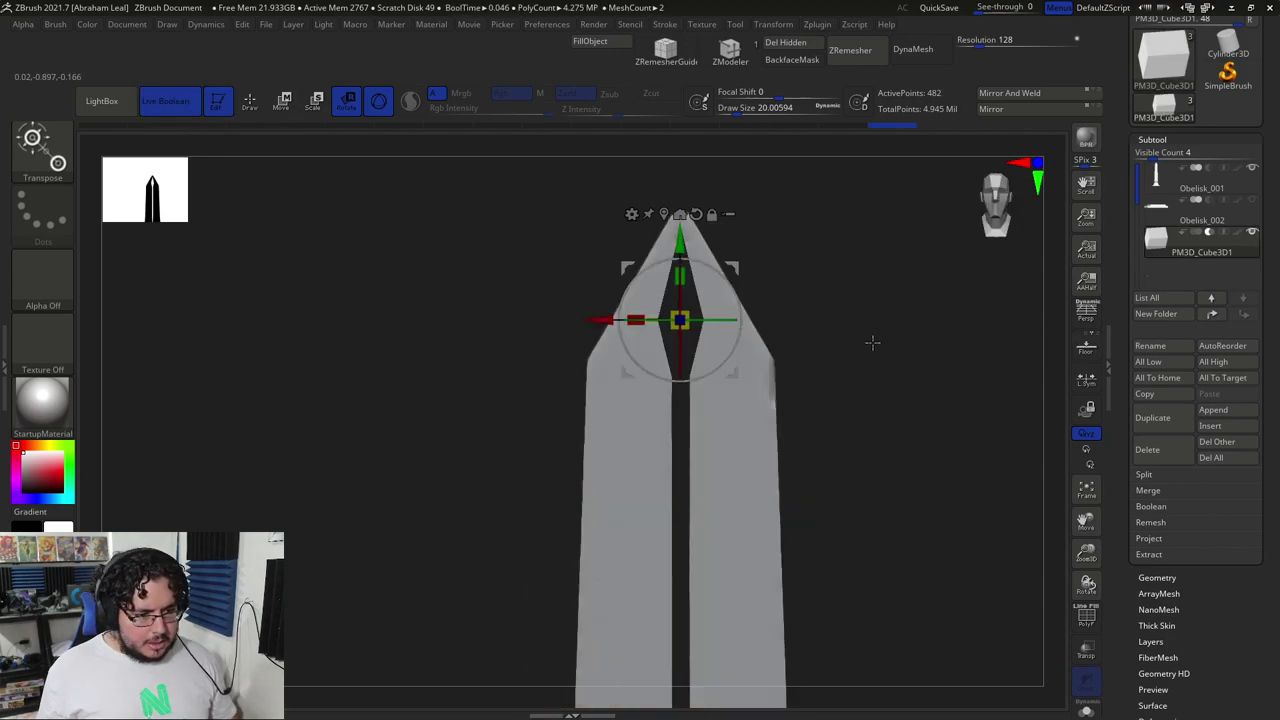
{"action": "key", "text": "q"}
{"action": "left_click_drag", "start_coordinate": [865, 389], "coordinate": [806, 226], "text": "alt"}
{"action": "left_click_drag", "start_coordinate": [811, 326], "coordinate": [806, 262], "text": "alt"}
{"action": "mouse_move", "coordinate": [786, 374]}
{"action": "left_mouse_down"}
{"action": "mouse_move", "coordinate": [826, 383]}
{"action": "mouse_move", "coordinate": [766, 386]}
{"action": "mouse_move", "coordinate": [809, 434]}
{"action": "mouse_move", "coordinate": [763, 520]}
{"action": "mouse_move", "coordinate": [890, 476]}
{"action": "left_mouse_up"}
- Show the hidden subtool with the side steps again and check the obelisk's base
{"action": "left_click", "coordinate": [1251, 203]}
{"action": "left_click_drag", "start_coordinate": [917, 407], "coordinate": [856, 612], "text": "alt"}
{"action": "left_click_drag", "start_coordinate": [837, 431], "coordinate": [774, 209], "text": "alt"}
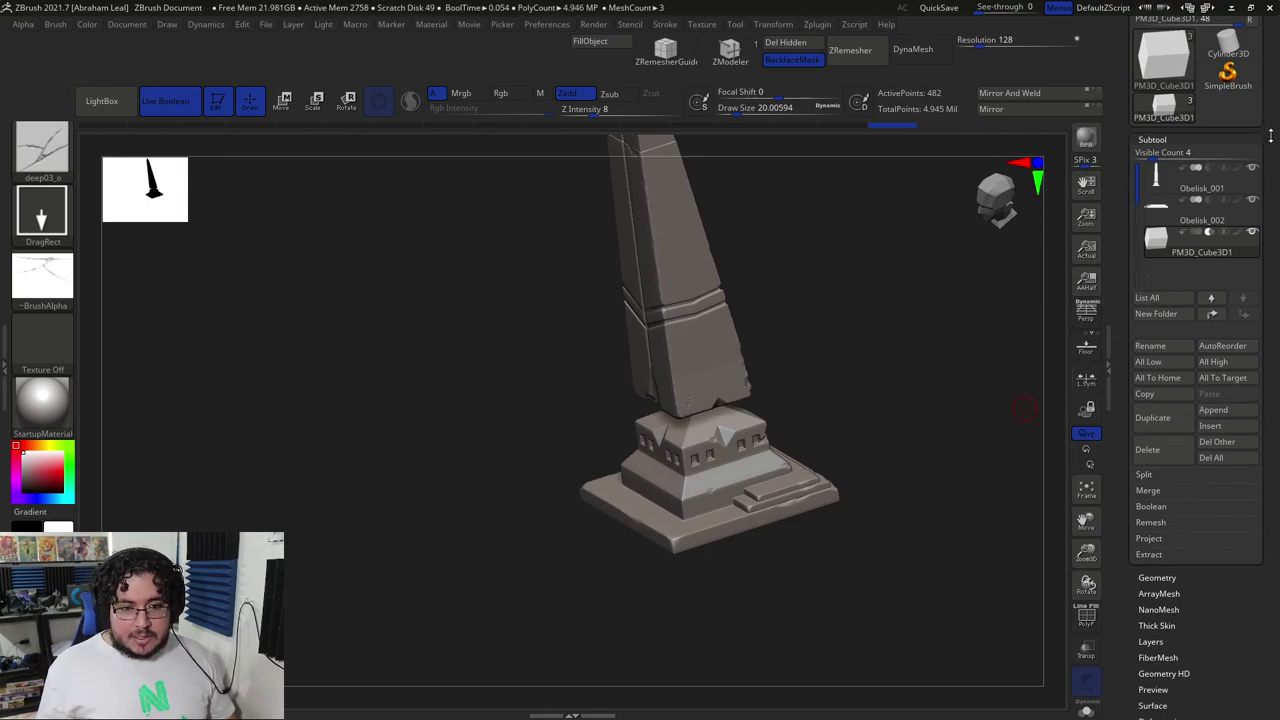
- Save the tool under the incremented name Obelisk_002
{"action": "scroll", "coordinate": [1268, 131], "scroll_direction": "up", "scroll_amount": 3}
{"action": "left_click", "coordinate": [1214, 45]}
{"action": "left_click", "coordinate": [503, 158]}
{"action": "left_click", "coordinate": [489, 346]}
{"action": "key", "text": "BackSpace"}
{"action": "type", "text": "2"}
{"action": "key", "text": "Return"}
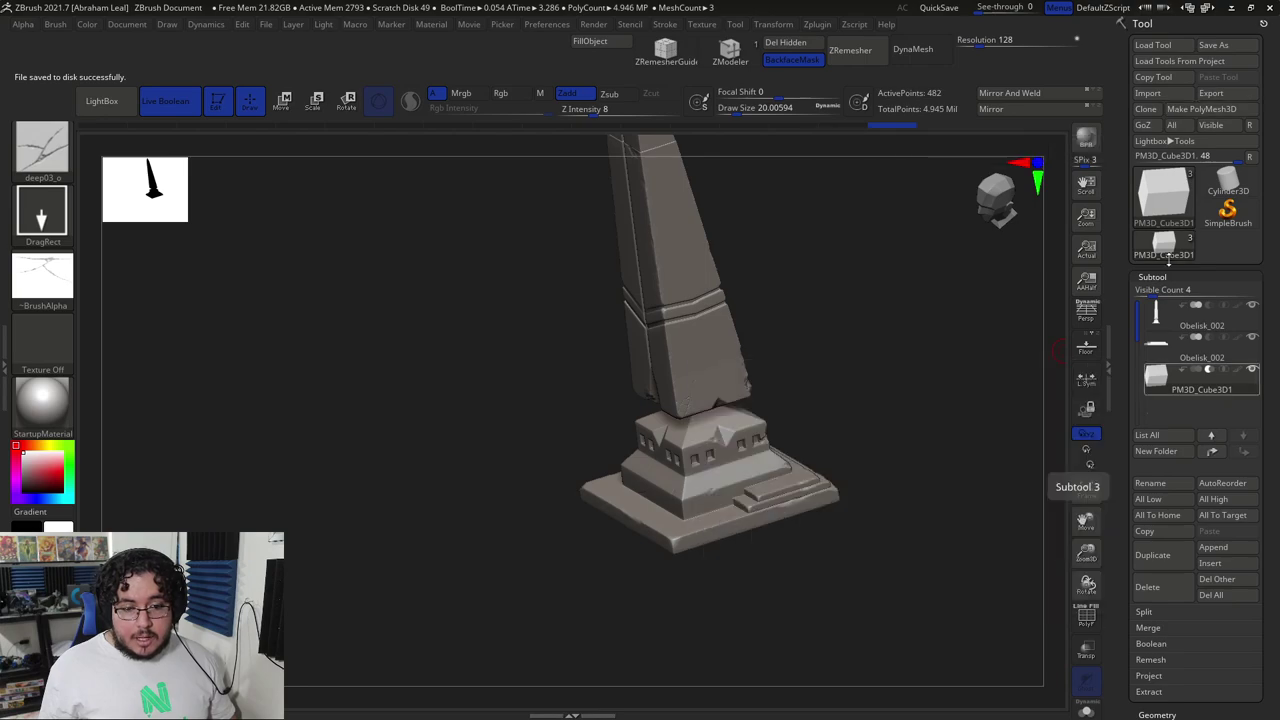
- Open the subtool Boolean options that contain Make Boolean Mesh
{"action": "scroll", "coordinate": [1185, 492], "scroll_direction": "down", "scroll_amount": 3}
{"action": "left_click", "coordinate": [1151, 493]}
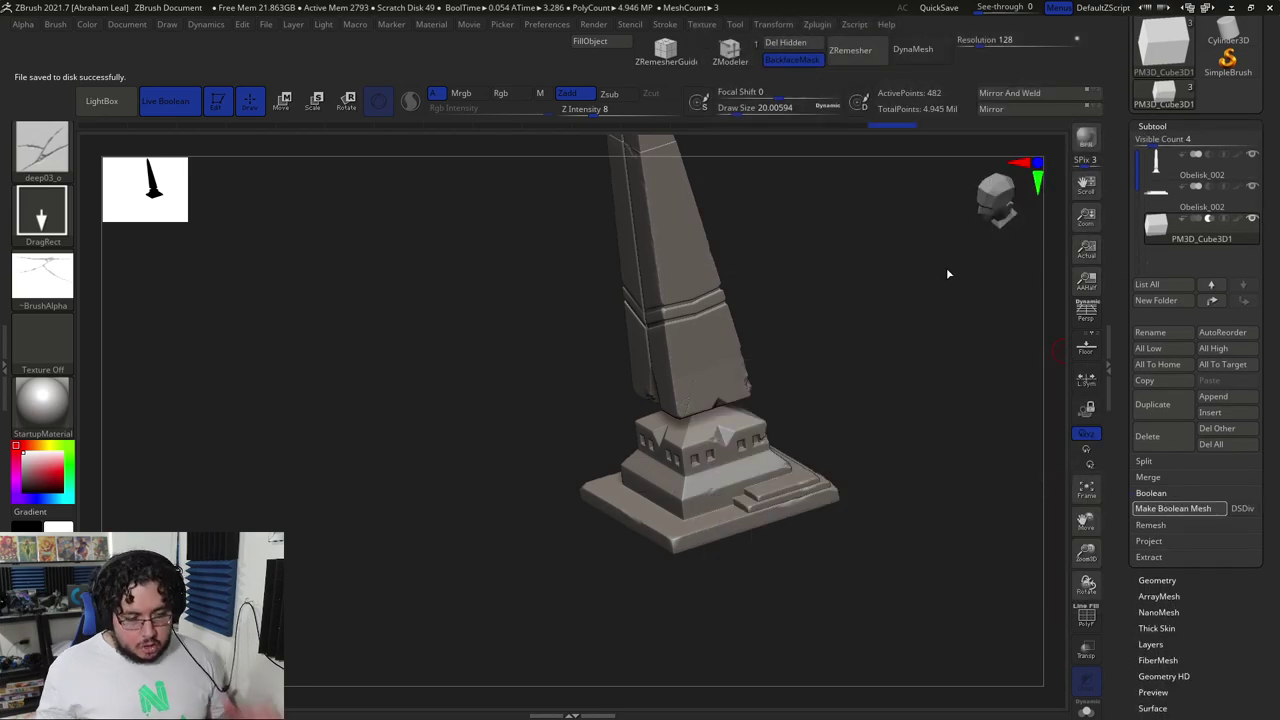